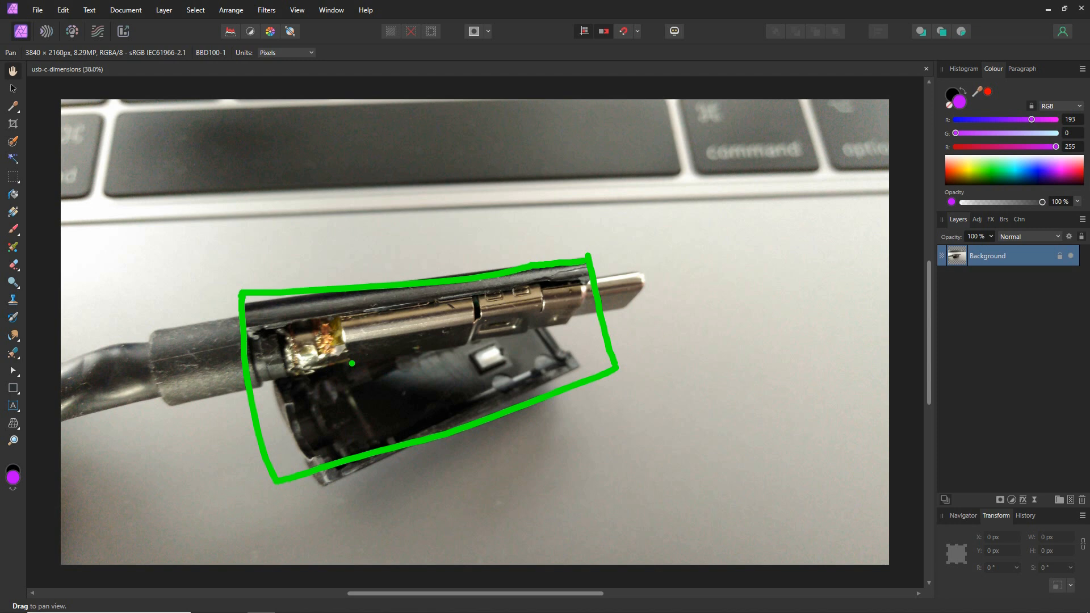
drag(244, 303, 528, 289)
mouse_move(603, 254)
mouse_down()
mouse_move(602, 335)
mouse_move(255, 369)
mouse_up()
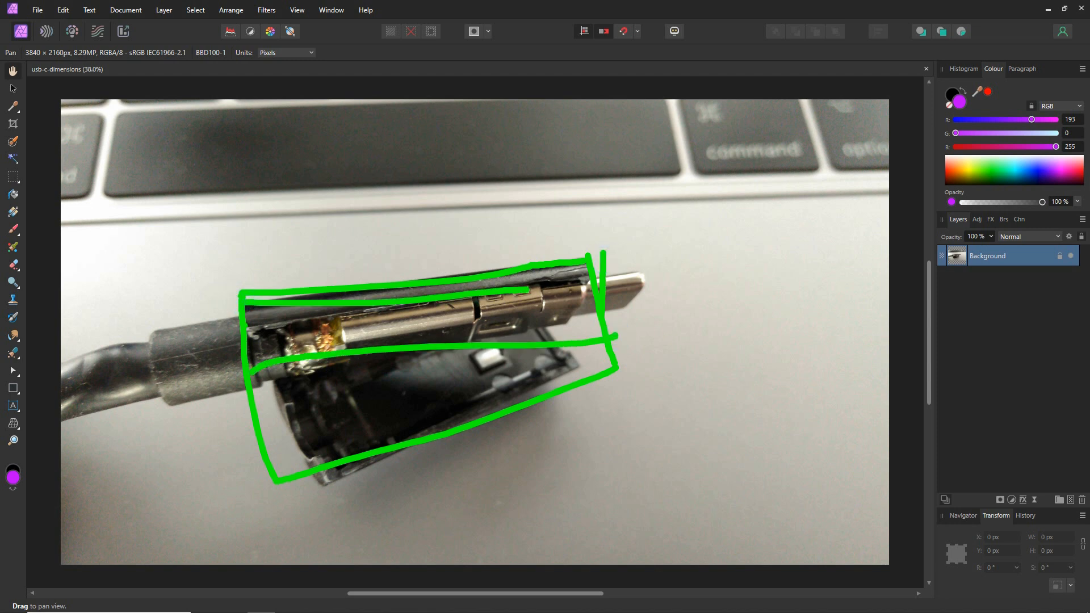
key(Escape)
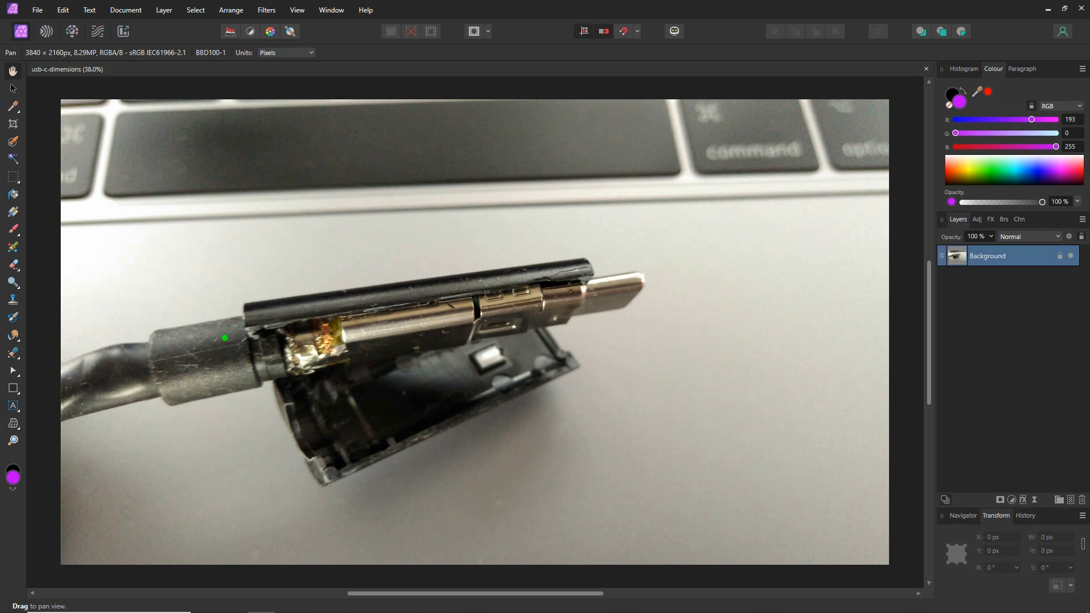
mouse_move(221, 386)
mouse_down()
mouse_move(220, 313)
mouse_move(239, 388)
mouse_up()
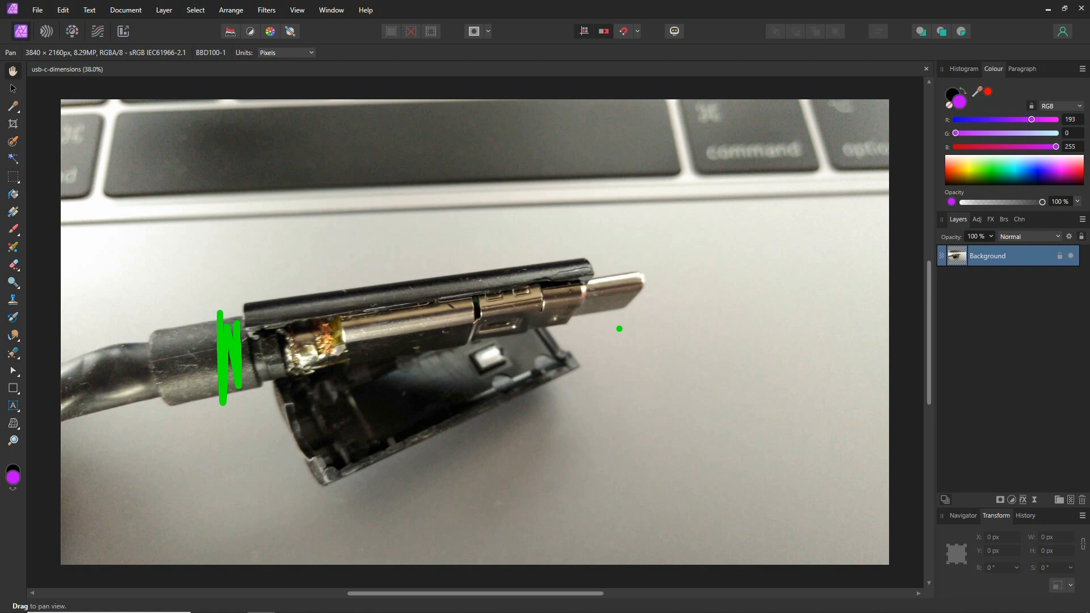
mouse_move(587, 309)
mouse_down()
mouse_move(596, 275)
mouse_move(619, 311)
mouse_move(636, 302)
mouse_up()
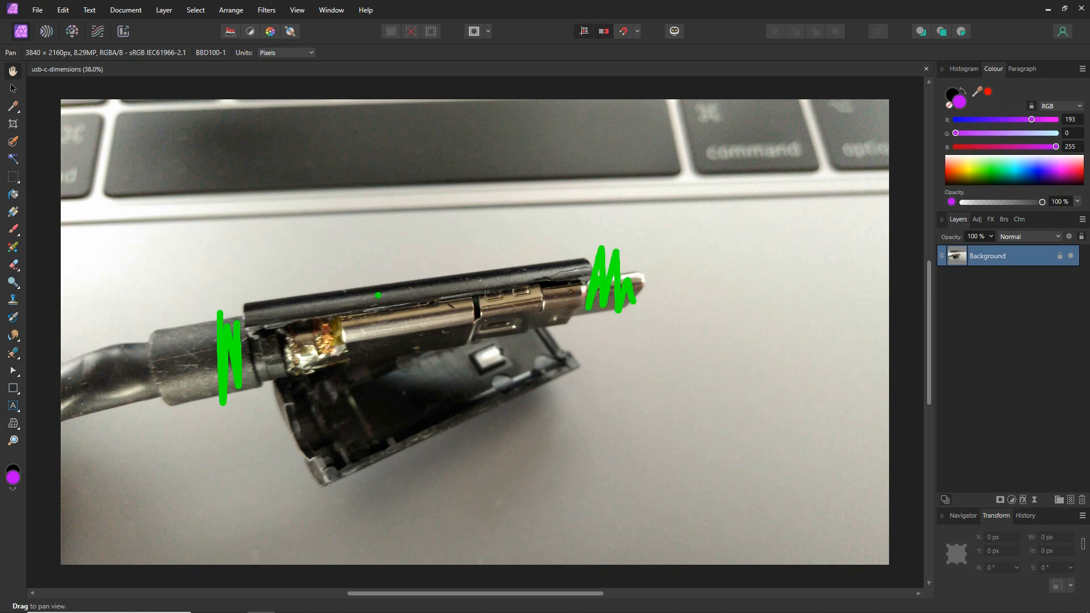
mouse_move(160, 237)
mouse_down()
mouse_move(199, 263)
mouse_move(196, 244)
mouse_move(211, 279)
mouse_move(282, 274)
mouse_up()
mouse_move(651, 183)
mouse_down()
mouse_move(618, 231)
mouse_move(624, 250)
mouse_up()
mouse_move(657, 253)
mouse_down()
mouse_move(669, 238)
mouse_move(713, 257)
mouse_up()
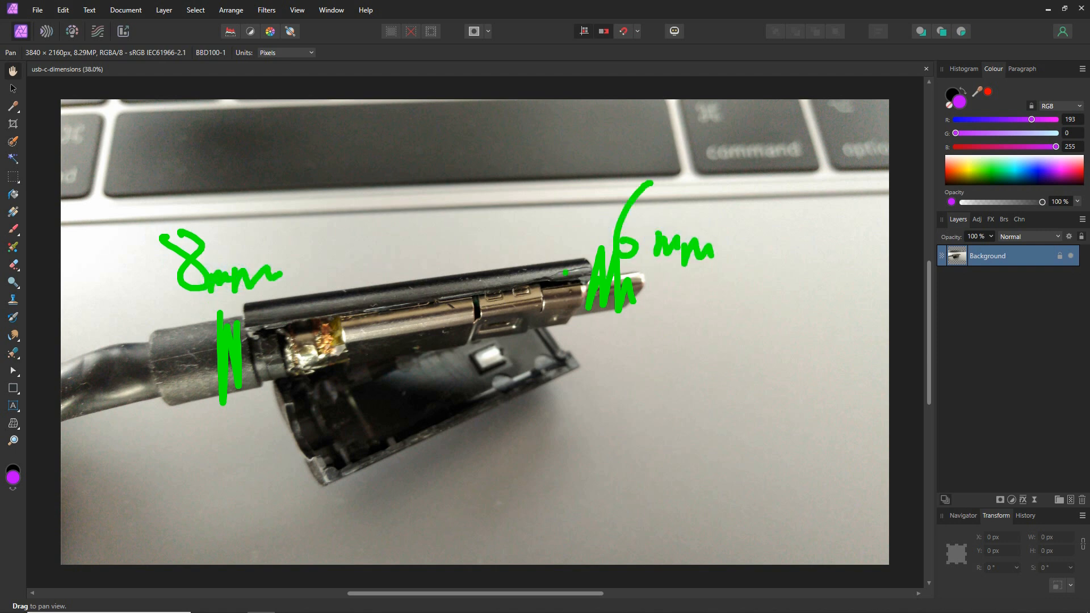
drag(599, 391, 264, 413)
drag(625, 423, 606, 350)
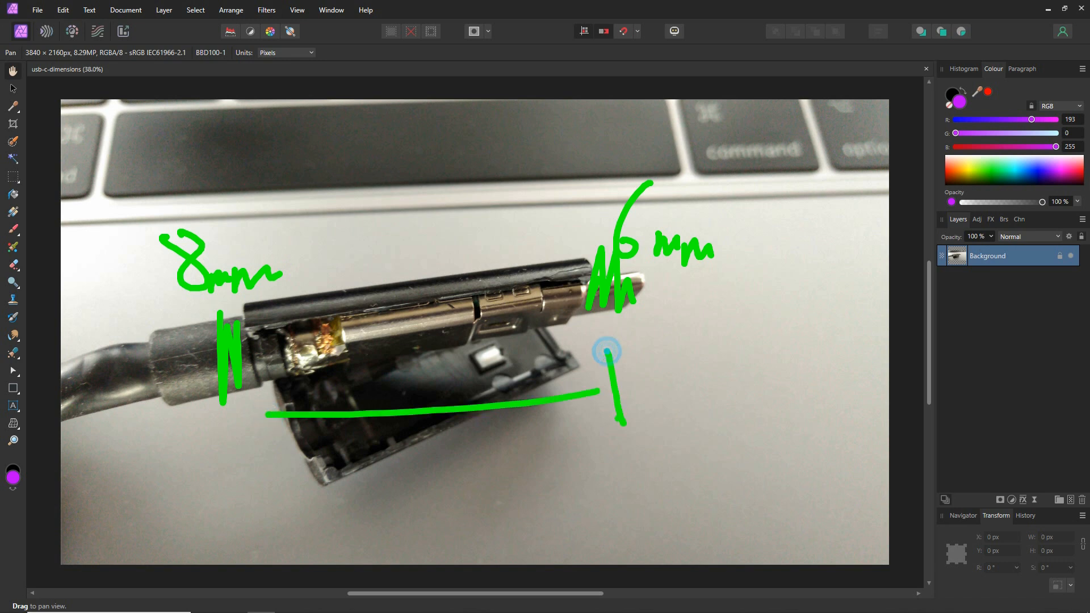
drag(259, 404, 259, 454)
mouse_move(358, 441)
mouse_down()
mouse_move(322, 445)
mouse_move(336, 486)
mouse_up()
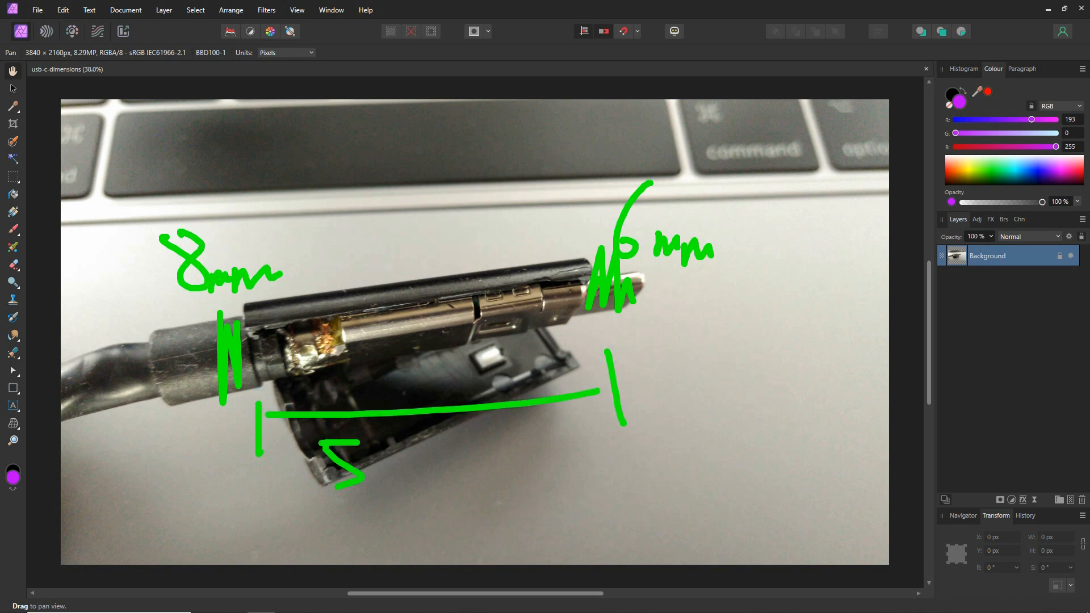
mouse_move(375, 435)
mouse_down()
mouse_move(381, 507)
mouse_move(414, 477)
mouse_move(456, 471)
mouse_move(466, 487)
mouse_up()
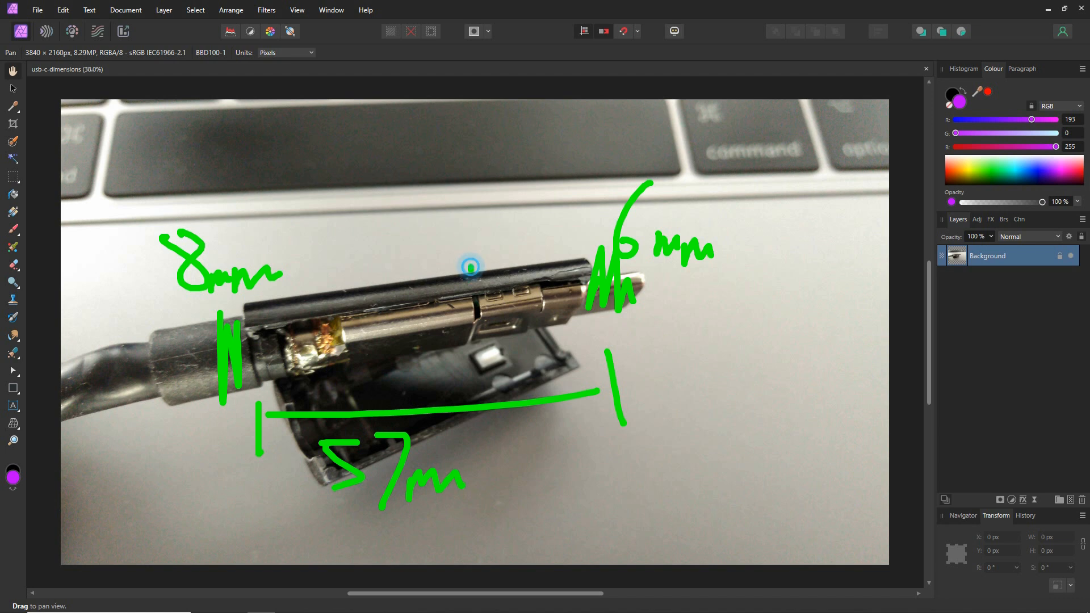
mouse_move(473, 263)
mouse_down()
mouse_move(461, 362)
mouse_move(476, 263)
mouse_up()
mouse_move(486, 362)
mouse_down()
mouse_move(433, 362)
mouse_move(505, 362)
mouse_up()
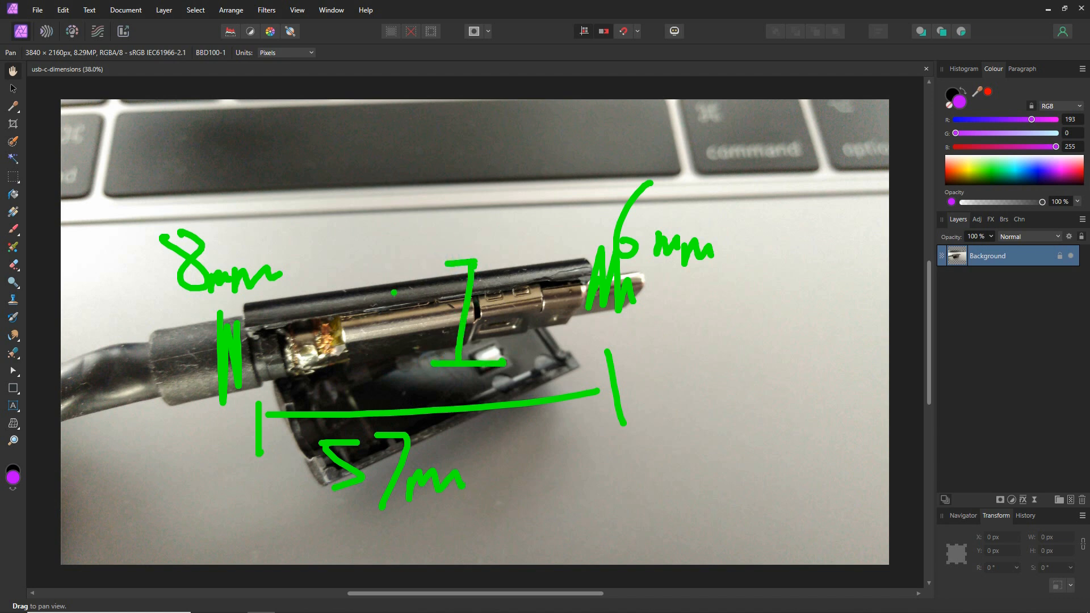
mouse_move(394, 286)
mouse_down()
mouse_move(394, 337)
mouse_move(440, 309)
mouse_move(416, 339)
mouse_move(513, 336)
mouse_up()
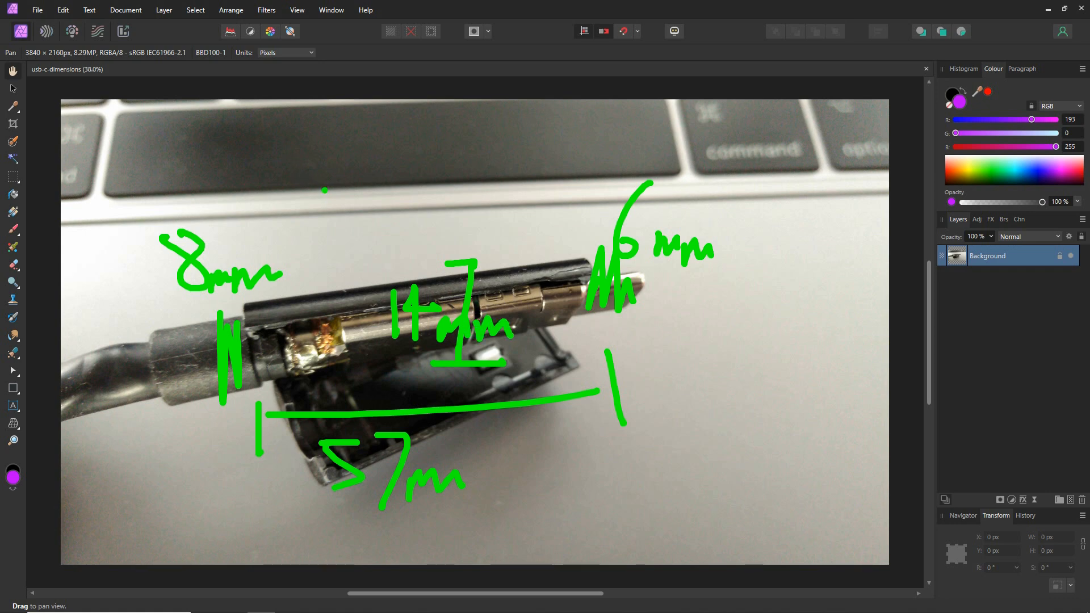
mouse_move(301, 159)
mouse_down()
mouse_move(300, 211)
mouse_move(515, 155)
mouse_move(571, 152)
mouse_move(572, 226)
mouse_move(300, 227)
mouse_up()
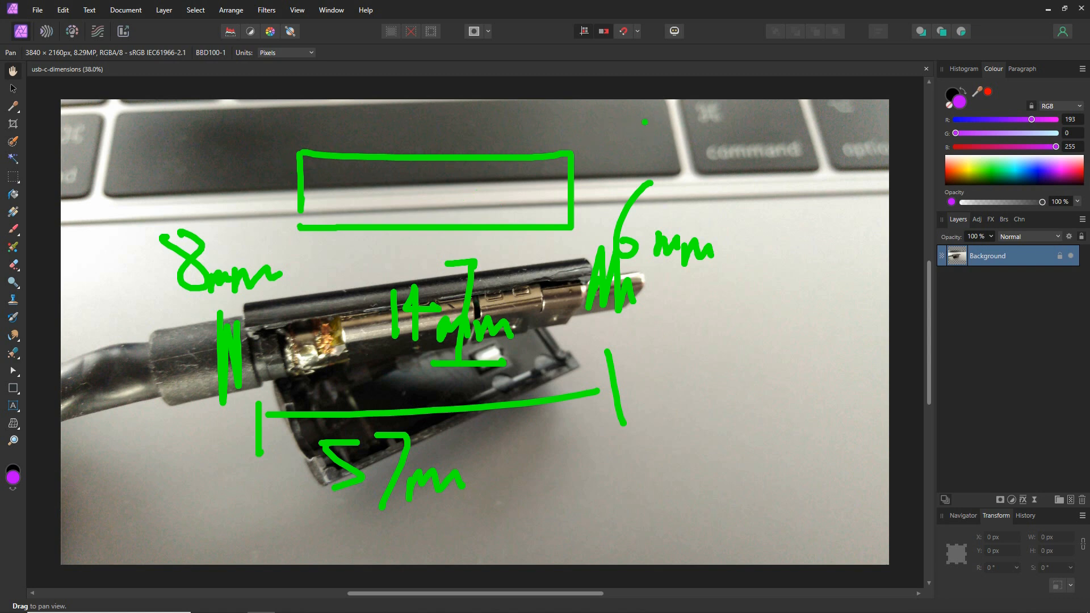
mouse_move(644, 121)
mouse_down()
mouse_move(620, 155)
mouse_move(737, 161)
mouse_move(770, 126)
mouse_move(647, 119)
mouse_up()
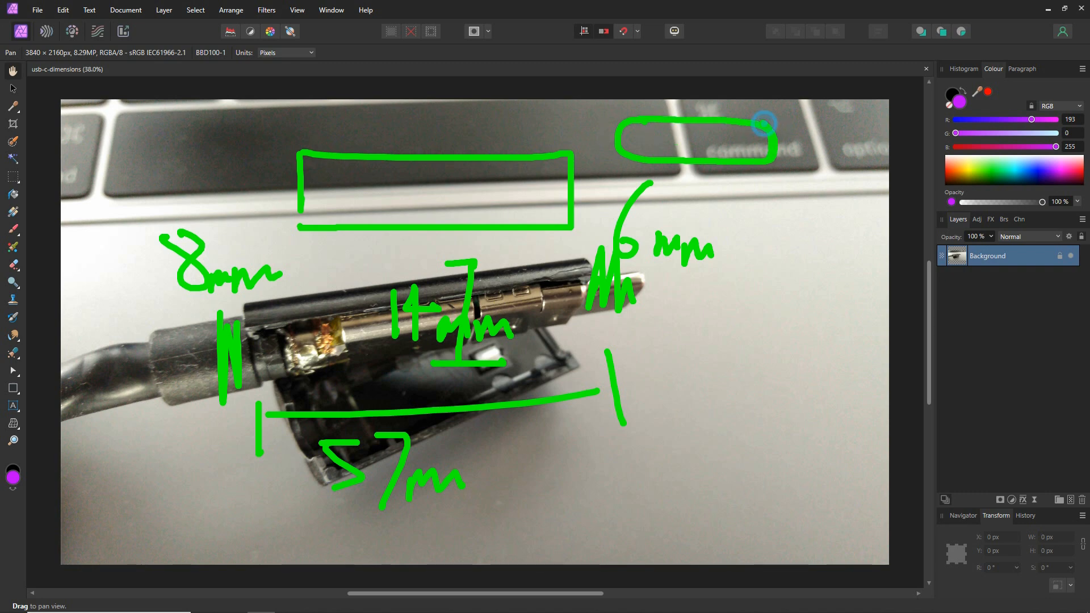
drag(770, 137, 755, 166)
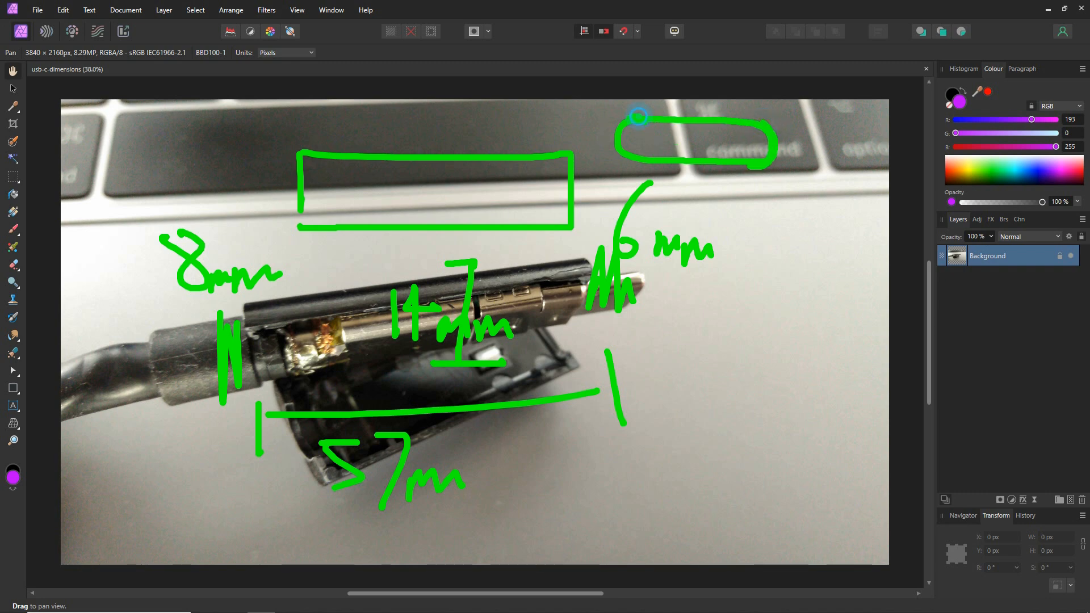
drag(622, 130, 646, 169)
drag(626, 126, 625, 151)
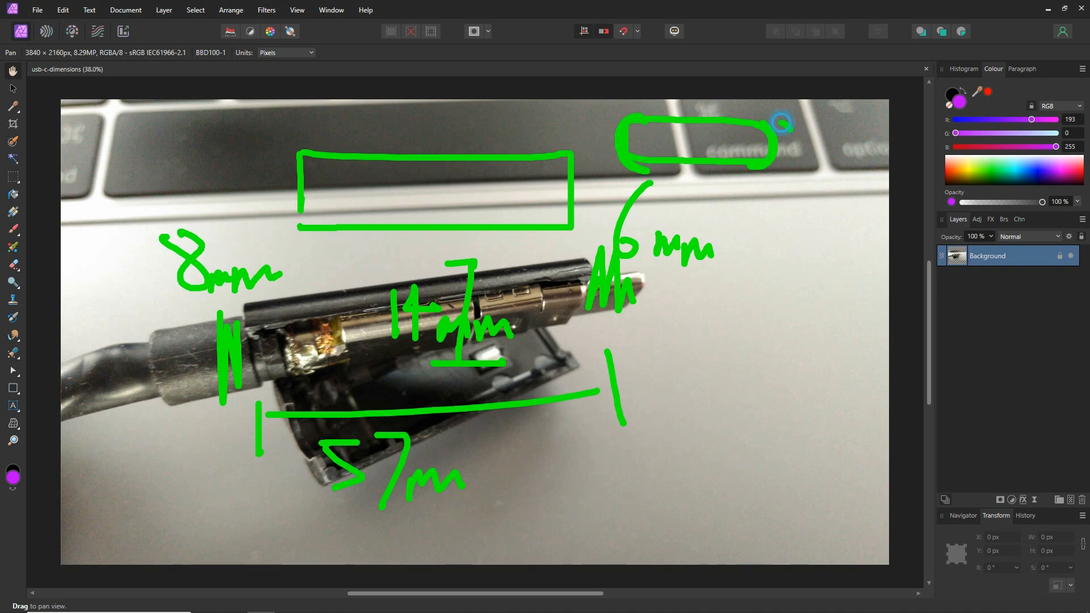
drag(779, 122, 783, 165)
mouse_move(760, 182)
mouse_down()
mouse_move(777, 185)
mouse_move(766, 234)
mouse_move(791, 215)
mouse_move(766, 223)
mouse_up()
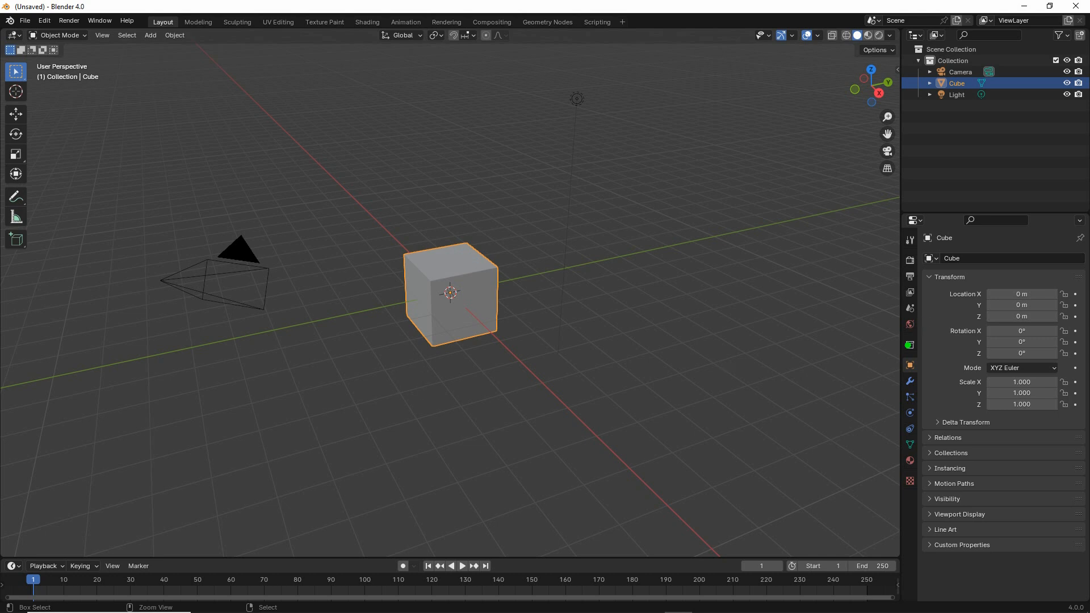
In Blender, expand the scene's unit settings and set the length unit to Millimeters.
drag(887, 289, 900, 302)
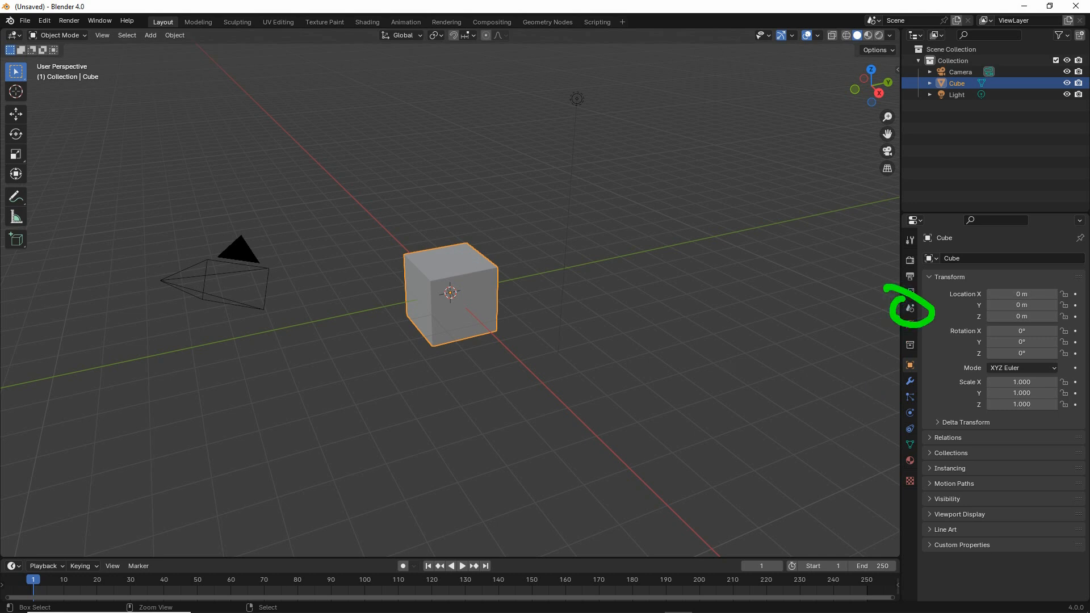
click(910, 308)
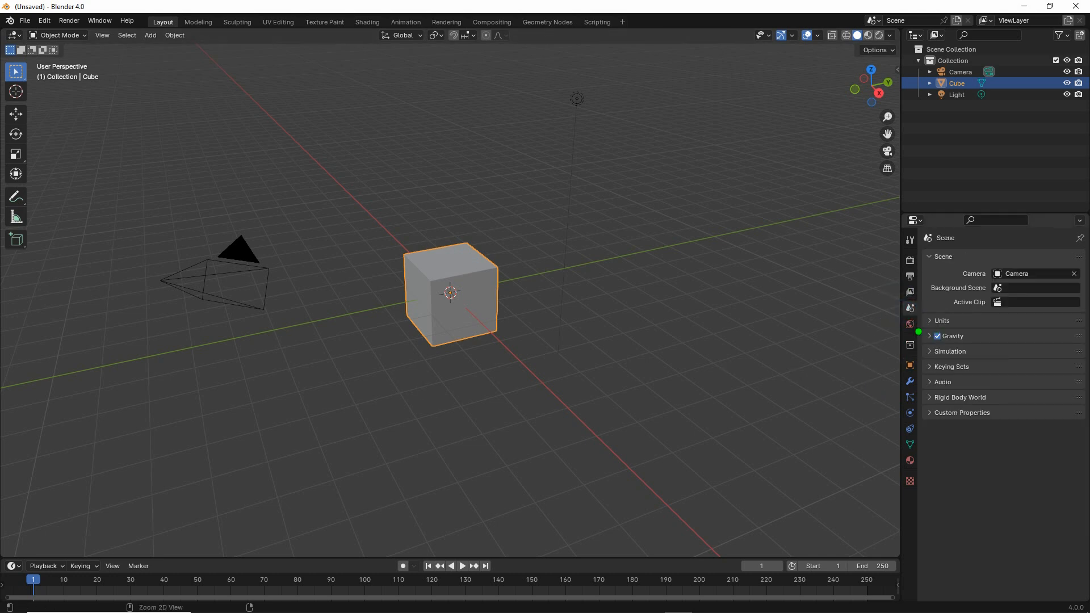
drag(917, 331, 956, 330)
click(941, 321)
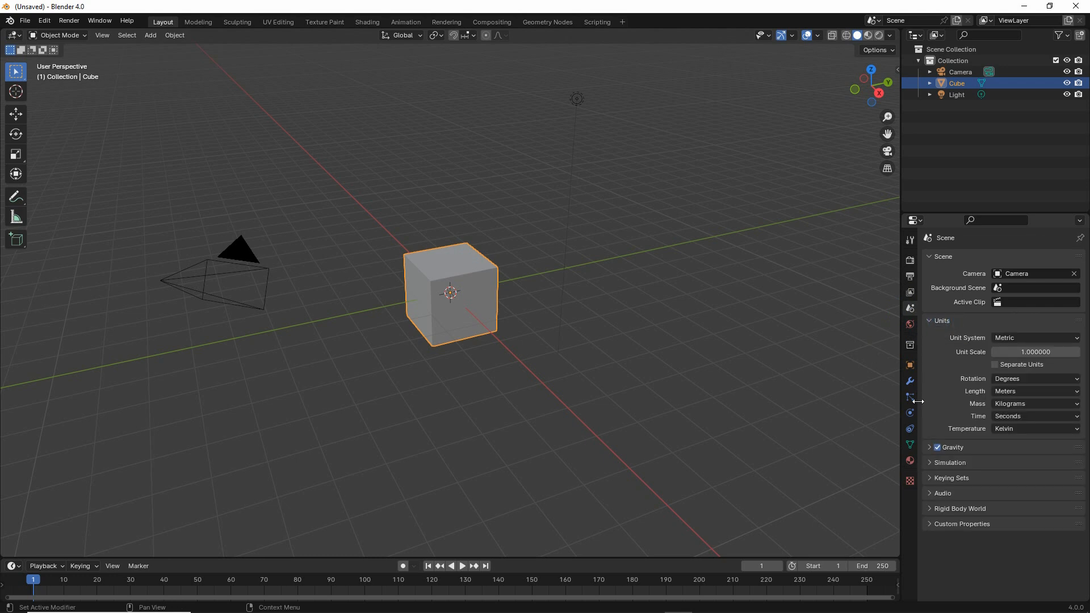
drag(958, 401, 1058, 402)
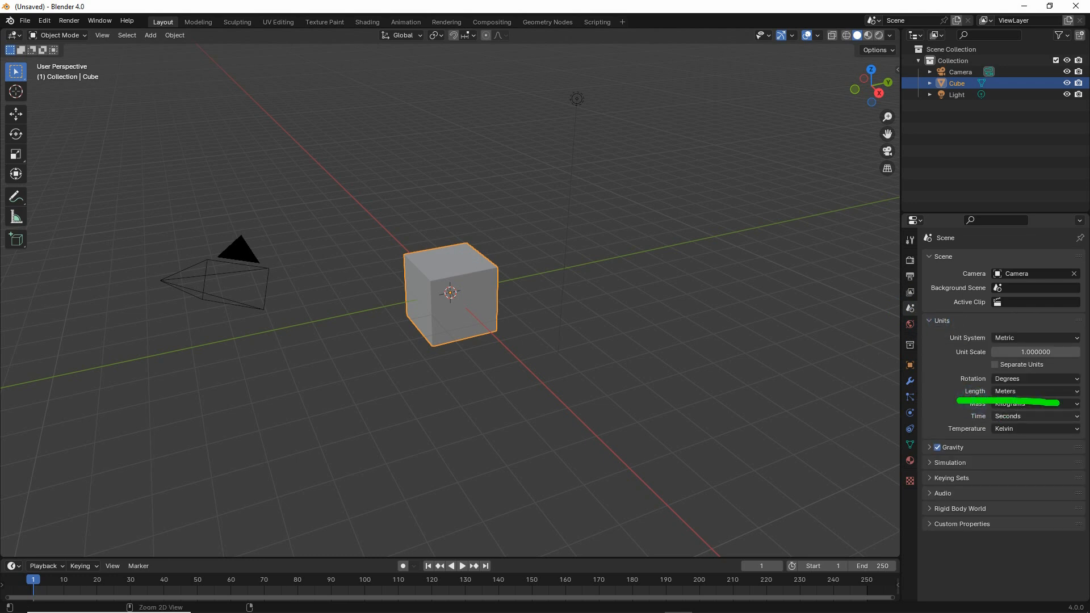
click(1017, 392)
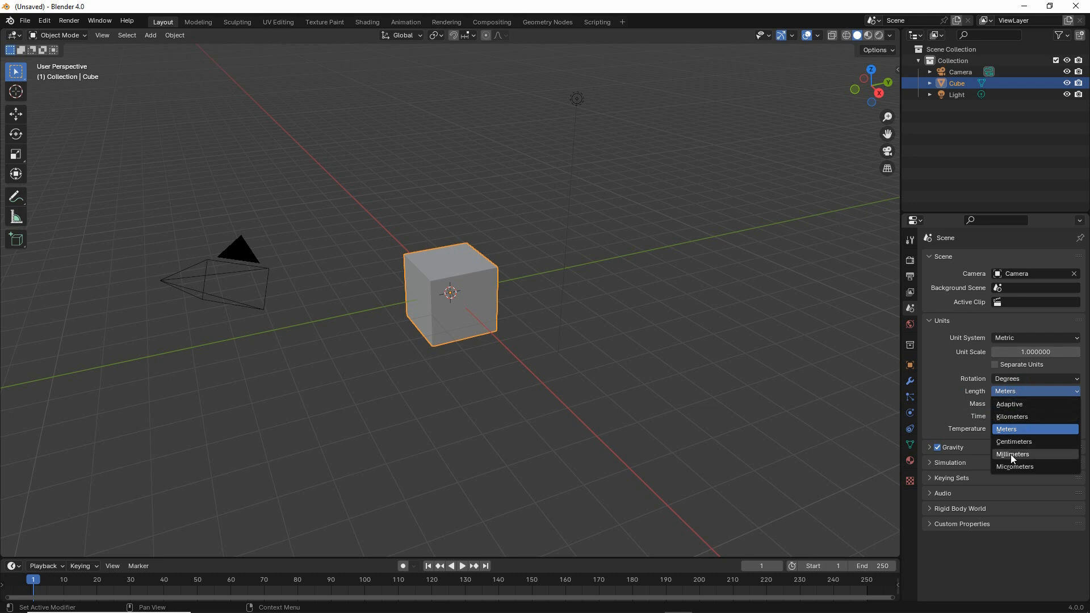
drag(999, 459, 1030, 457)
click(1012, 454)
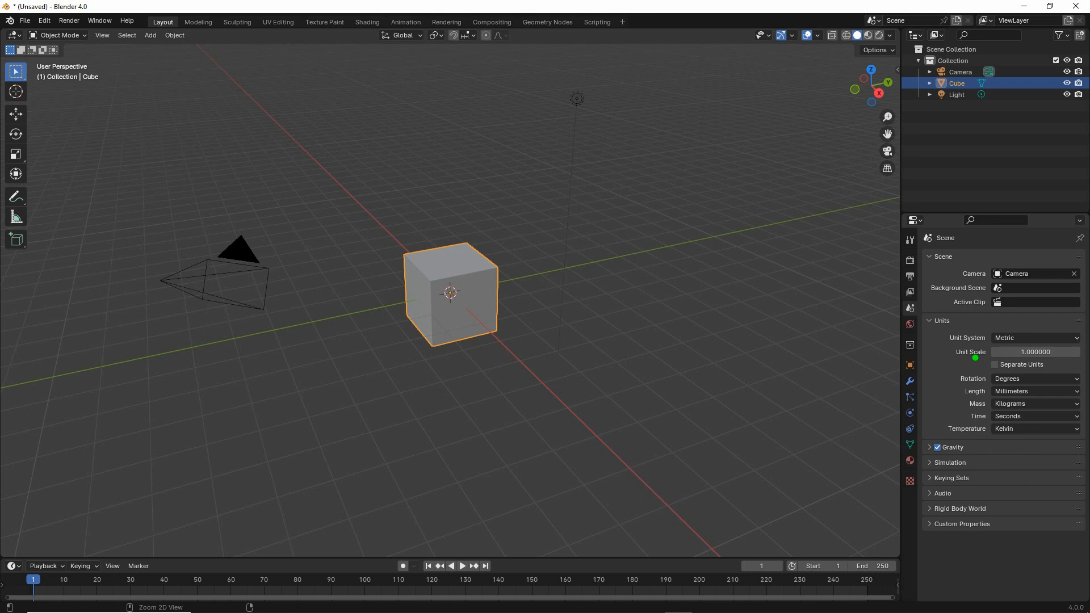
Set the scene's unit scale to 0.01 and check the grid spacing around the default cube.
drag(963, 361, 1069, 365)
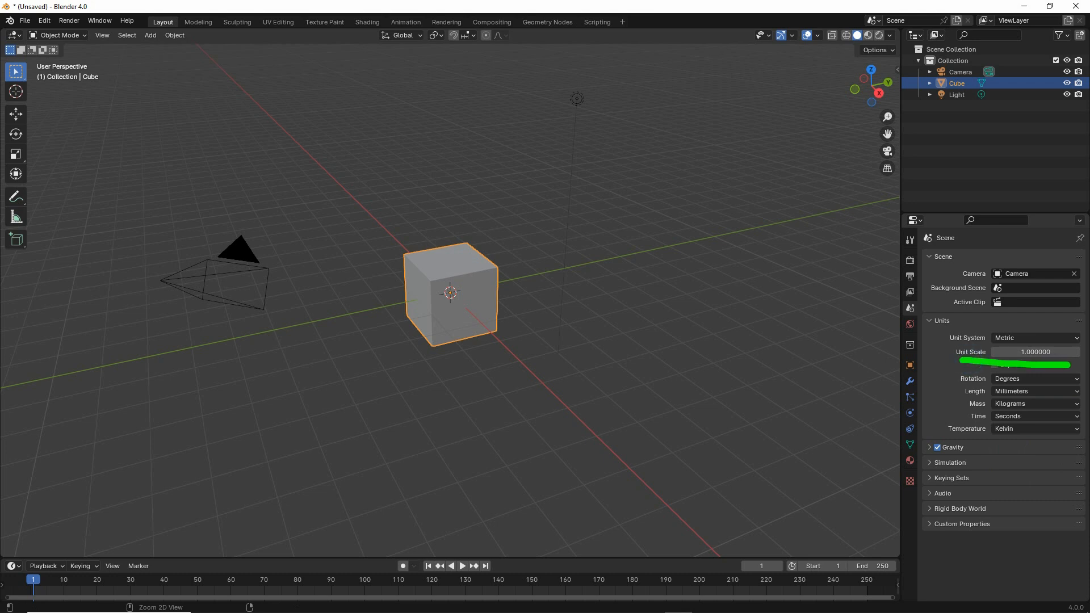
click(1039, 352)
text(0.01)
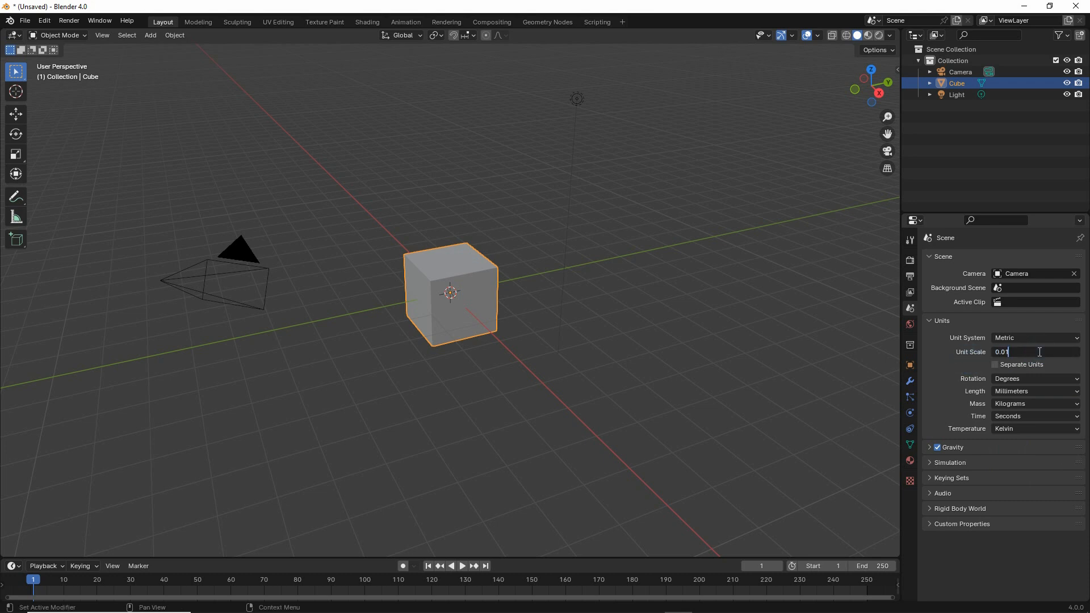
key(Return)
scroll(493, 253, down, 8)
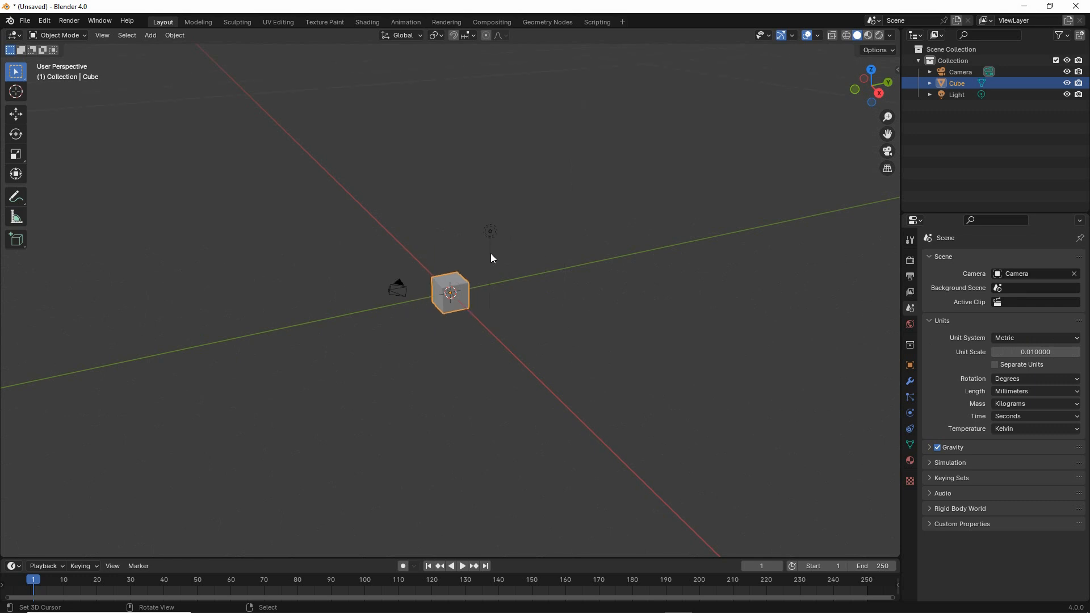
scroll(492, 260, down, 4)
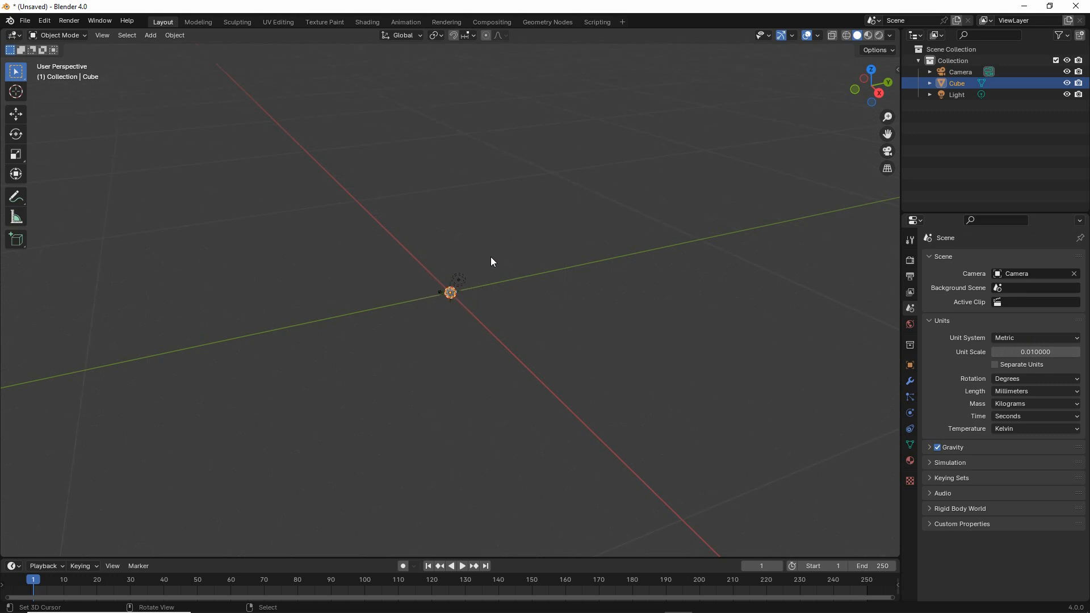
scroll(492, 262, up, 10)
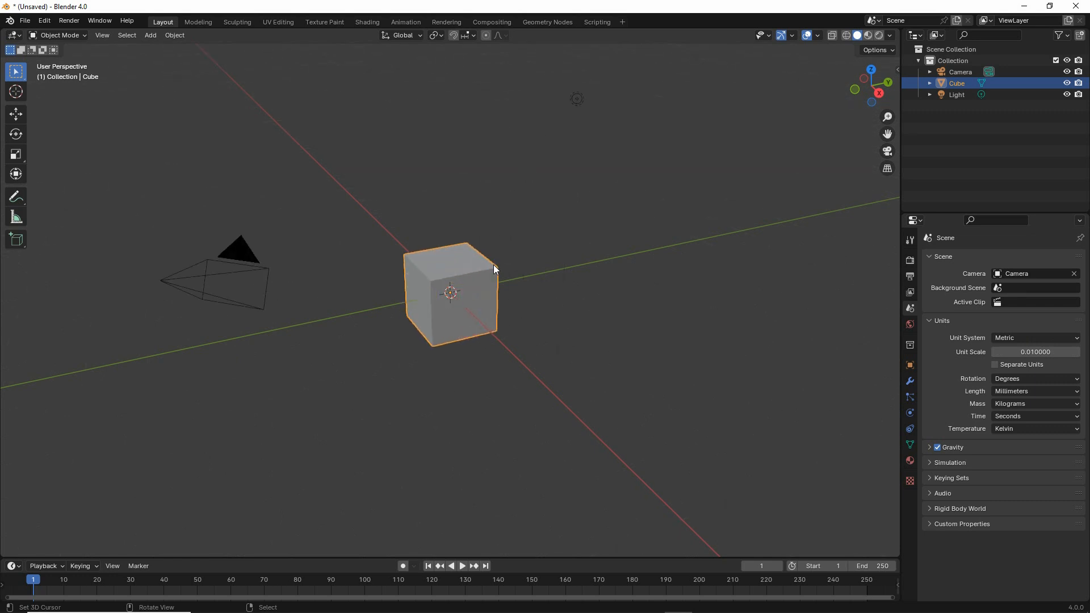
Set the unit scale to 1 and the length unit to Meters.
click(1039, 351)
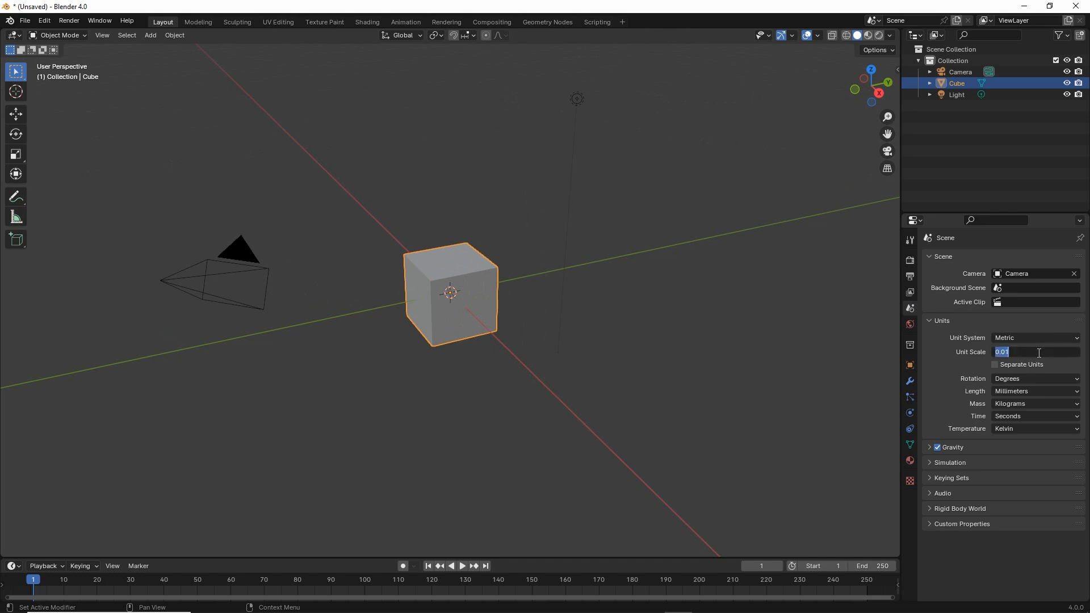
text(1)
key(Return)
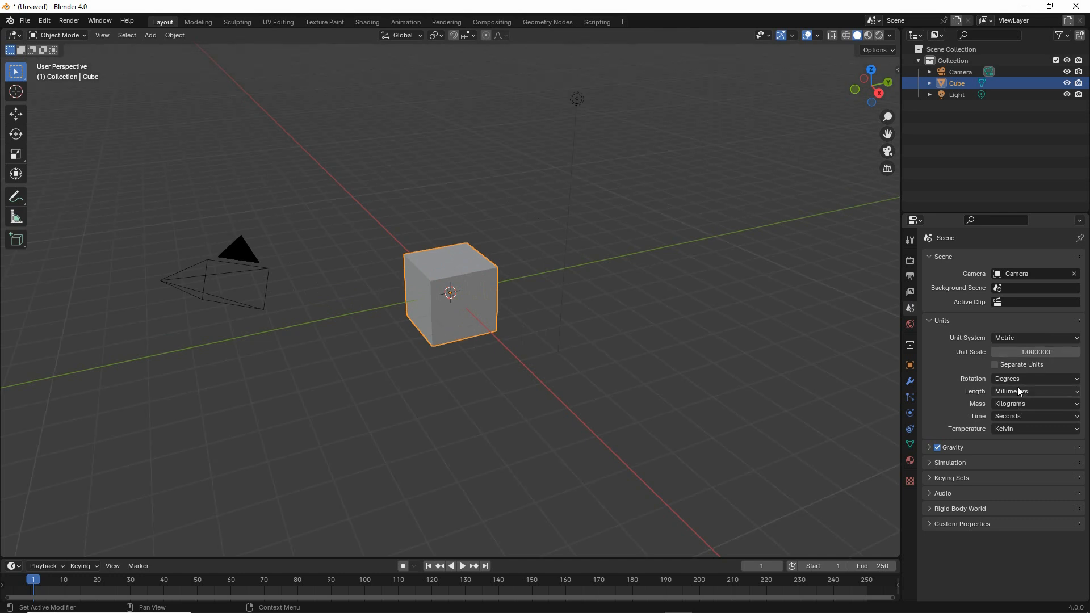
click(1016, 397)
click(1016, 426)
Show the 3D viewport's sidebar with the default cube's transform values and dimensions.
click(100, 35)
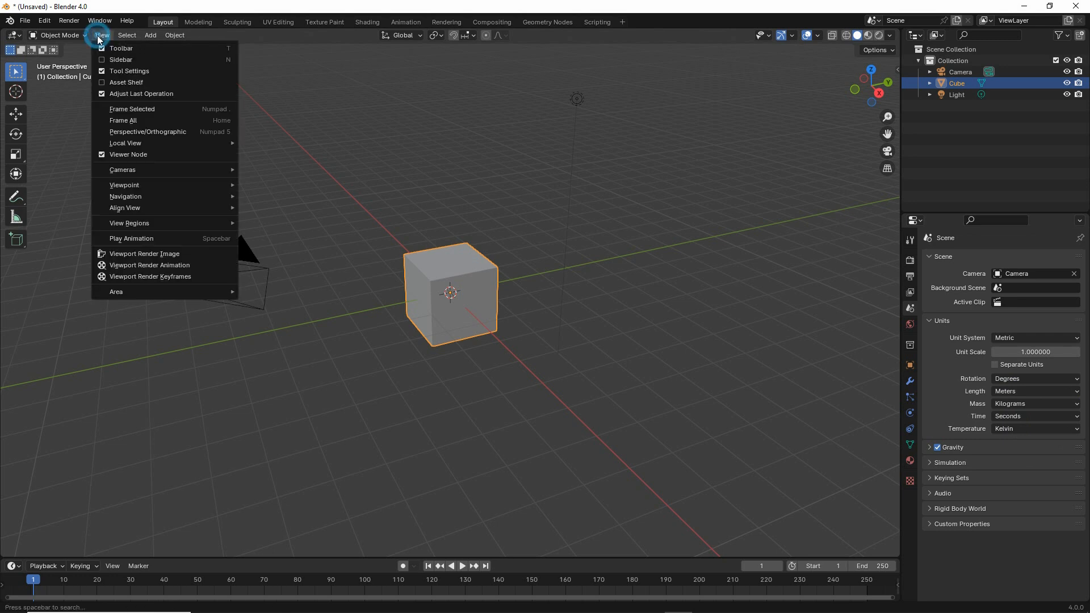
mouse_move(113, 67)
mouse_down()
mouse_move(136, 70)
mouse_move(109, 48)
mouse_up()
click(116, 59)
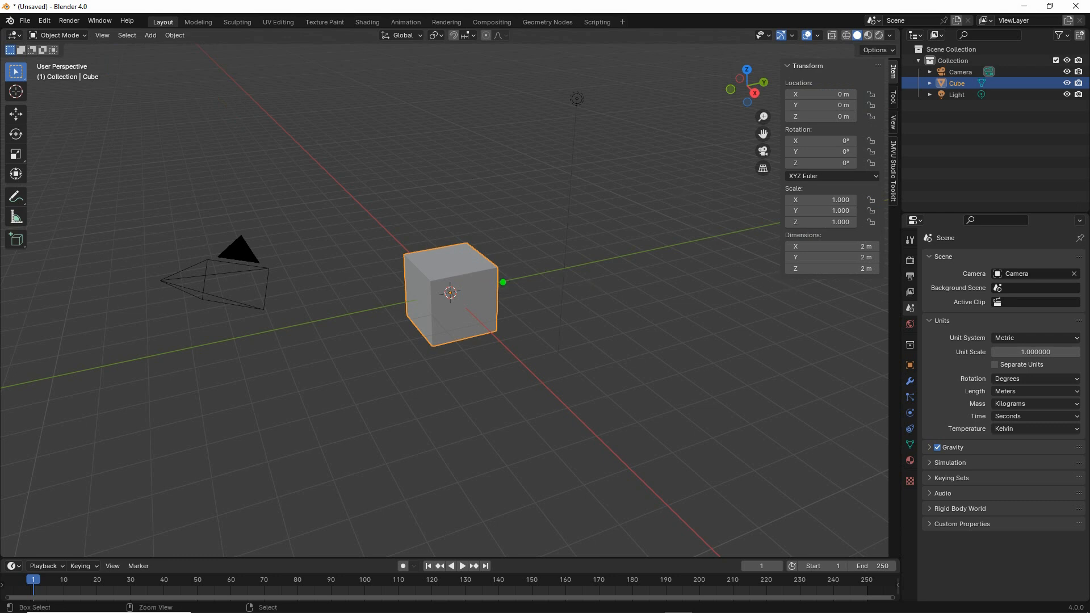
mouse_move(843, 227)
mouse_down()
mouse_move(865, 231)
mouse_move(844, 235)
mouse_up()
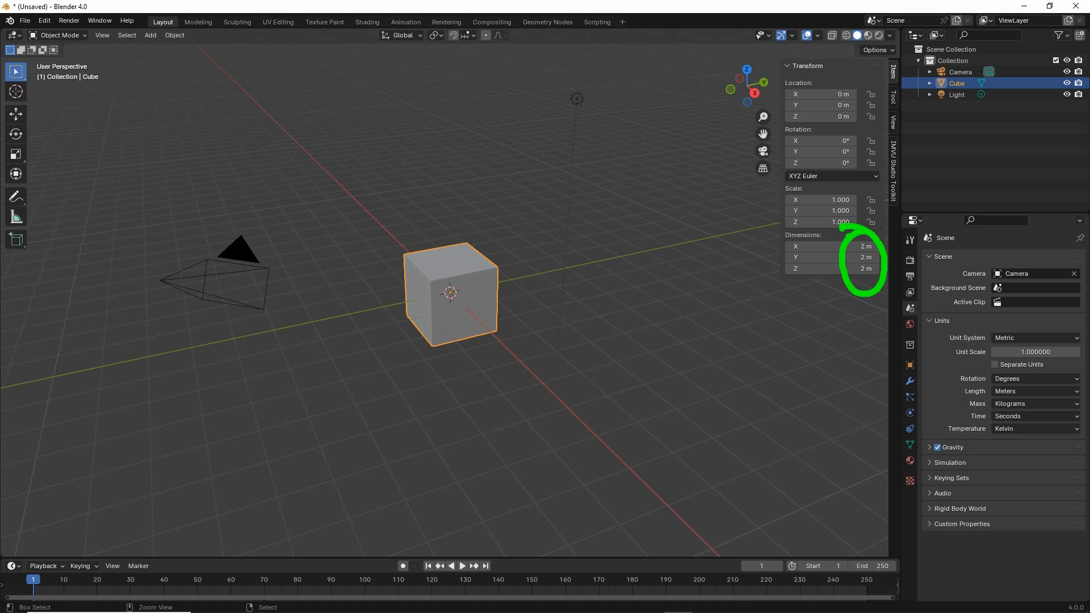
key(Escape)
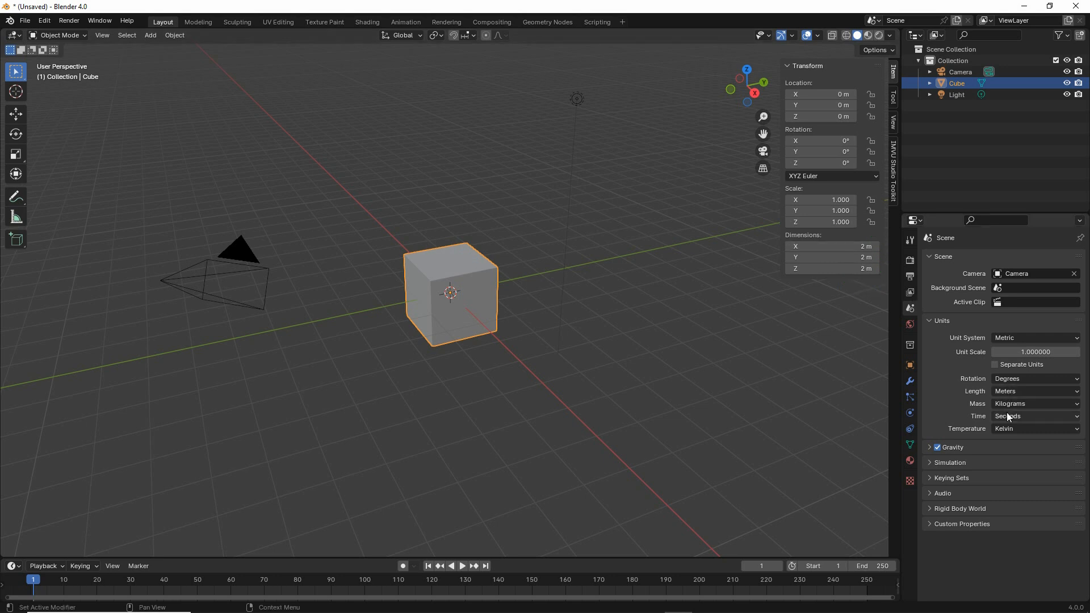
Switch the scene's length unit to Millimeters so the cube's dimensions are given in that unit.
key(ctrl+2)
drag(992, 400, 1042, 402)
key(Escape)
click(1015, 391)
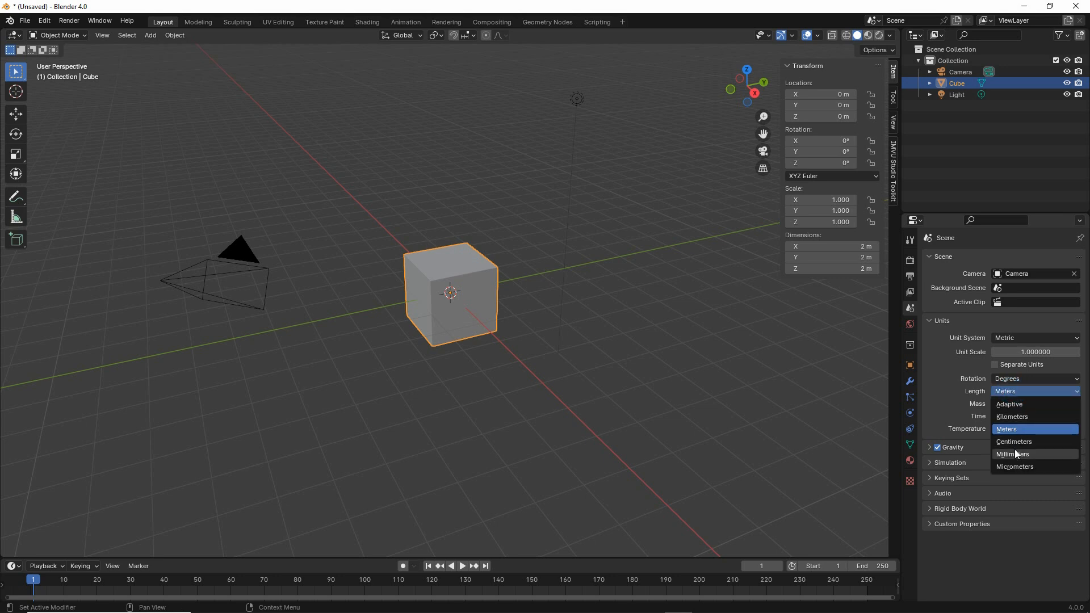
click(1015, 456)
key(ctrl+2)
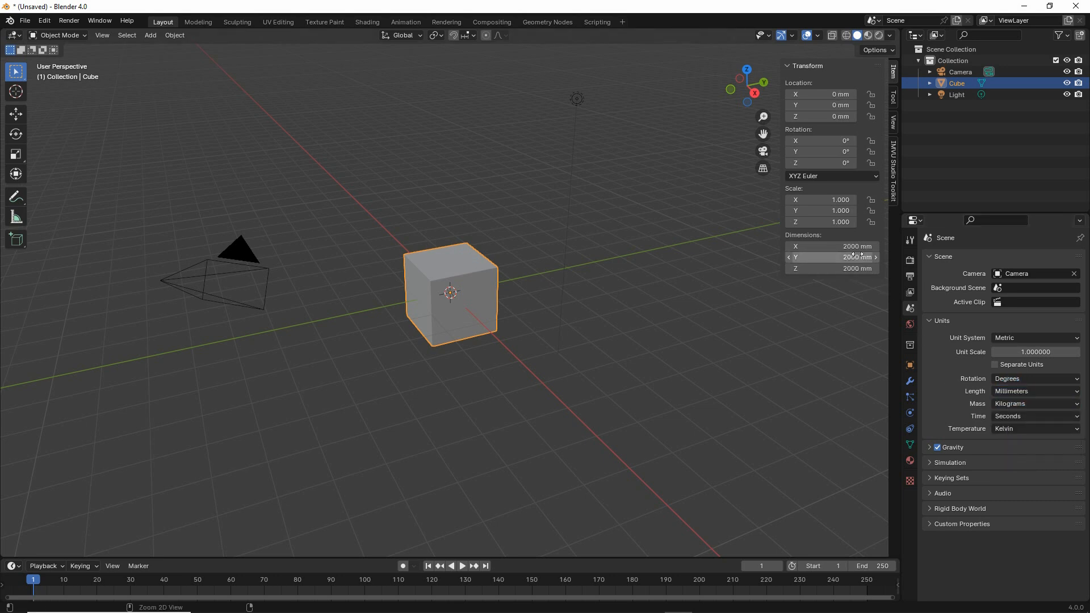
mouse_move(851, 237)
mouse_down()
mouse_move(824, 253)
mouse_move(858, 236)
mouse_up()
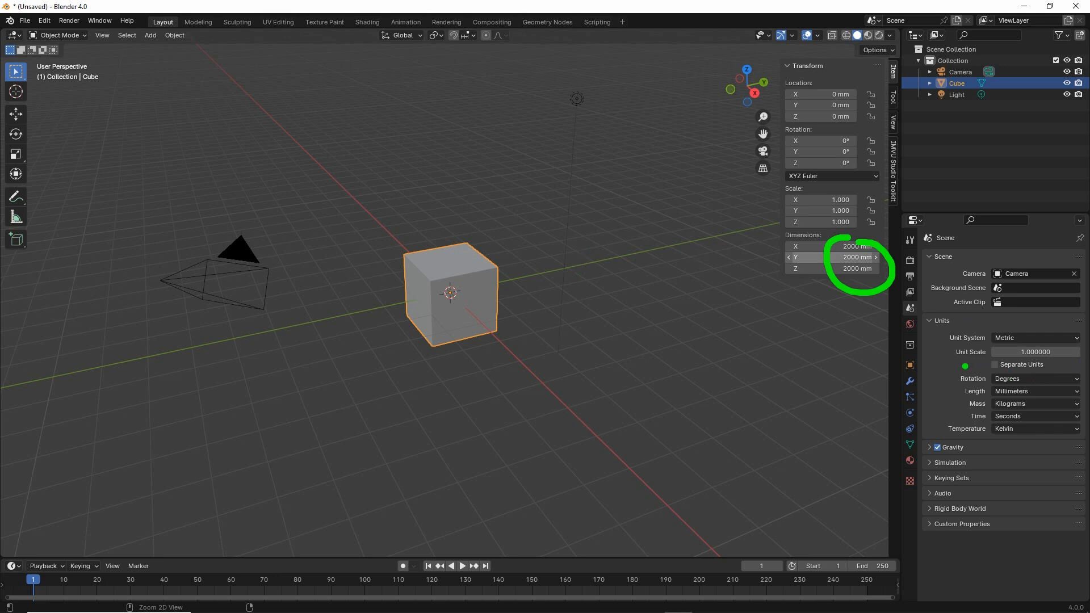
Set the scene's unit scale to 0.01 while keeping Millimeters as the length unit.
mouse_move(965, 364)
mouse_down()
mouse_move(957, 357)
mouse_move(1069, 366)
mouse_up()
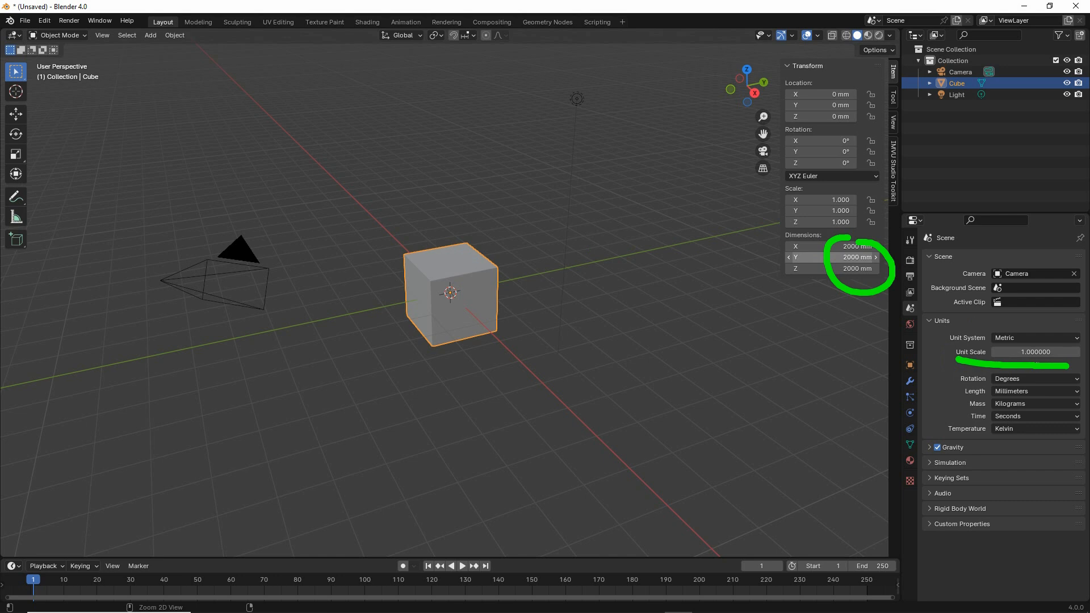
key(Escape)
click(1042, 352)
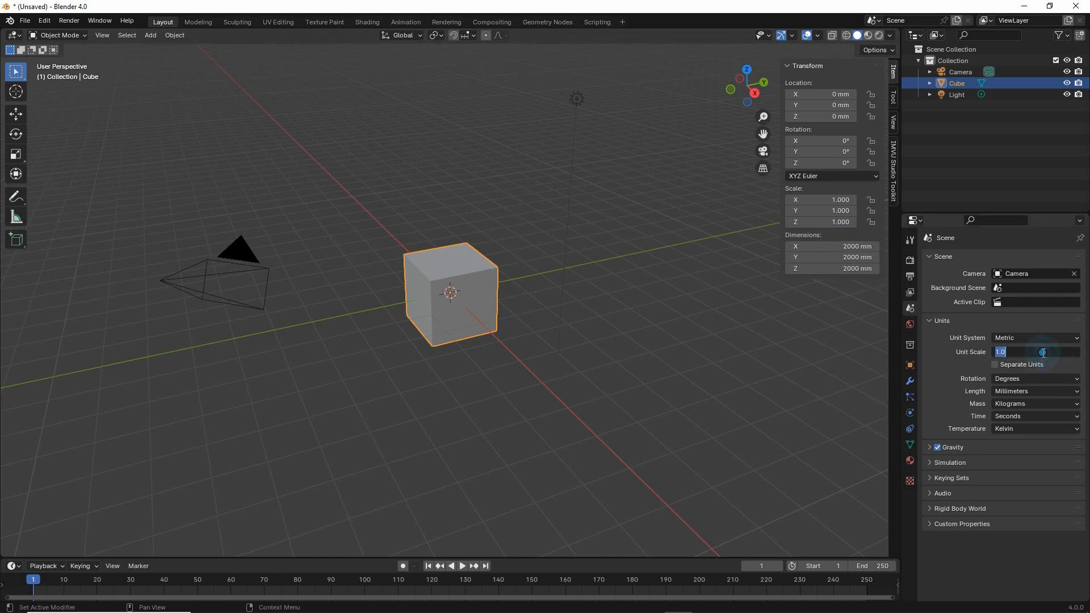
text(0.01)
key(Return)
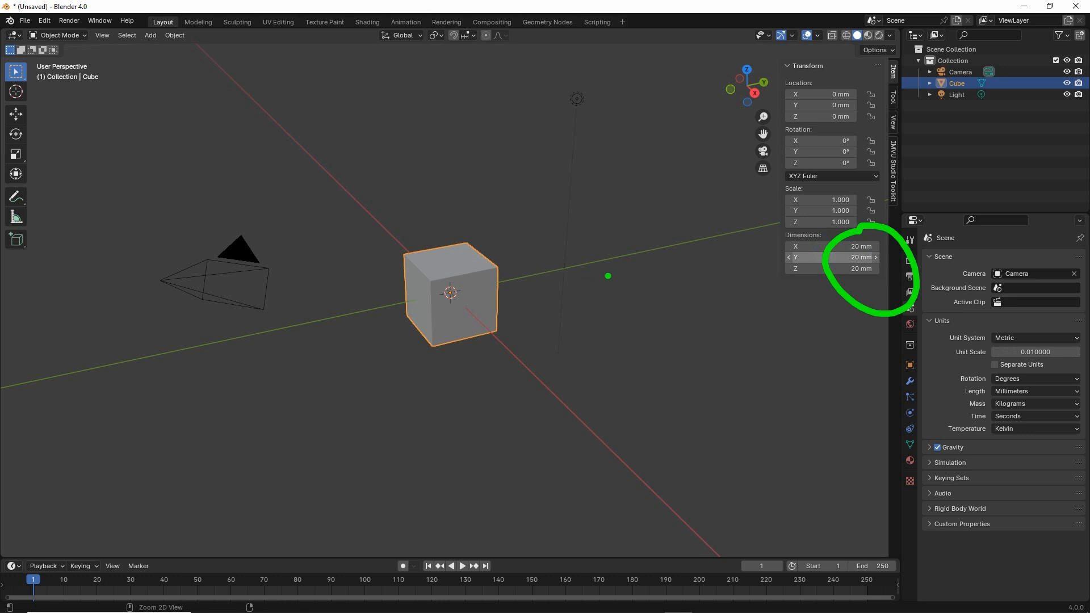
Set the viewport overlay's grid scale to match the scene's 0.01 unit scale.
scroll(568, 317, down, 4)
scroll(562, 315, down, 6)
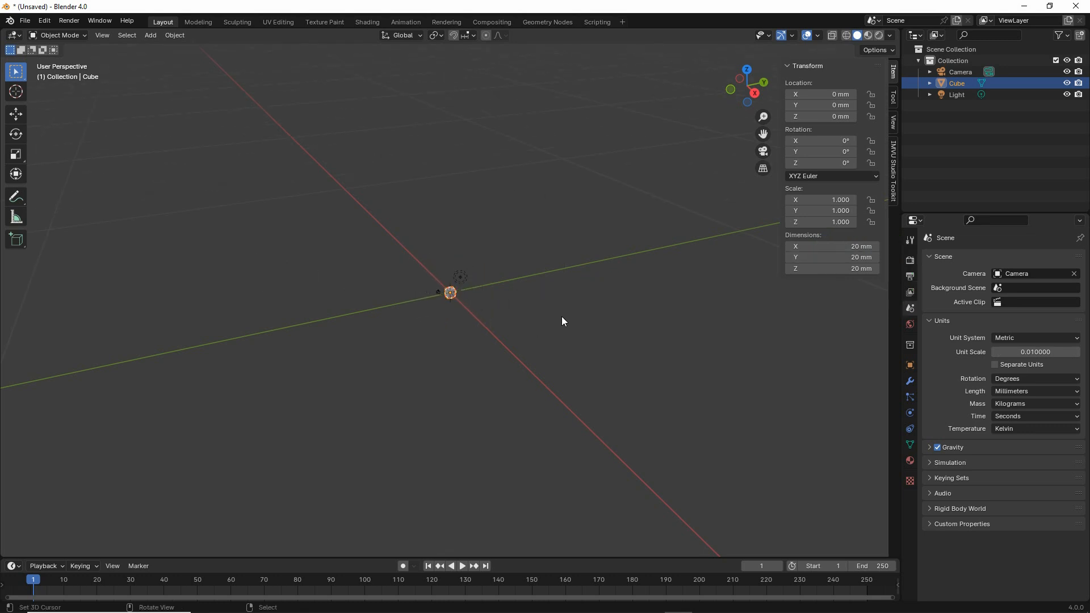
scroll(560, 314, down, 2)
mouse_move(376, 219)
mouse_down()
mouse_move(522, 195)
mouse_move(662, 263)
mouse_move(437, 297)
mouse_move(584, 408)
mouse_move(813, 350)
mouse_move(646, 238)
mouse_up()
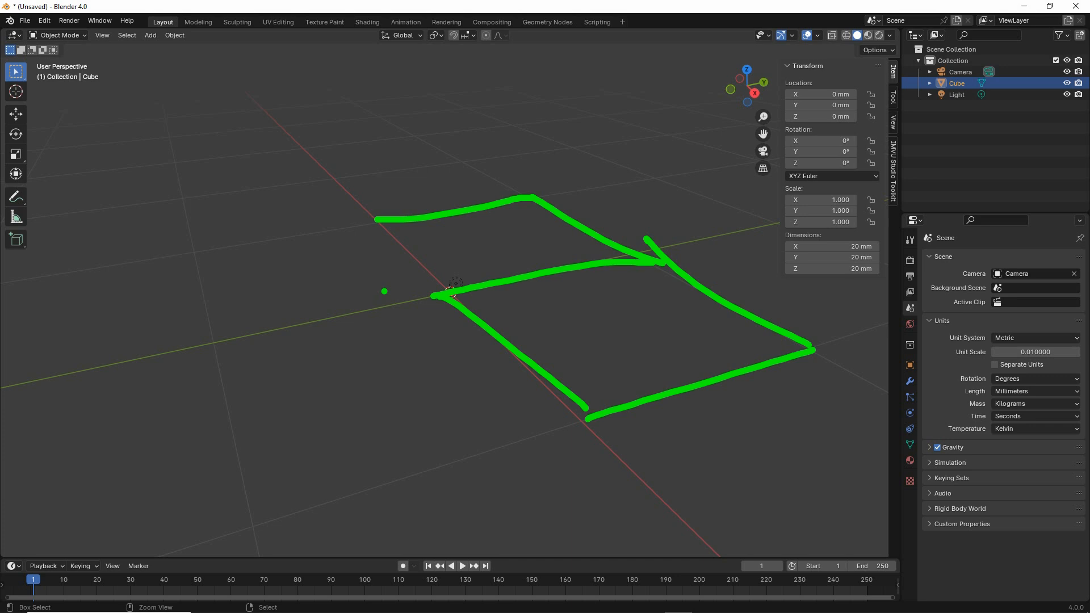
mouse_move(809, 17)
mouse_down()
mouse_move(793, 34)
mouse_move(817, 17)
mouse_up()
click(817, 35)
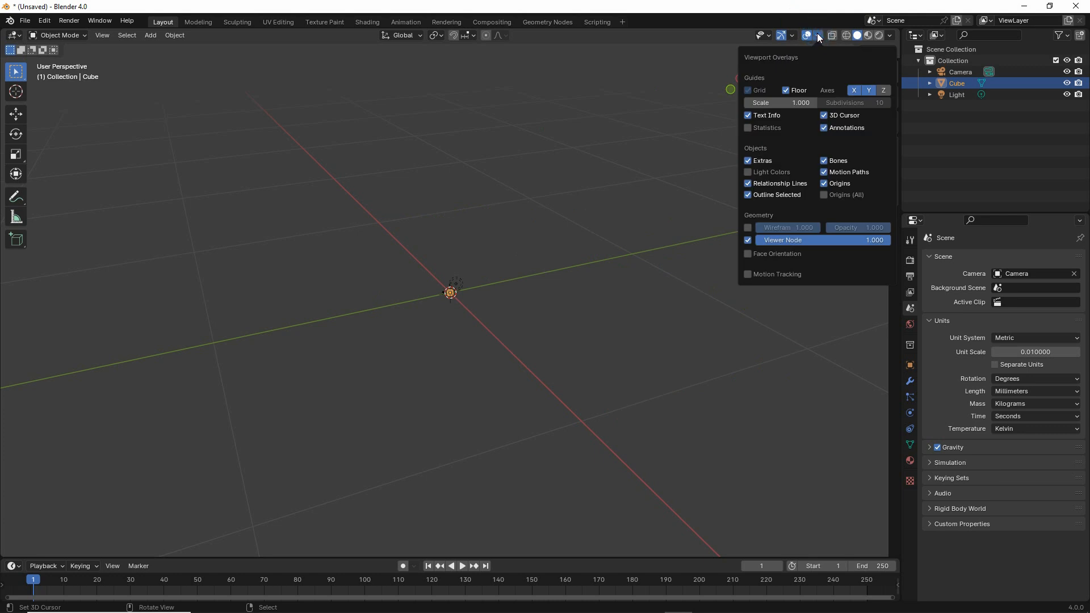
drag(764, 118, 747, 115)
drag(830, 129, 954, 270)
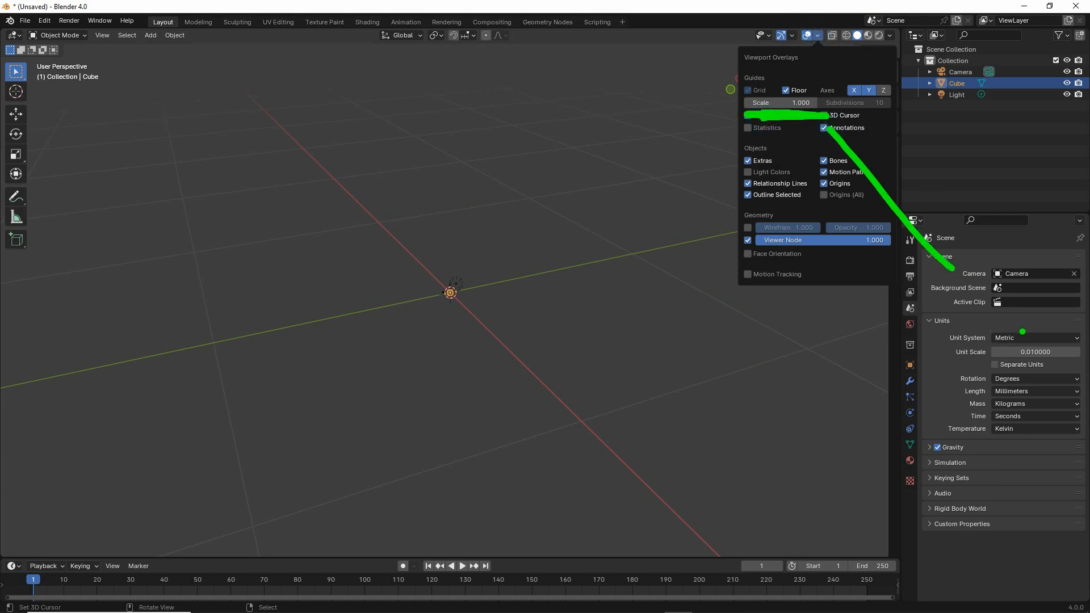
mouse_move(1000, 321)
mouse_down()
mouse_move(1086, 352)
mouse_move(1005, 319)
mouse_up()
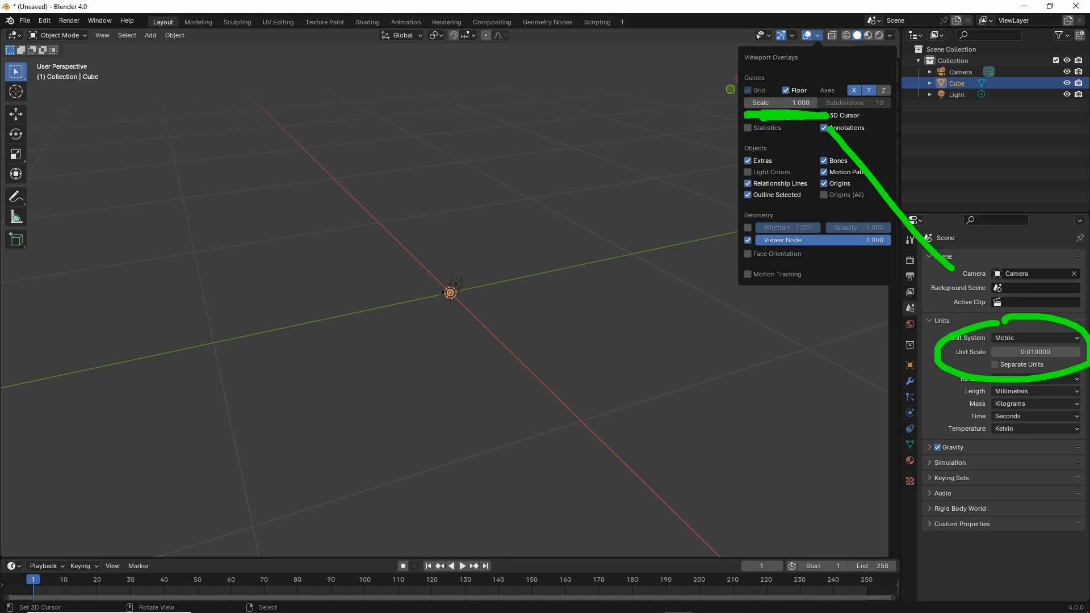
click(817, 36)
click(797, 102)
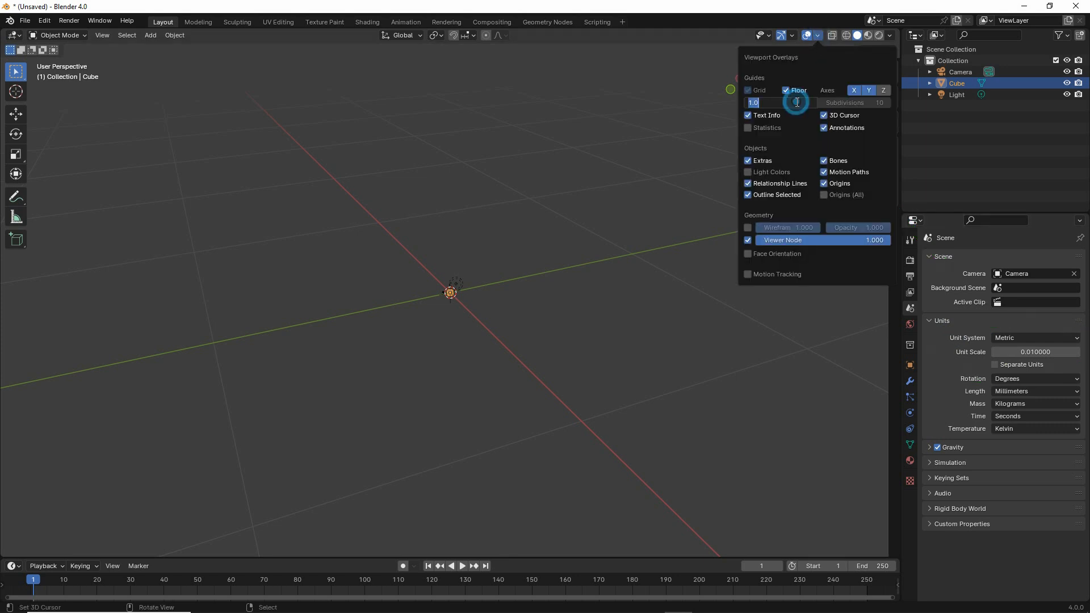
text(0)
key(Return)
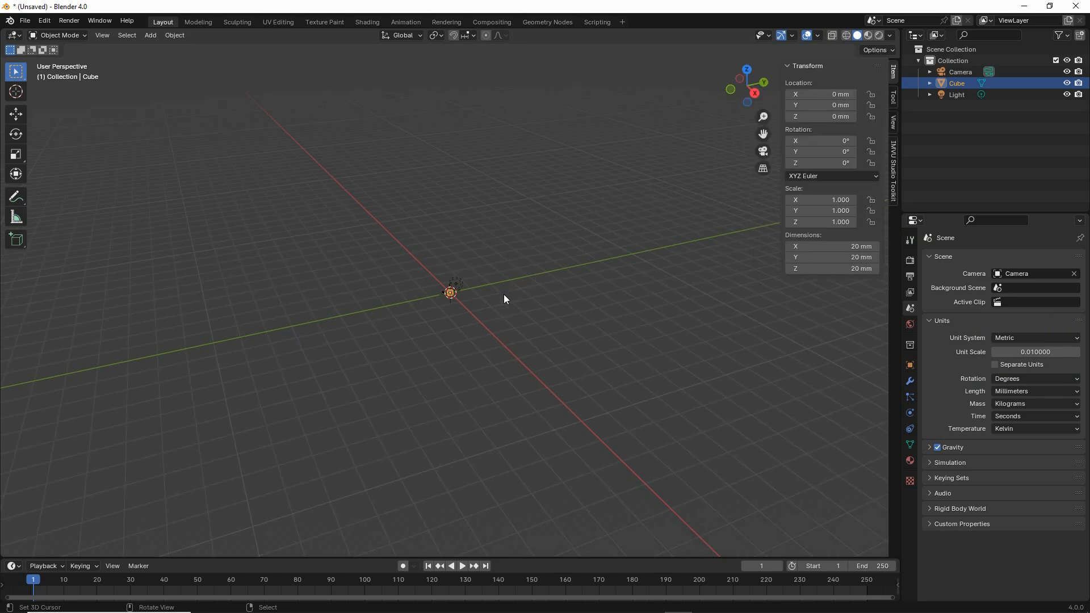
Examine the cube's size against the rescaled floor grid in perspective and from above, around the X and Y axes.
scroll(460, 356, up, 14)
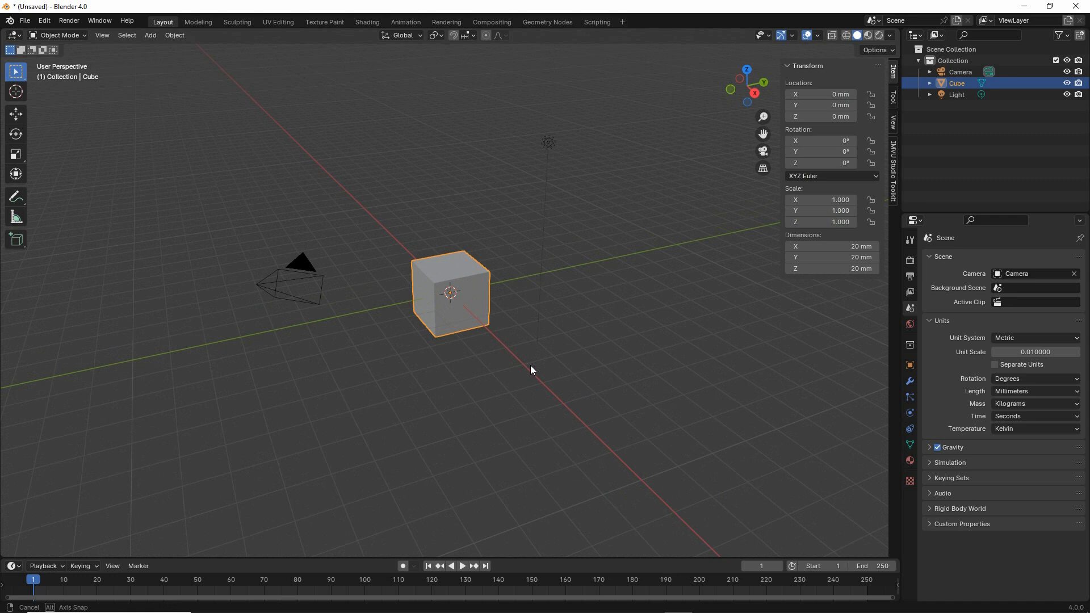
middle_drag(530, 365, 527, 373)
key(ctrl+2)
mouse_move(368, 189)
mouse_down()
mouse_move(559, 145)
mouse_move(678, 228)
mouse_move(454, 294)
mouse_move(391, 194)
mouse_move(394, 178)
mouse_move(536, 153)
mouse_up()
drag(613, 177, 586, 194)
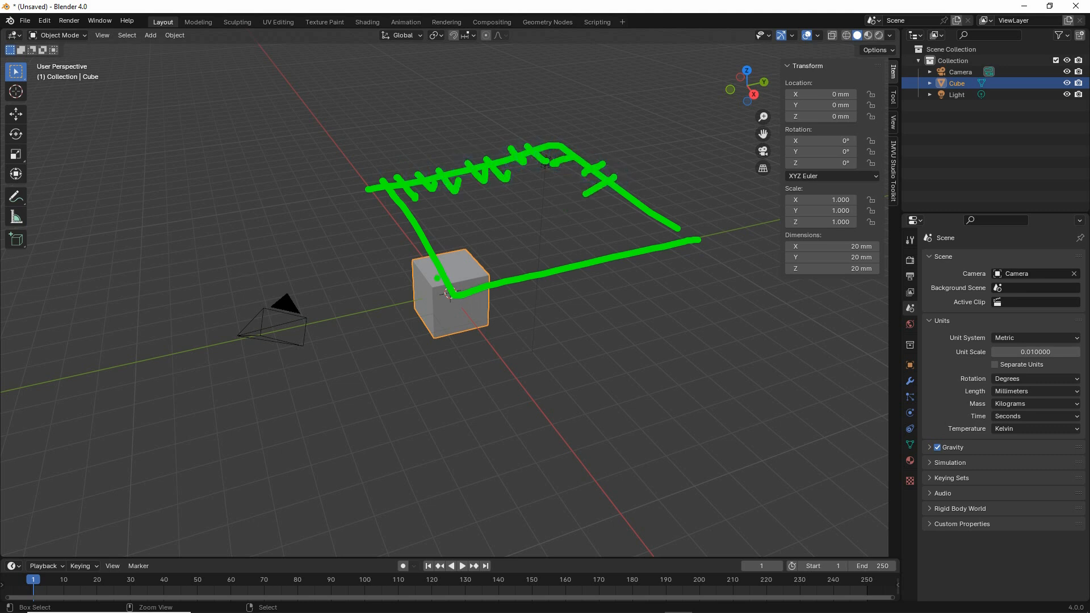
mouse_move(449, 280)
mouse_down()
mouse_move(476, 277)
mouse_move(441, 294)
mouse_move(510, 261)
mouse_move(492, 285)
mouse_move(526, 259)
mouse_move(517, 282)
mouse_move(558, 251)
mouse_move(538, 278)
mouse_up()
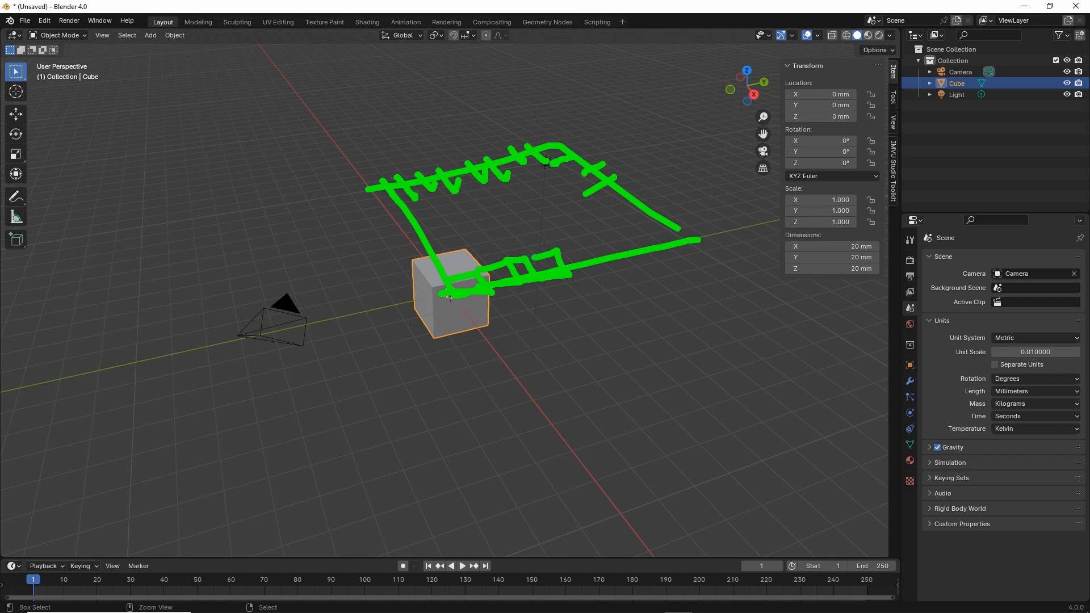
key(Escape)
mouse_move(573, 292)
middle_down()
mouse_move(550, 343)
mouse_move(554, 375)
middle_up()
scroll(515, 367, up, 4)
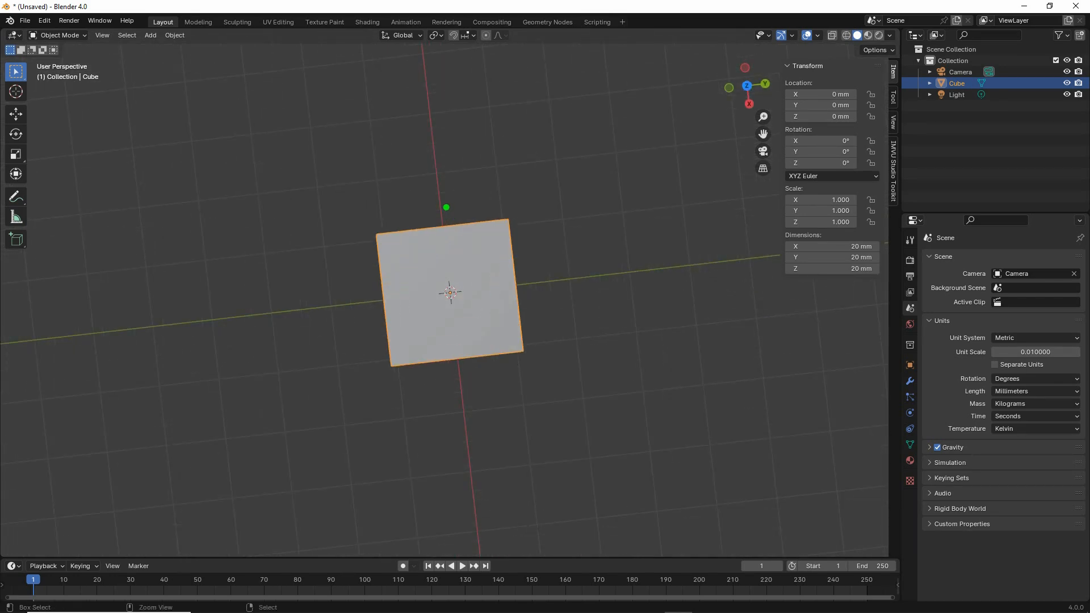
drag(438, 186, 458, 372)
drag(337, 307, 601, 292)
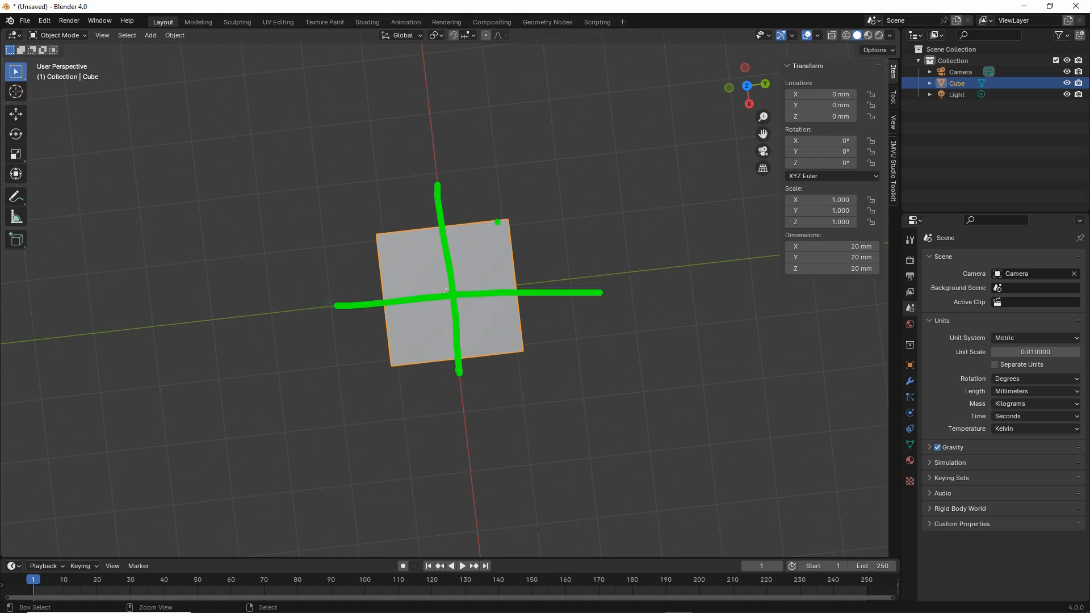
mouse_move(460, 223)
mouse_down()
mouse_move(524, 312)
mouse_move(480, 357)
mouse_move(372, 321)
mouse_move(437, 229)
mouse_up()
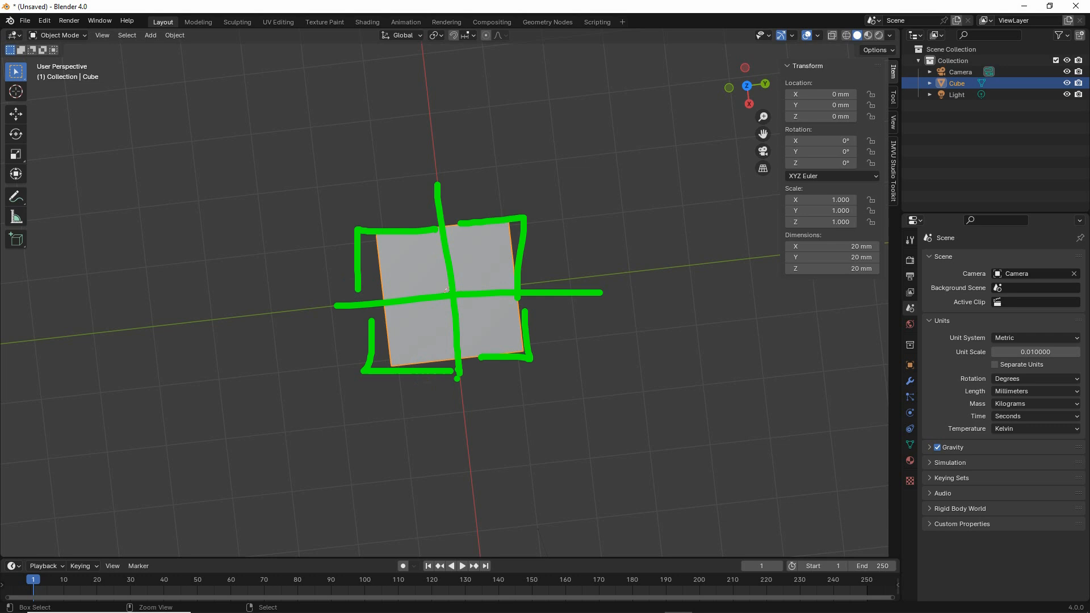
key(Escape)
mouse_move(474, 393)
middle_down()
mouse_move(504, 276)
mouse_move(545, 306)
mouse_move(339, 314)
mouse_move(576, 316)
middle_up()
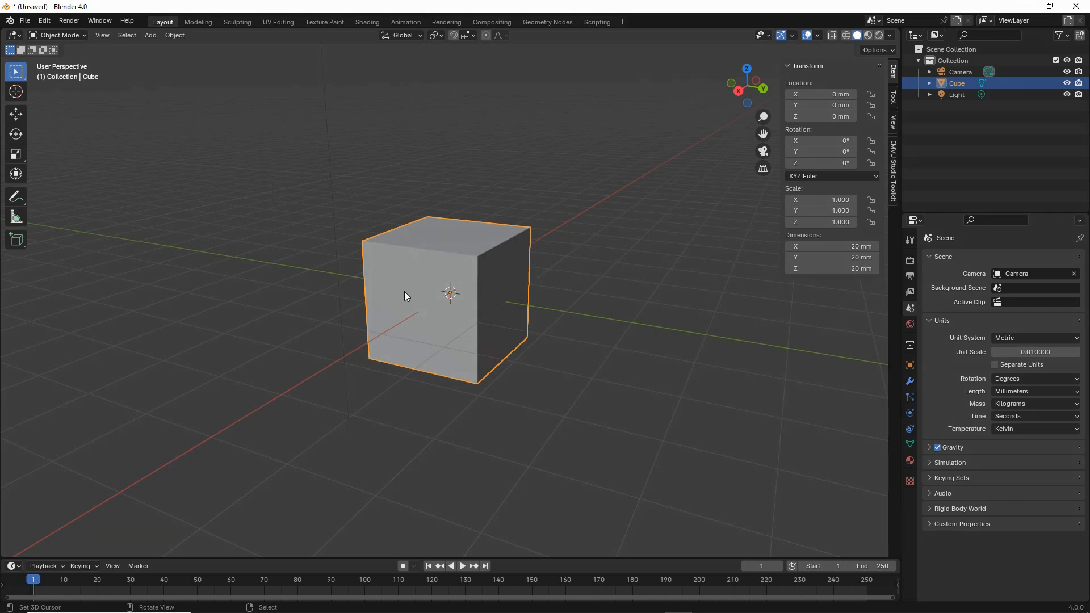
key(ctrl+2)
mouse_move(358, 240)
mouse_down()
mouse_move(454, 249)
mouse_move(481, 322)
mouse_up()
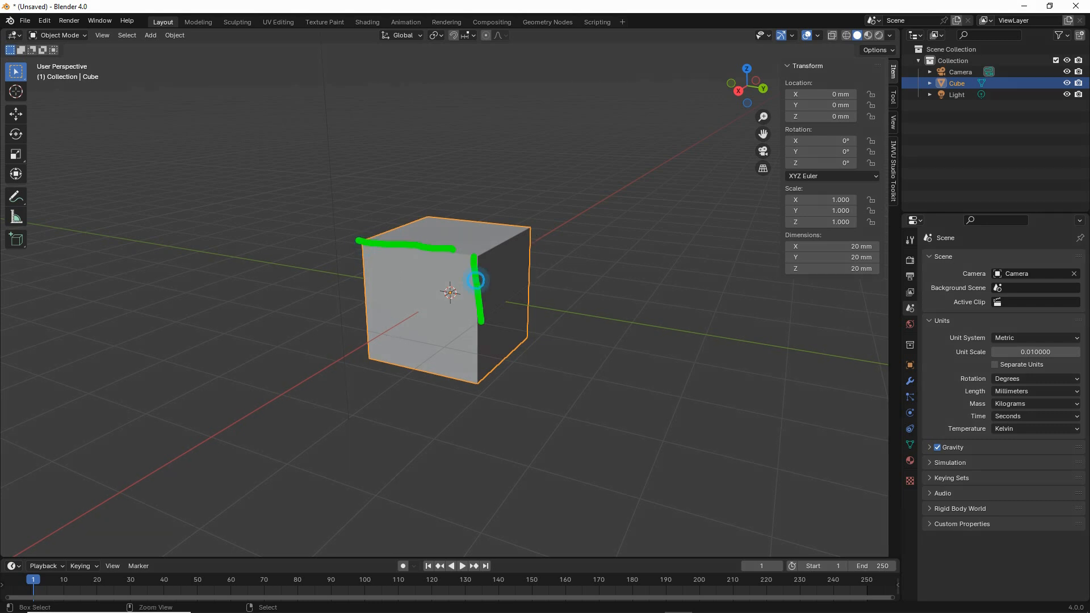
drag(475, 280, 485, 349)
drag(359, 354, 479, 376)
drag(541, 211, 458, 262)
mouse_move(537, 344)
mouse_down()
mouse_move(541, 213)
mouse_move(483, 389)
mouse_up()
mouse_move(386, 233)
mouse_down()
mouse_move(423, 217)
mouse_move(514, 223)
mouse_up()
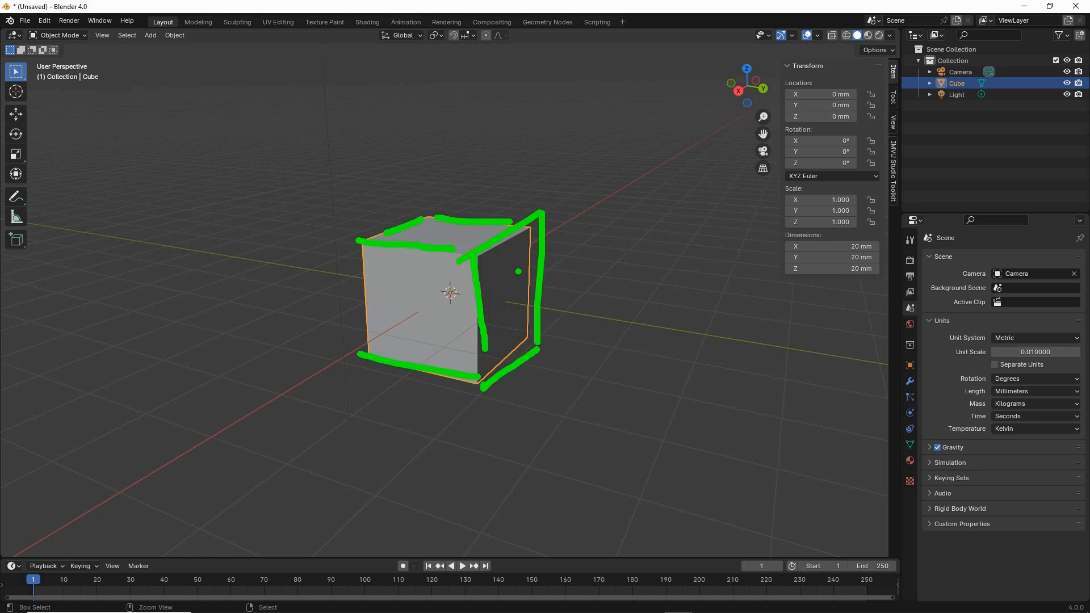
key(Escape)
Switch the default cube from Object Mode to Edit Mode.
scroll(455, 265, up, 3)
middle_drag(471, 318, 455, 321)
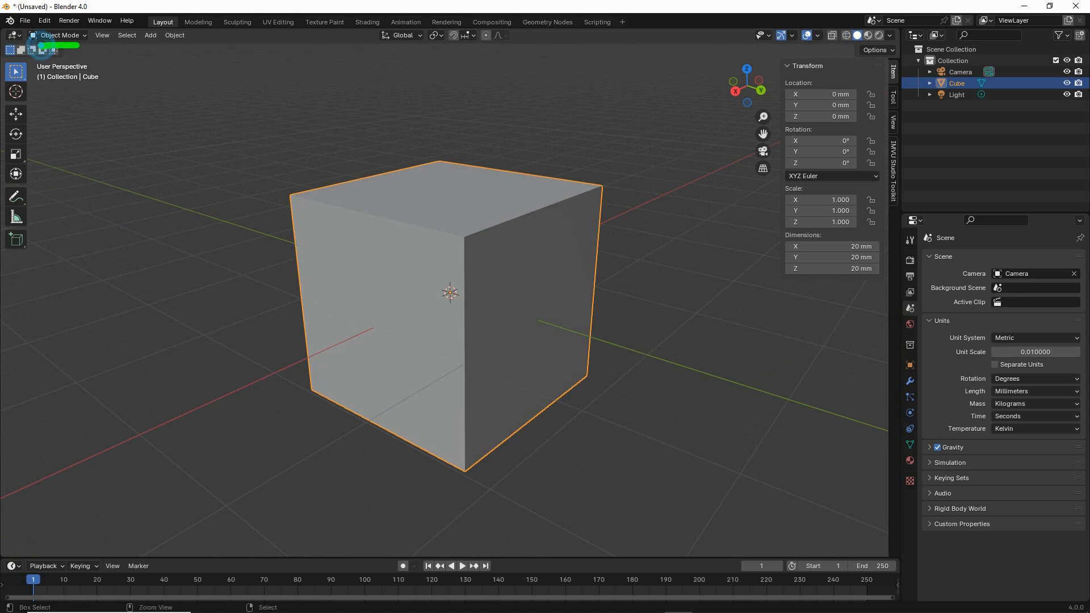
click(59, 35)
click(60, 60)
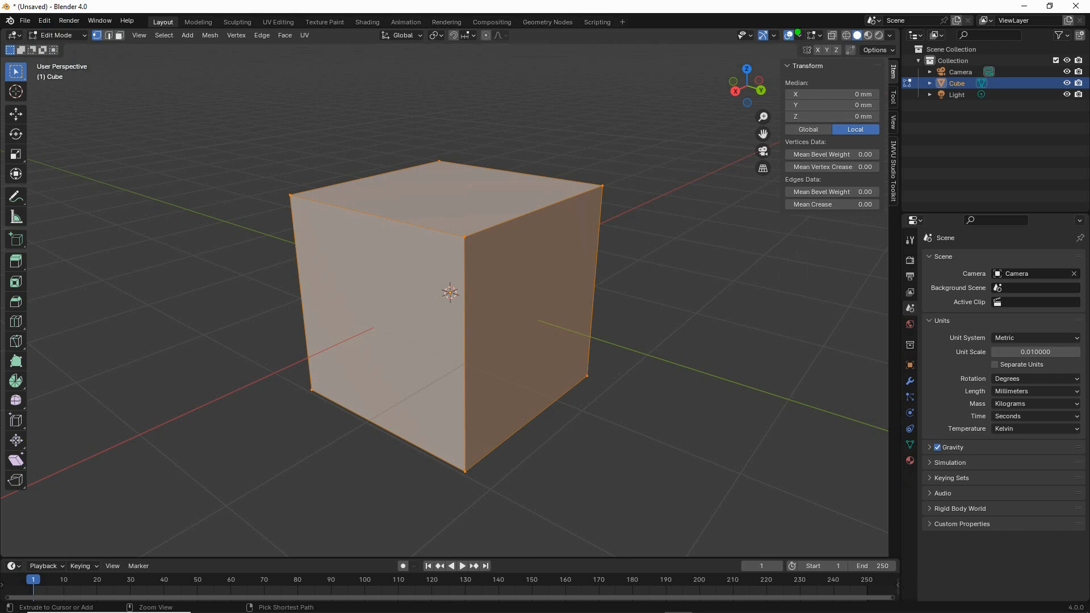
Turn on the Edge Length measurement in the mesh edit mode overlays.
drag(814, 20, 818, 23)
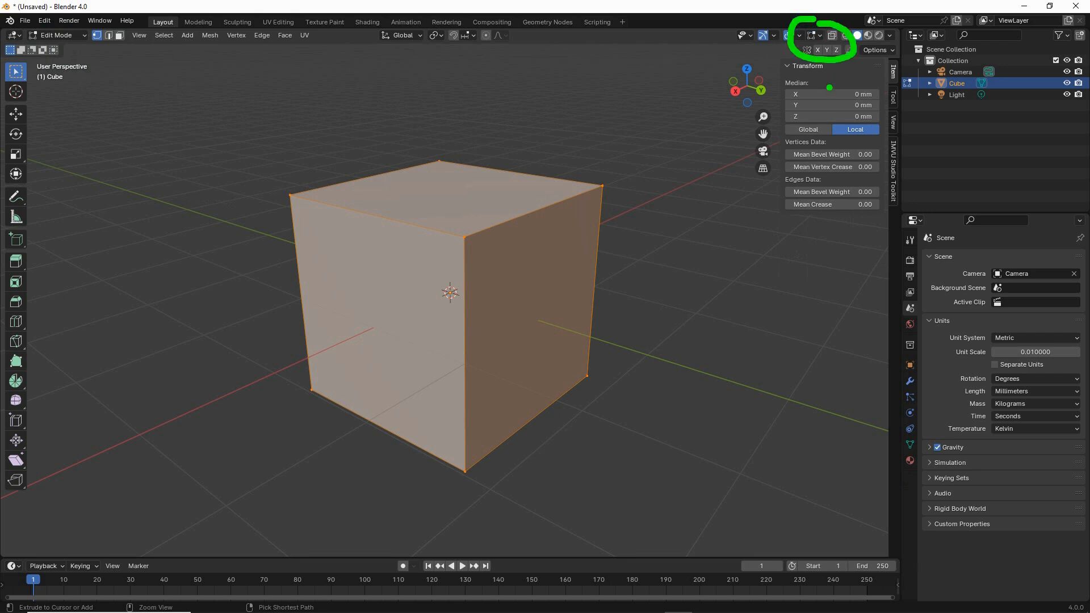
key(Escape)
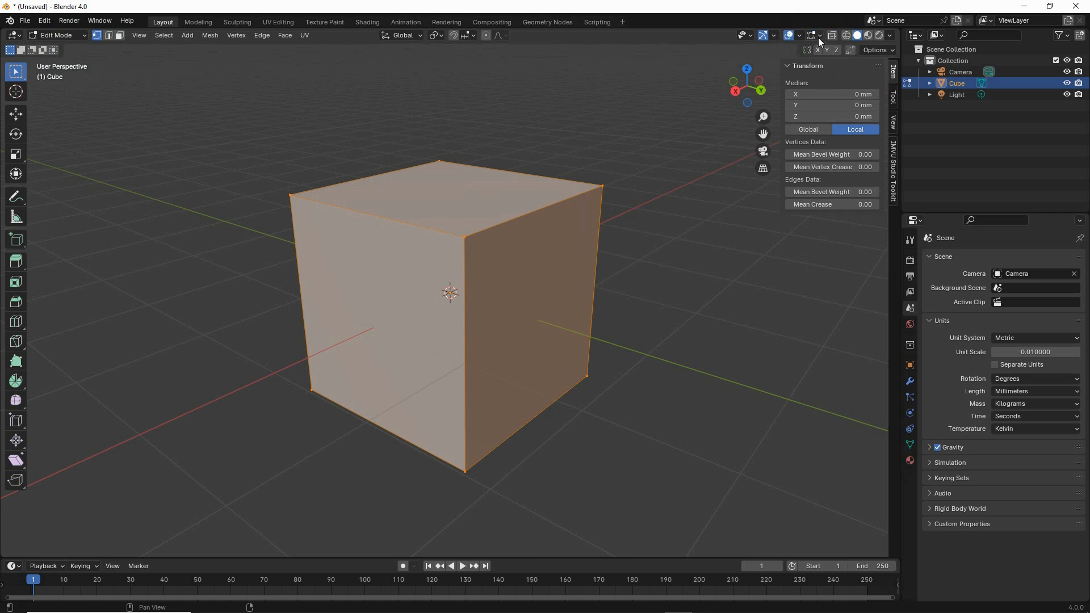
click(819, 37)
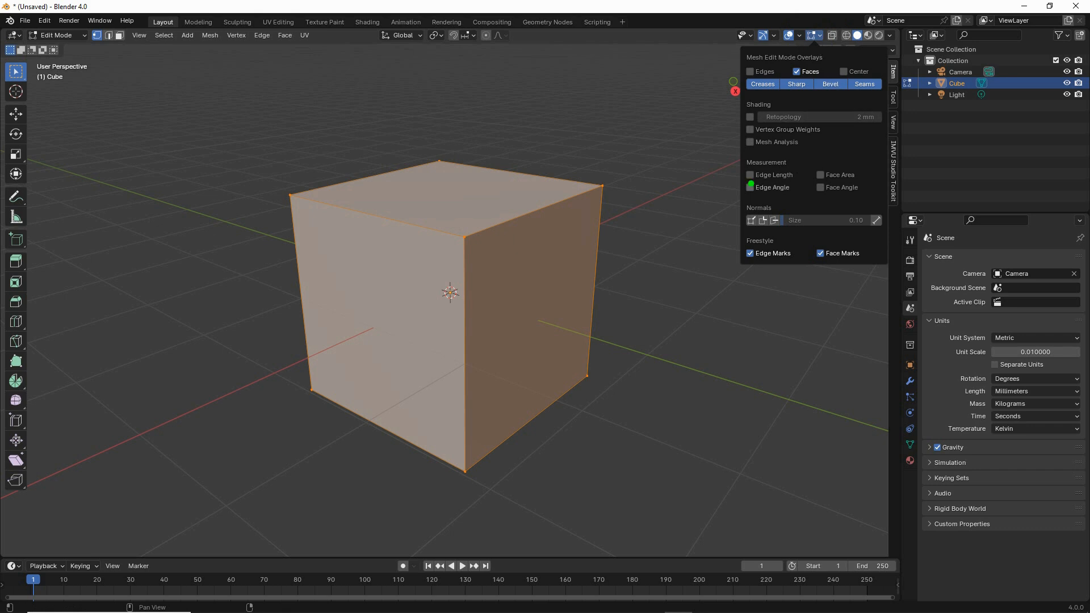
drag(751, 183, 801, 182)
key(Escape)
click(749, 174)
Read the edge length labels along the cube's upper, vertical and lower edges.
key(ctrl+2)
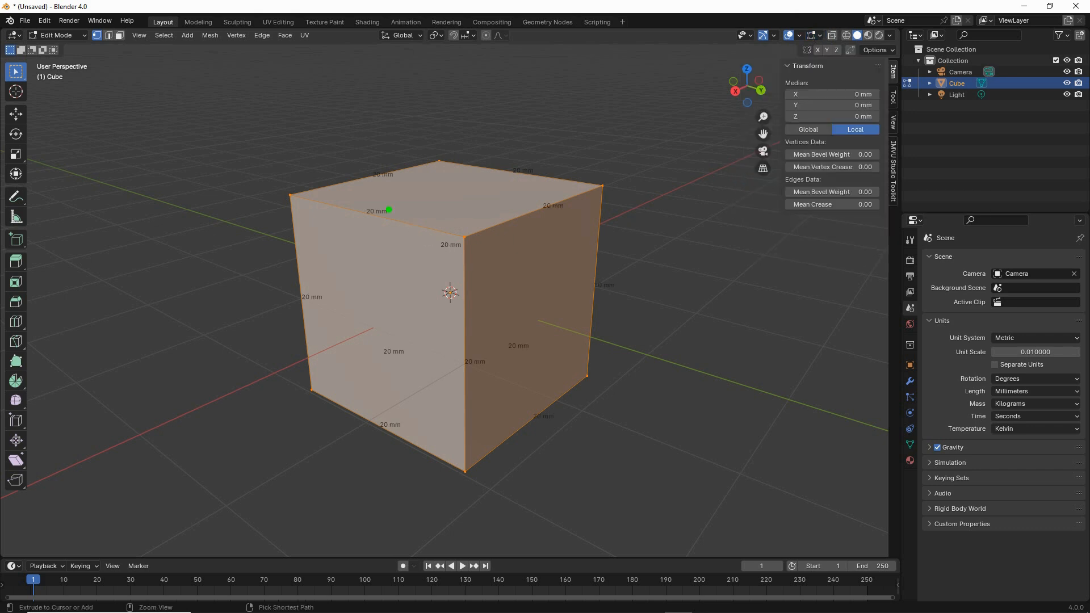
mouse_move(366, 166)
mouse_down()
mouse_move(393, 153)
mouse_move(376, 161)
mouse_up()
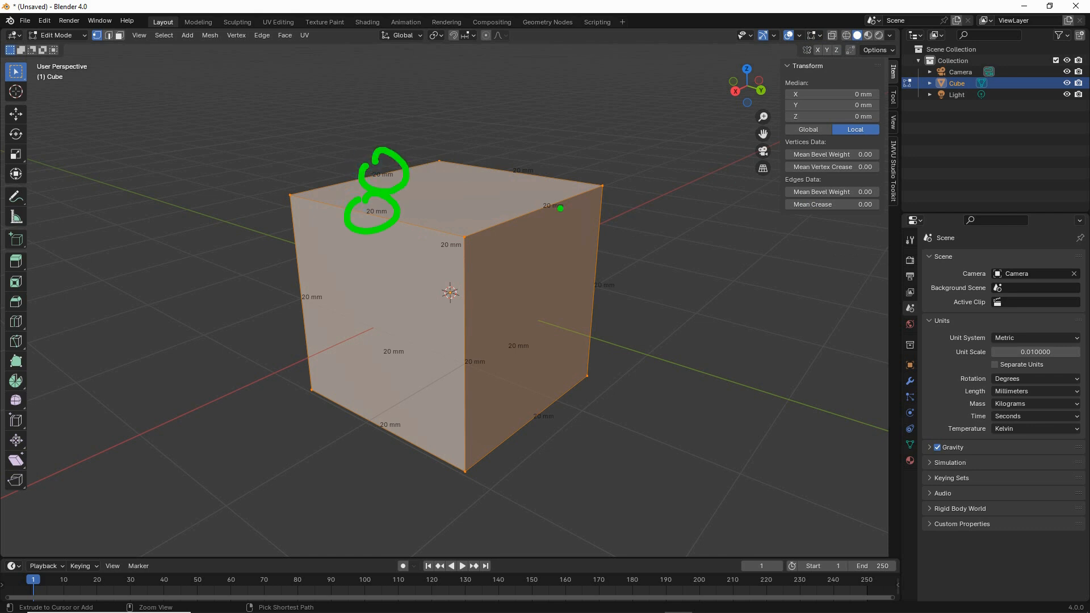
drag(534, 189, 530, 197)
drag(511, 160, 523, 164)
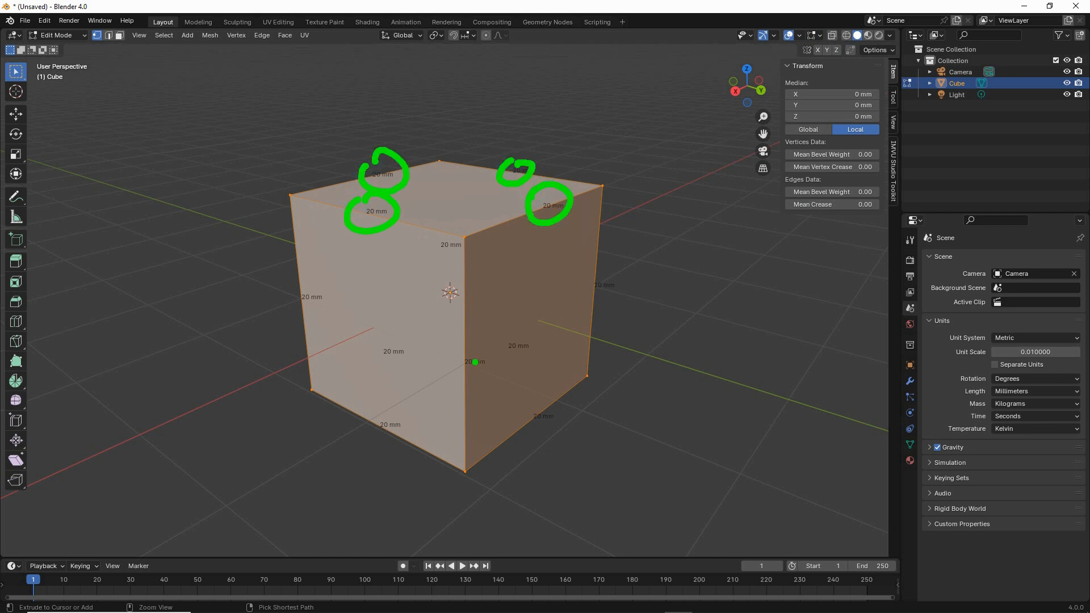
mouse_move(466, 343)
mouse_down()
mouse_move(495, 374)
mouse_move(483, 342)
mouse_move(499, 328)
mouse_move(492, 354)
mouse_up()
drag(537, 391, 526, 377)
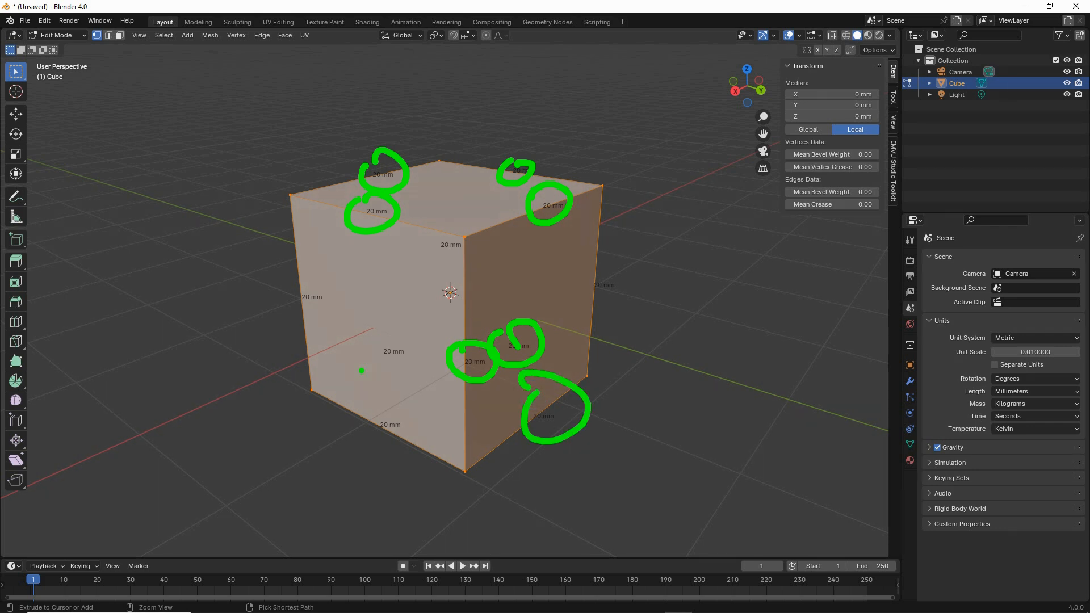
key(Escape)
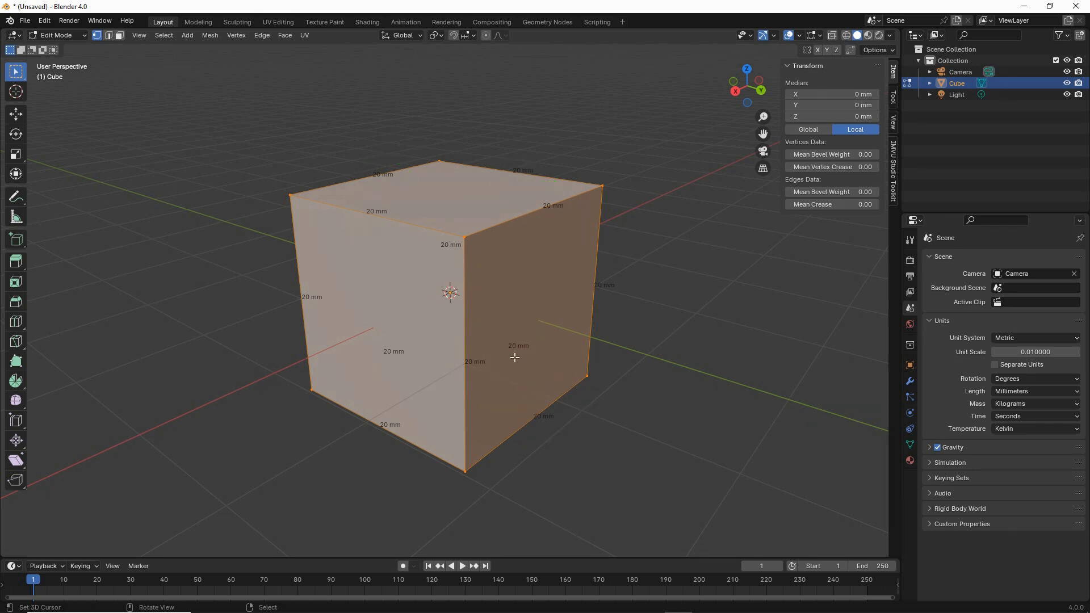
Return the cube to Object Mode and check its X, Y and Z dimensions.
click(57, 35)
click(57, 50)
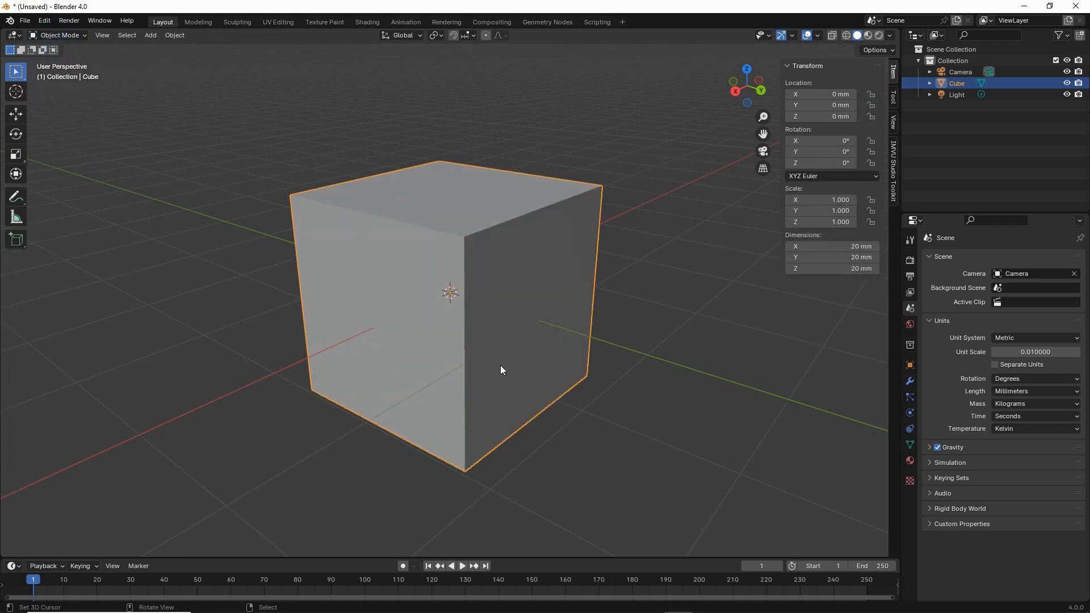
middle_drag(501, 369, 478, 372)
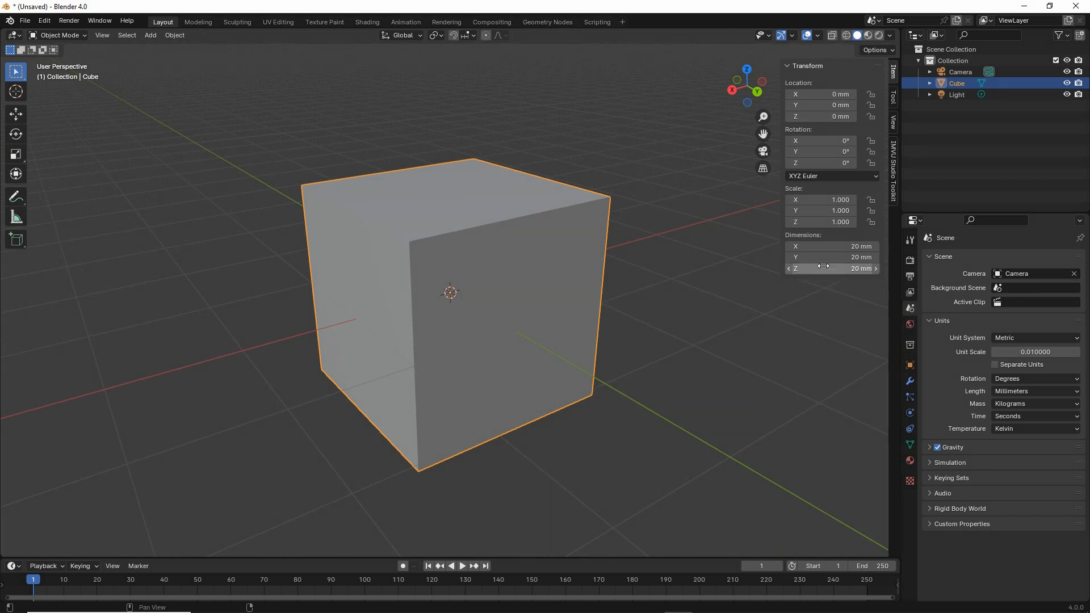
key(ctrl+2)
mouse_move(793, 219)
mouse_down()
mouse_move(918, 290)
mouse_move(785, 207)
mouse_up()
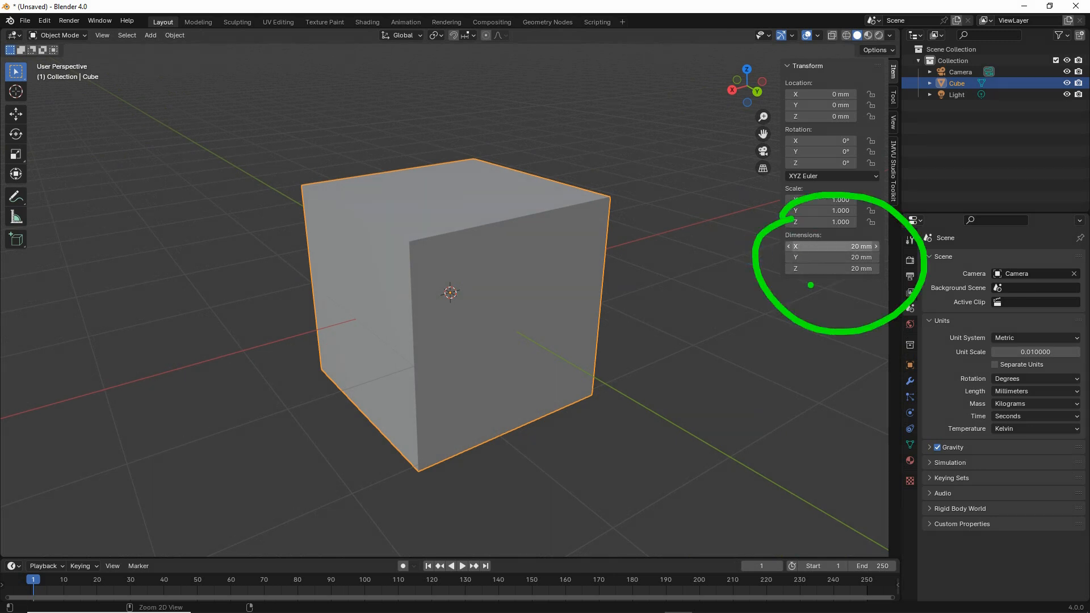
key(Escape)
Switch the 3D viewport to the Front viewpoint to look at the cube straight on.
click(100, 35)
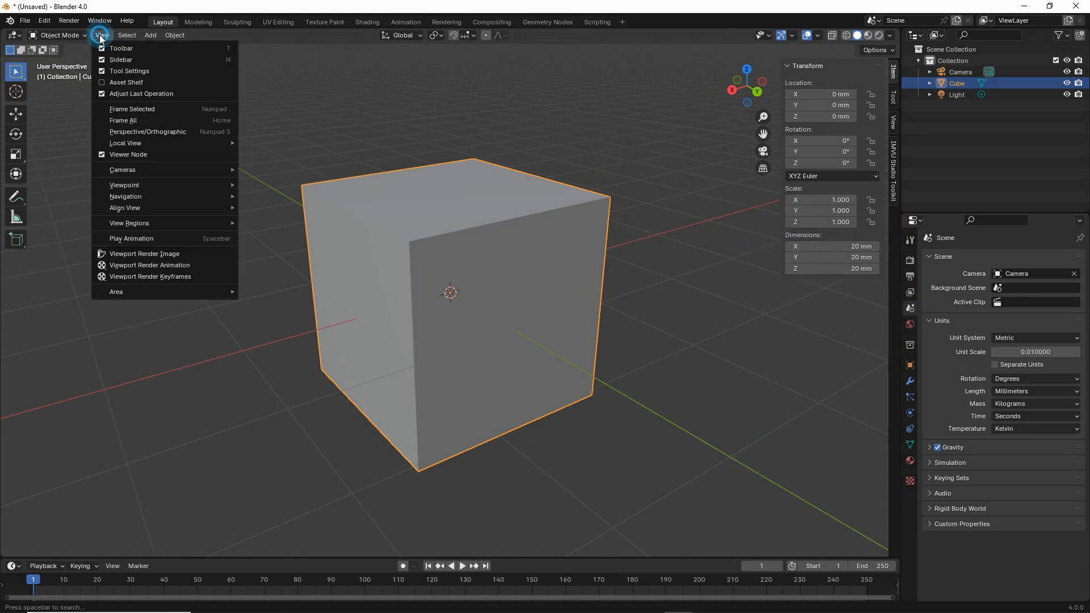
mouse_move(128, 187)
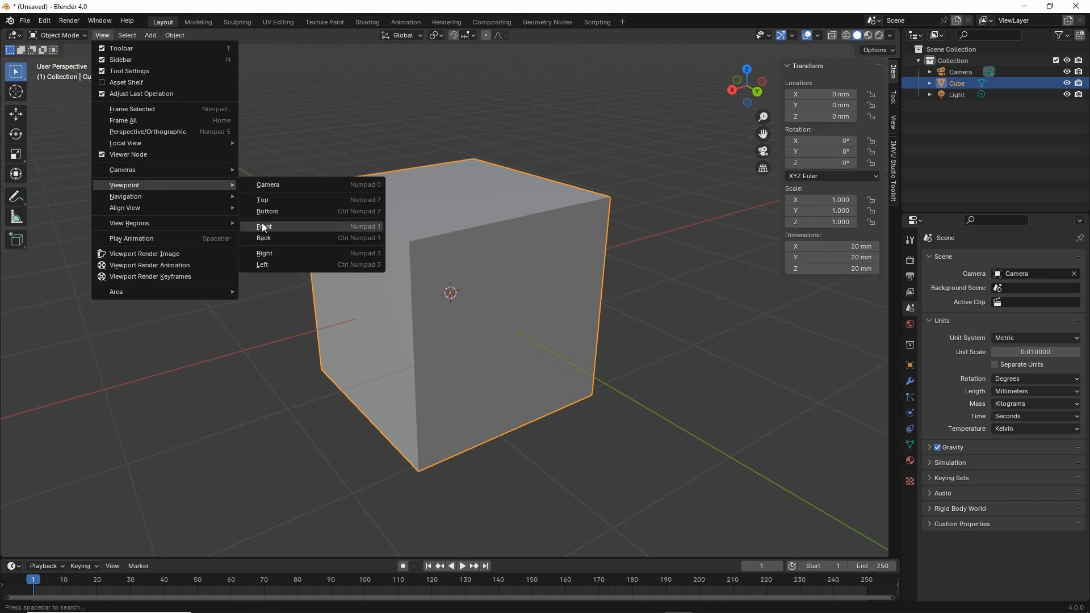
drag(258, 238, 285, 234)
drag(102, 45, 100, 56)
drag(107, 196, 158, 191)
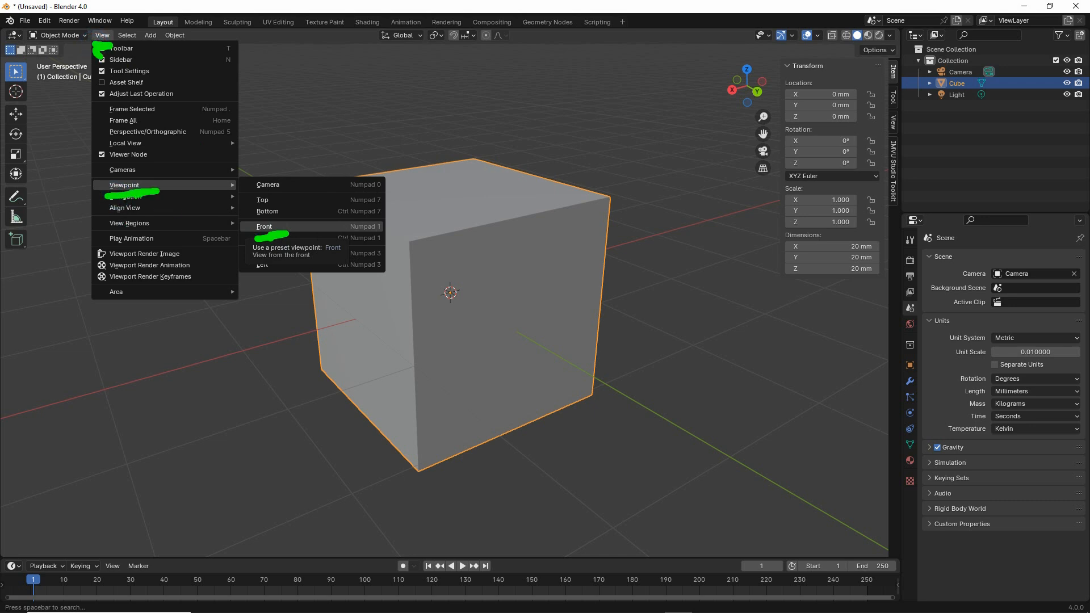
click(264, 226)
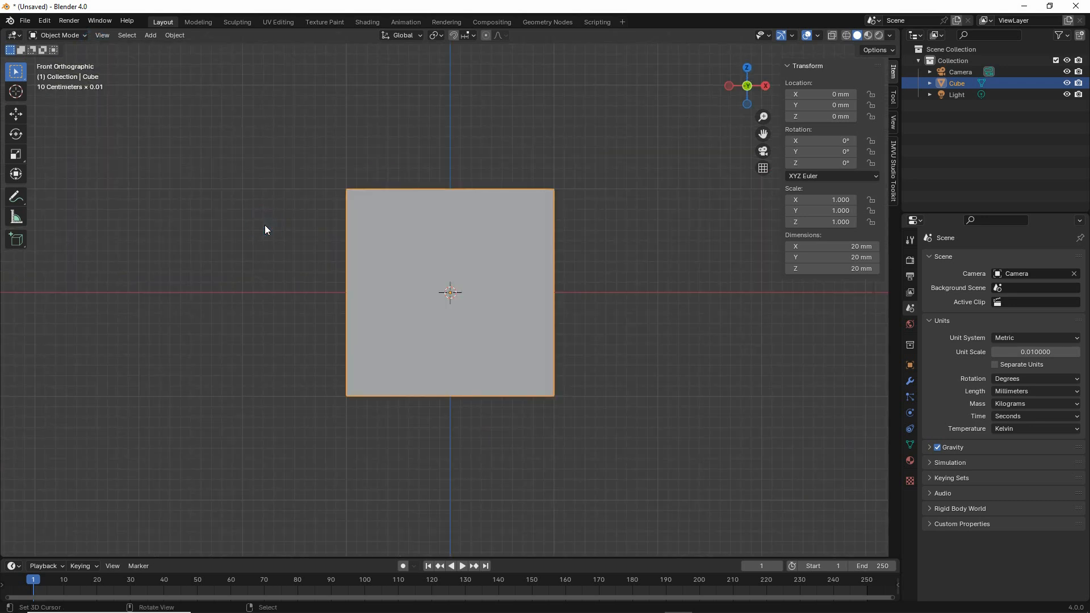
Set the cube's Z dimension to 8 mm.
middle_drag(475, 142, 395, 199)
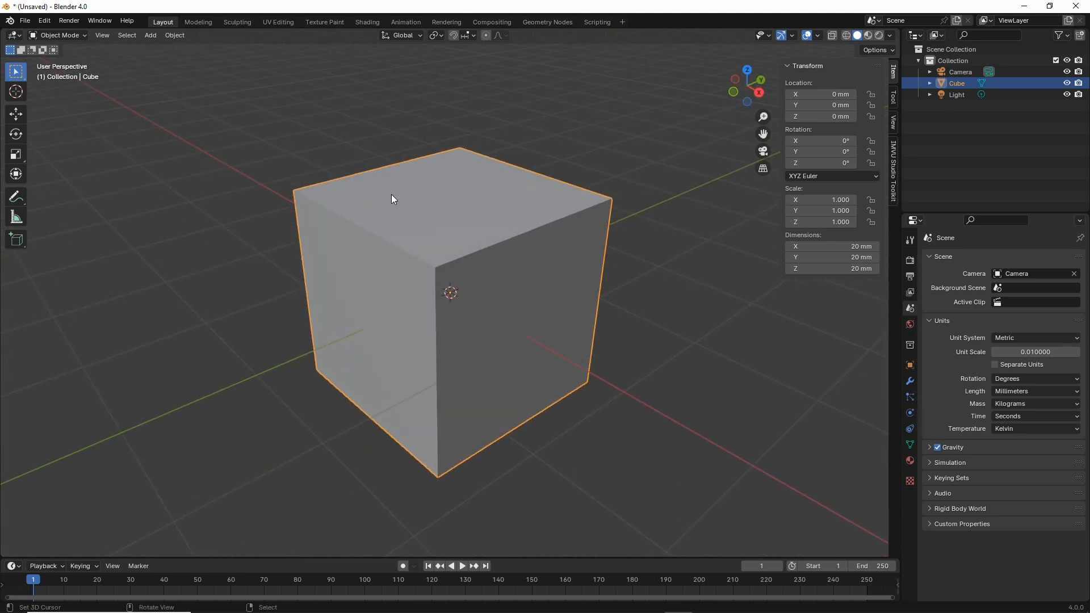
key(ctrl+2)
drag(844, 285, 874, 286)
click(861, 269)
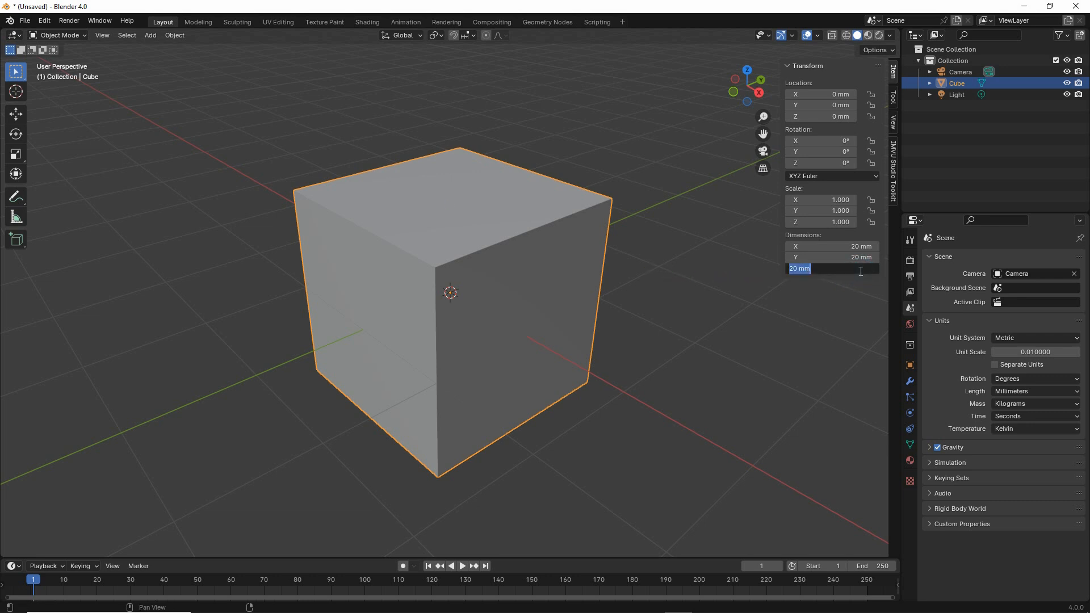
text(8)
key(Return)
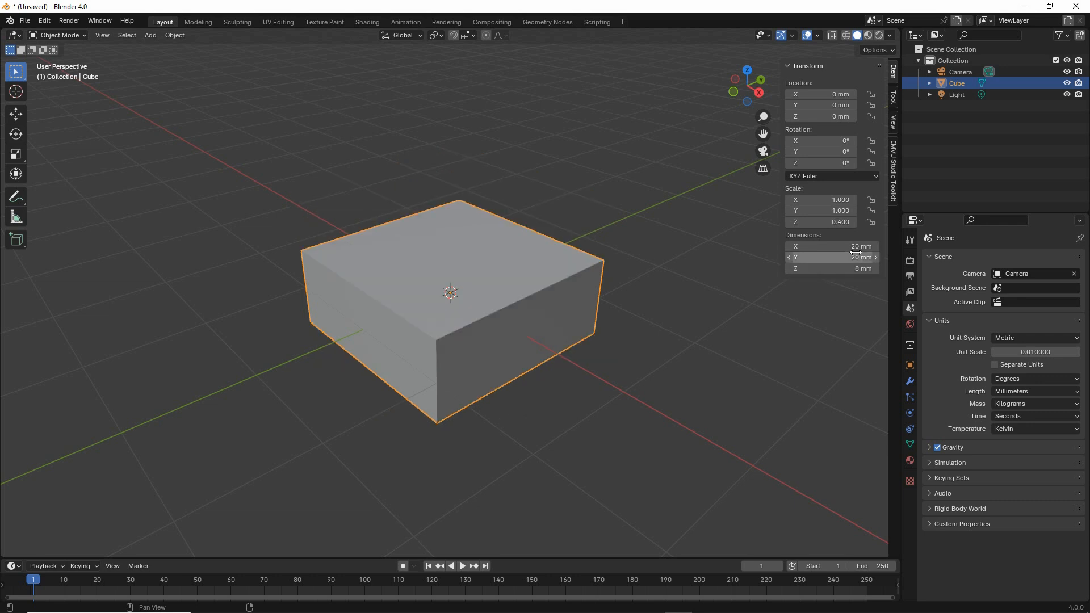
Set the cube's X dimension to 14 mm and its Y dimension to 37 mm.
click(855, 249)
text(14)
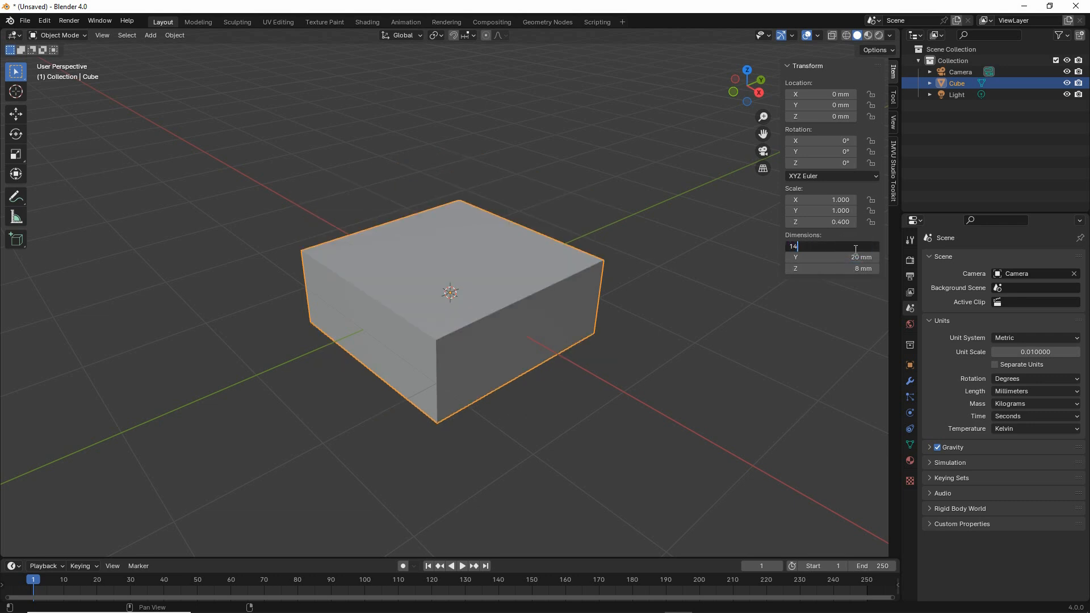
key(Return)
click(847, 258)
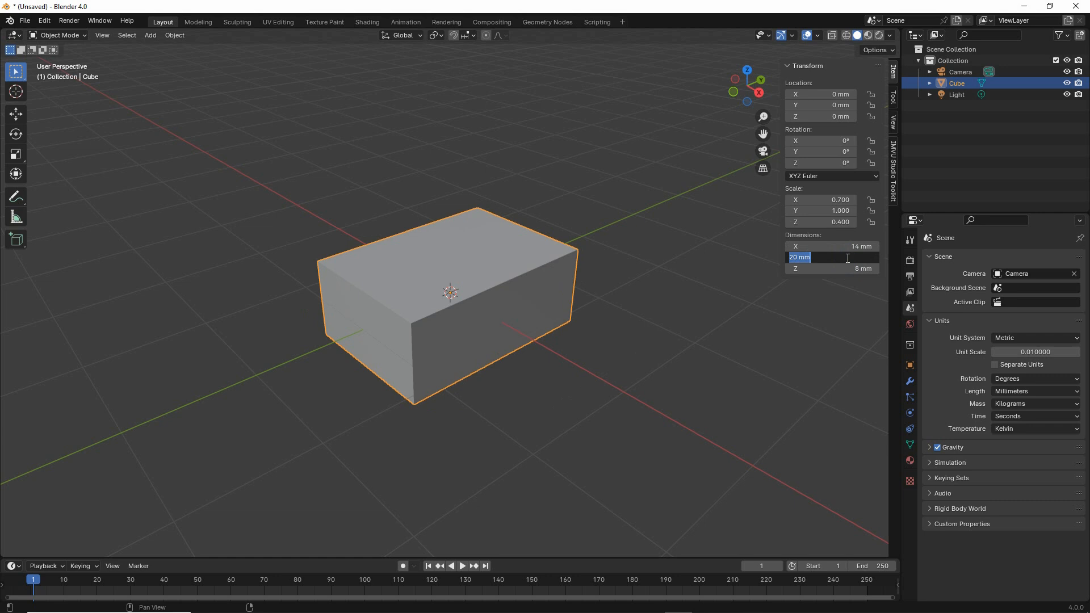
text(37)
key(Return)
Switch the resized block to Edit Mode and compare its edge length labels with the entered dimensions.
middle_drag(500, 374, 422, 376)
scroll(495, 364, up, 2)
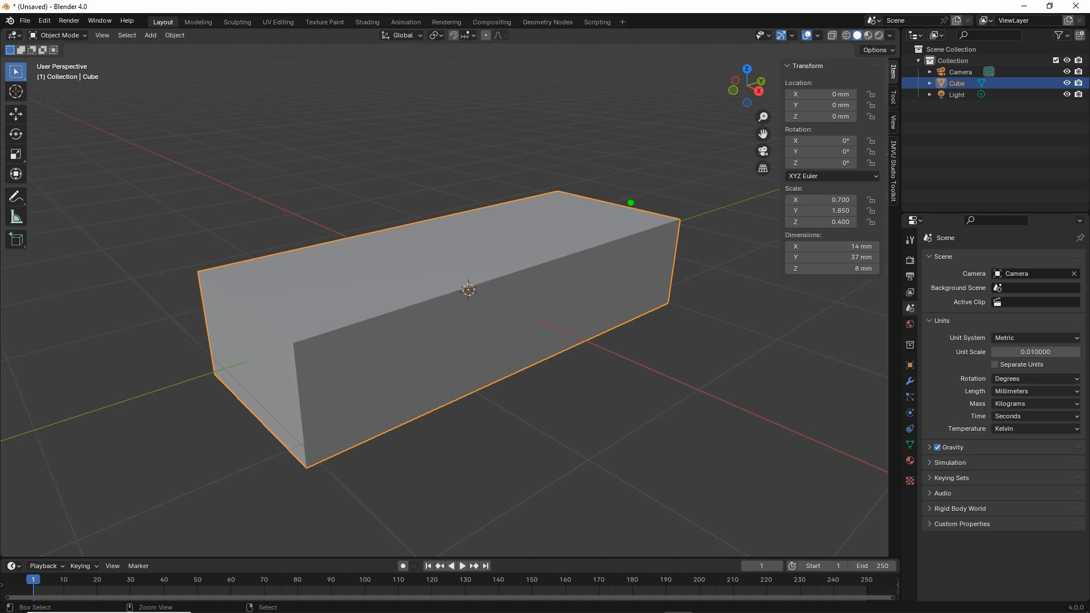
drag(616, 202, 575, 241)
drag(245, 342, 217, 374)
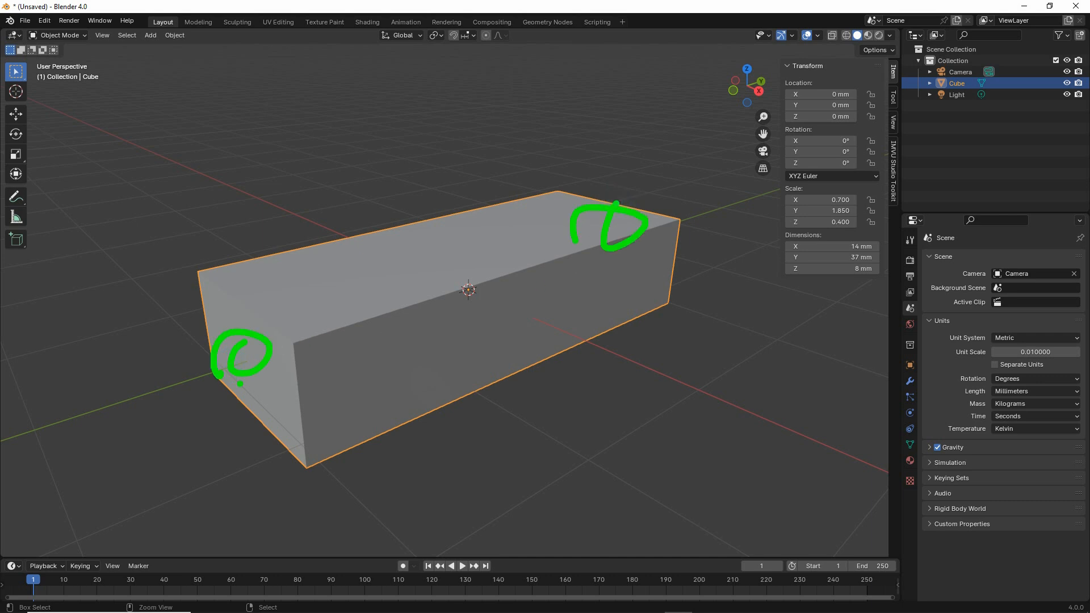
key(Escape)
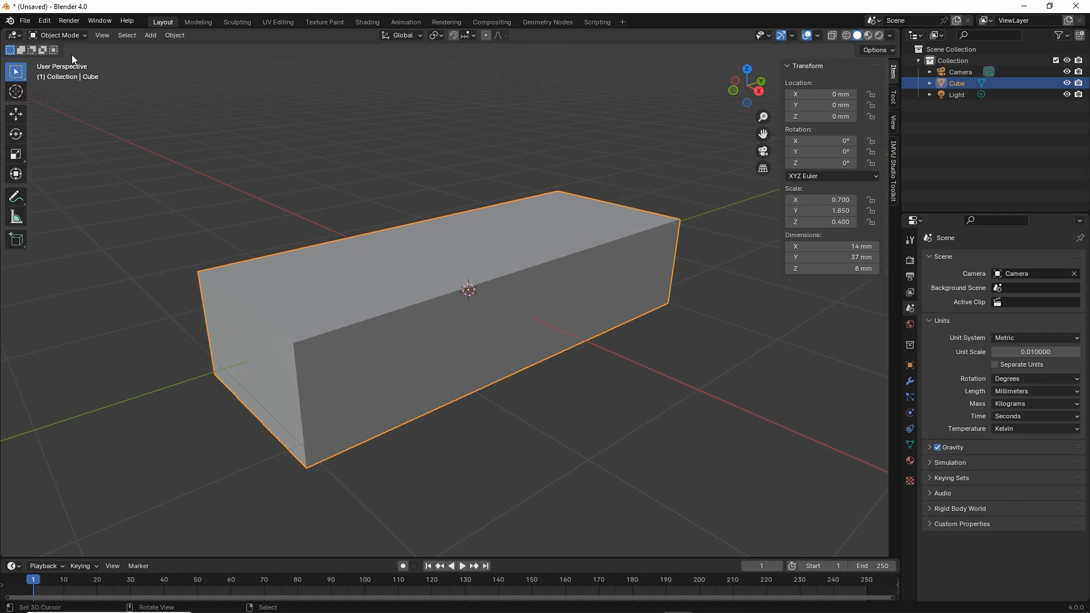
click(57, 36)
click(62, 49)
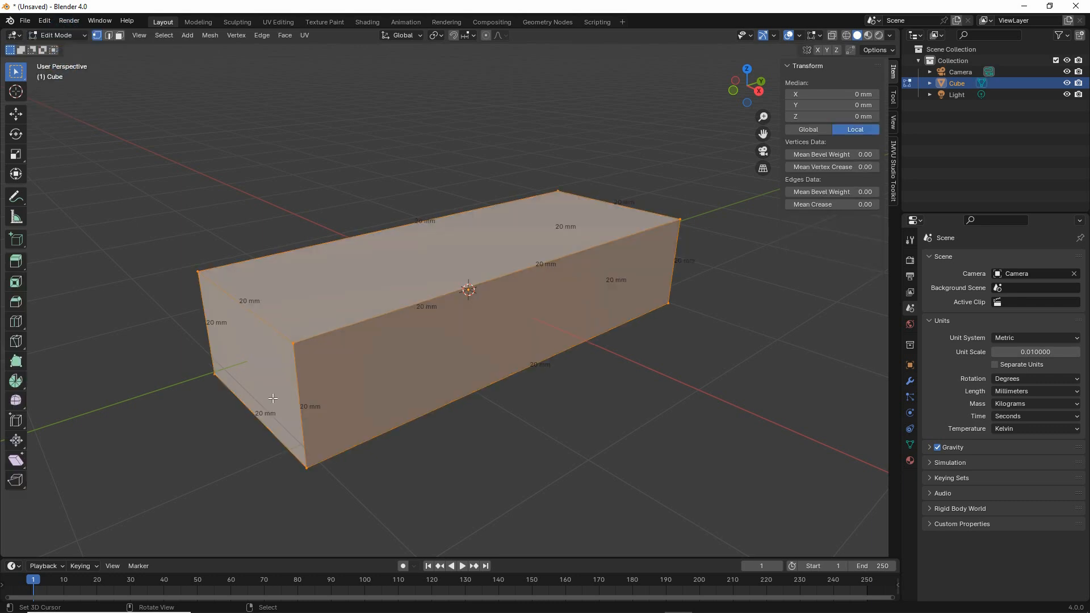
key(ctrl)
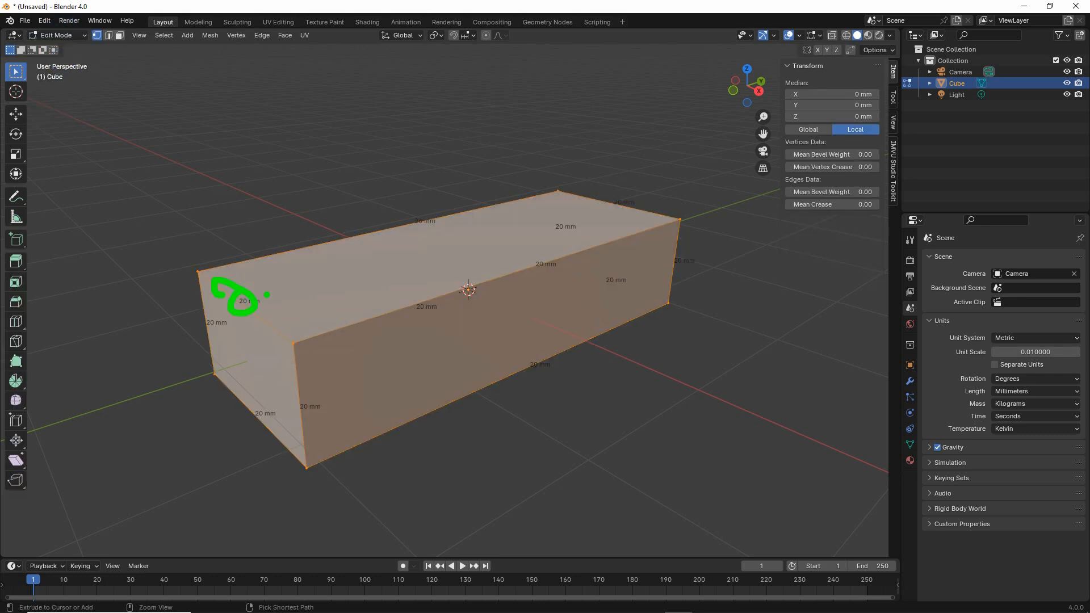
drag(411, 306, 404, 306)
drag(552, 256, 525, 256)
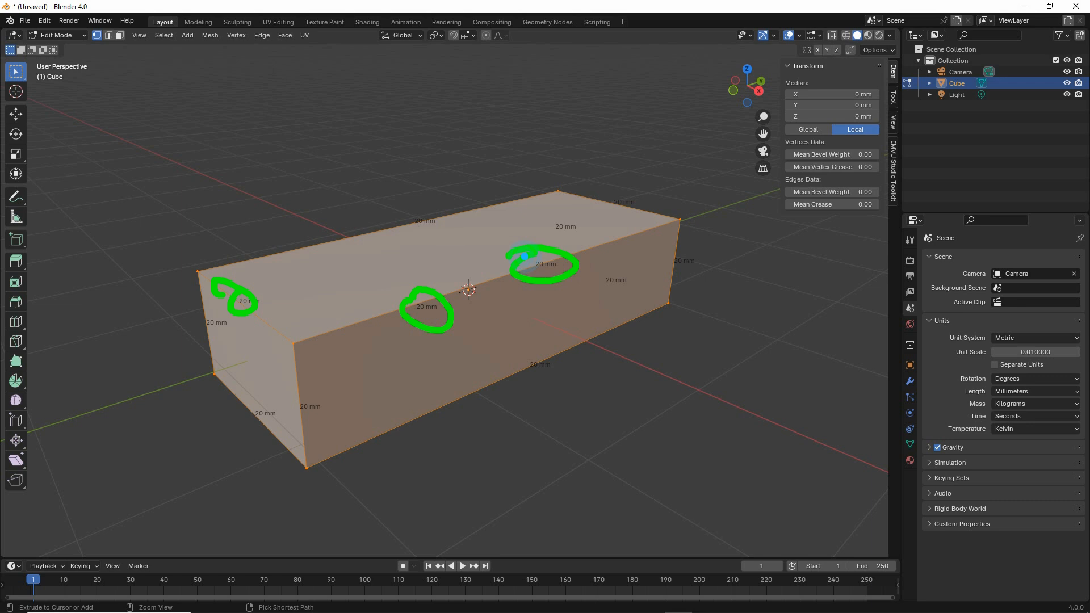
mouse_move(600, 270)
mouse_down()
mouse_move(588, 279)
mouse_move(602, 271)
mouse_up()
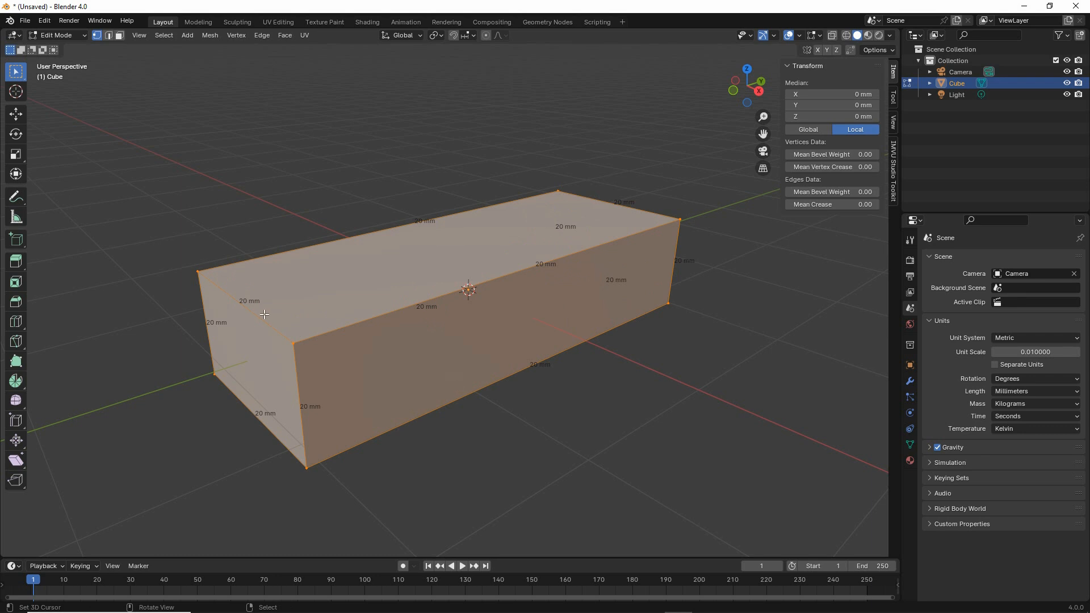
Return the block to Object Mode and examine its X, Y and Z scale values against its edges.
click(54, 35)
click(56, 49)
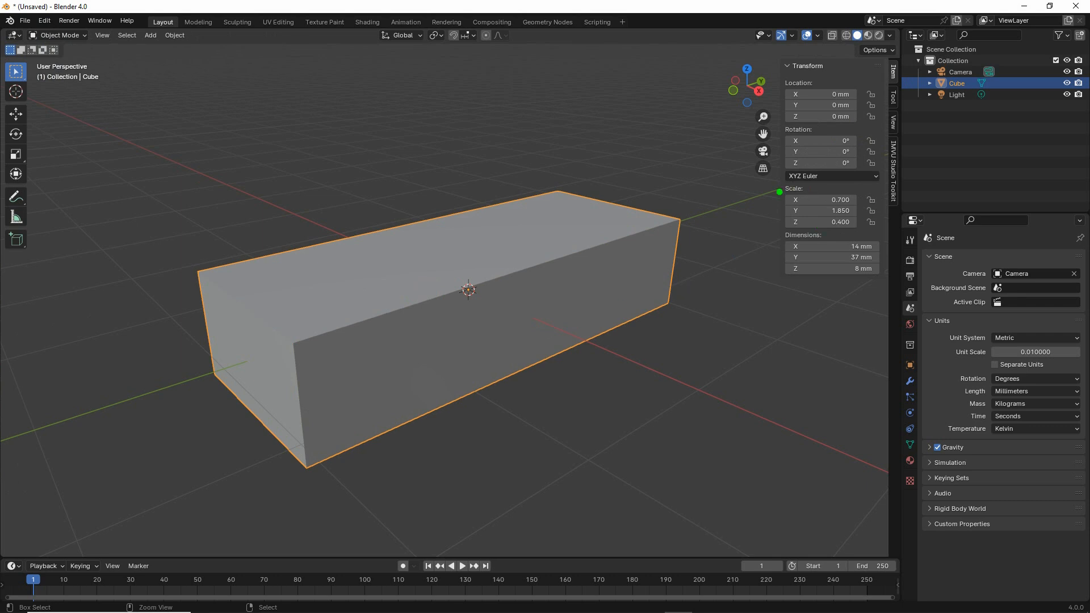
mouse_move(777, 181)
mouse_down()
mouse_move(877, 236)
mouse_move(791, 183)
mouse_up()
mouse_move(565, 182)
mouse_down()
mouse_move(702, 190)
mouse_move(696, 301)
mouse_move(393, 491)
mouse_up()
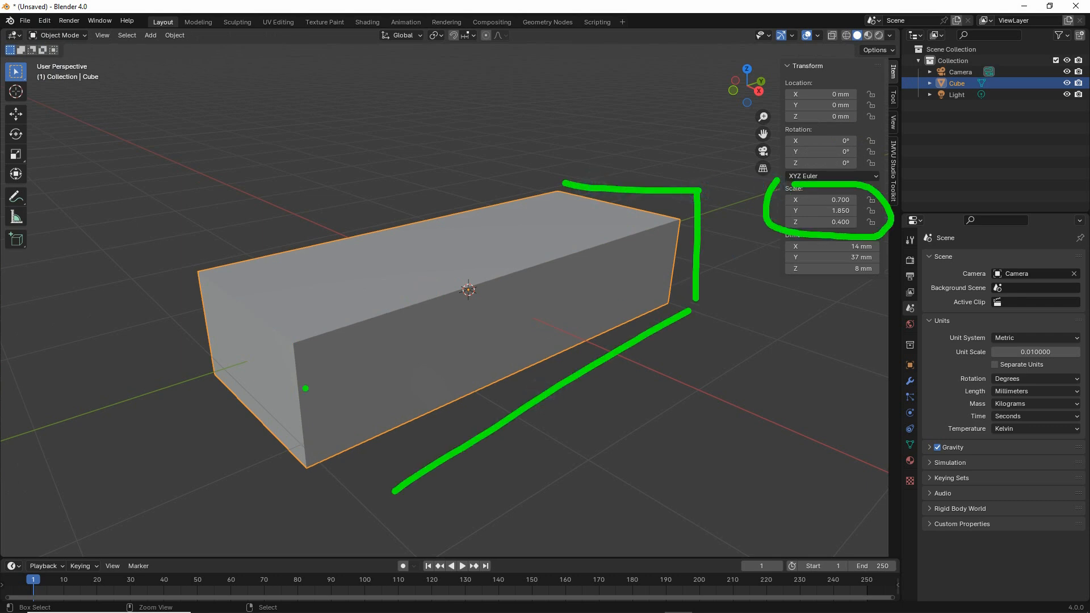
drag(778, 205, 782, 226)
drag(593, 196, 644, 206)
drag(679, 244, 675, 274)
drag(301, 376, 303, 410)
drag(205, 315, 200, 361)
drag(375, 225, 421, 218)
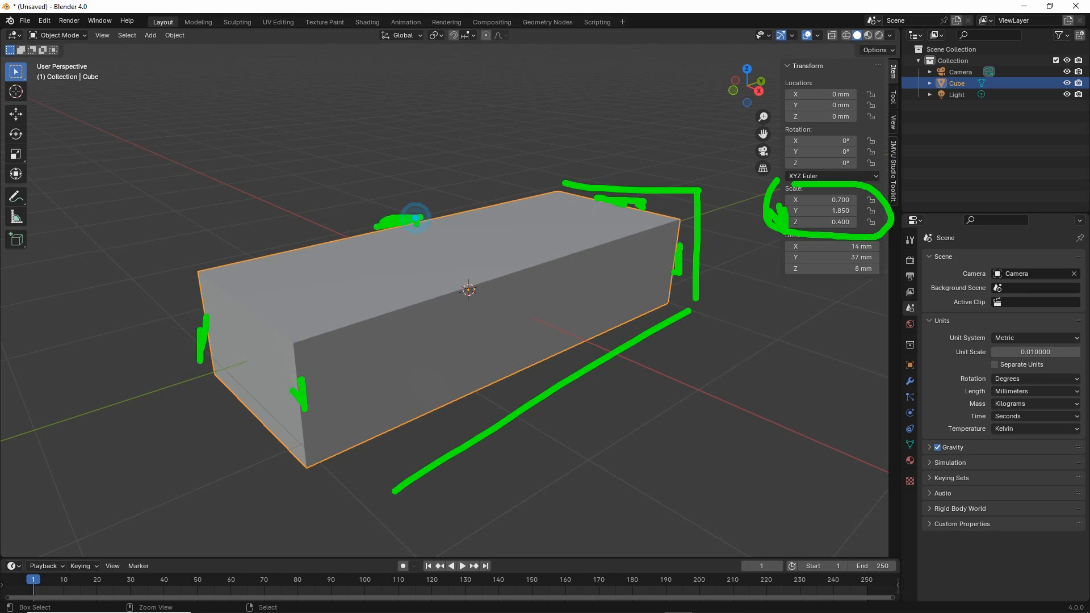
drag(523, 379, 504, 381)
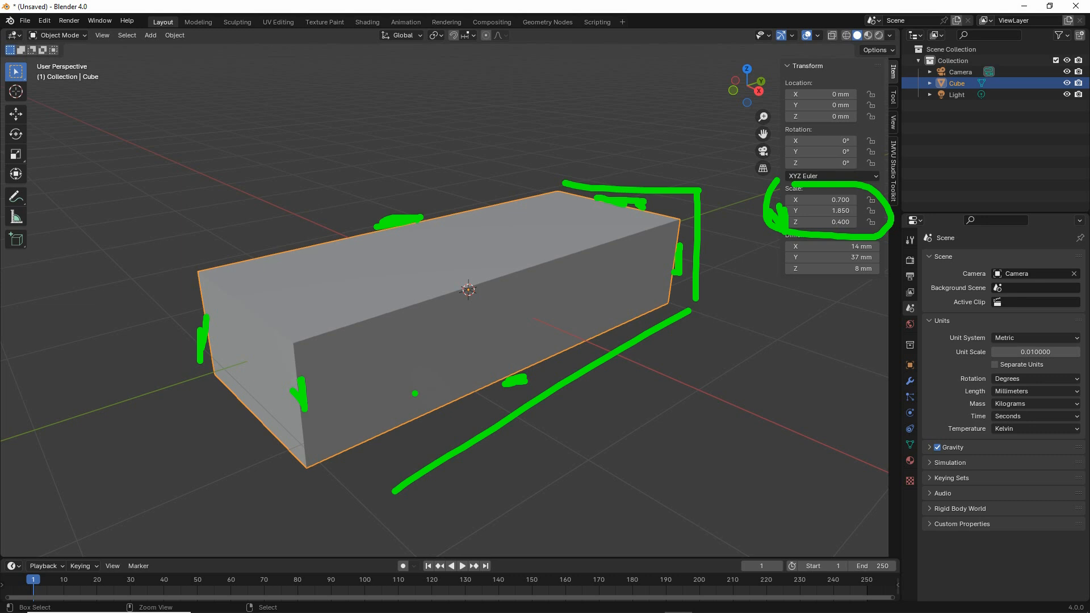
key(Escape)
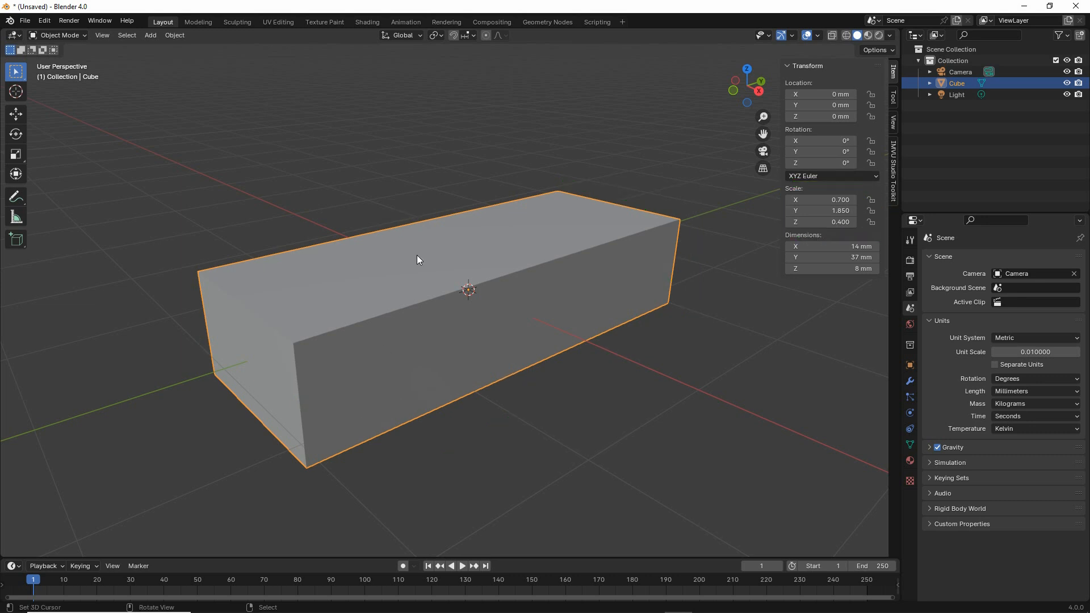
Apply all transforms to the block so that its scale is reset while its dimensions are kept.
click(176, 35)
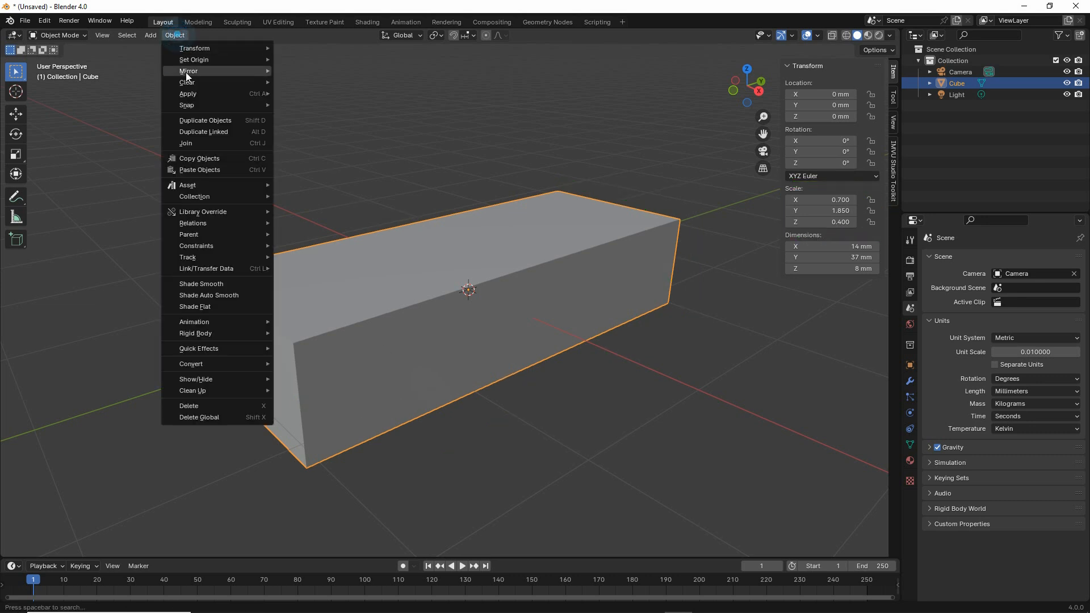
mouse_move(194, 102)
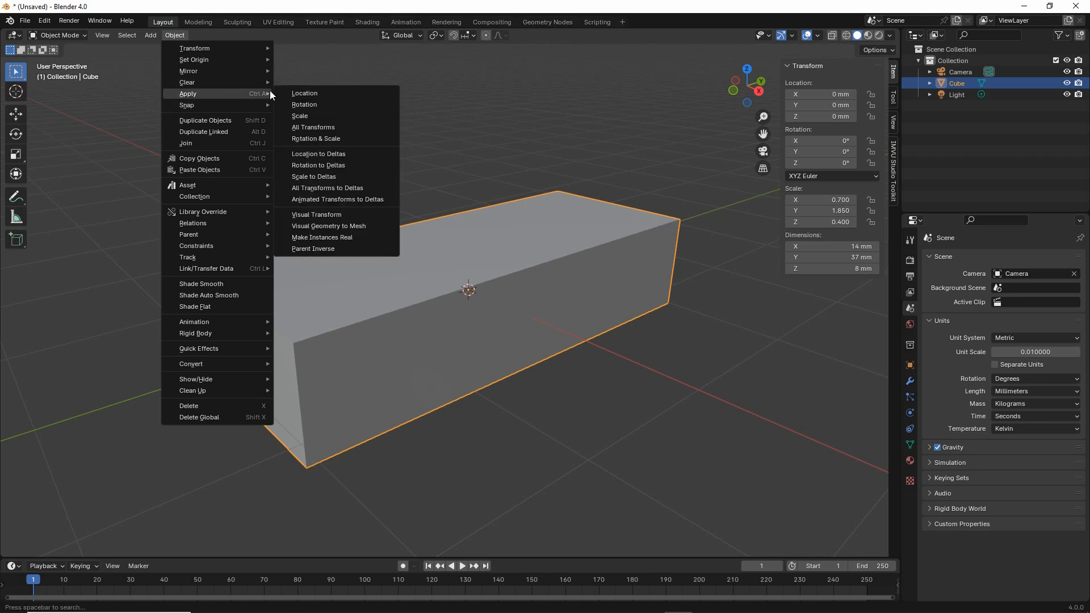
click(293, 149)
mouse_move(293, 146)
mouse_down()
mouse_move(347, 152)
mouse_move(341, 139)
mouse_up()
drag(180, 102, 201, 104)
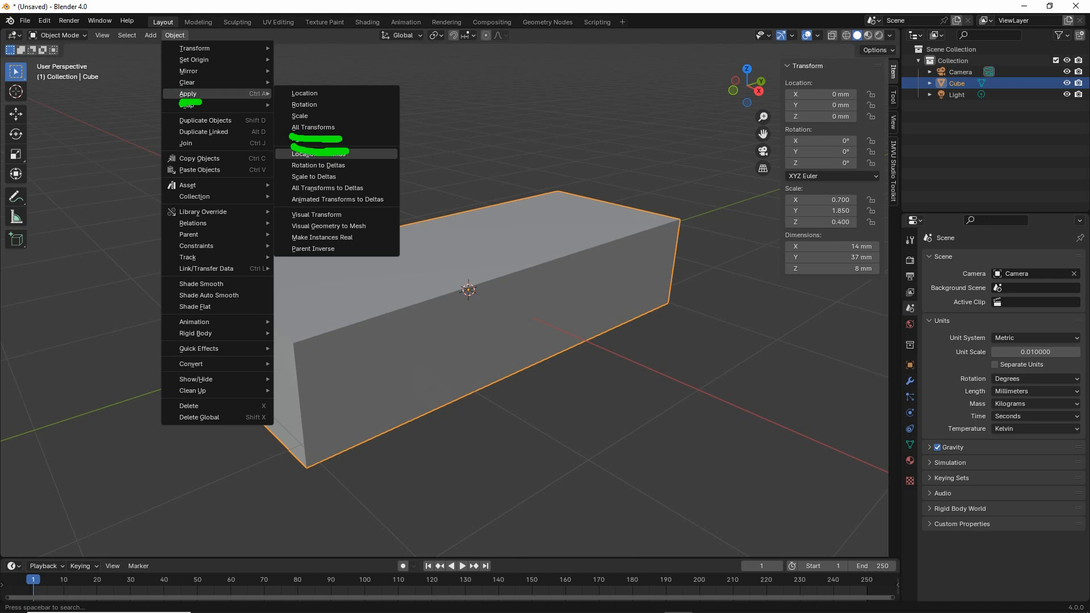
drag(162, 43, 189, 56)
key(Escape)
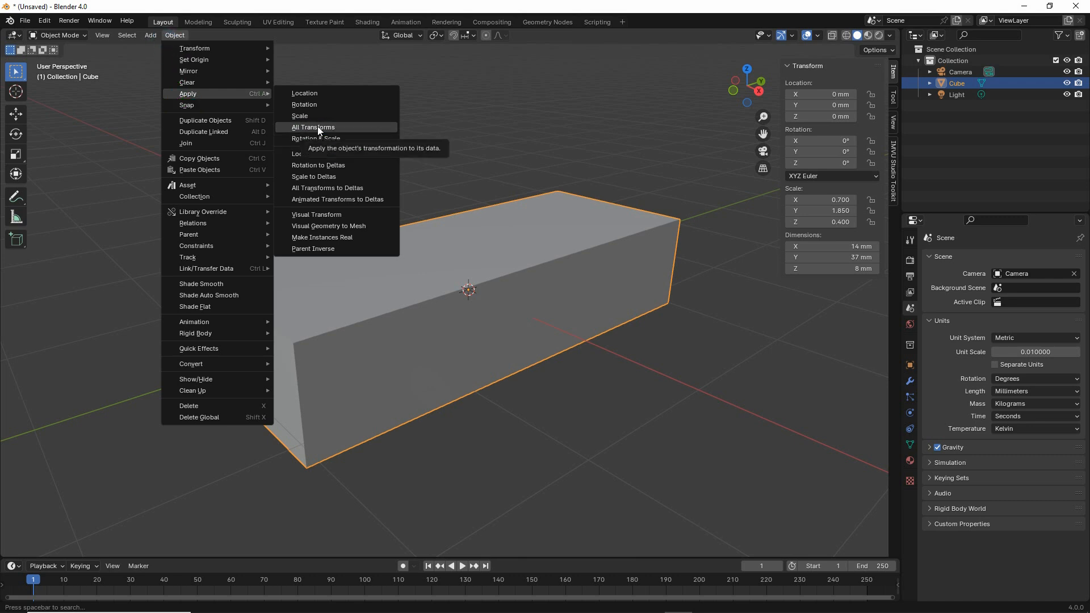
click(318, 126)
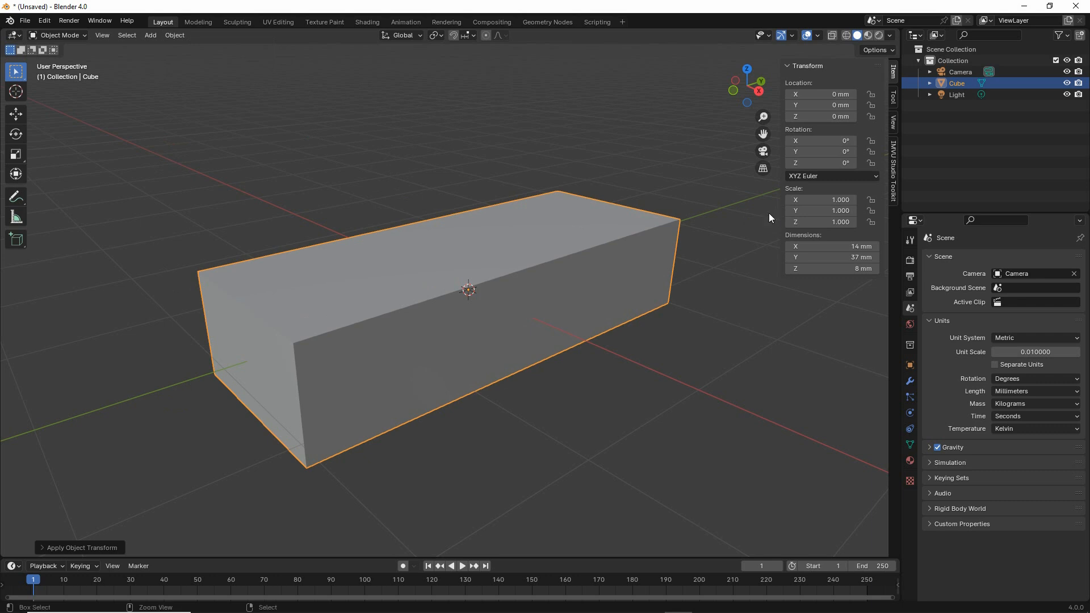
Check the block's scale values, switch it to Edit Mode and read the length labels along its edges.
mouse_move(790, 182)
mouse_down()
mouse_move(840, 241)
mouse_move(807, 177)
mouse_up()
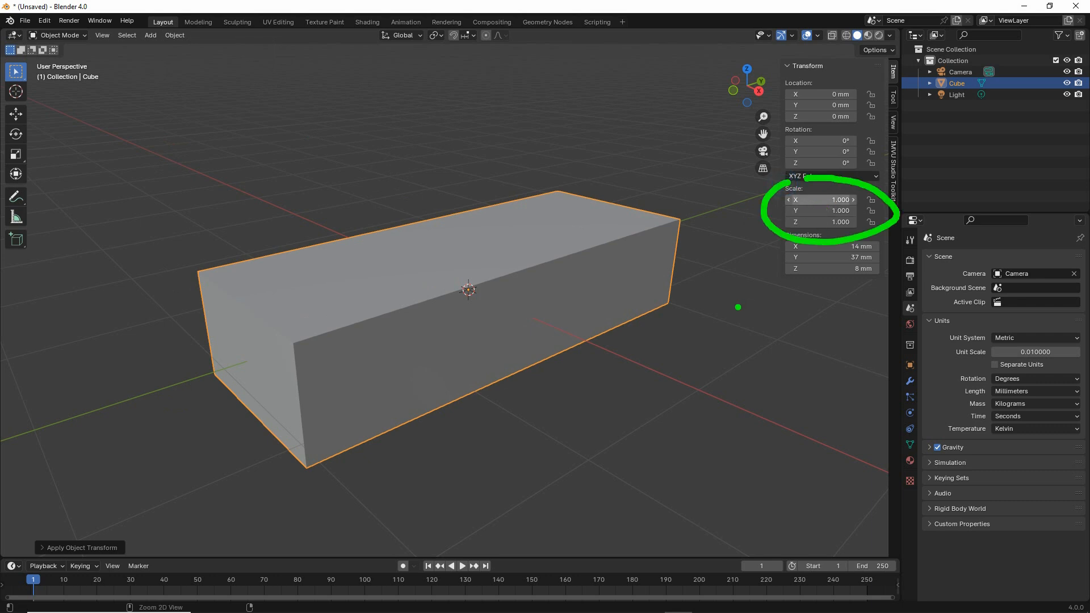
key(Escape)
click(62, 36)
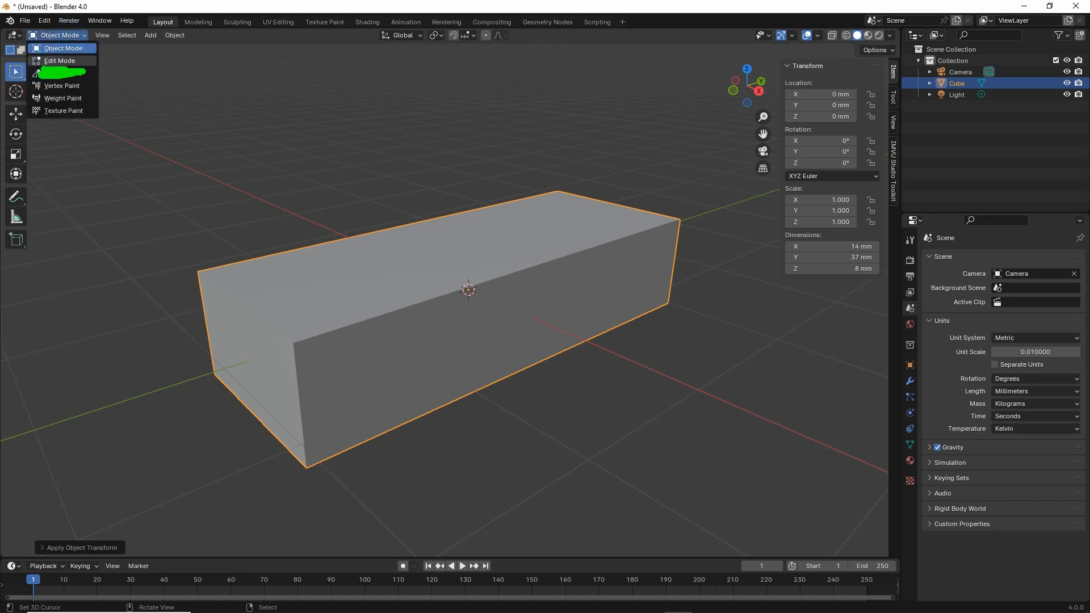
click(49, 61)
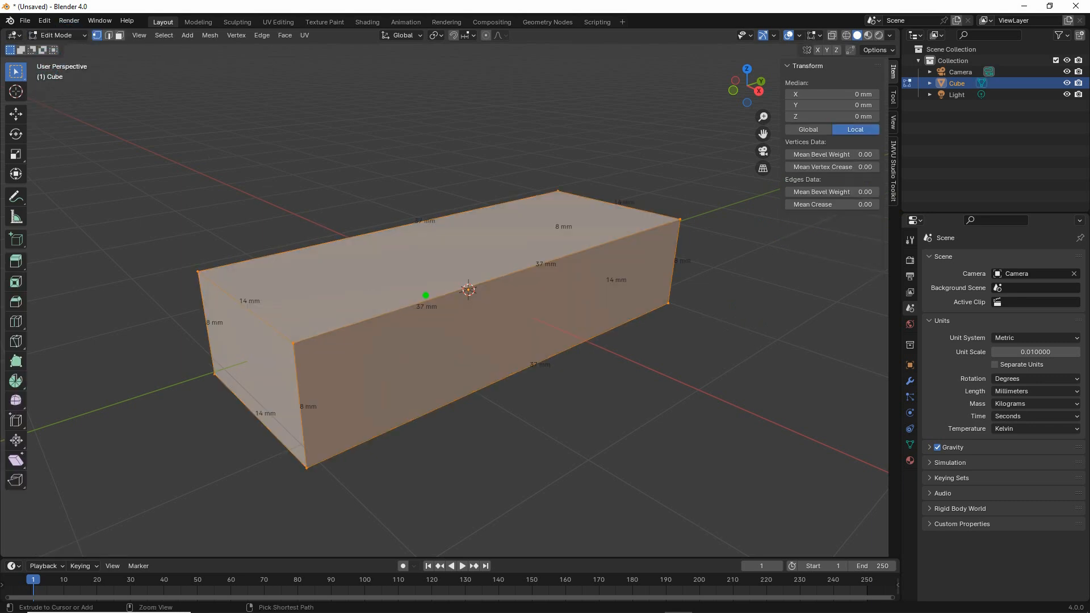
drag(400, 318, 404, 292)
drag(521, 251, 538, 264)
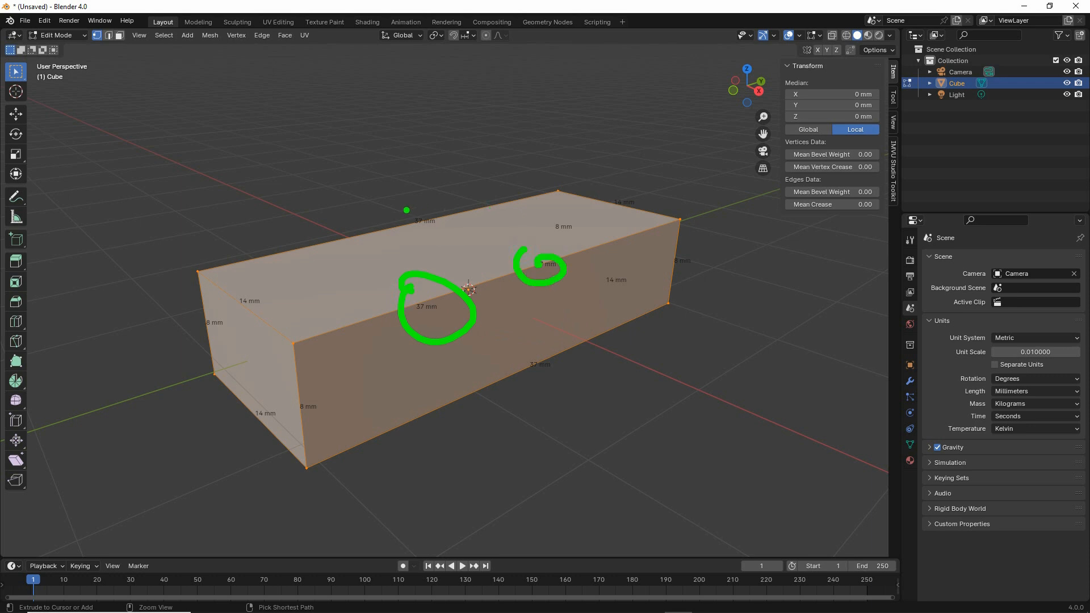
drag(406, 209, 399, 220)
drag(202, 315, 180, 324)
drag(242, 414, 230, 392)
drag(296, 395, 254, 388)
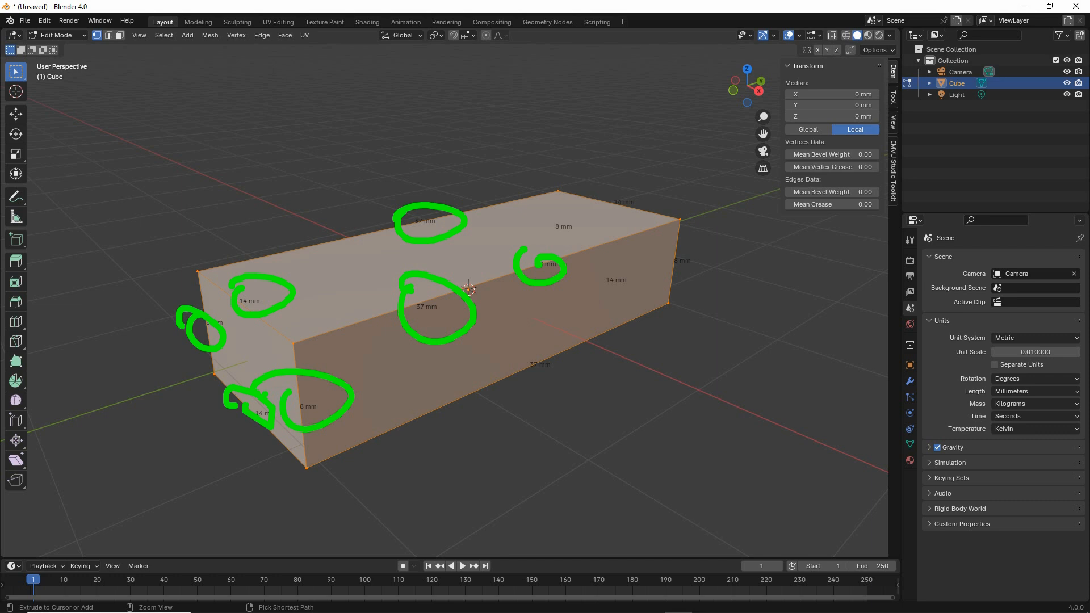
key(Escape)
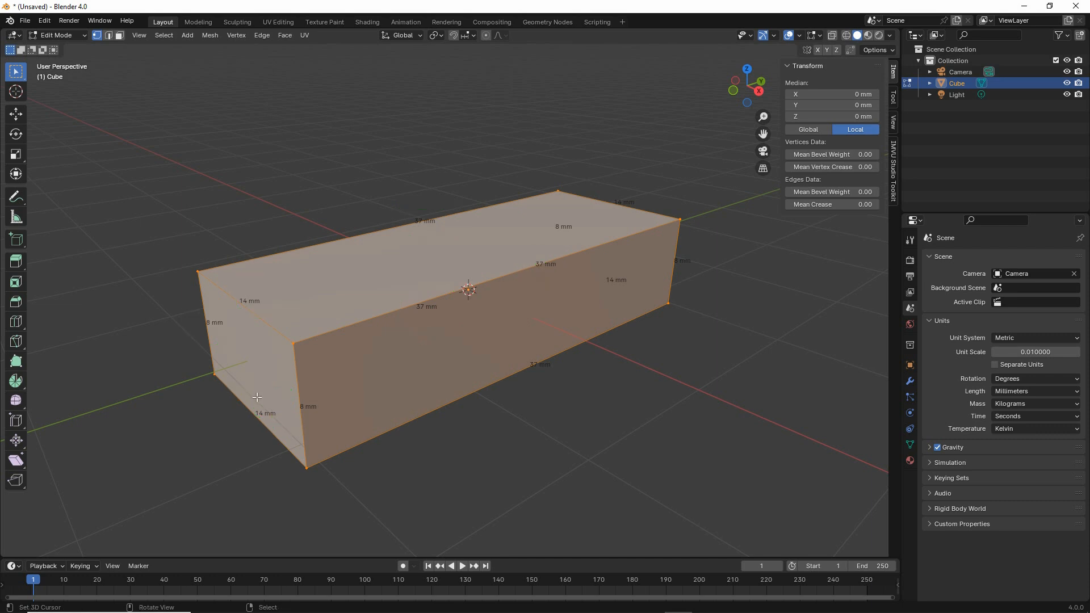
Switch to edge select mode and select the upper edge of the block's end face on the negative Y side.
mouse_move(320, 402)
middle_down()
mouse_move(321, 382)
mouse_move(387, 369)
mouse_move(366, 359)
middle_up()
key(ctrl+2)
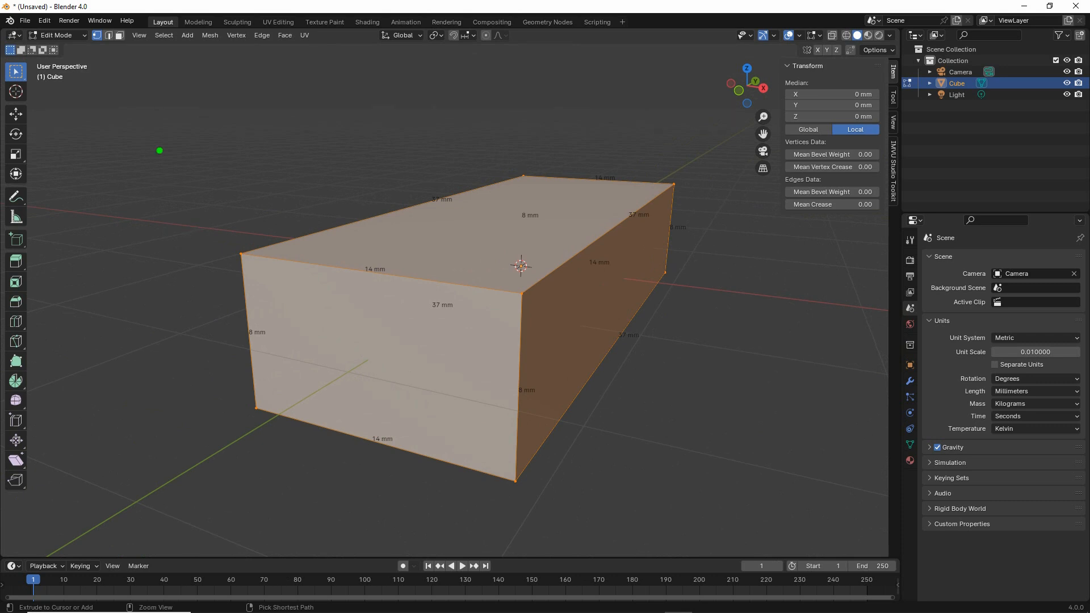
mouse_move(108, 43)
mouse_down()
mouse_move(108, 75)
mouse_move(108, 44)
mouse_up()
key(Escape)
click(109, 35)
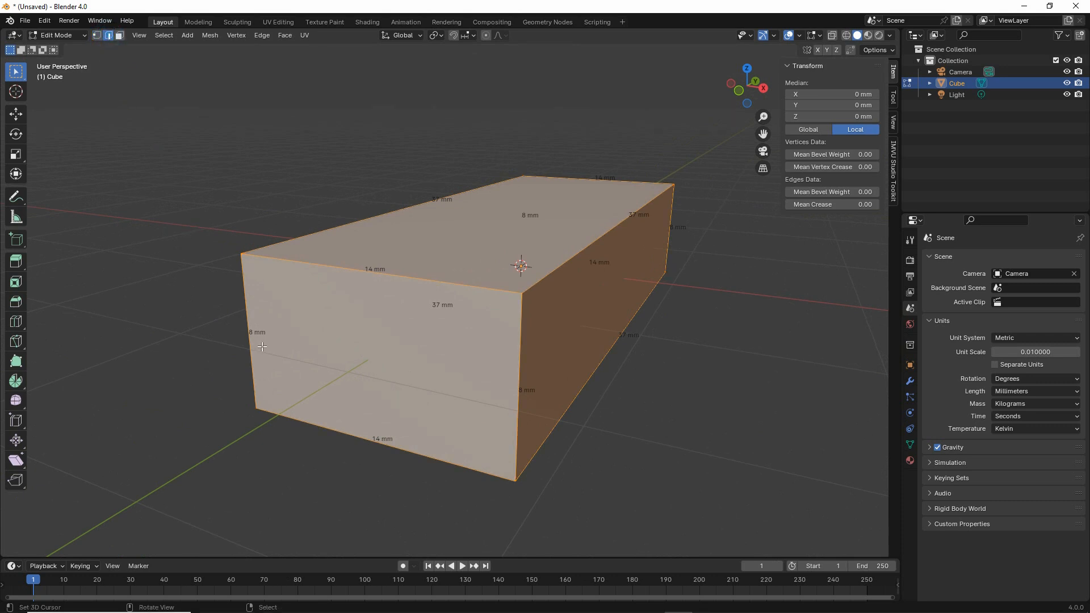
click(366, 271)
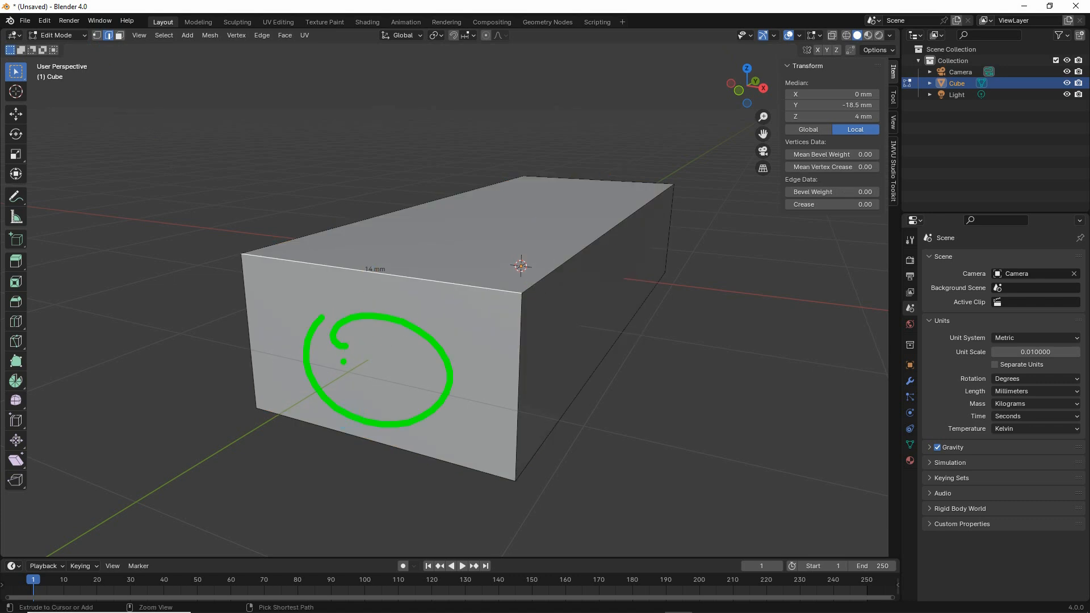
Move the selected upper edge of the negative Y end face down 1 mm along Z.
key(Escape)
key(ctrl+2)
mouse_move(40, 116)
mouse_down()
mouse_move(116, 116)
mouse_move(24, 118)
mouse_move(56, 126)
mouse_up()
key(Escape)
click(14, 115)
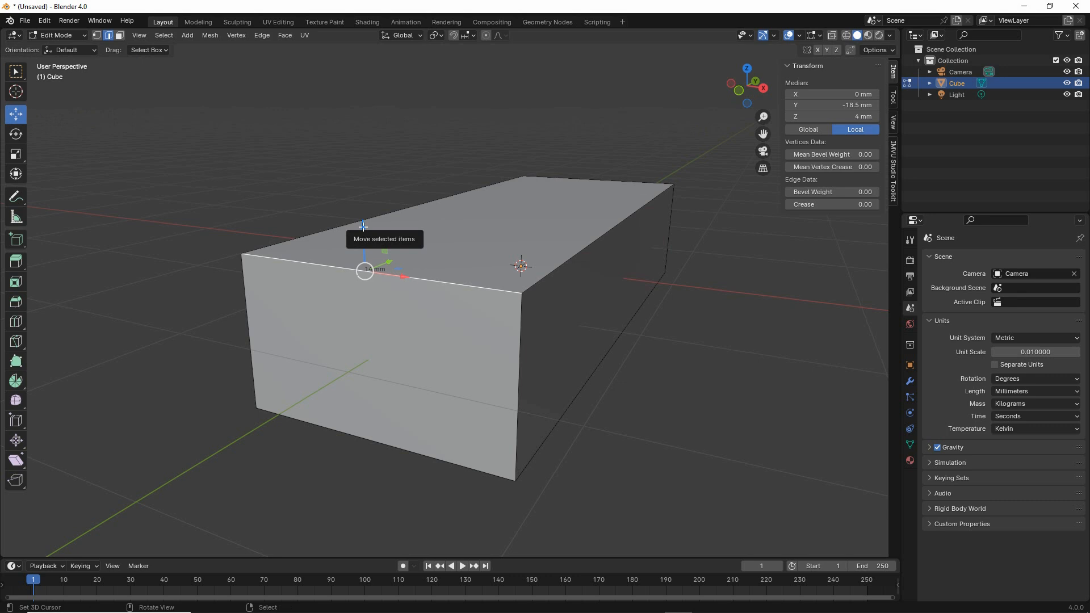
drag(363, 227, 362, 226)
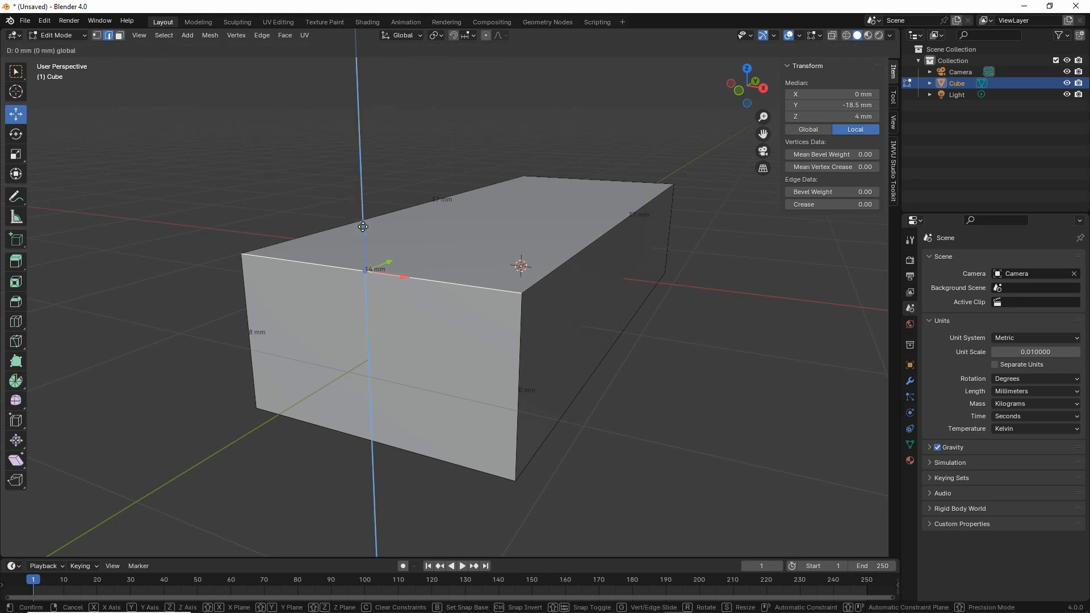
mouse_move(362, 226)
mouse_down()
mouse_move(366, 102)
mouse_move(355, 244)
mouse_up()
drag(356, 244, 362, 443)
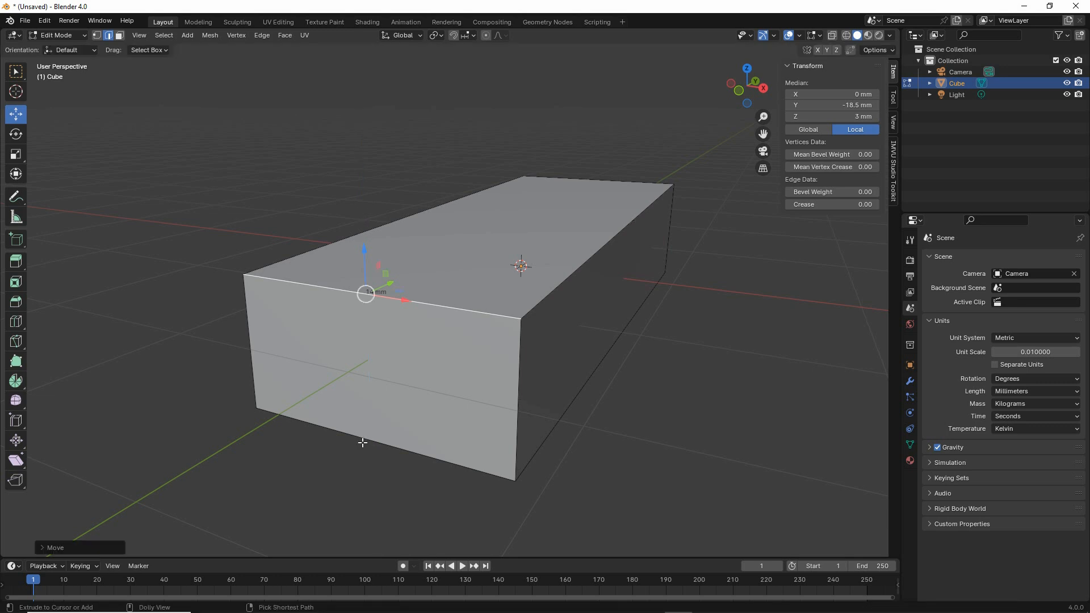
Select the lower edge of the same end face and move it up 1 mm along Z.
click(362, 440)
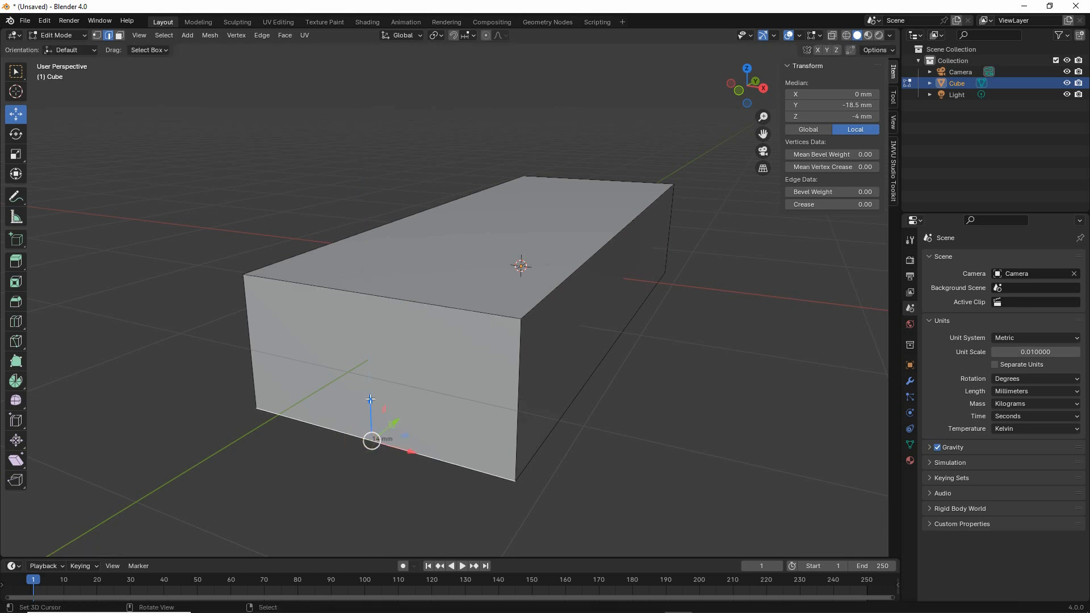
drag(370, 400, 370, 255)
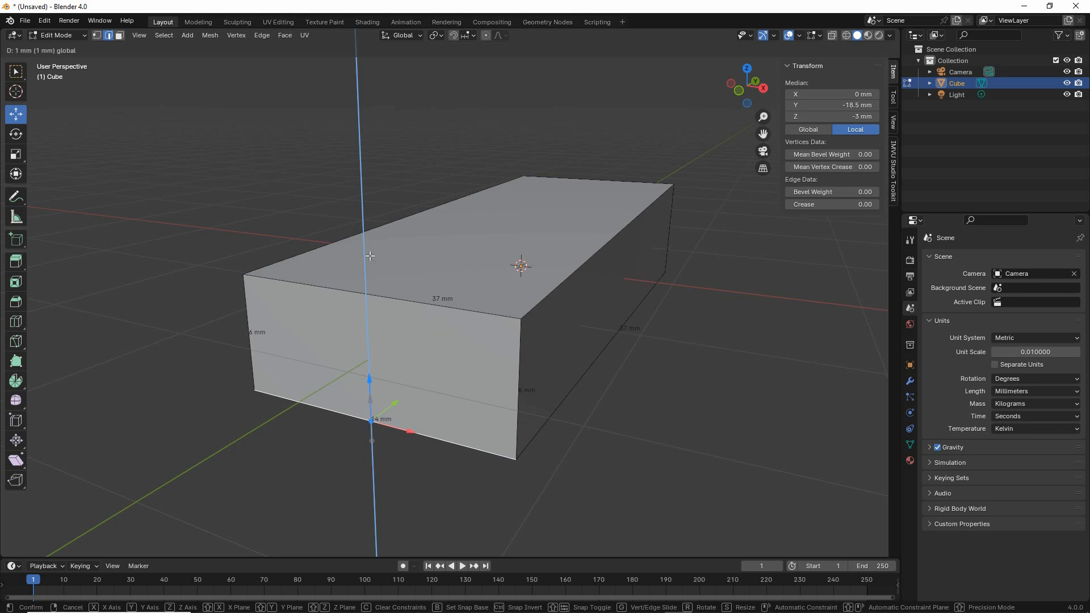
drag(369, 256, 370, 256)
Select the whole mesh and check the length labels on the end face's edges and along the block's sides.
click(163, 35)
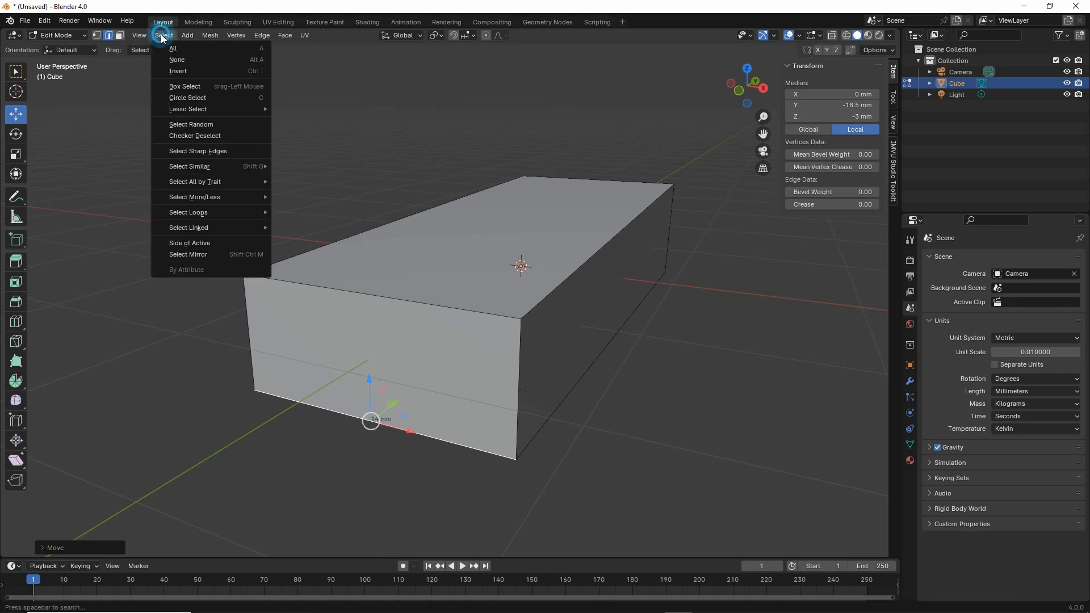
click(171, 50)
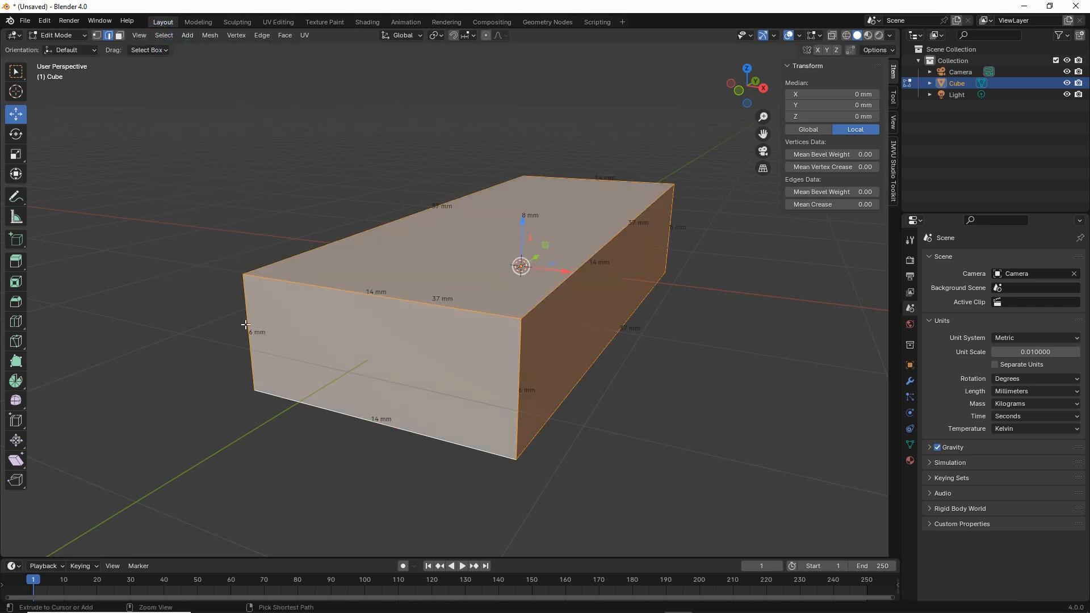
key(ctrl+2)
drag(237, 320, 234, 322)
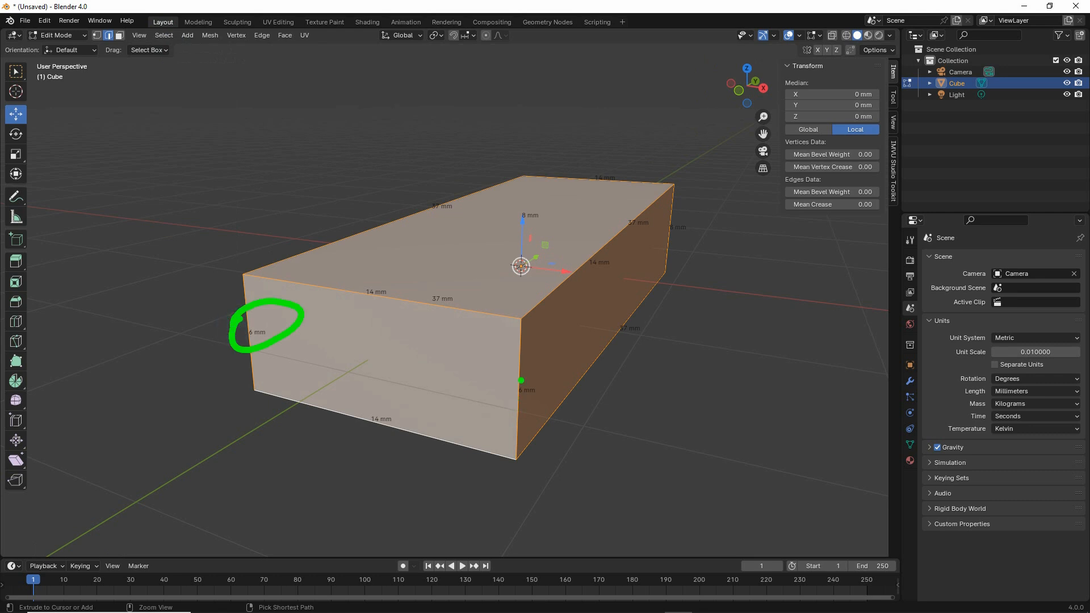
drag(521, 380, 492, 401)
drag(362, 278, 350, 287)
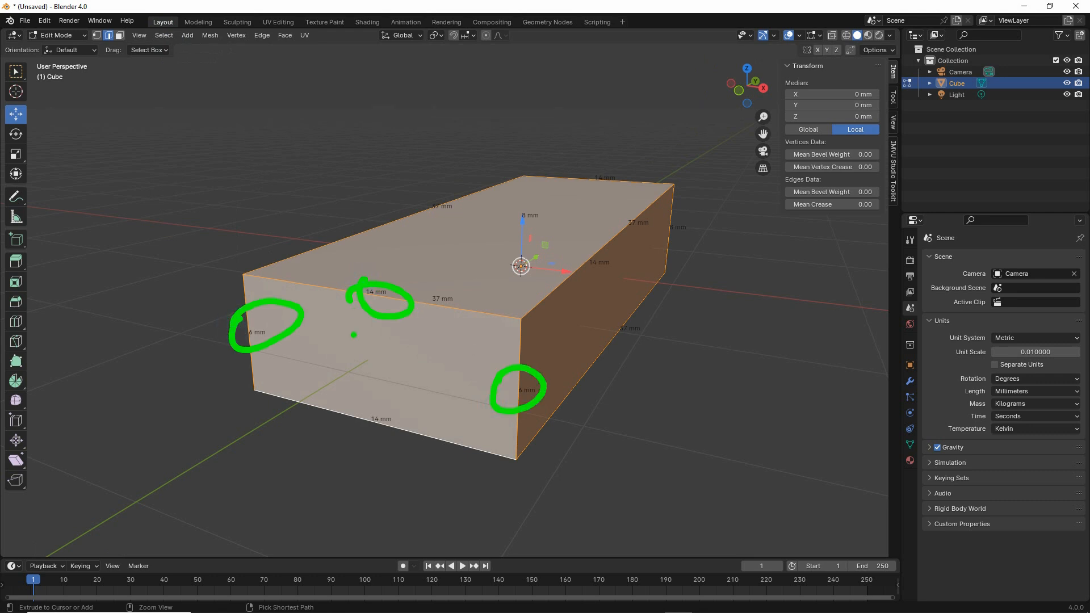
drag(371, 402, 368, 403)
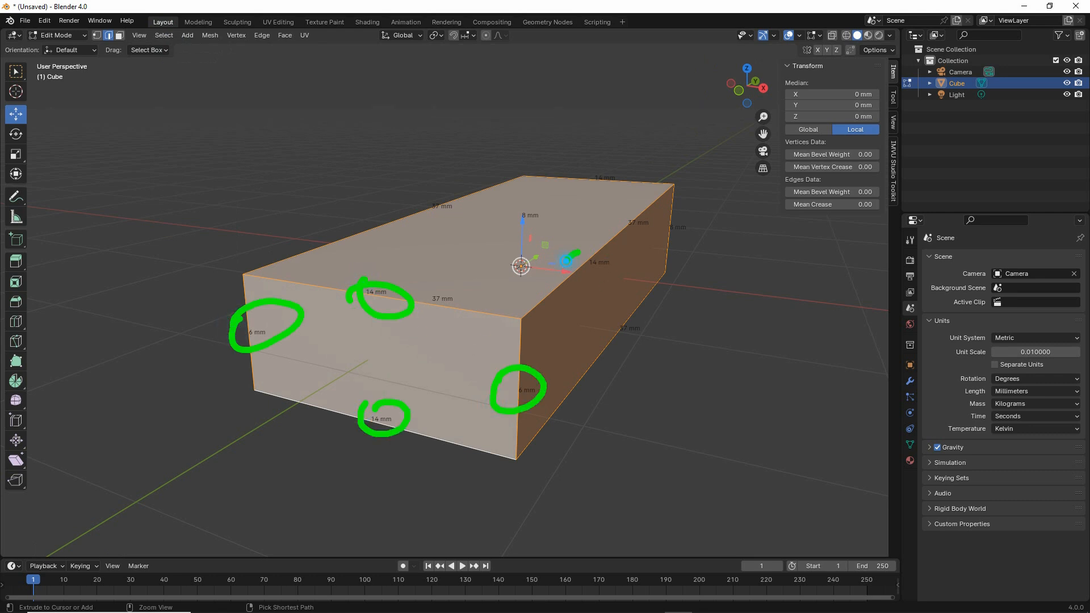
drag(571, 256, 596, 275)
drag(628, 212, 620, 232)
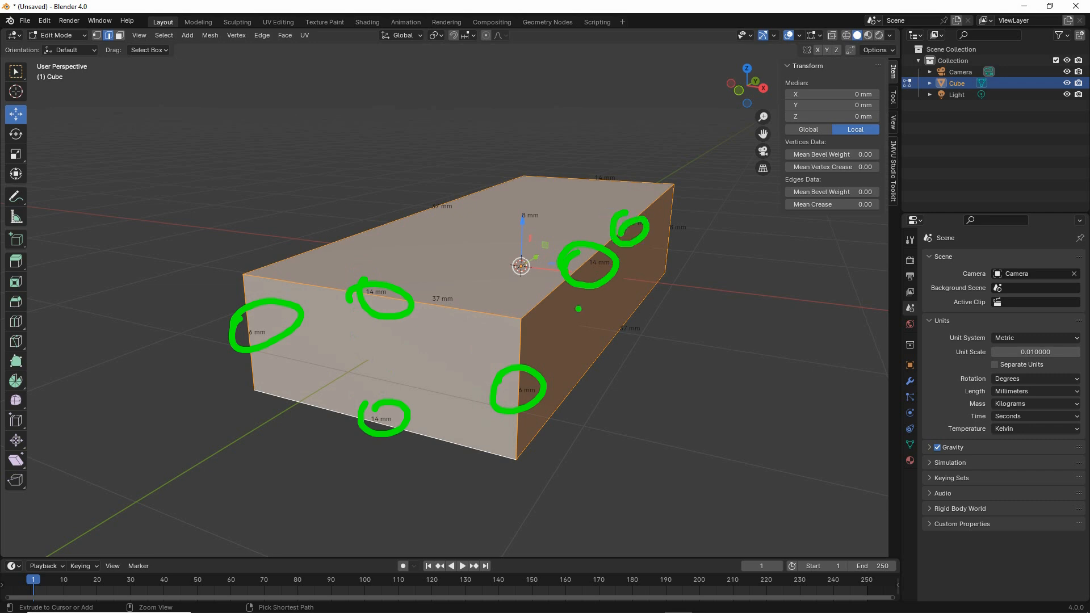
key(Escape)
Compare the height of the narrowed negative Y end with the opposite end from several angles.
middle_drag(540, 385, 498, 380)
drag(211, 286, 259, 346)
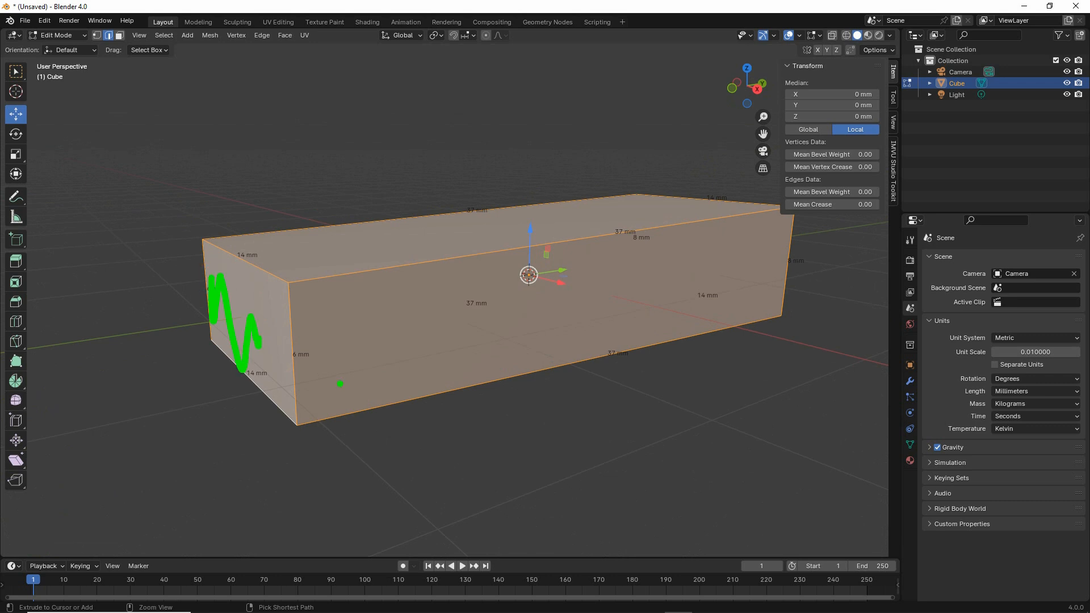
key(Escape)
middle_drag(640, 388, 545, 385)
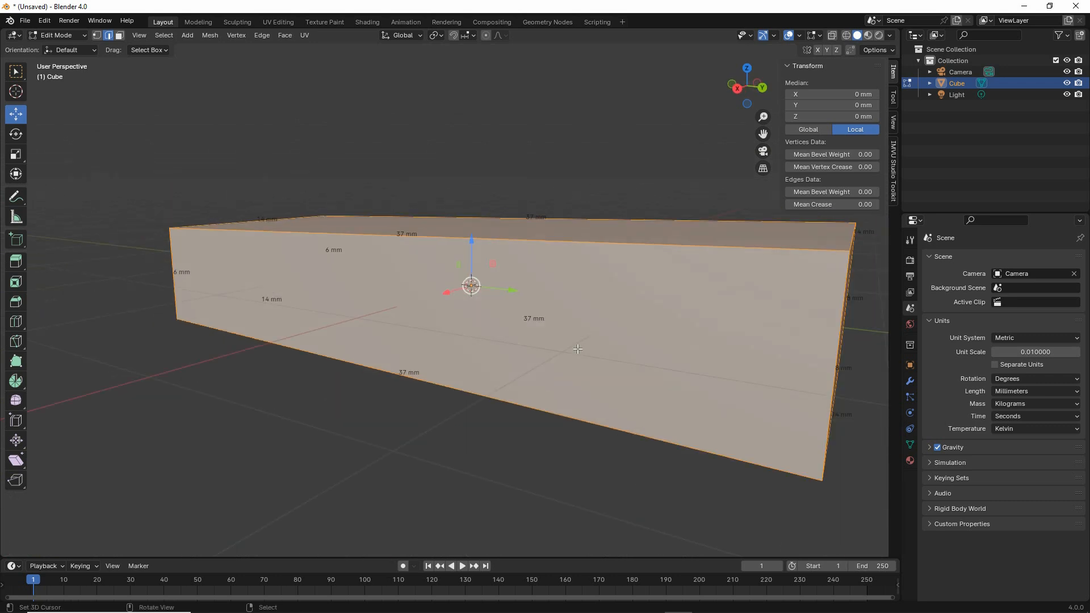
middle_drag(578, 349, 548, 349)
mouse_move(625, 313)
mouse_down()
mouse_move(701, 397)
mouse_move(770, 361)
mouse_up()
key(Escape)
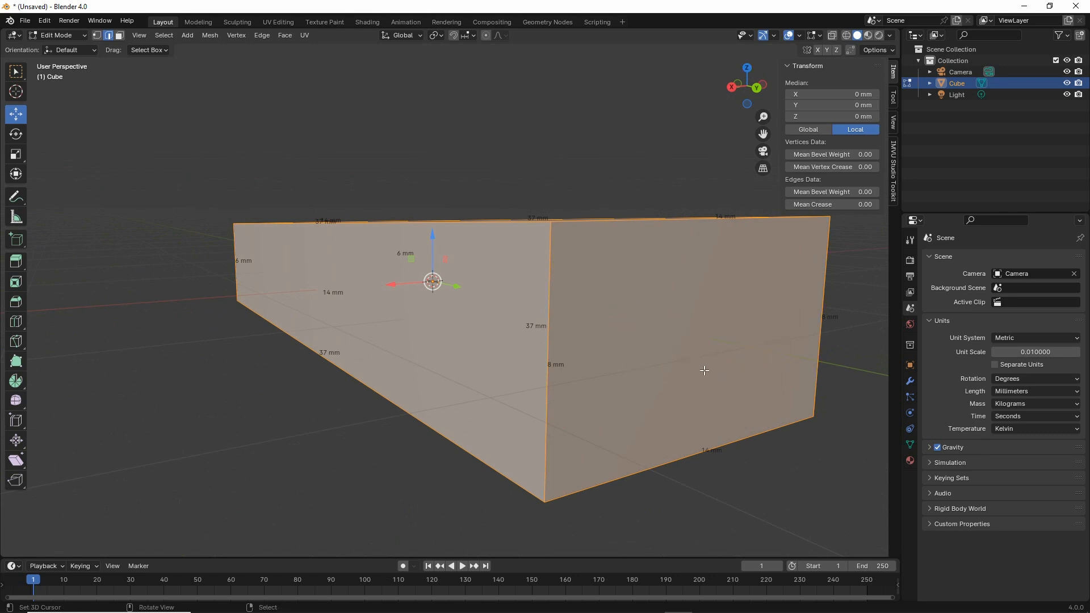
mouse_move(705, 371)
middle_down()
mouse_move(693, 381)
mouse_move(596, 382)
mouse_move(704, 384)
mouse_move(518, 373)
mouse_move(479, 387)
middle_up()
scroll(508, 383, down, 2)
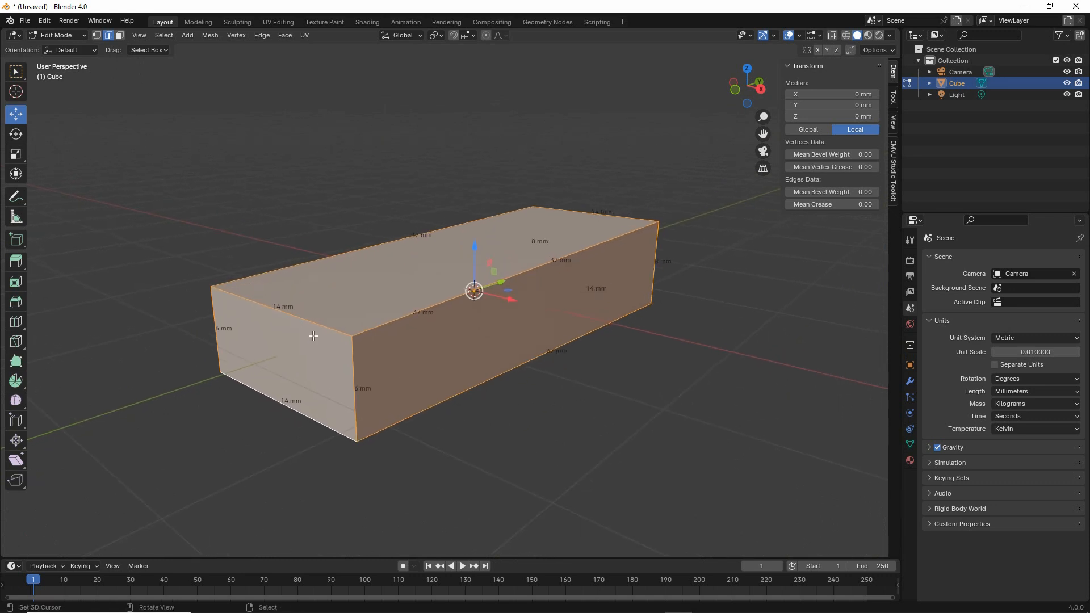
Return the block to Object Mode and turn on its wireframe display in the object's viewport display settings.
click(58, 35)
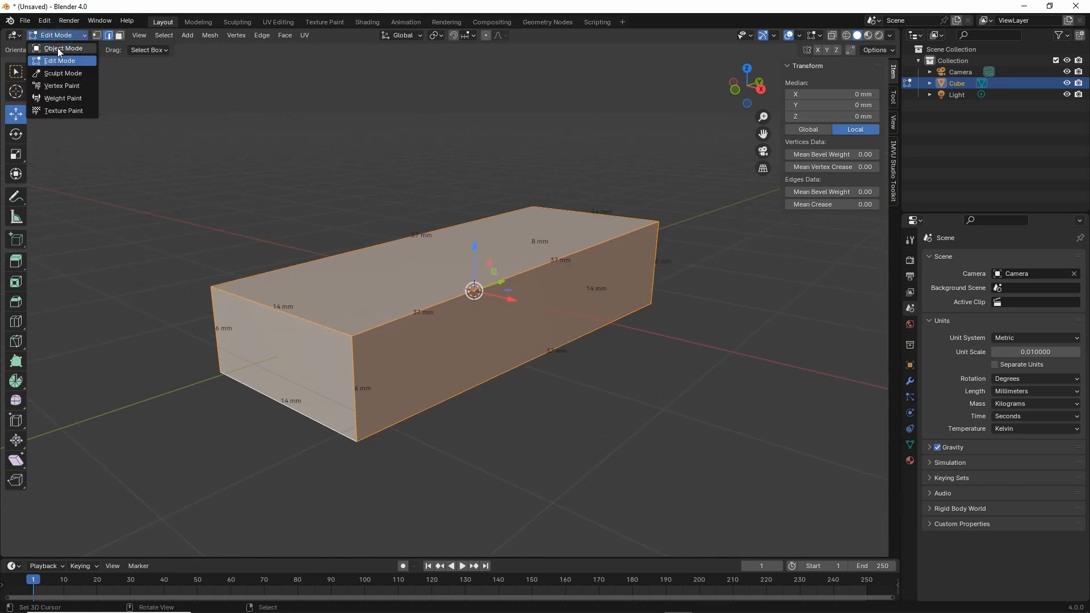
click(59, 49)
mouse_move(392, 395)
middle_down()
mouse_move(409, 395)
mouse_move(374, 401)
middle_up()
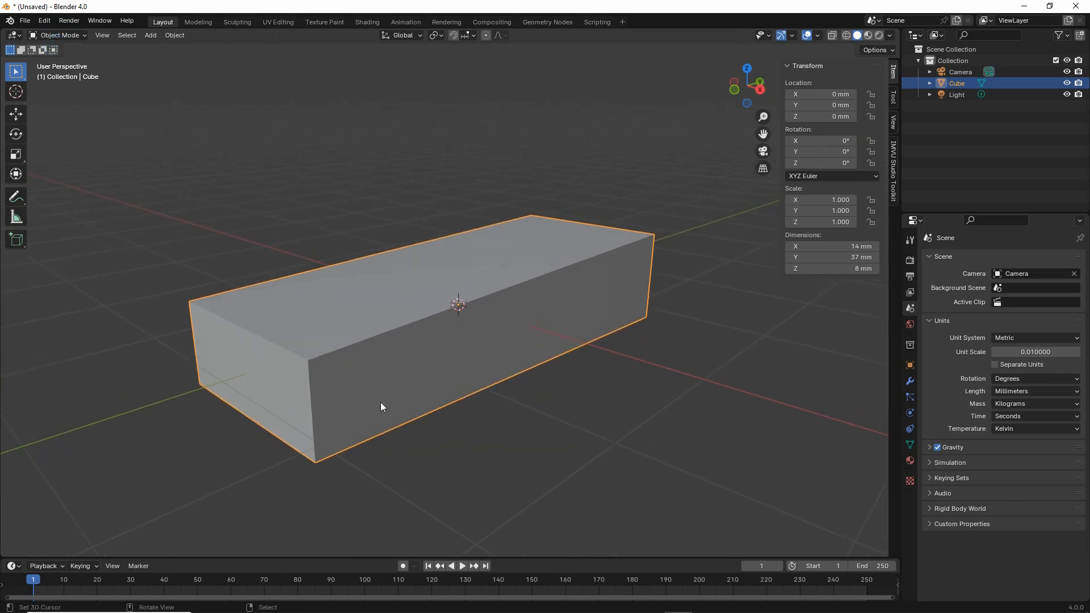
drag(888, 346, 874, 366)
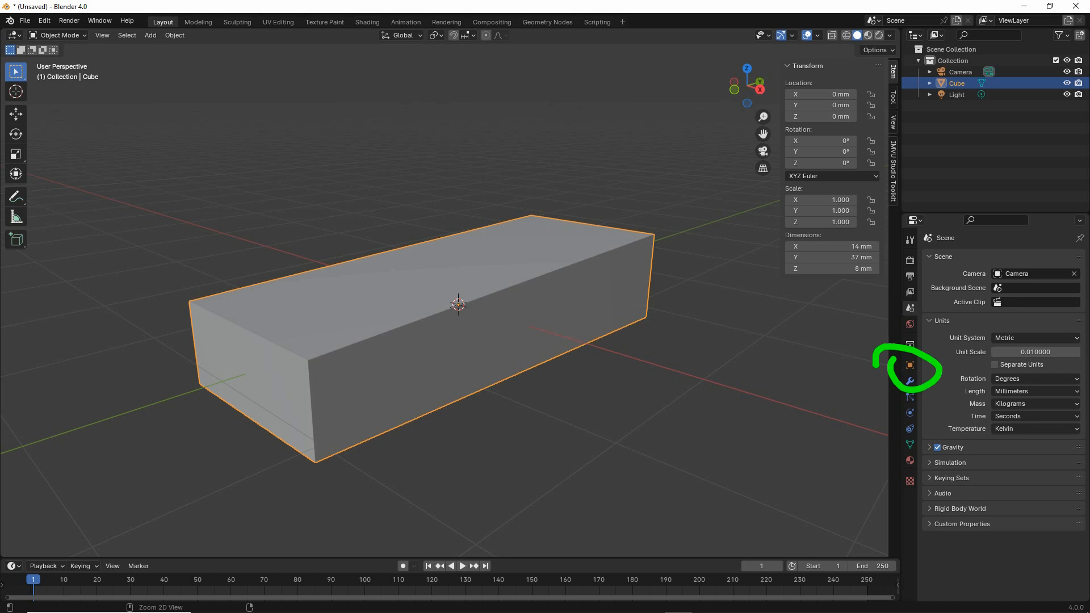
click(910, 364)
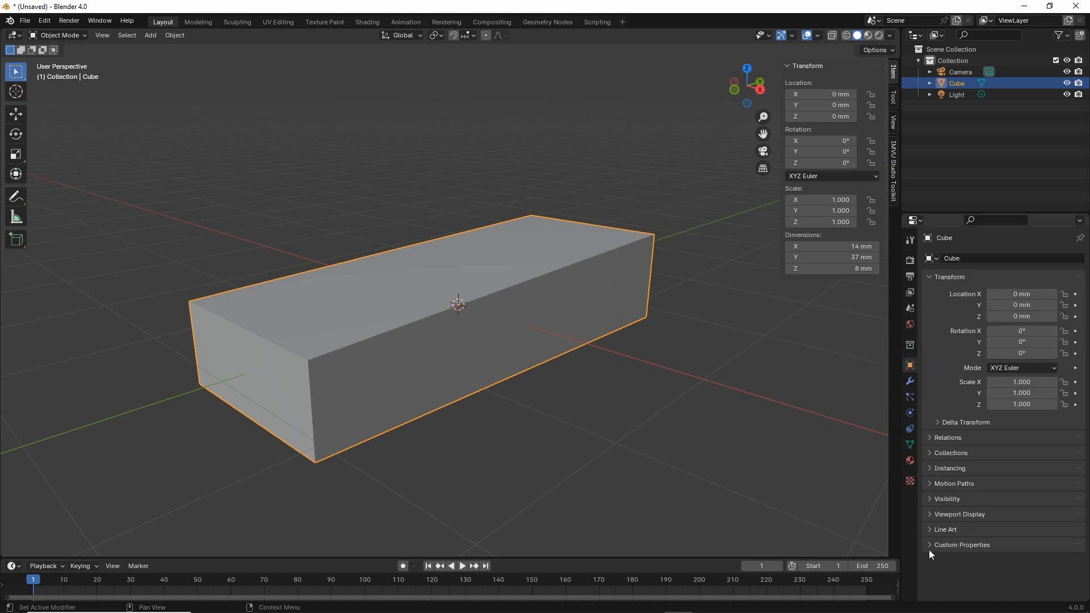
drag(934, 527, 988, 523)
key(Escape)
click(925, 514)
scroll(993, 534, down, 3)
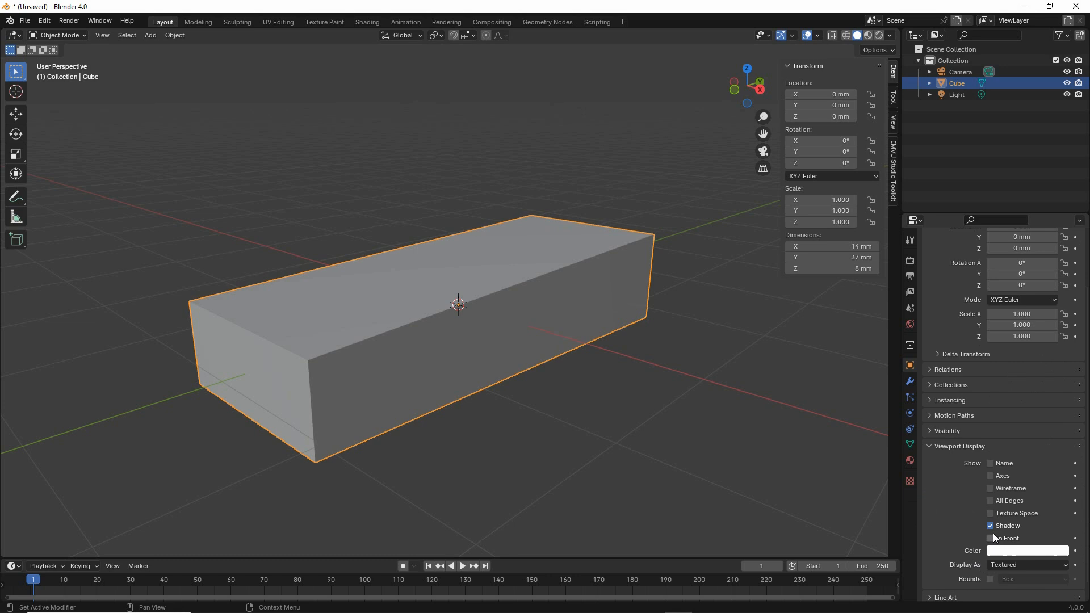
click(994, 489)
middle_drag(323, 381, 322, 376)
scroll(959, 407, up, 3)
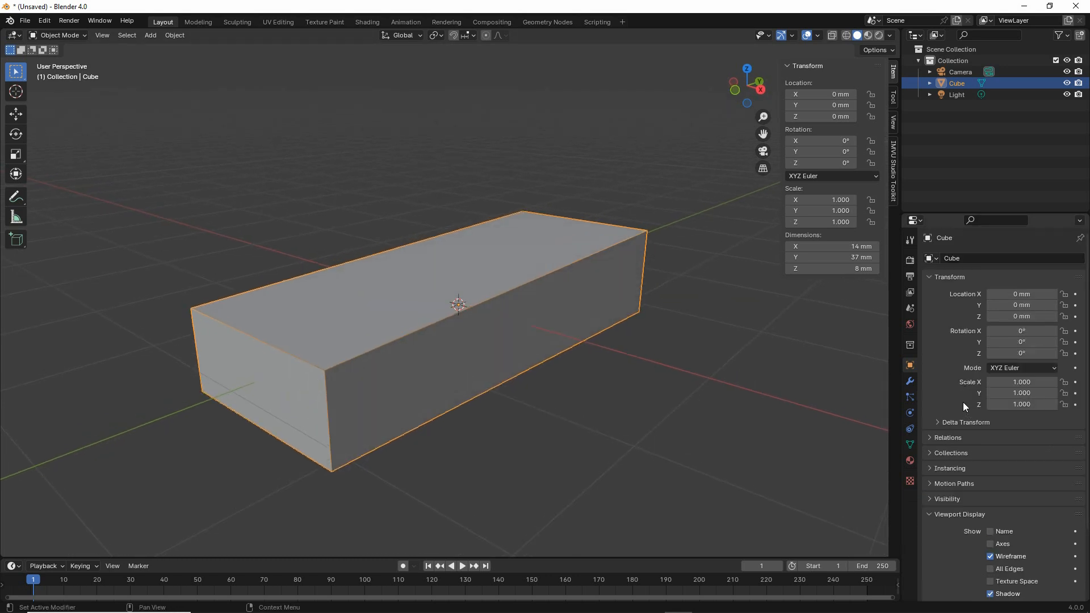
Rename the block object as "step 1".
click(958, 258)
text(step 1)
key(Return)
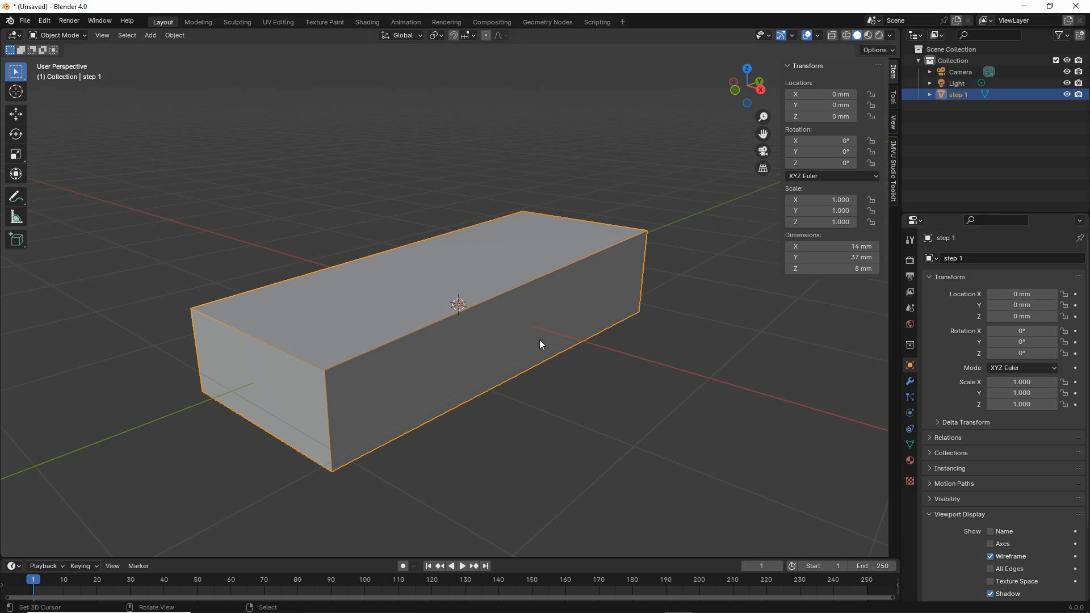
Save the scene in the 3D Printer folder as "usb-c sheath (1).blend".
click(25, 20)
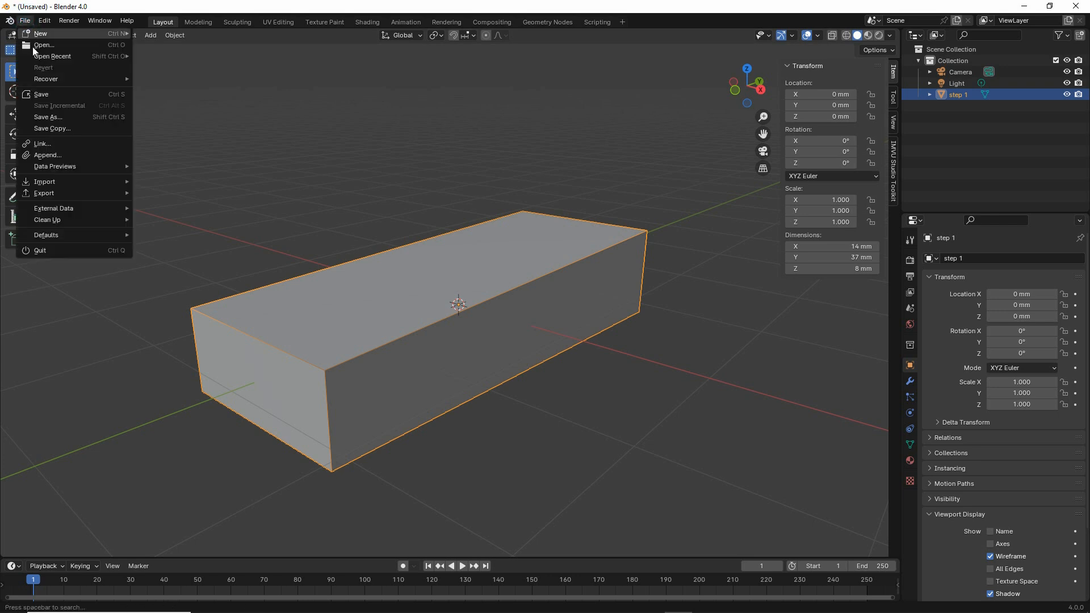
click(49, 117)
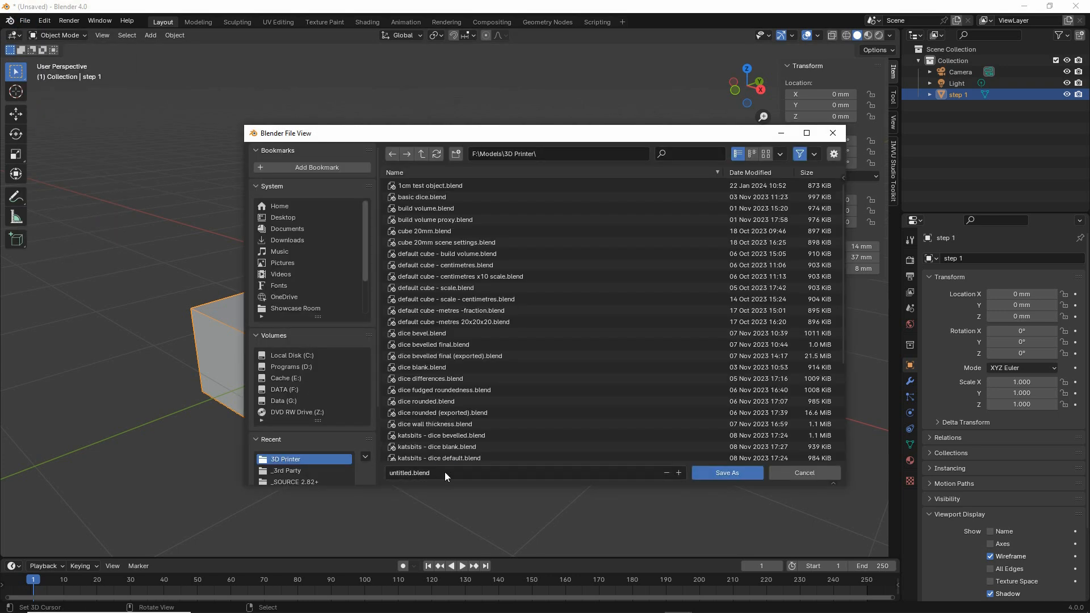
click(445, 472)
text(us)
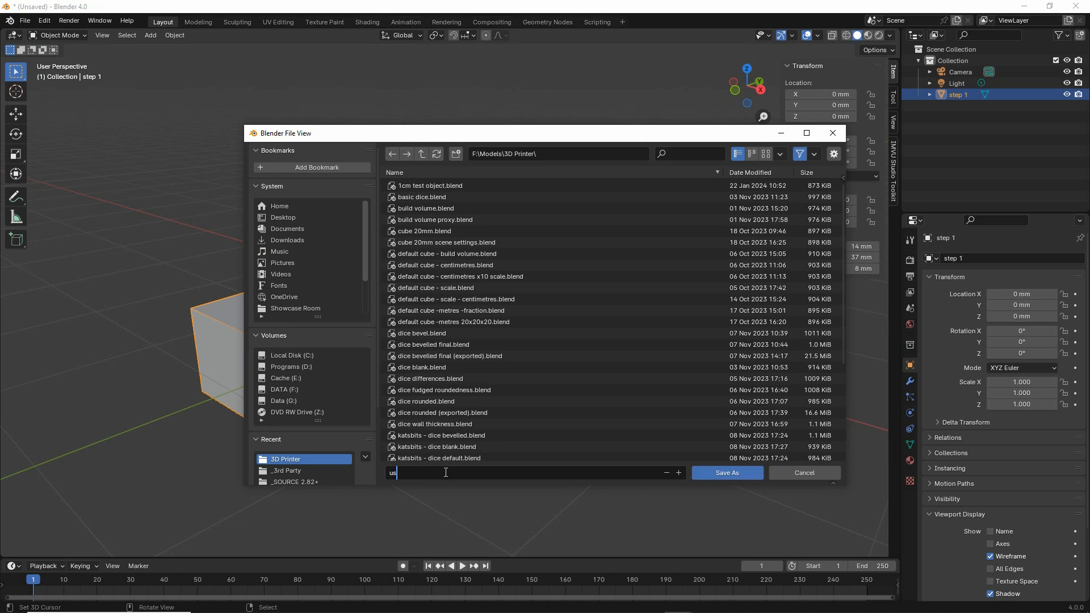
text(b-c sheath (1)
key(Return)
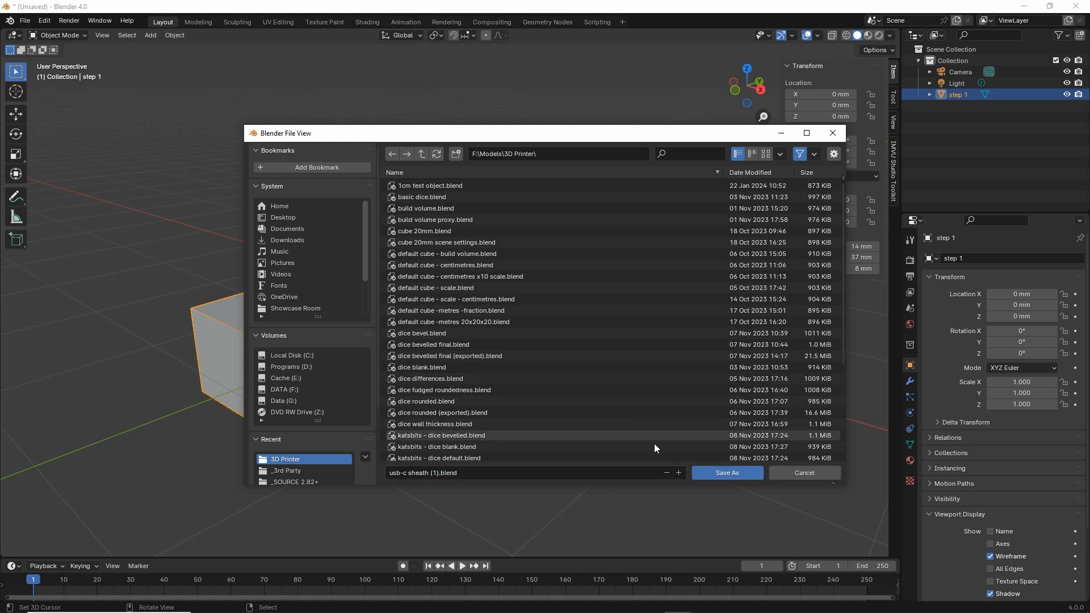
click(725, 474)
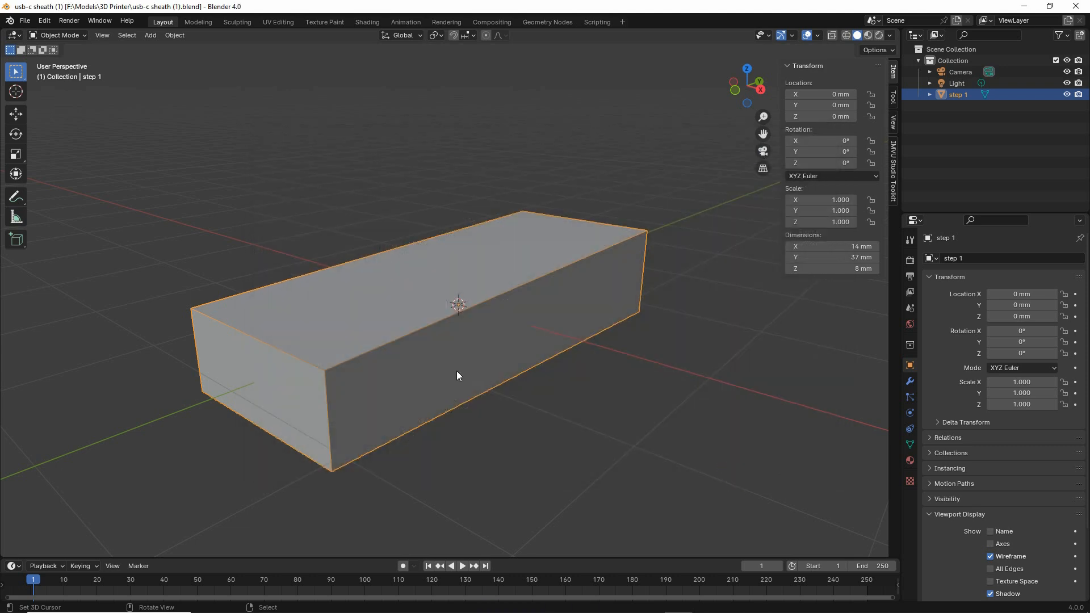
Move the "step 1" block along the X axis to an X location of -30 mm.
middle_drag(455, 372, 562, 435)
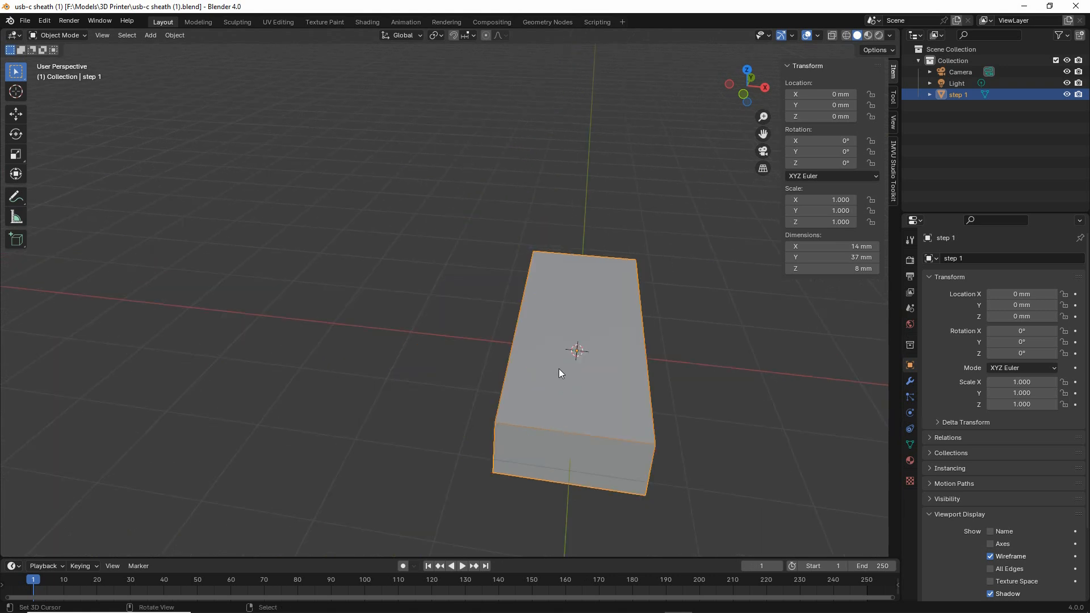
click(16, 113)
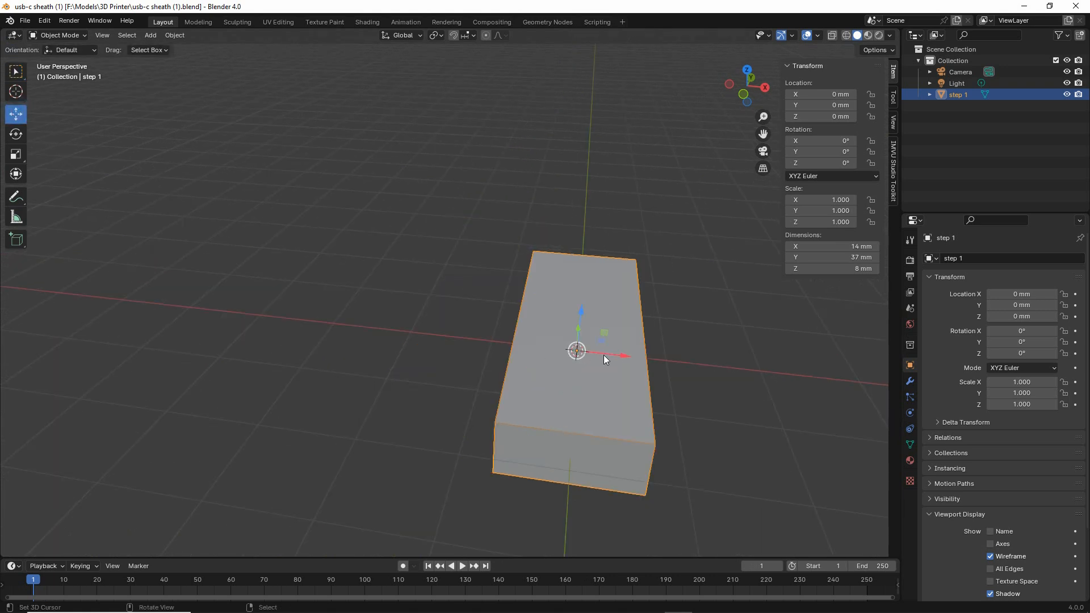
drag(621, 357, 355, 332)
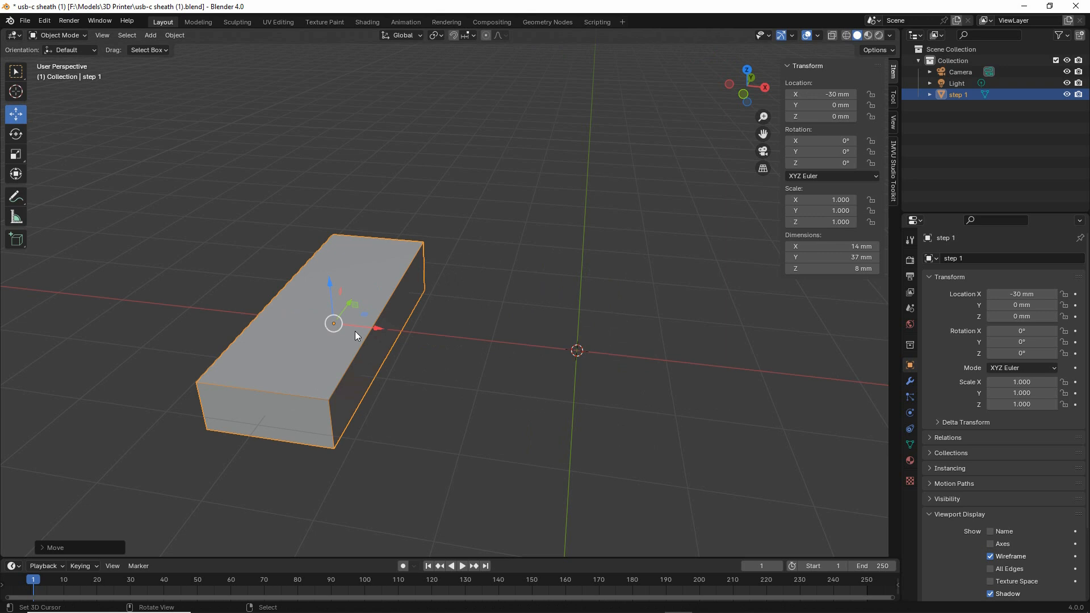
Duplicate the "step 1" block and place the copy 30 mm along X, at the world origin.
click(174, 35)
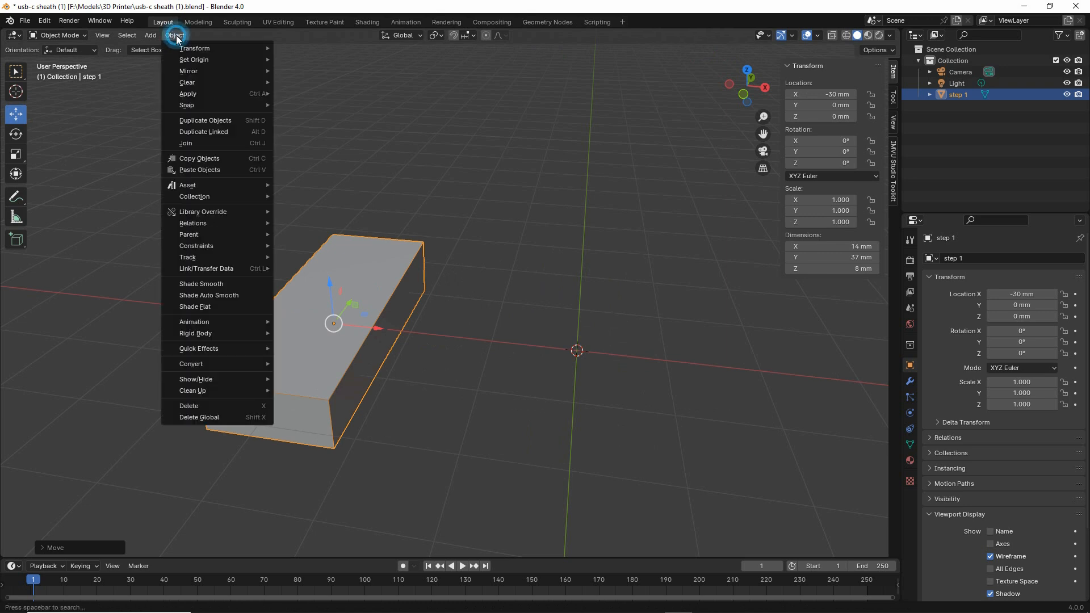
click(210, 121)
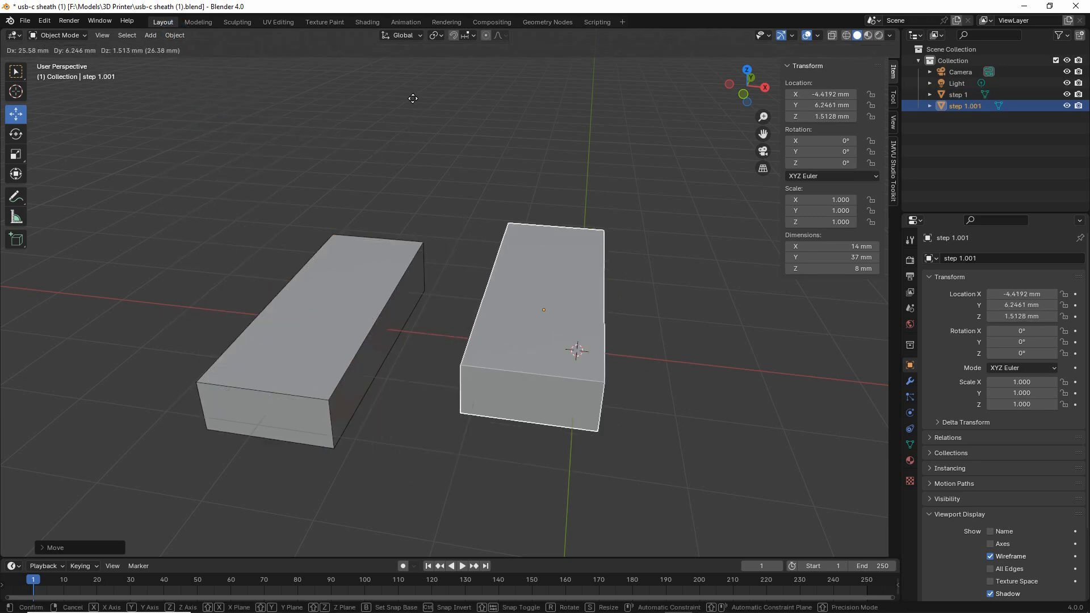
key(Escape)
key(alt+g)
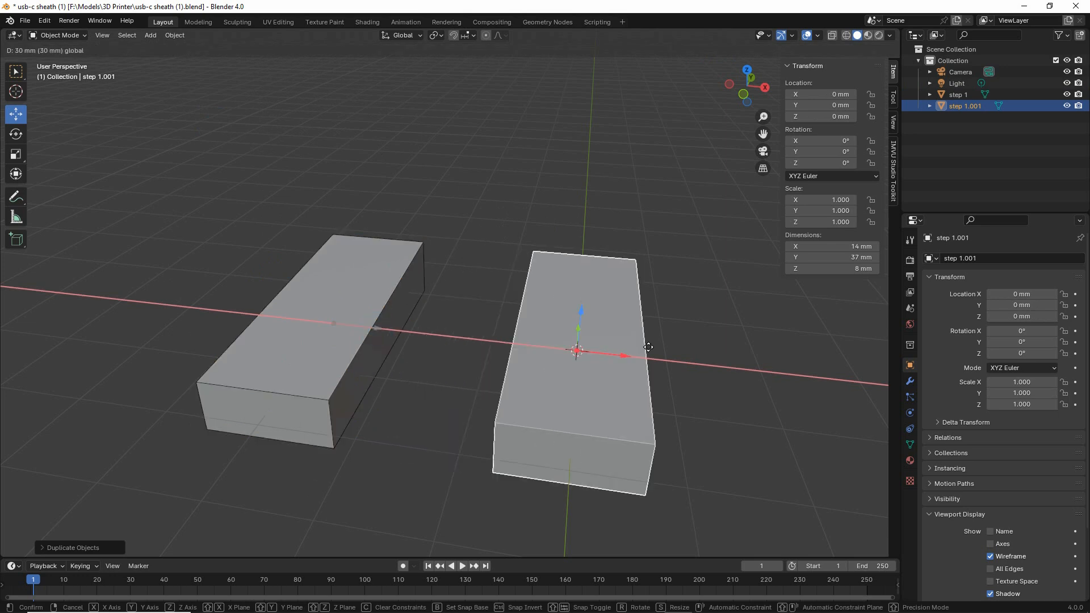
middle_drag(651, 348, 543, 327)
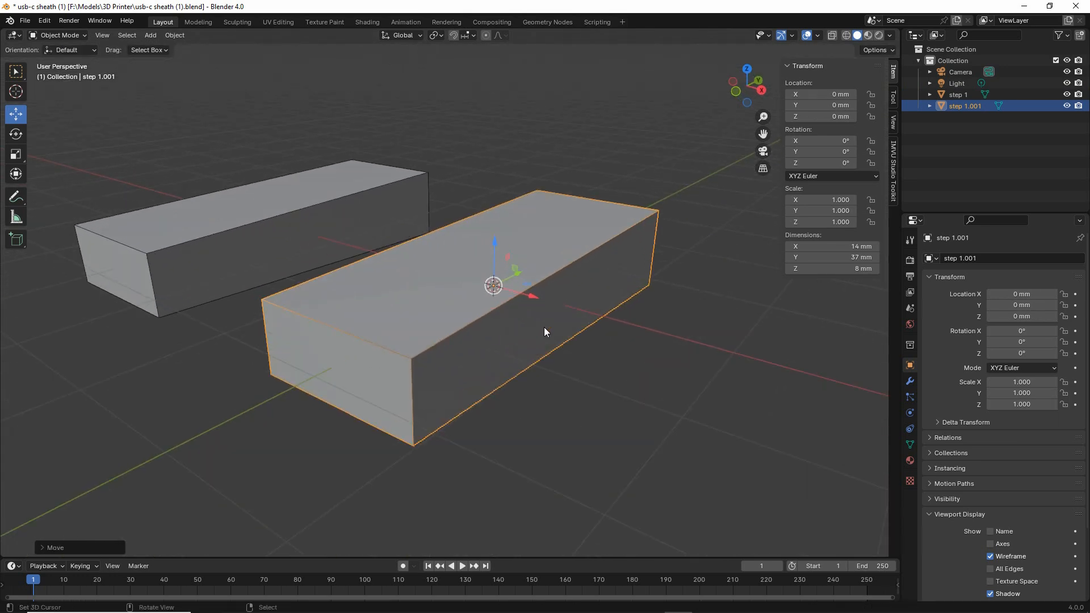
Rename the duplicated block at the world origin as "step 2".
double_click(975, 108)
text(st)
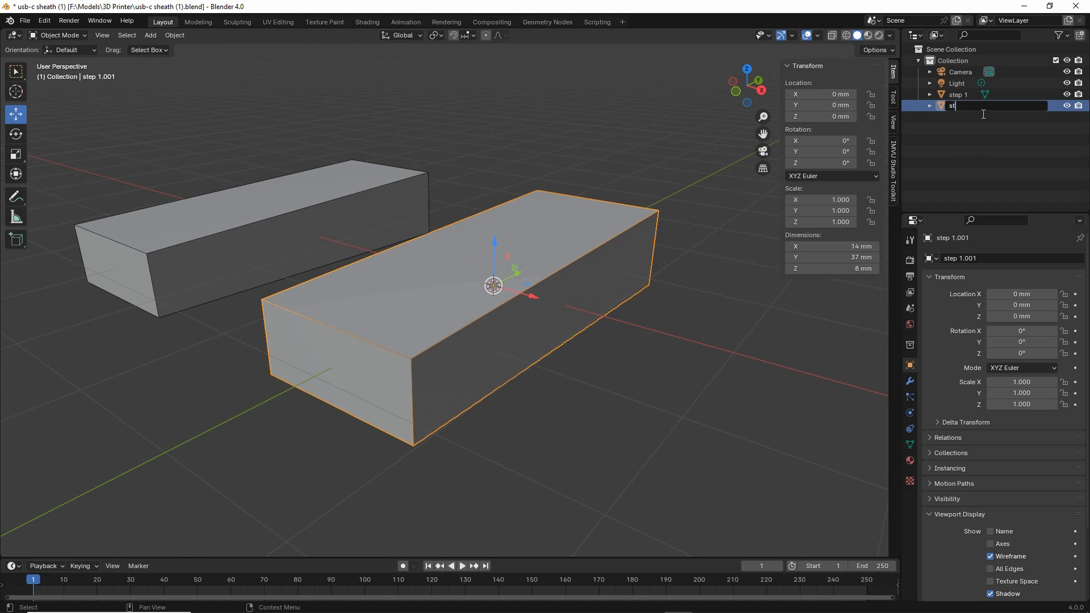
key(Return)
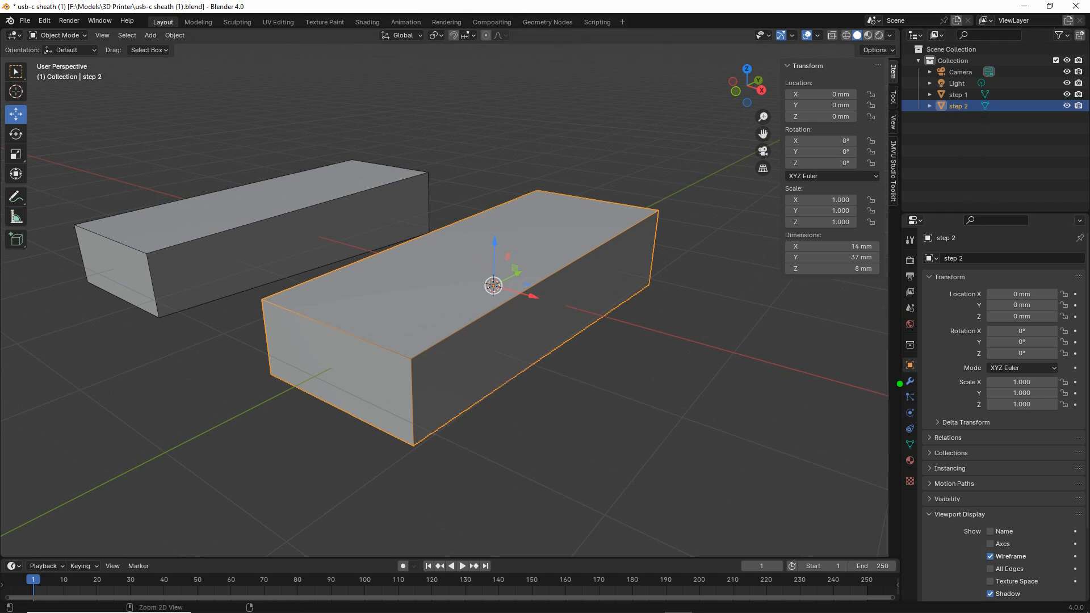
Add a Subdivision Surface modifier to the "step 2" block.
drag(908, 366, 912, 358)
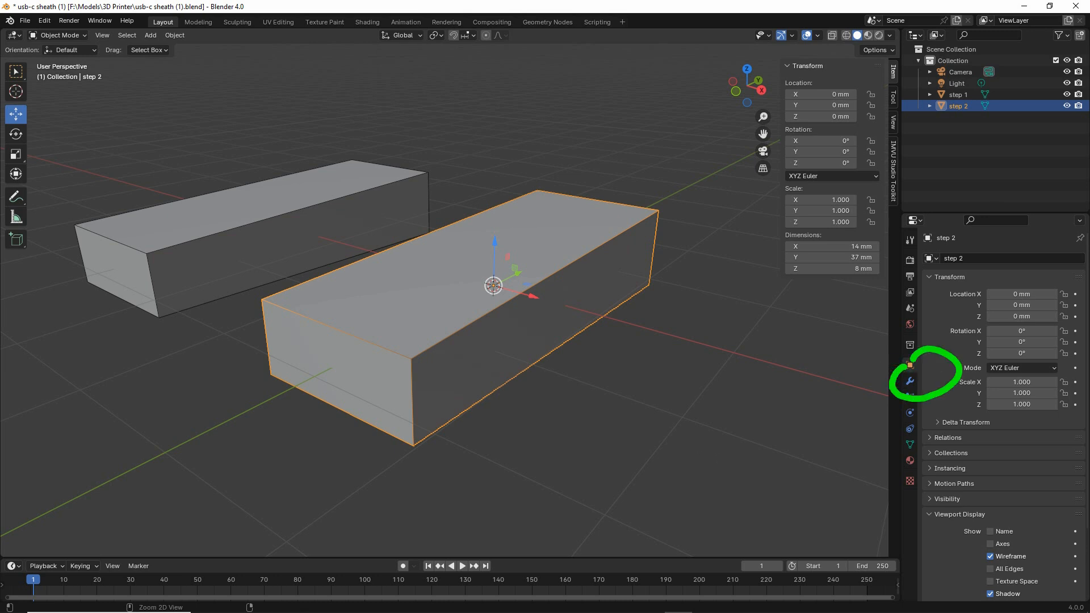
click(909, 381)
click(1008, 258)
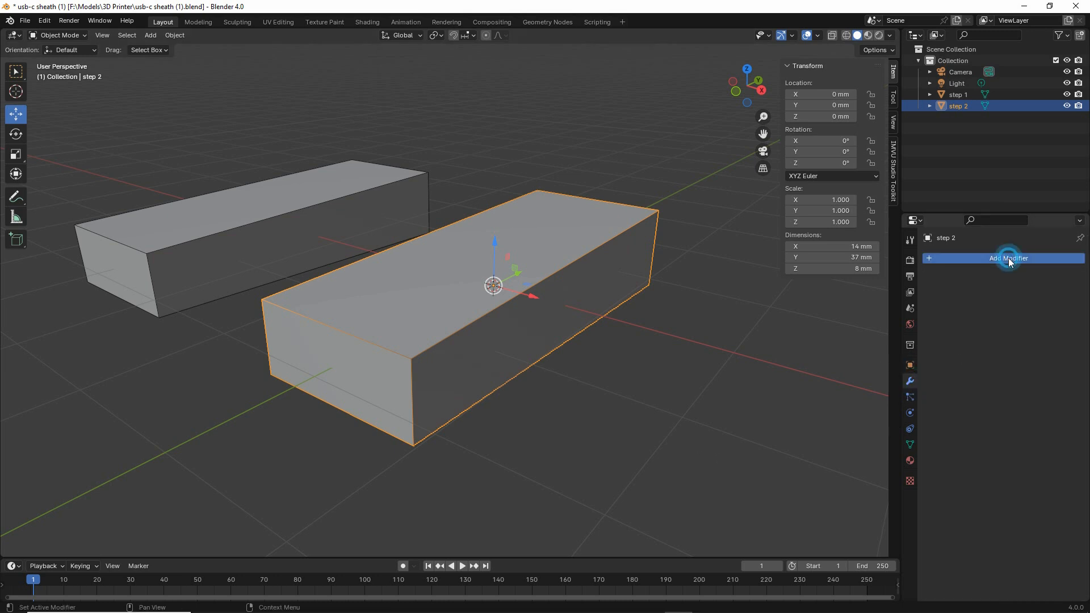
mouse_move(1010, 265)
mouse_move(960, 261)
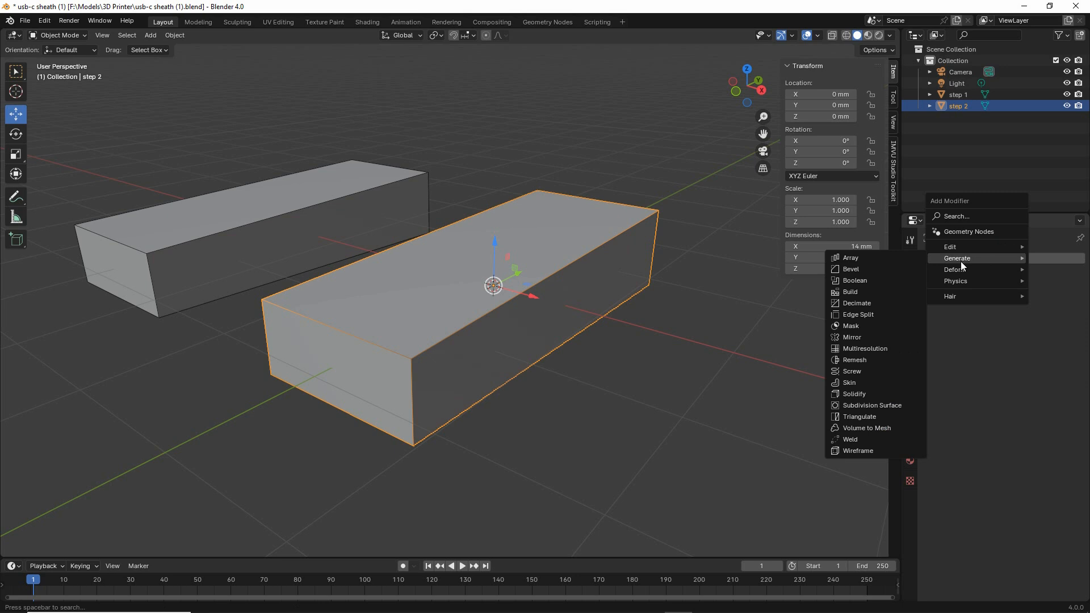
drag(939, 266, 977, 265)
drag(835, 417, 919, 413)
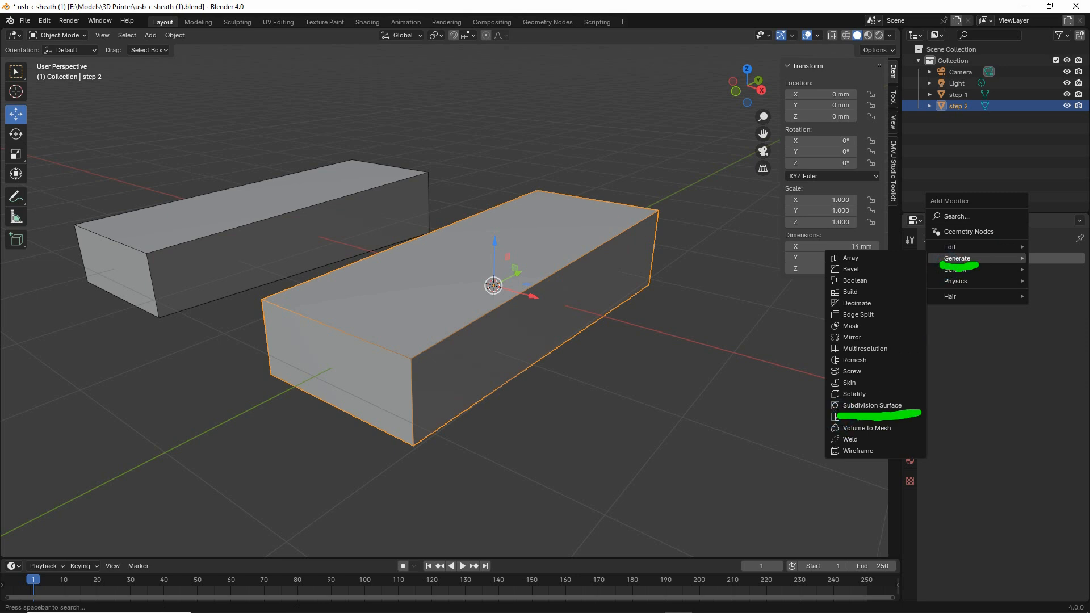
click(886, 404)
middle_drag(654, 317, 642, 339)
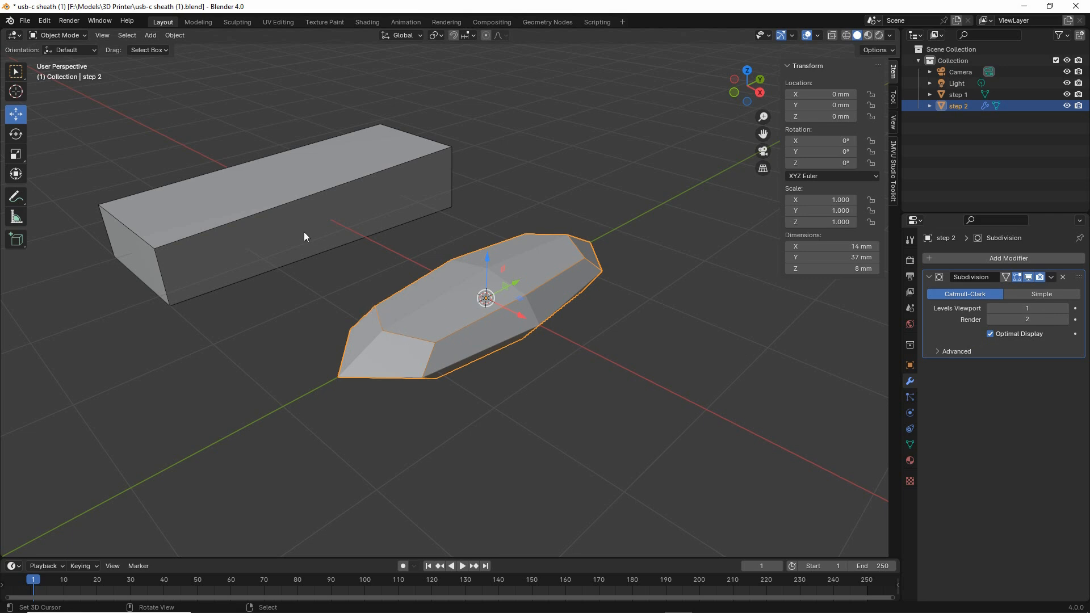
Switch the "step 2" block from Object Mode to Edit Mode.
click(66, 36)
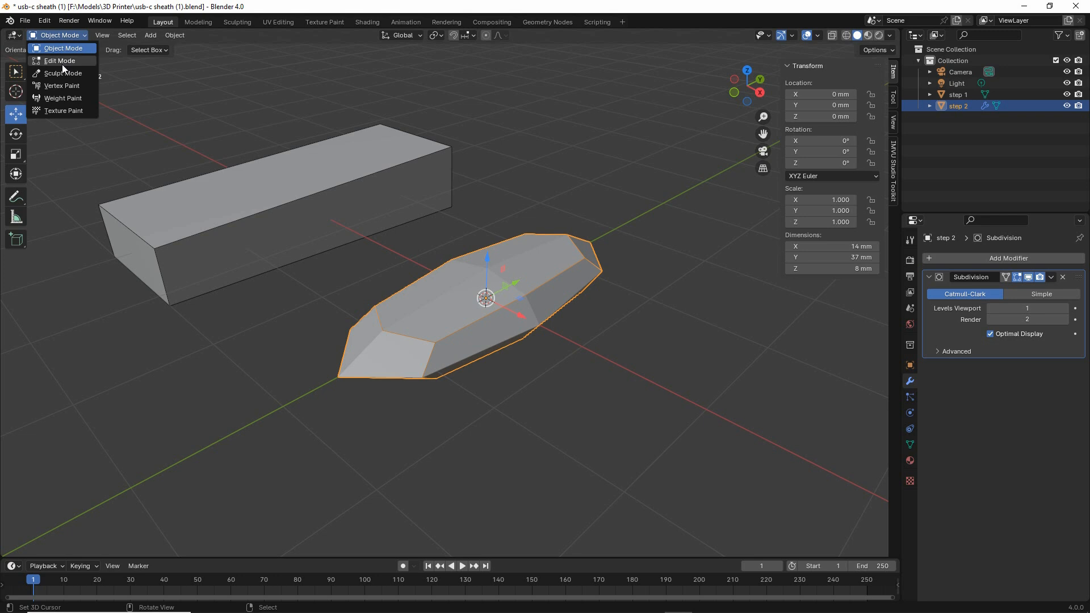
drag(35, 69, 85, 73)
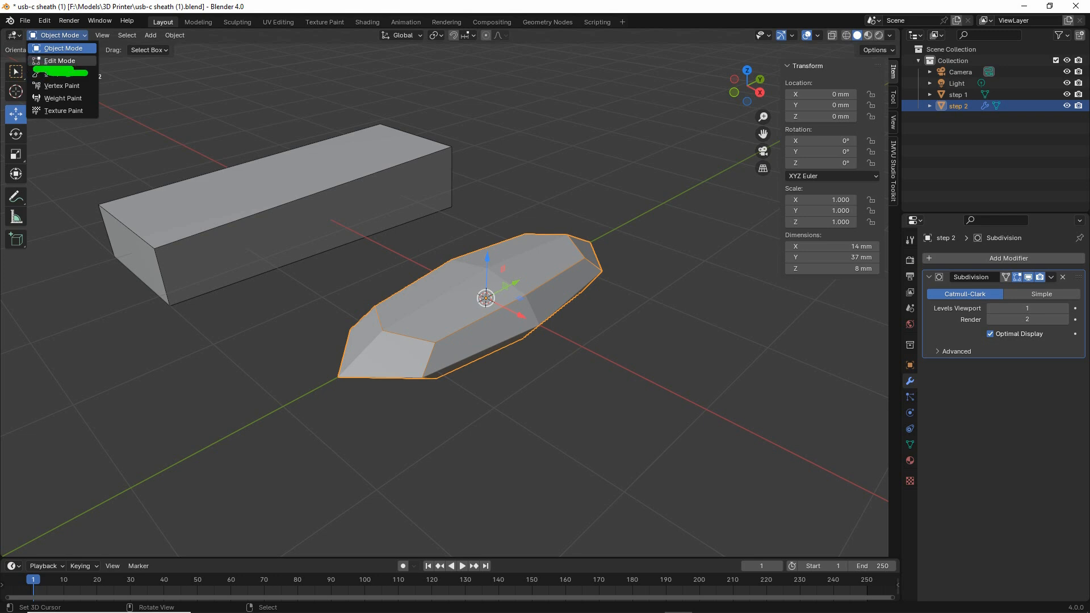
click(59, 61)
middle_drag(337, 358, 330, 356)
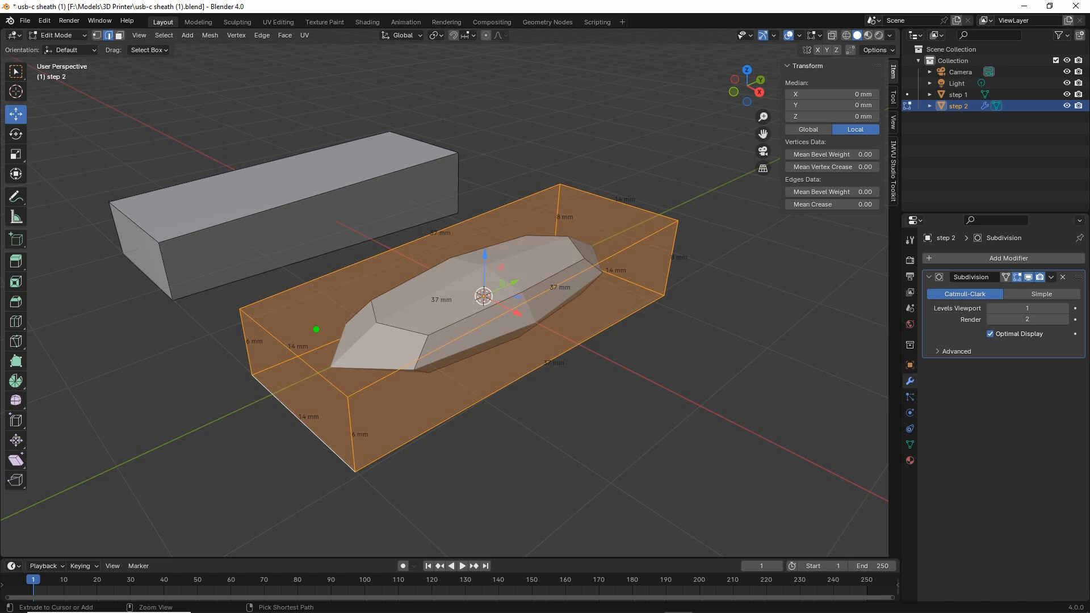
mouse_move(248, 311)
mouse_down()
mouse_move(351, 404)
mouse_move(533, 200)
mouse_move(675, 212)
mouse_move(388, 390)
mouse_move(342, 468)
mouse_up()
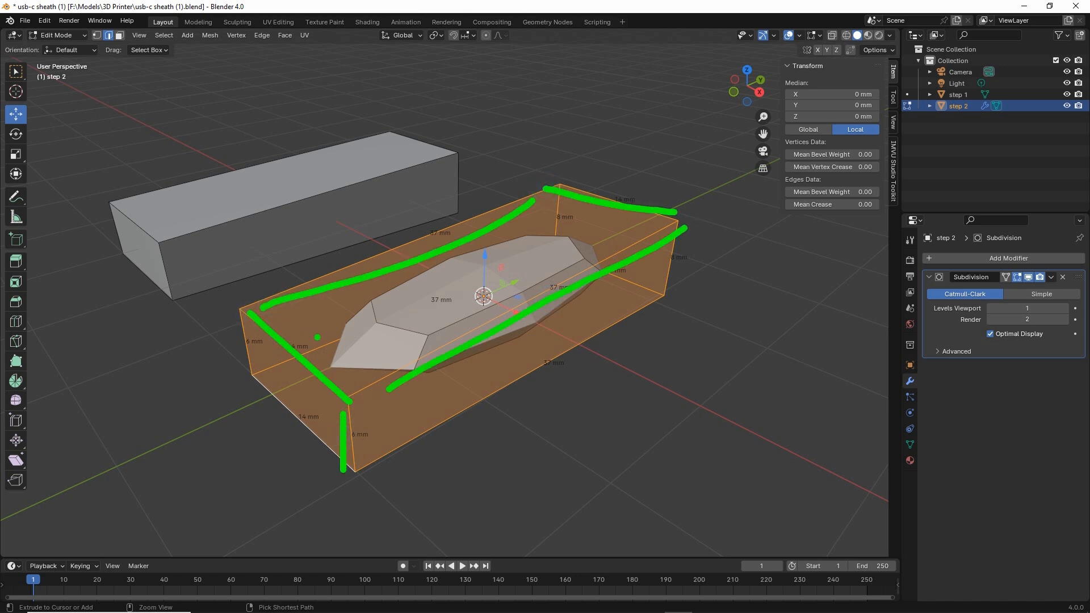
key(Escape)
middle_drag(453, 369, 451, 371)
Add three crosswise loop cuts to the "step 2" block, one at mid-length and one about 9.25 mm along Y to either side.
key(ctrl+2)
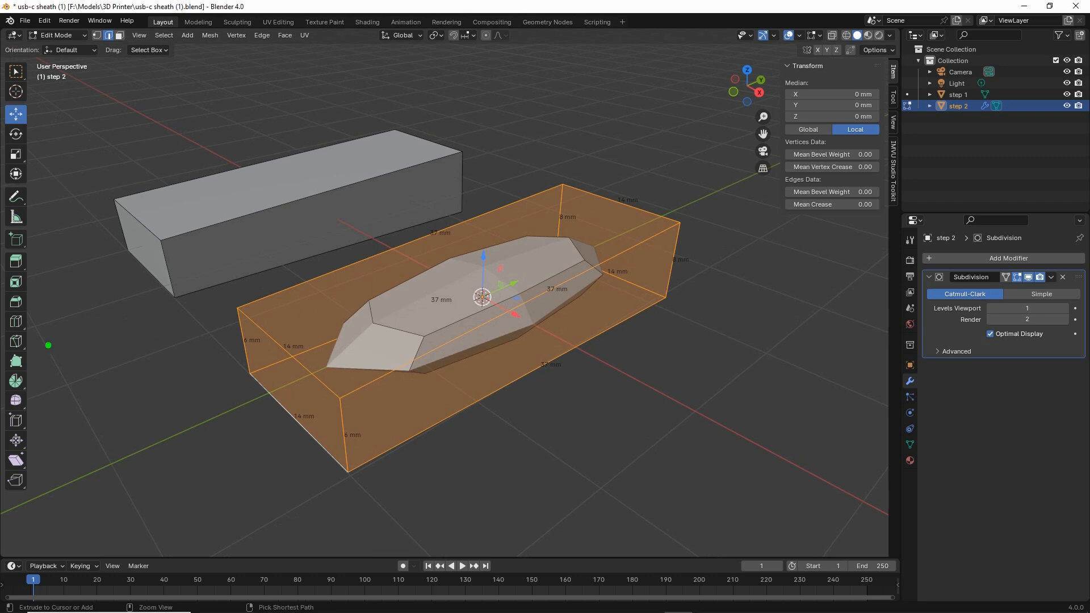
mouse_move(34, 322)
mouse_down()
mouse_move(120, 321)
mouse_move(41, 315)
mouse_move(47, 329)
mouse_up()
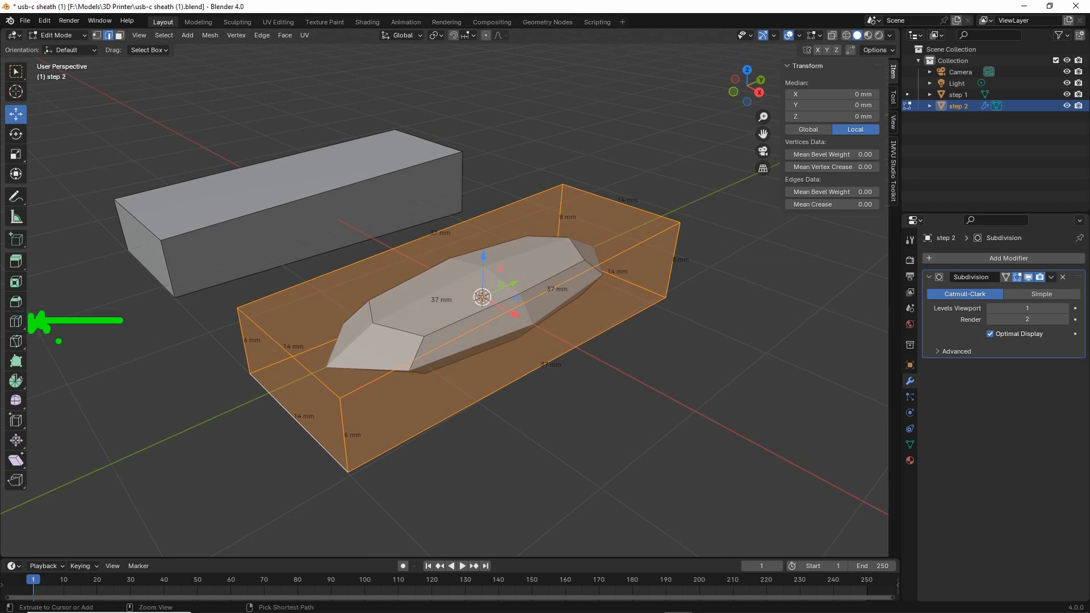
key(Escape)
middle_drag(393, 293, 439, 350)
scroll(439, 351, up, 2)
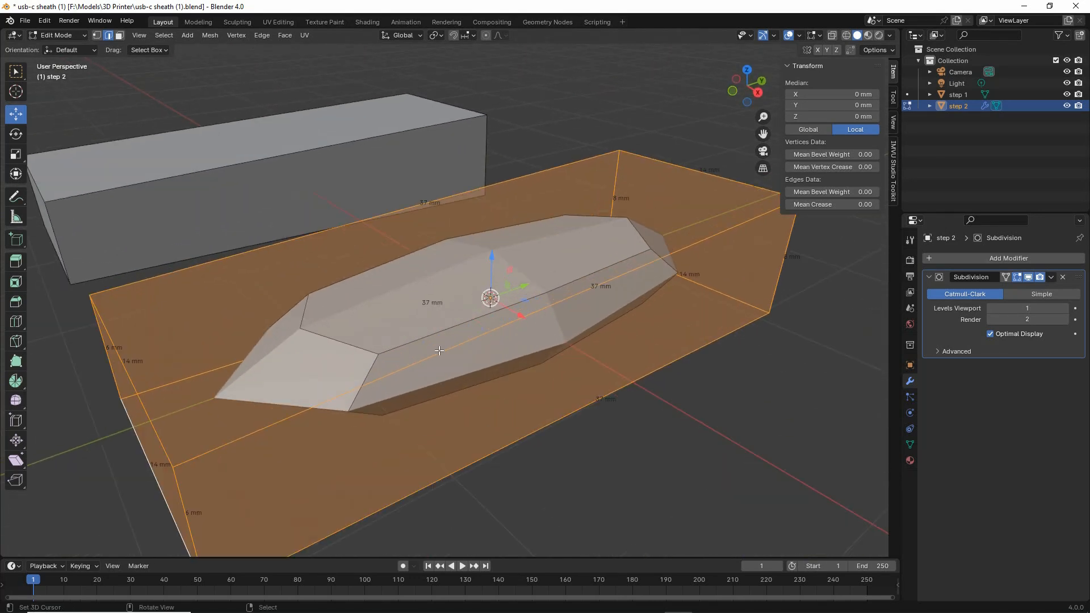
scroll(438, 350, down, 1)
middle_drag(594, 356, 581, 363)
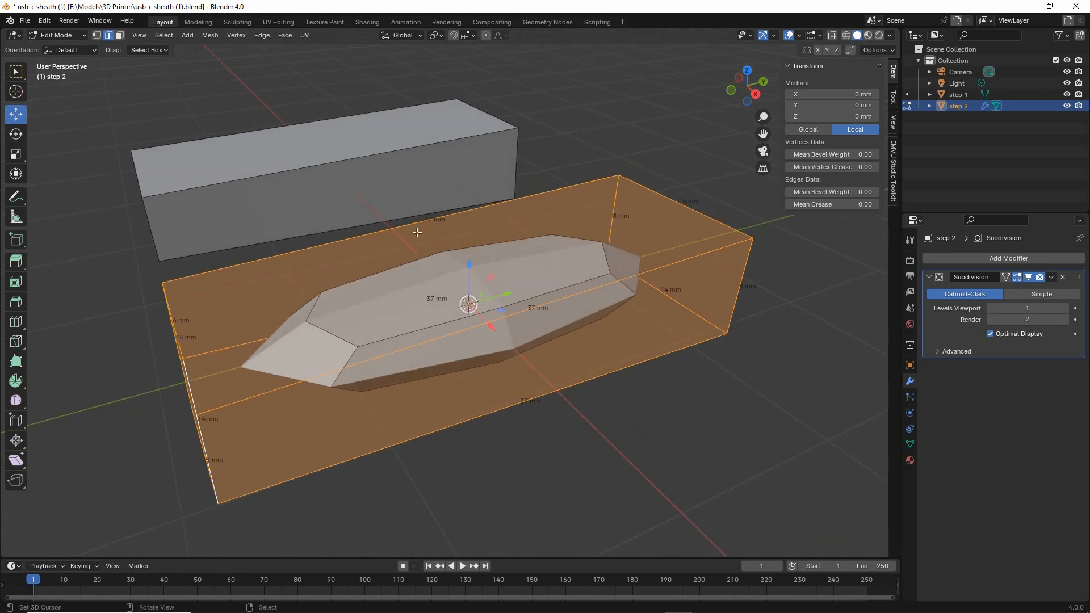
click(16, 321)
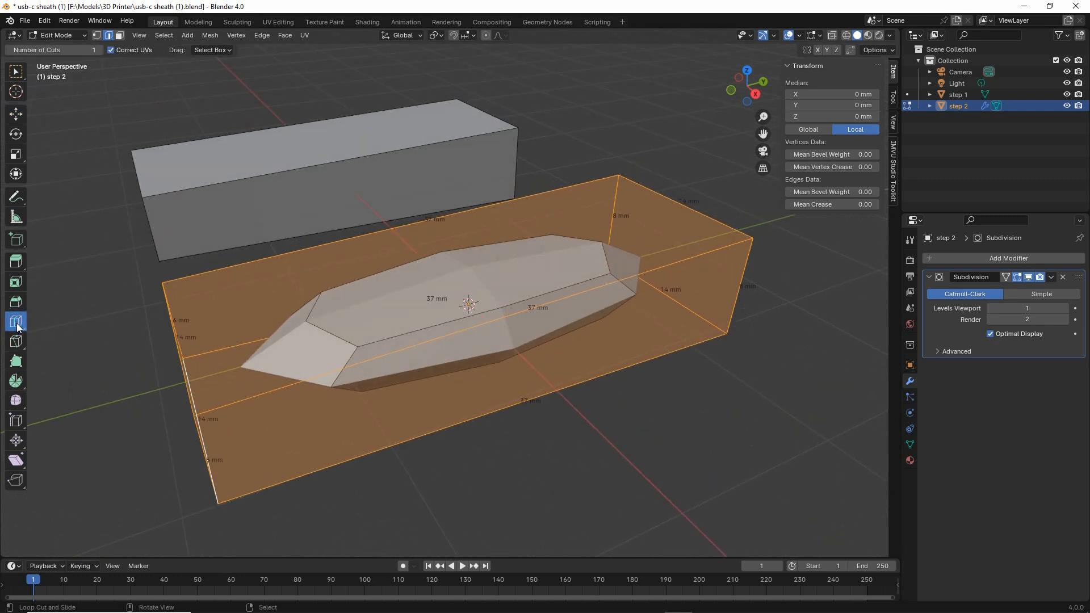
click(468, 303)
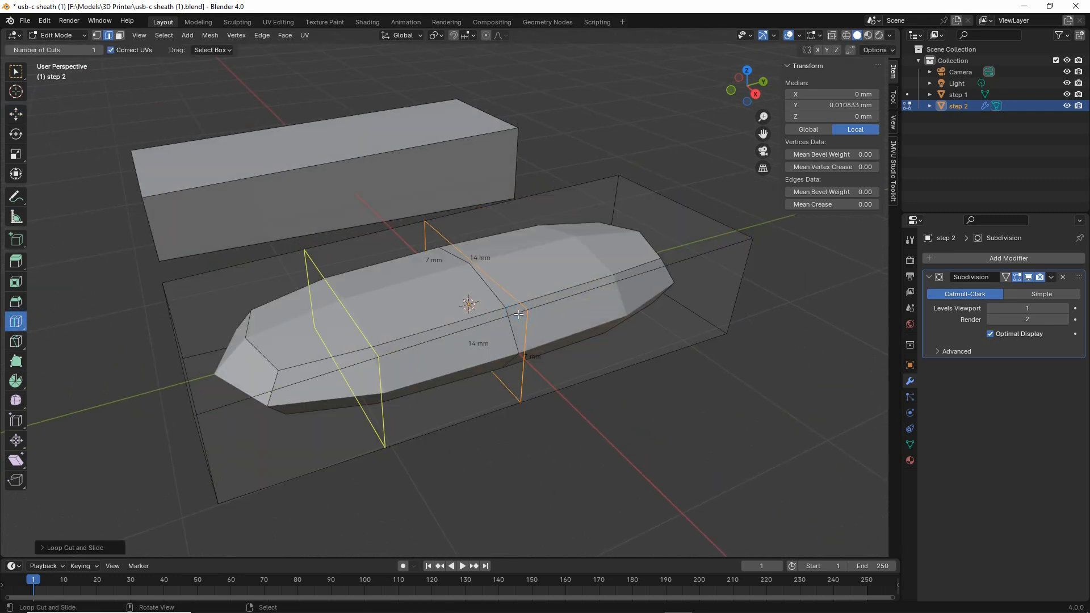
click(374, 358)
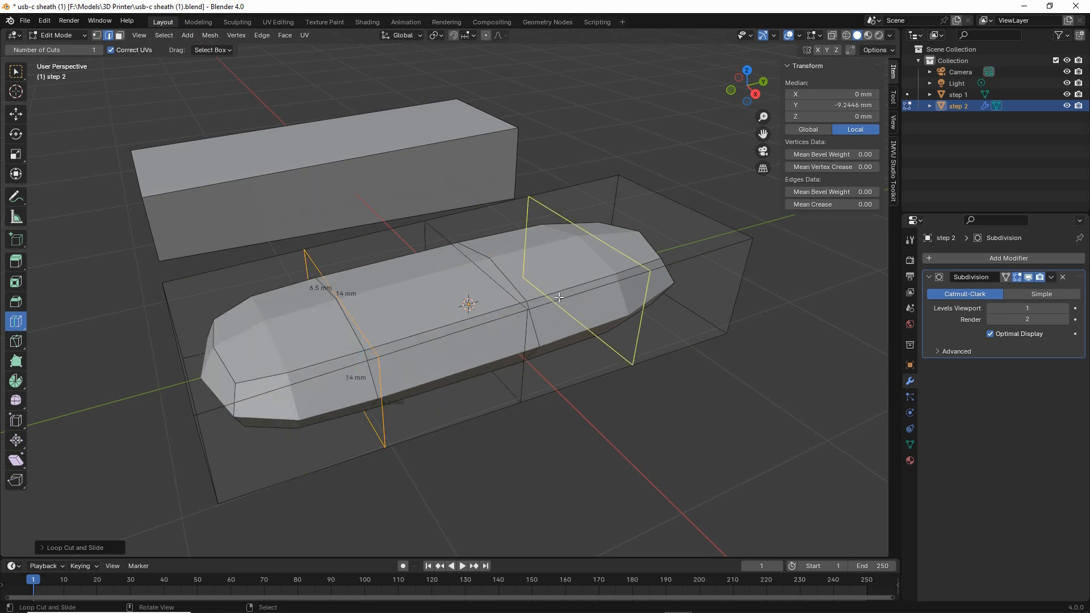
click(650, 271)
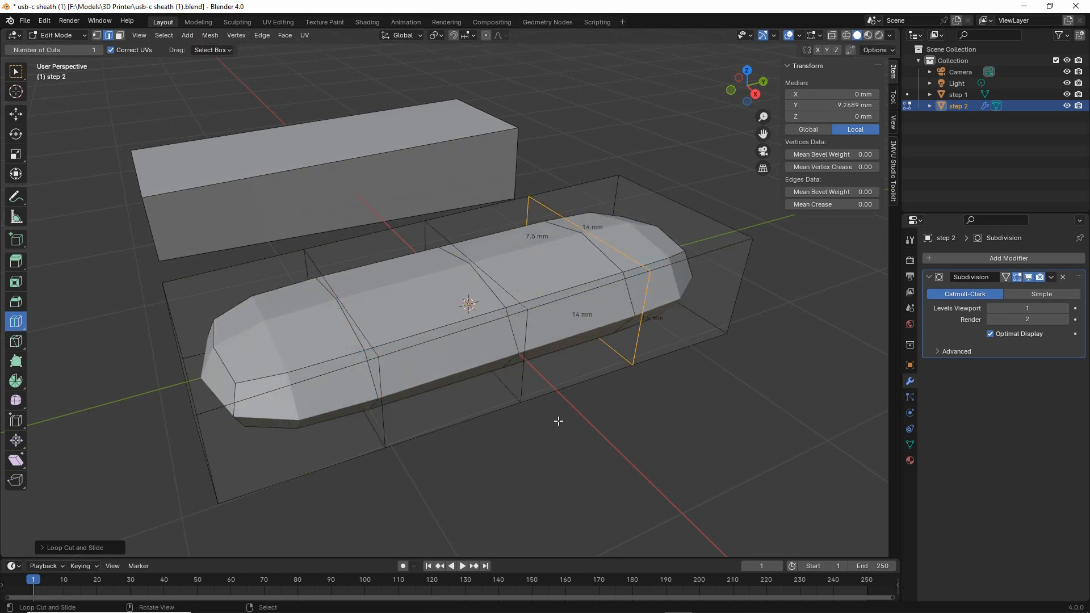
Add a lengthwise vertical loop cut down the middle of the block's width.
middle_drag(557, 419, 625, 402)
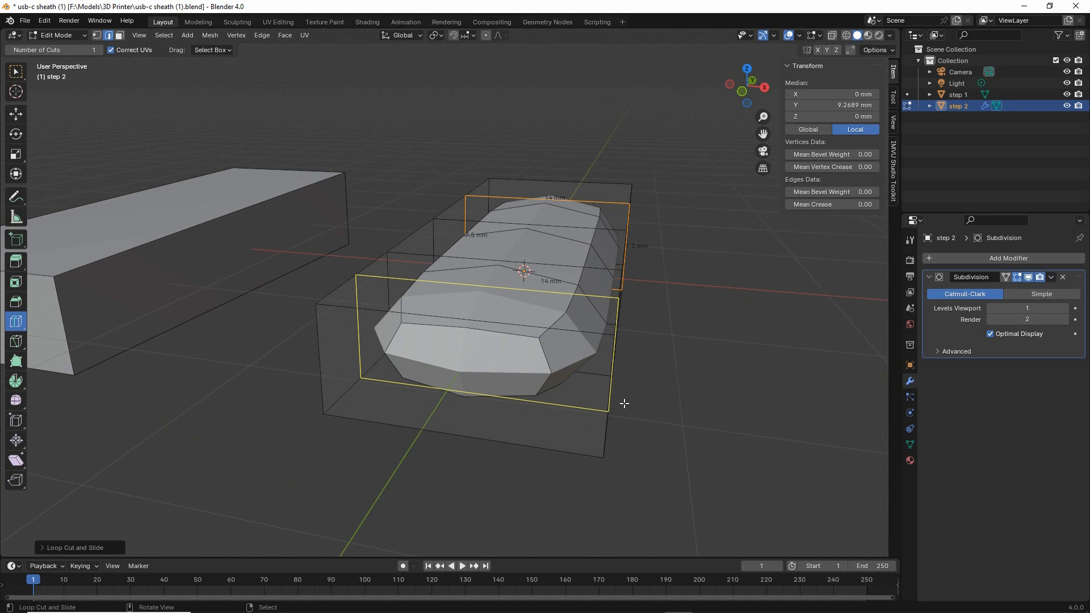
click(458, 311)
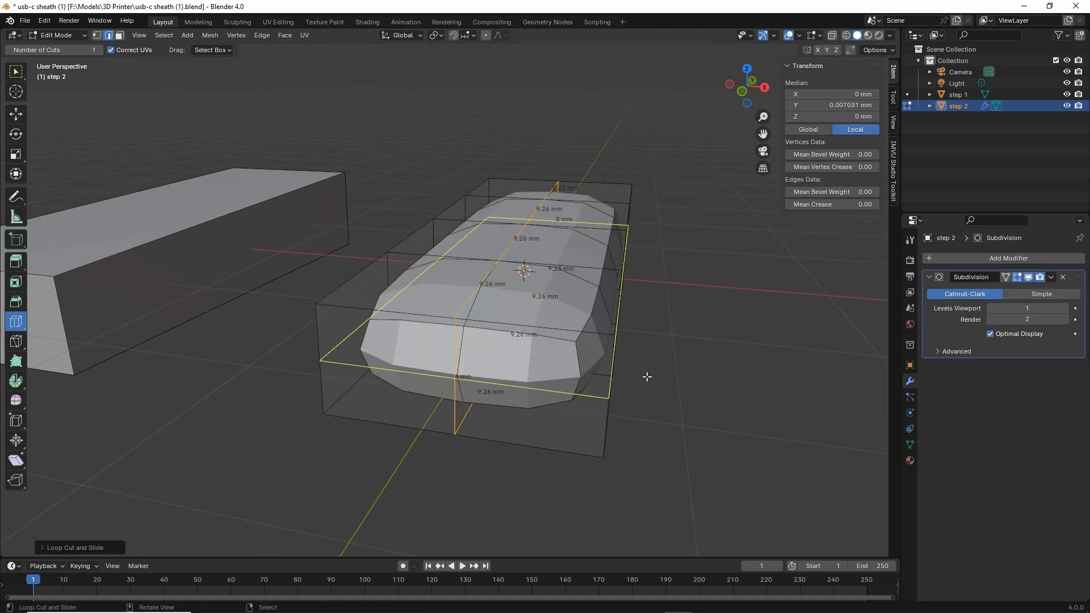
middle_drag(645, 377, 542, 393)
middle_drag(343, 398, 268, 382)
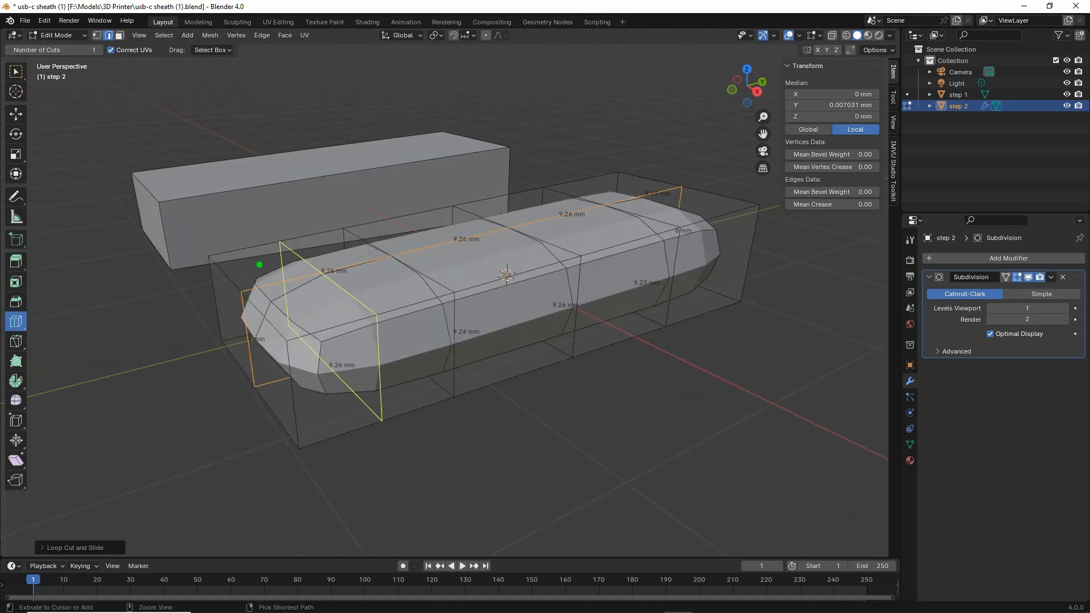
mouse_move(211, 257)
mouse_down()
mouse_move(292, 337)
mouse_move(311, 478)
mouse_move(191, 322)
mouse_up()
drag(199, 303, 199, 260)
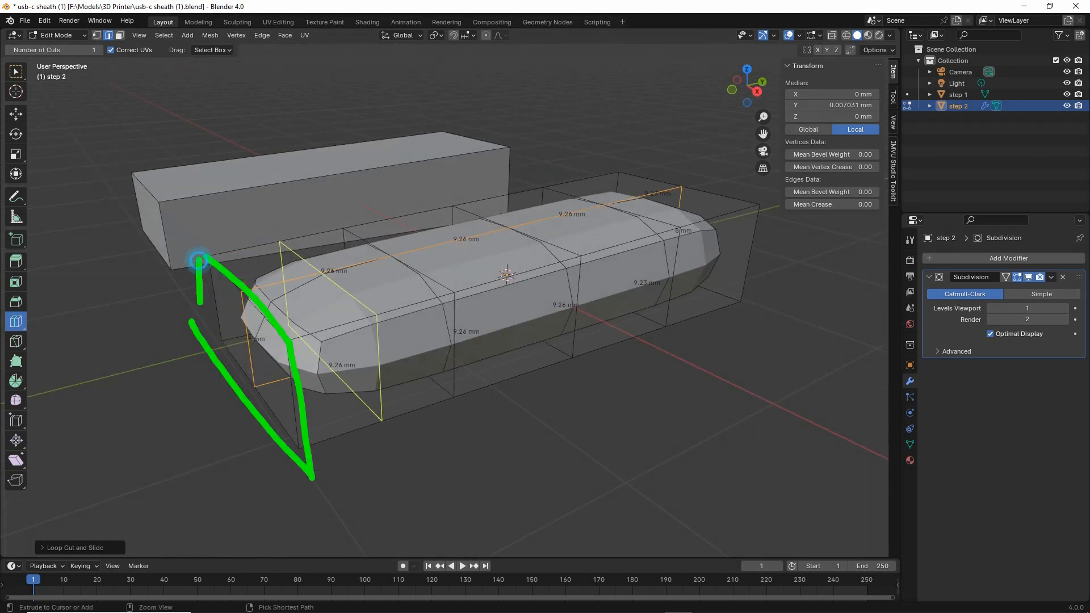
drag(613, 171, 748, 181)
mouse_move(759, 185)
mouse_down()
mouse_move(741, 306)
mouse_move(613, 179)
mouse_up()
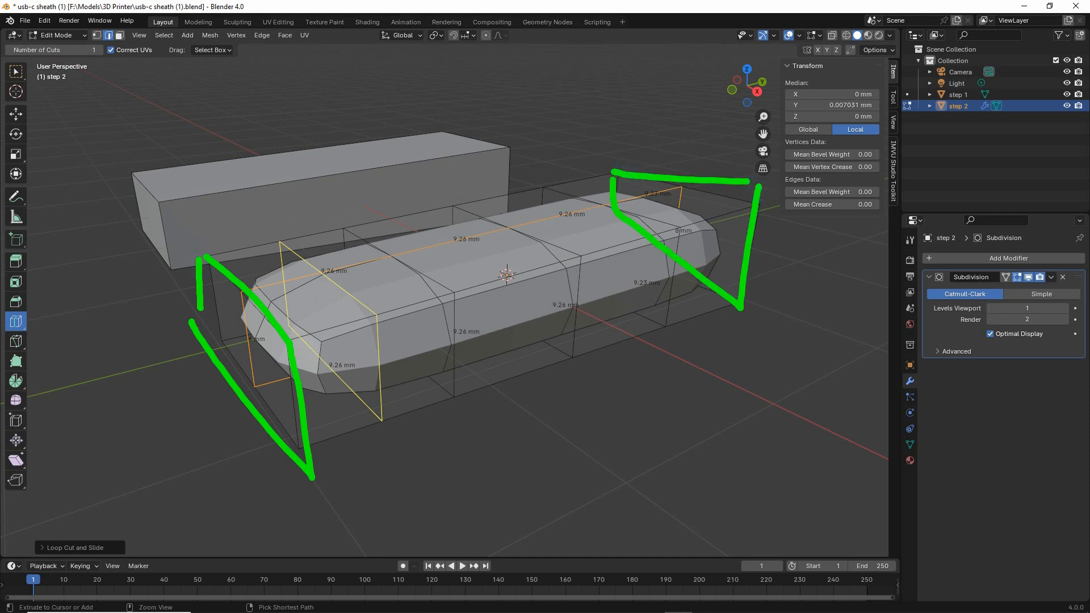
drag(601, 247, 685, 266)
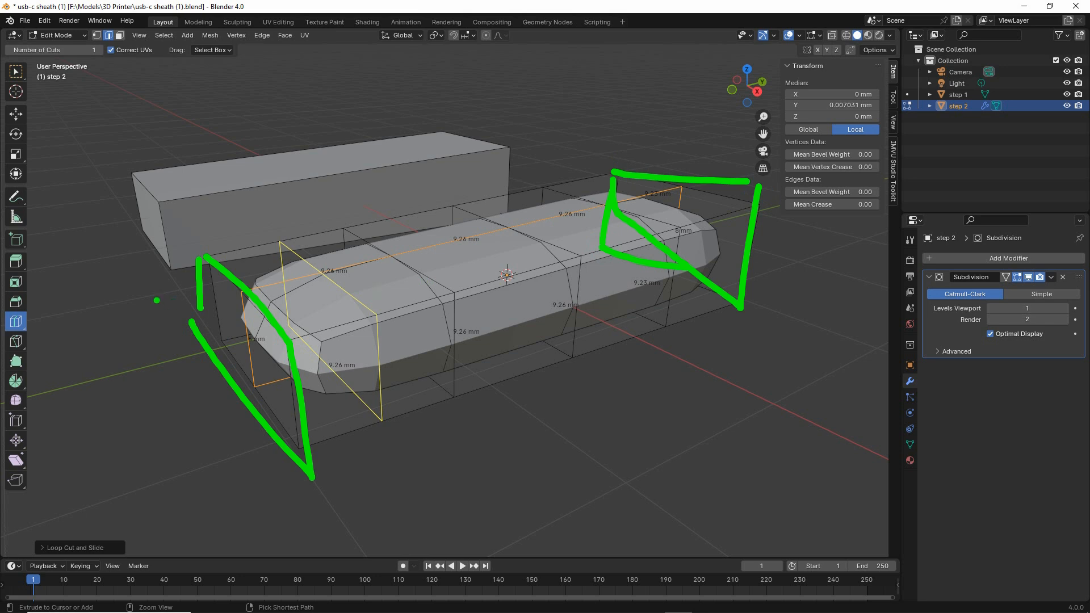
key(Escape)
click(264, 37)
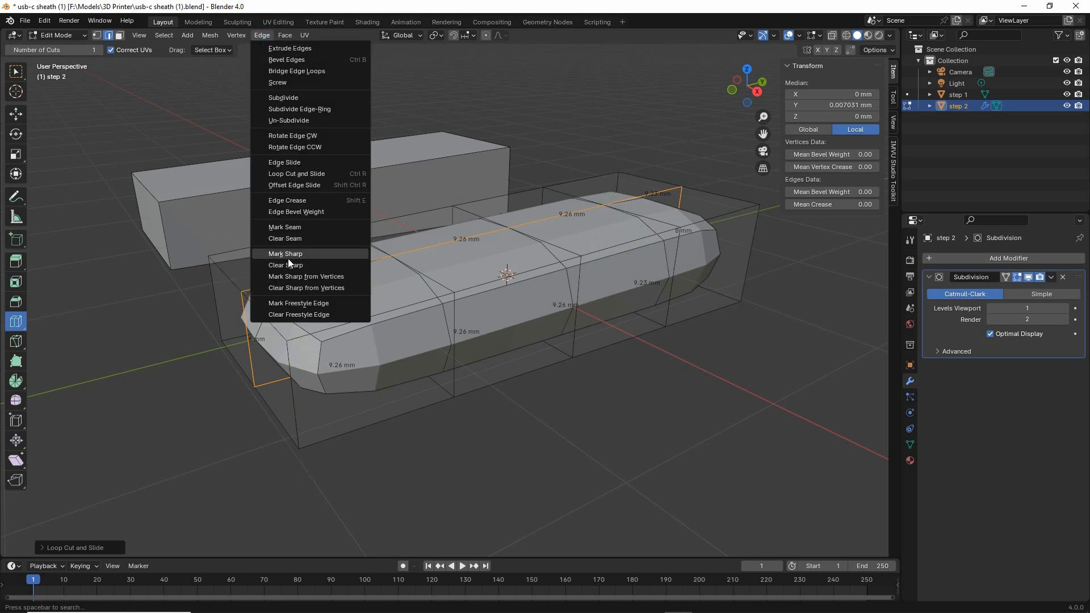
drag(309, 261, 272, 260)
drag(336, 239, 356, 259)
drag(358, 238, 329, 278)
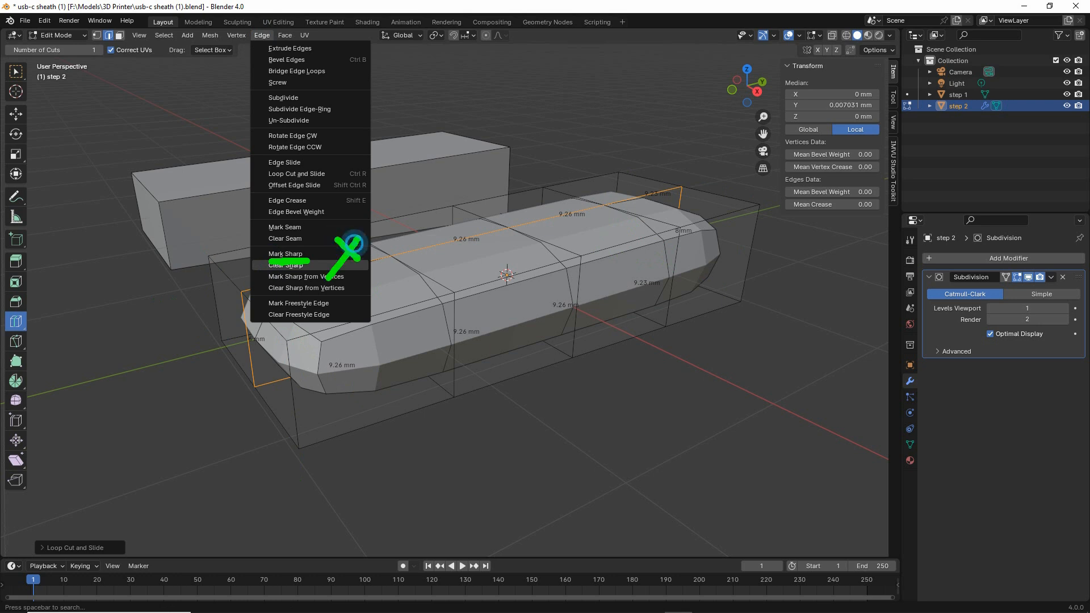
key(Escape)
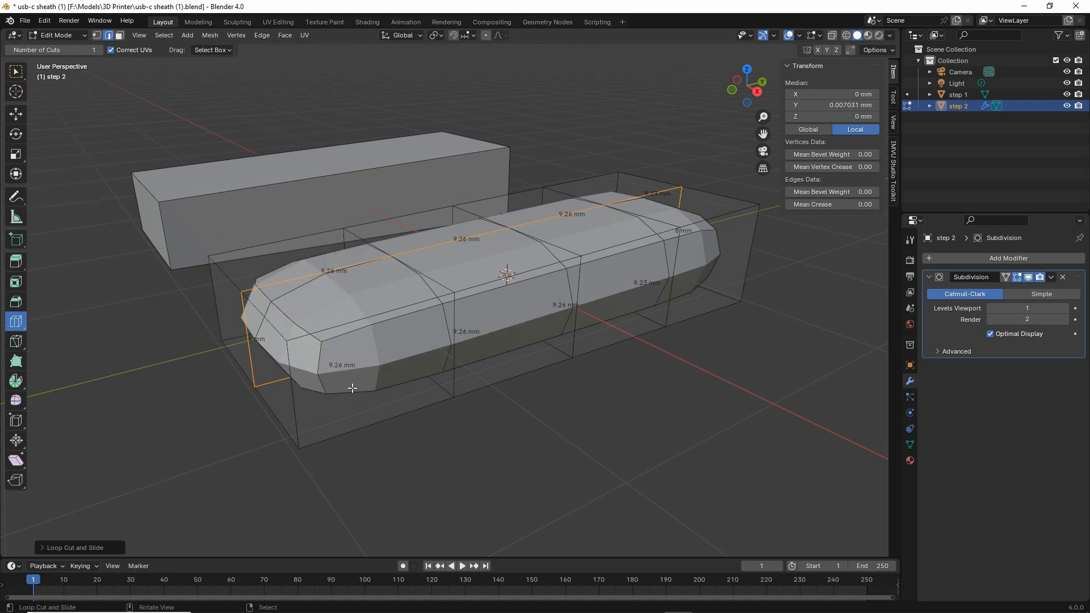
Add a crosswise loop cut at each end of the block, sliding them fully outward to Y -18.5 mm and Y 18.5 mm.
click(379, 318)
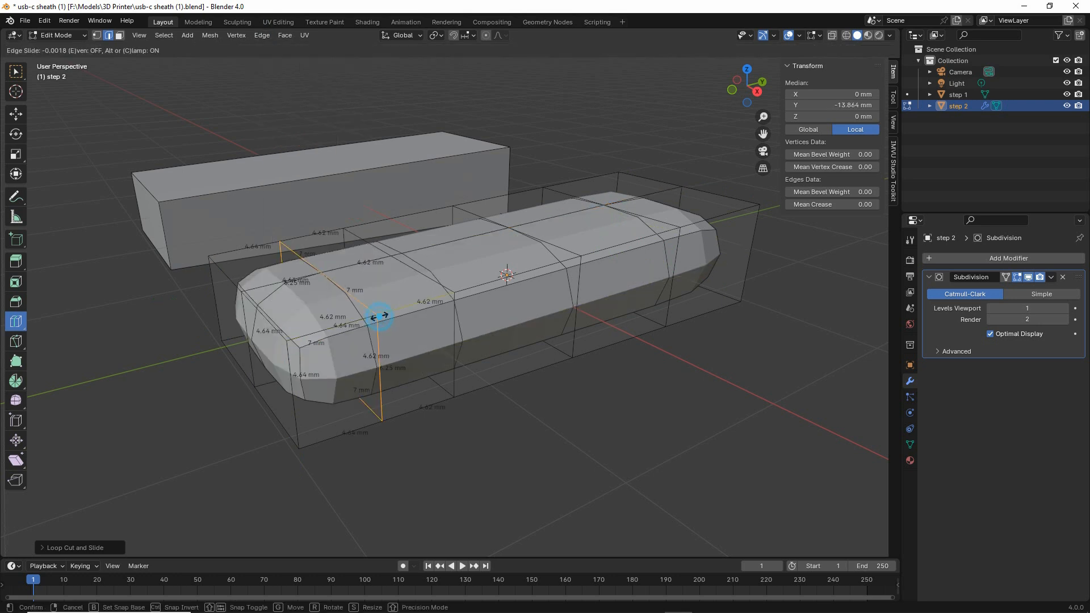
drag(379, 316, 243, 357)
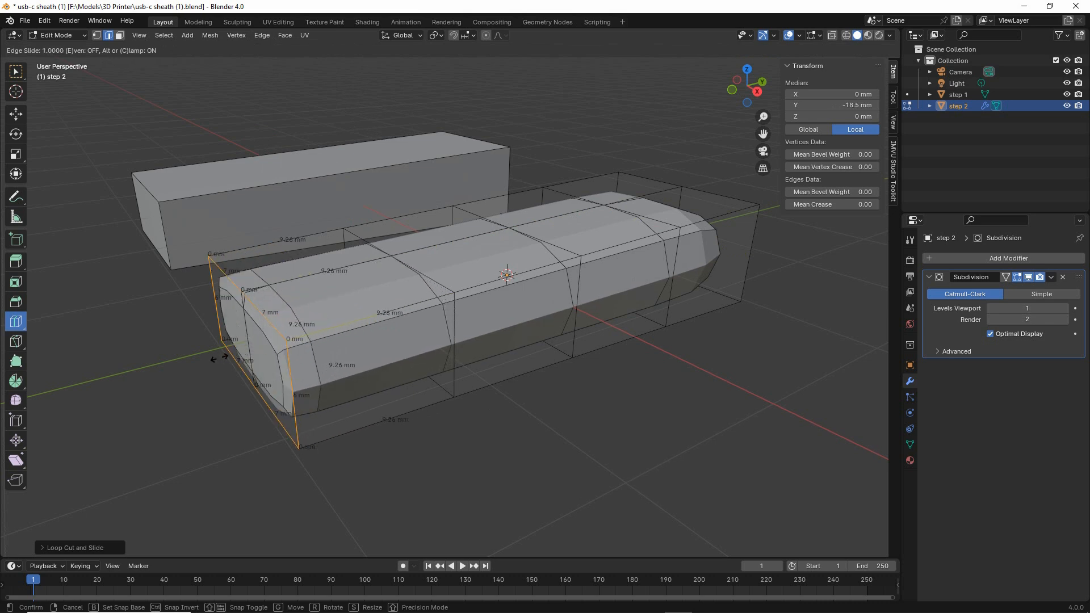
drag(205, 357, 205, 358)
middle_drag(623, 363, 538, 363)
drag(623, 292, 737, 314)
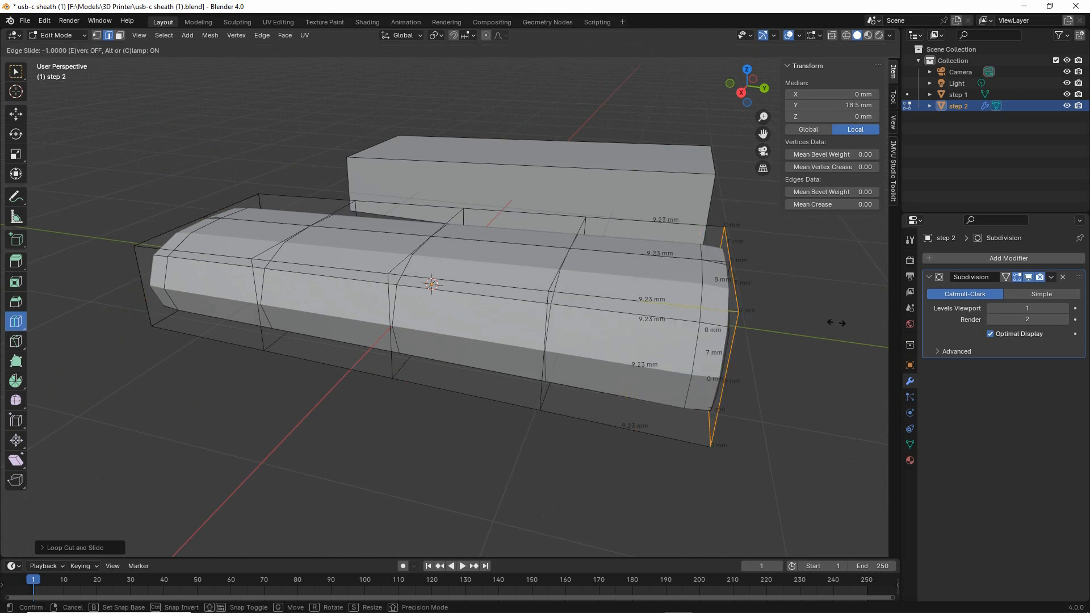
drag(838, 323, 839, 323)
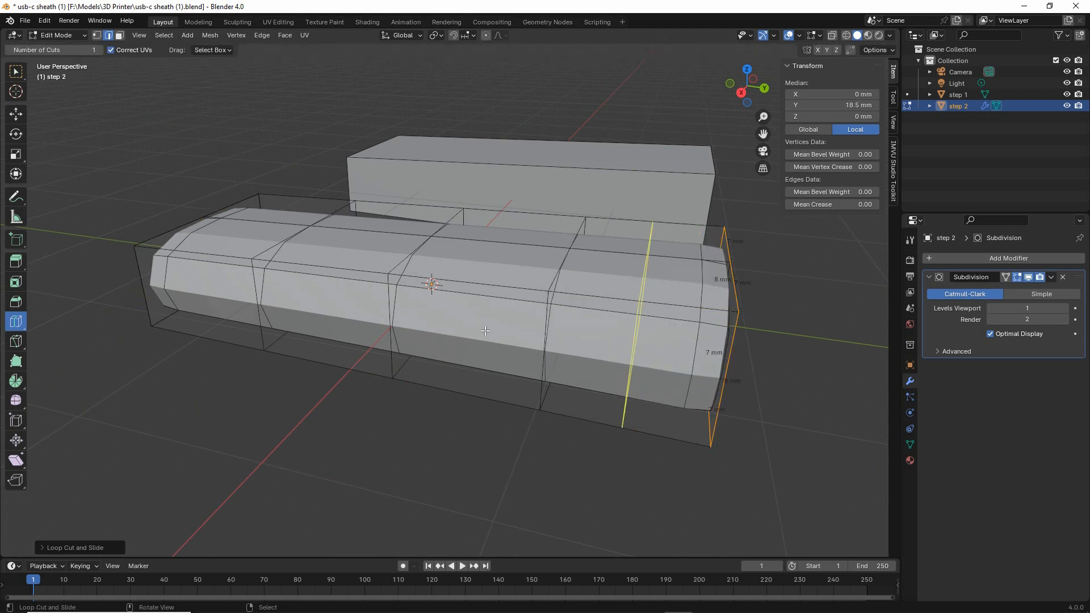
Set the Subdivision modifier's viewport levels to 2 on the "step 2" block.
middle_drag(641, 301, 434, 329)
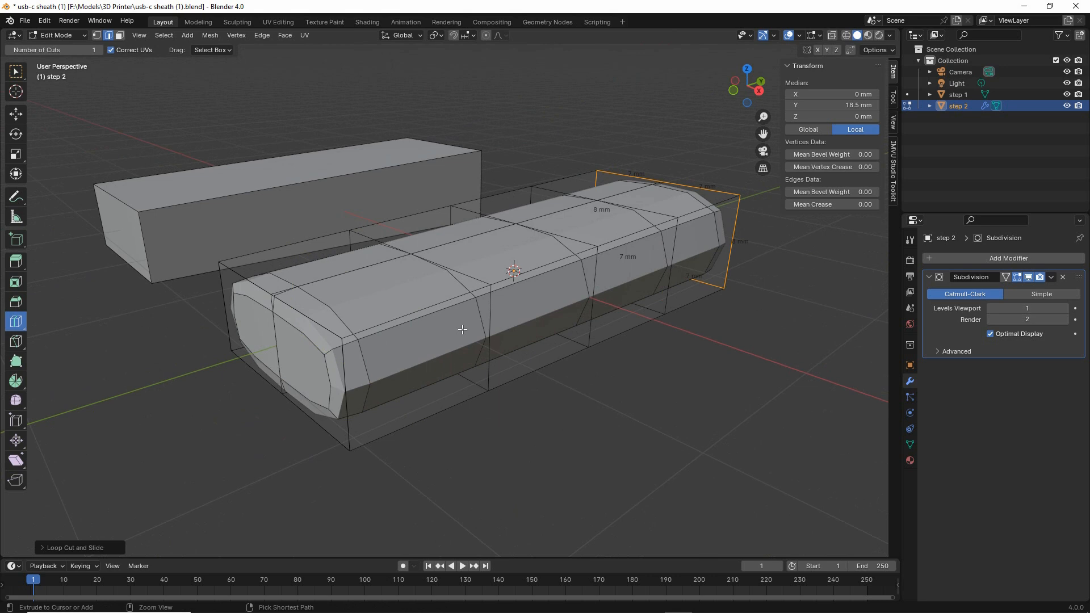
drag(939, 318, 992, 320)
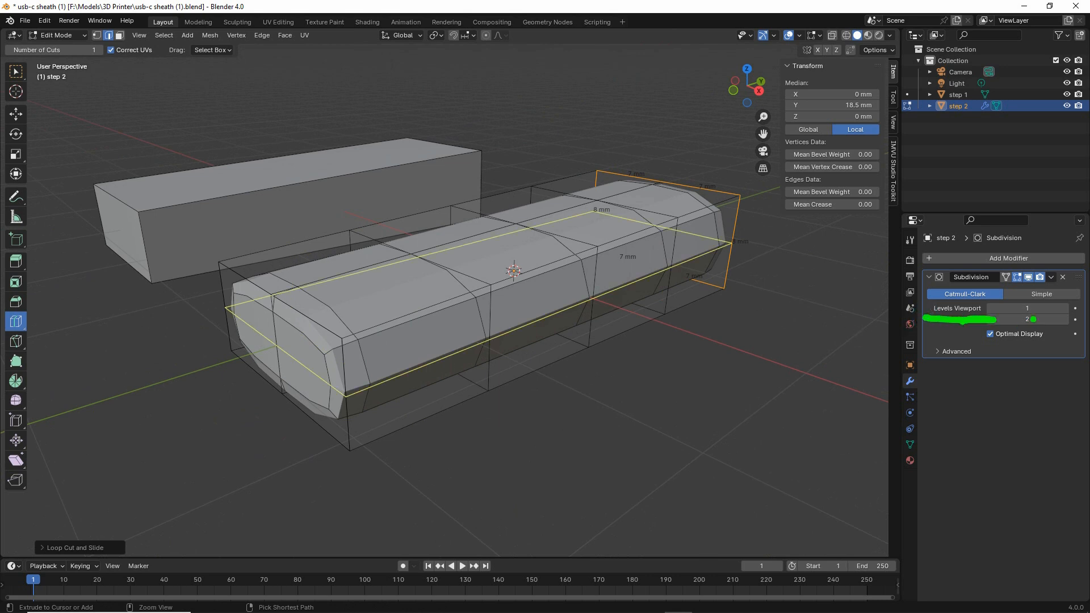
click(1065, 308)
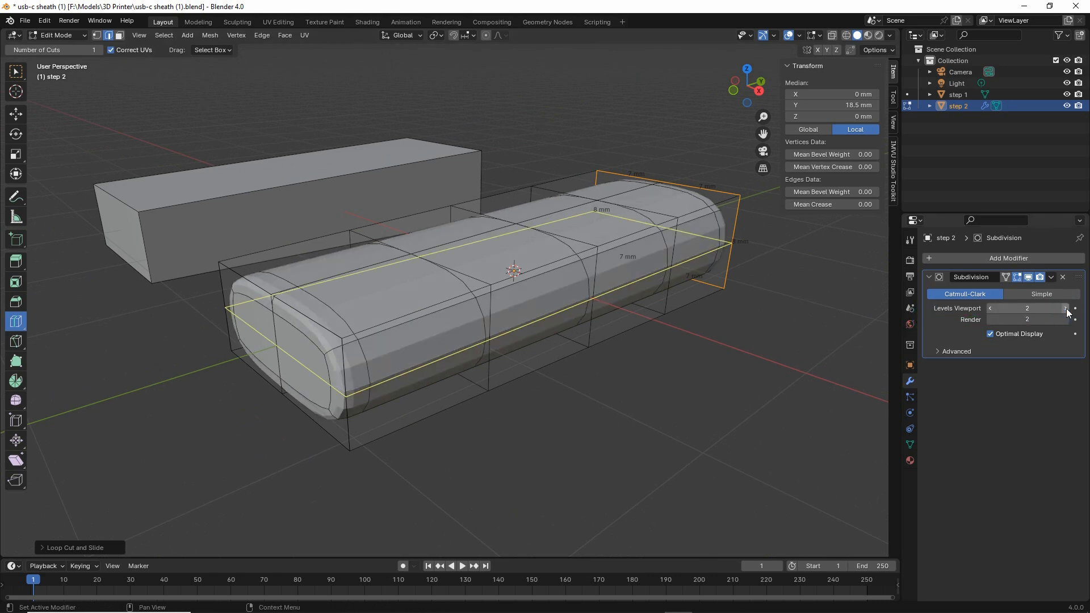
Set the Subdivision modifier's viewport levels to 3 on the "step 2" block.
click(1067, 309)
middle_drag(448, 326, 461, 328)
Examine the rounded block's end outline, its long sides and the mid-height line running around it.
key(ctrl+2)
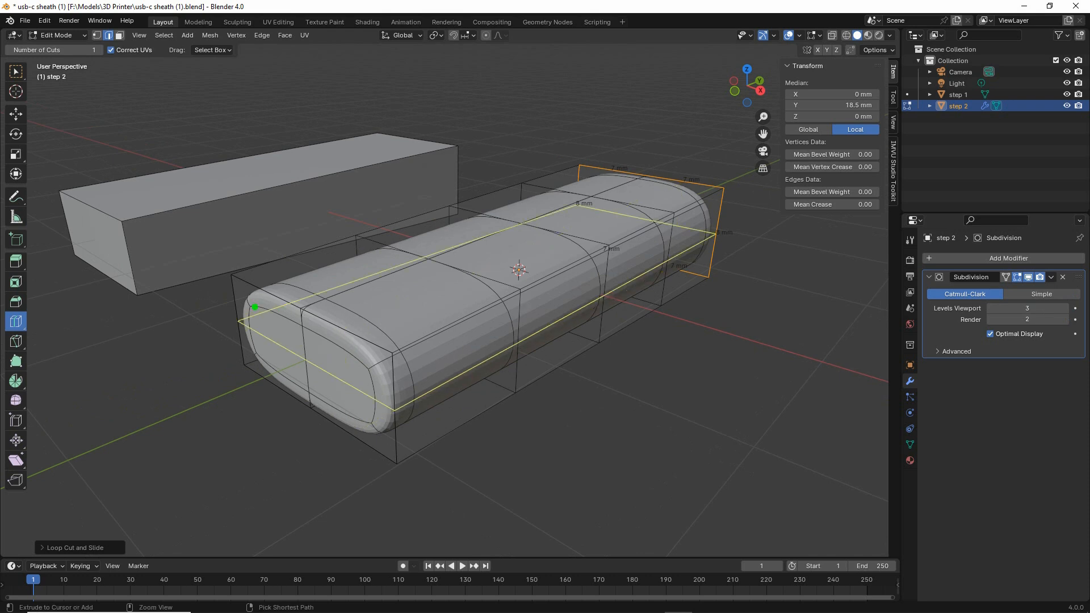
mouse_move(233, 277)
mouse_down()
mouse_move(234, 310)
mouse_move(426, 434)
mouse_move(276, 308)
mouse_up()
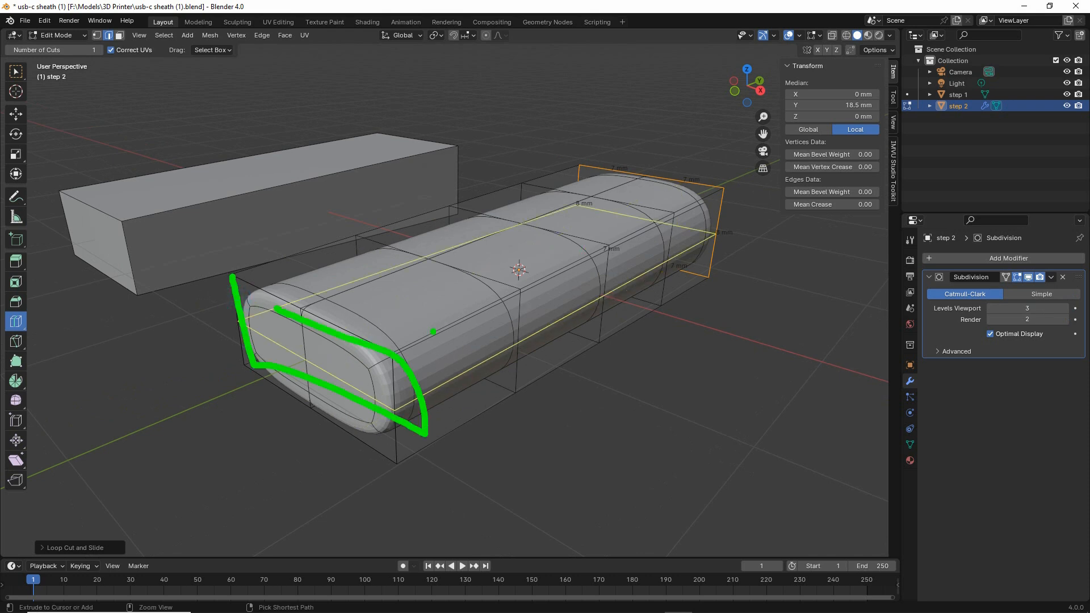
key(Escape)
drag(465, 319, 332, 373)
middle_drag(568, 386, 428, 380)
drag(517, 333, 774, 425)
middle_drag(737, 415, 499, 359)
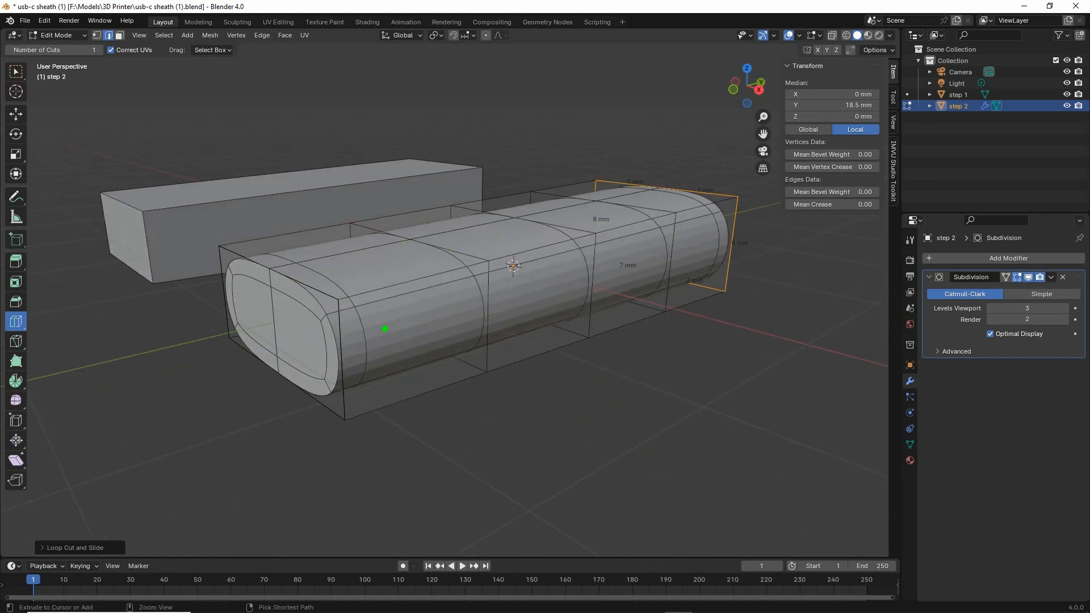
mouse_move(226, 293)
mouse_down()
mouse_move(309, 349)
mouse_move(757, 237)
mouse_up()
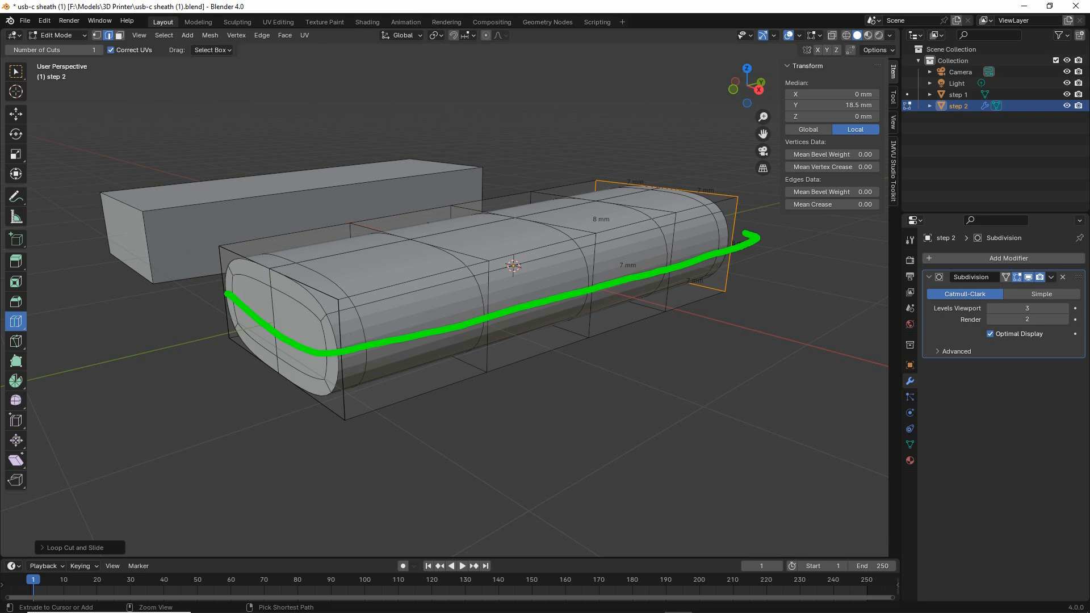
mouse_move(227, 295)
mouse_down()
mouse_move(529, 233)
mouse_move(738, 230)
mouse_up()
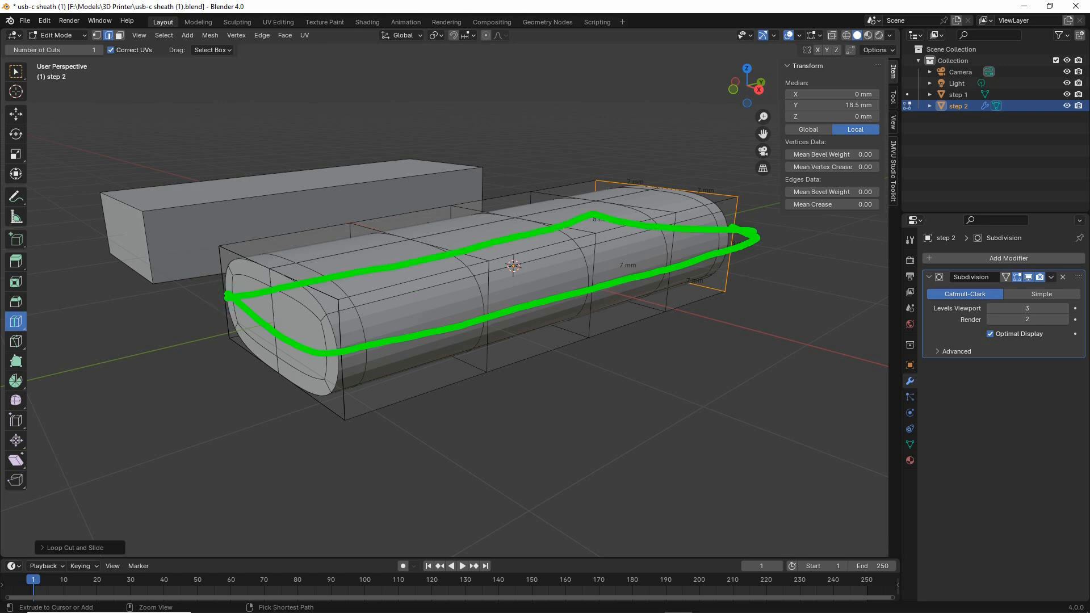
key(Escape)
mouse_move(437, 355)
middle_down()
mouse_move(471, 342)
mouse_move(483, 351)
mouse_move(494, 333)
mouse_move(484, 318)
middle_up()
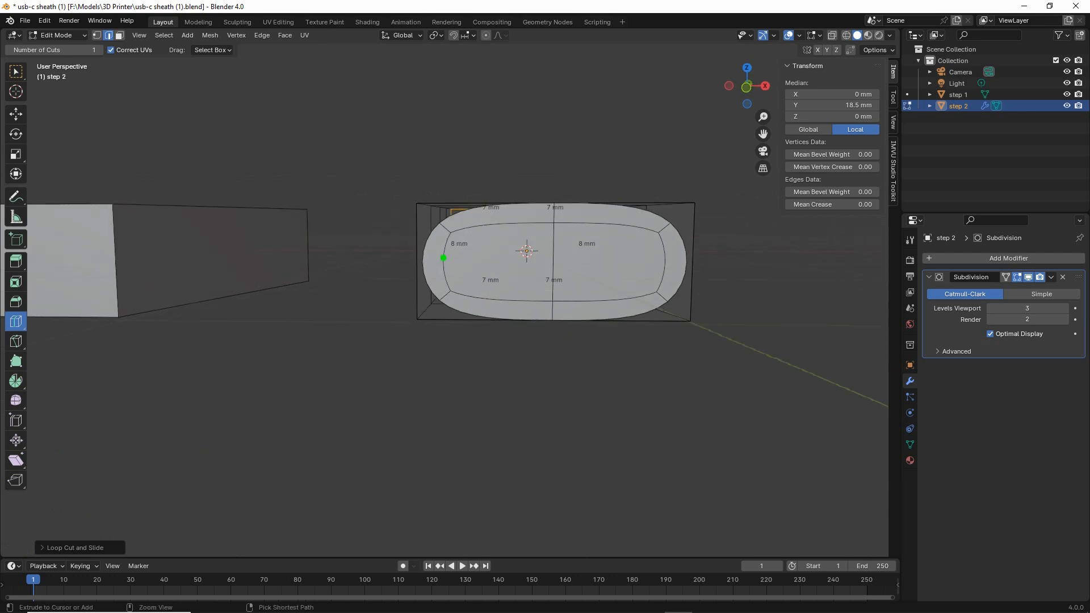
drag(510, 201, 430, 229)
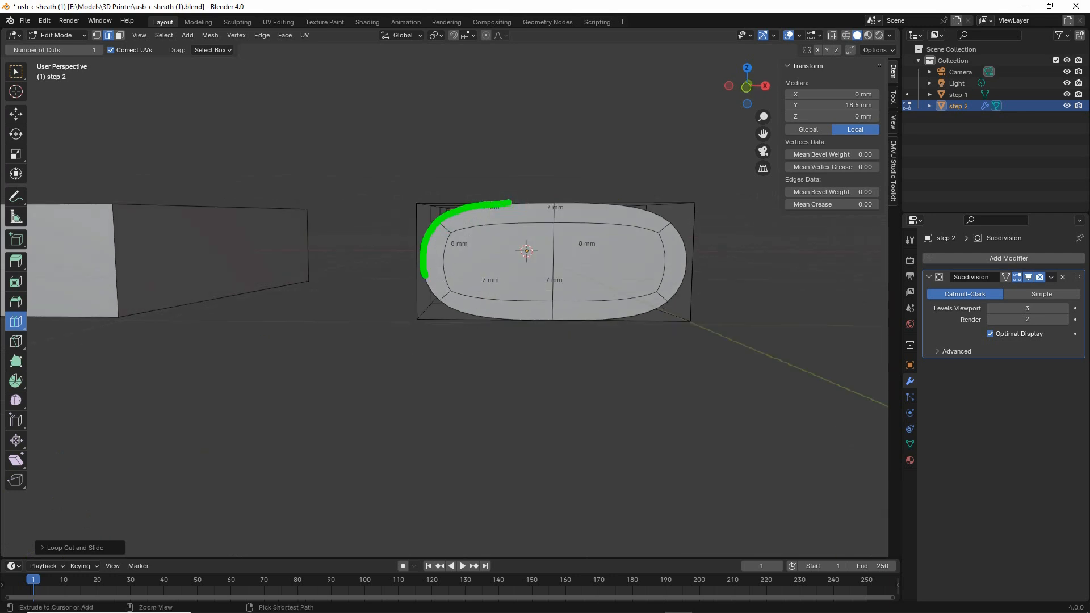
key(Escape)
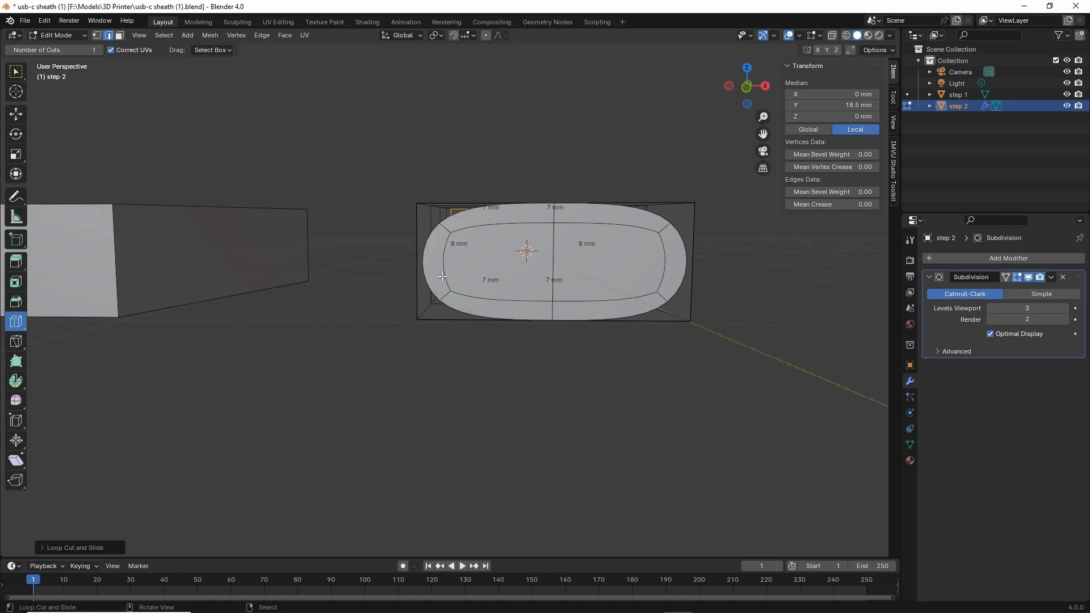
Try a horizontal loop cut around the block's mid-height, check its effect on the rounded corners, and undo it.
click(420, 258)
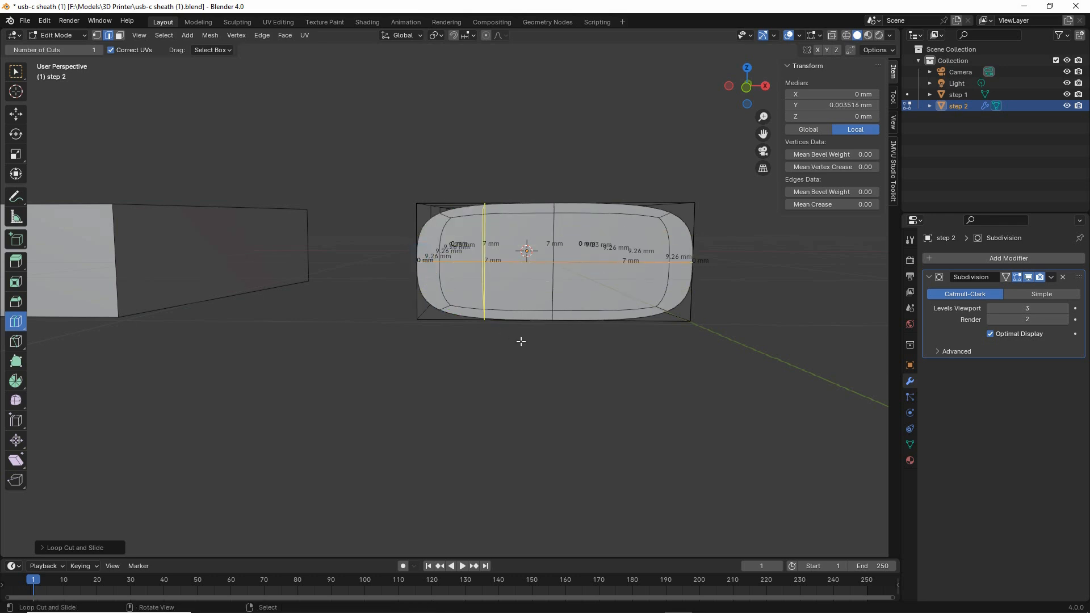
middle_drag(664, 352, 585, 355)
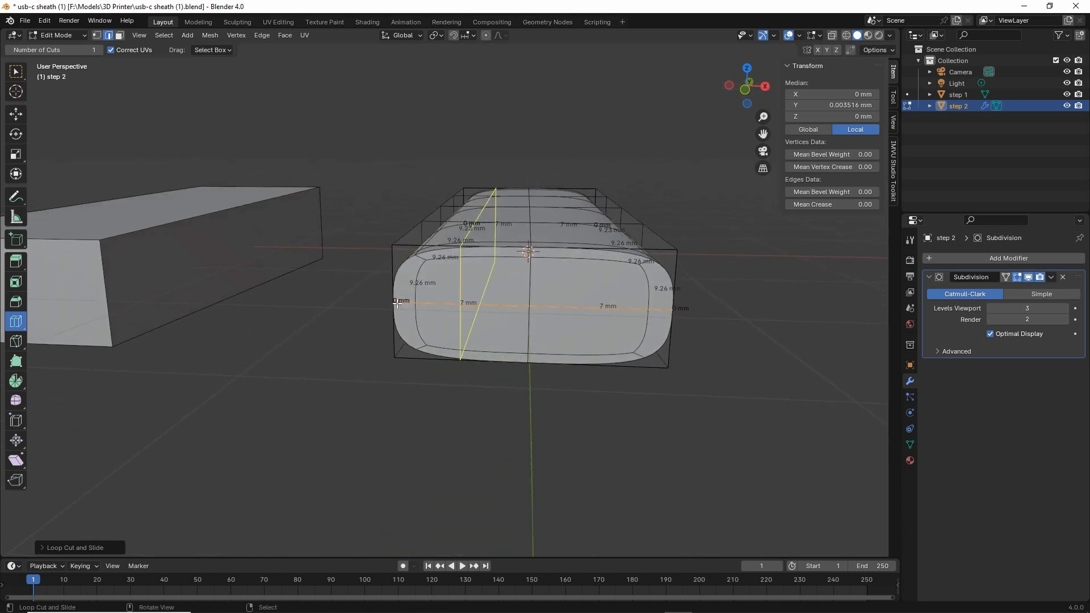
drag(391, 300, 453, 247)
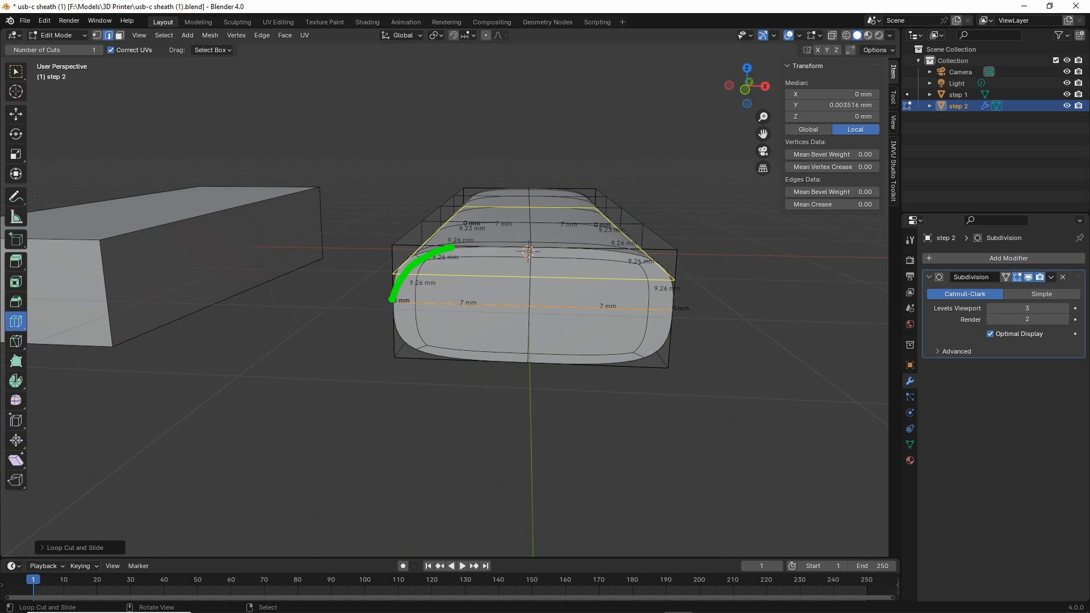
drag(389, 301, 471, 366)
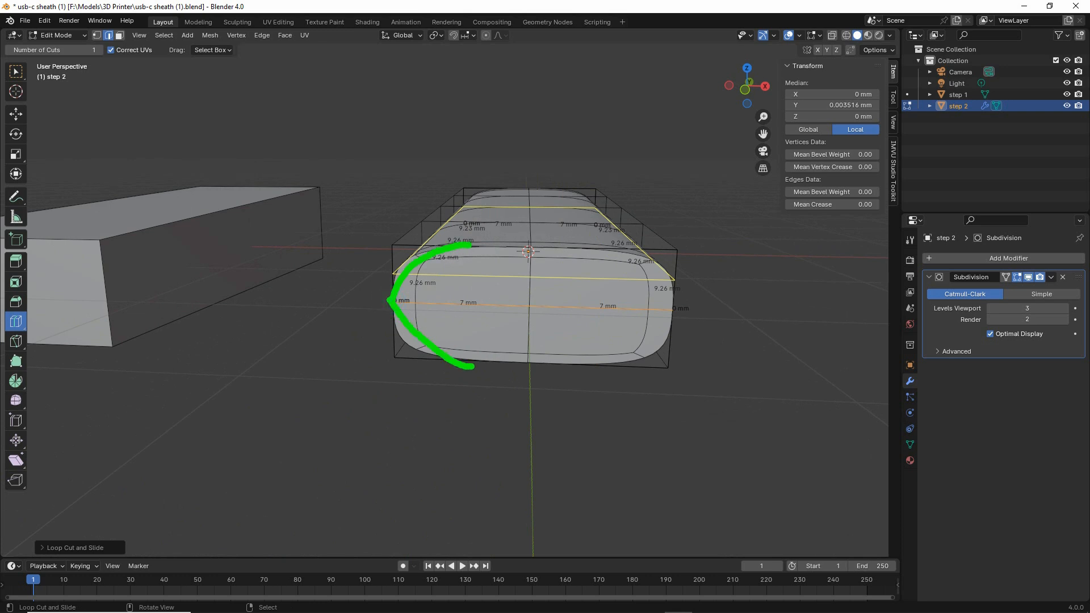
drag(672, 328, 592, 358)
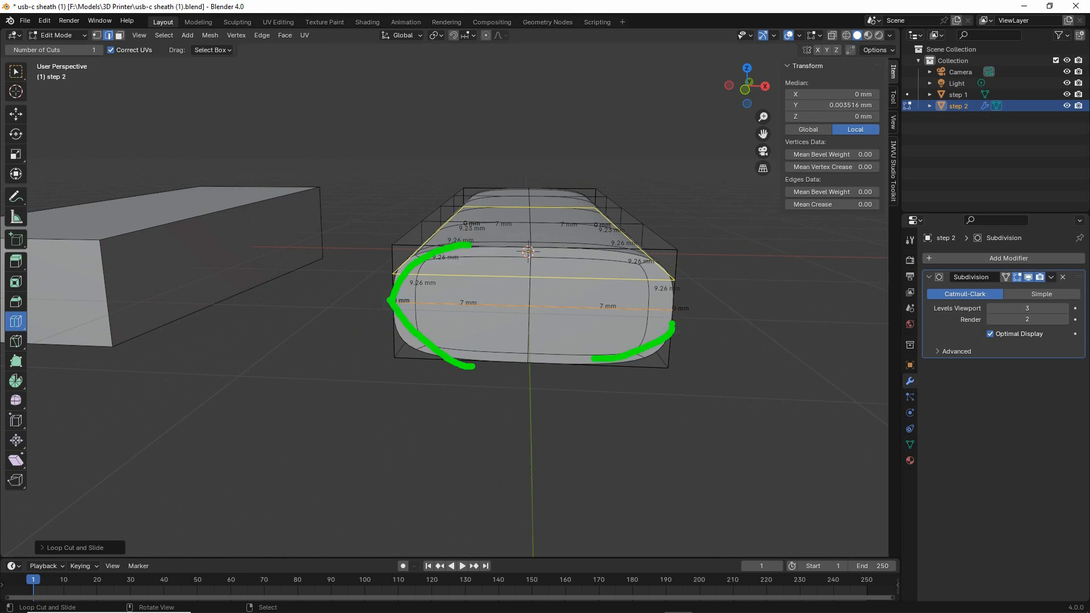
drag(676, 328, 645, 262)
key(Escape)
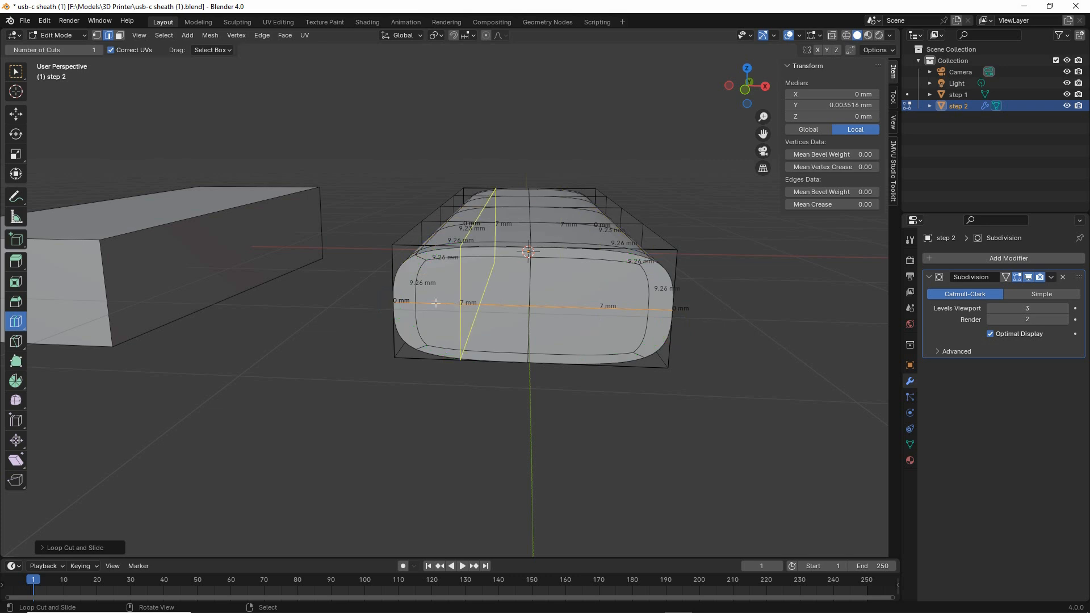
scroll(462, 374, up, 1)
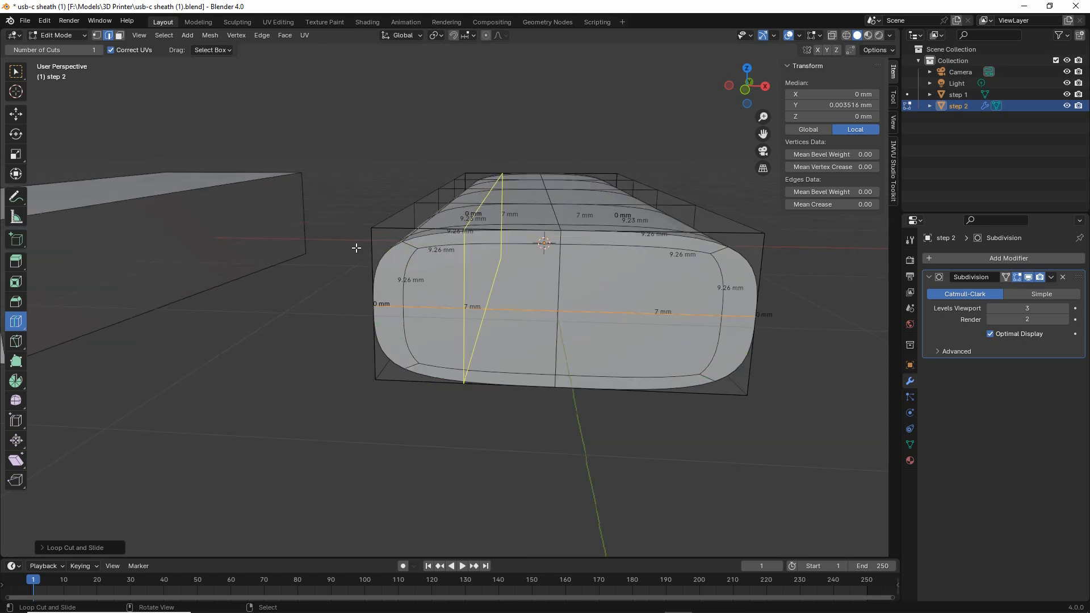
click(44, 20)
click(53, 35)
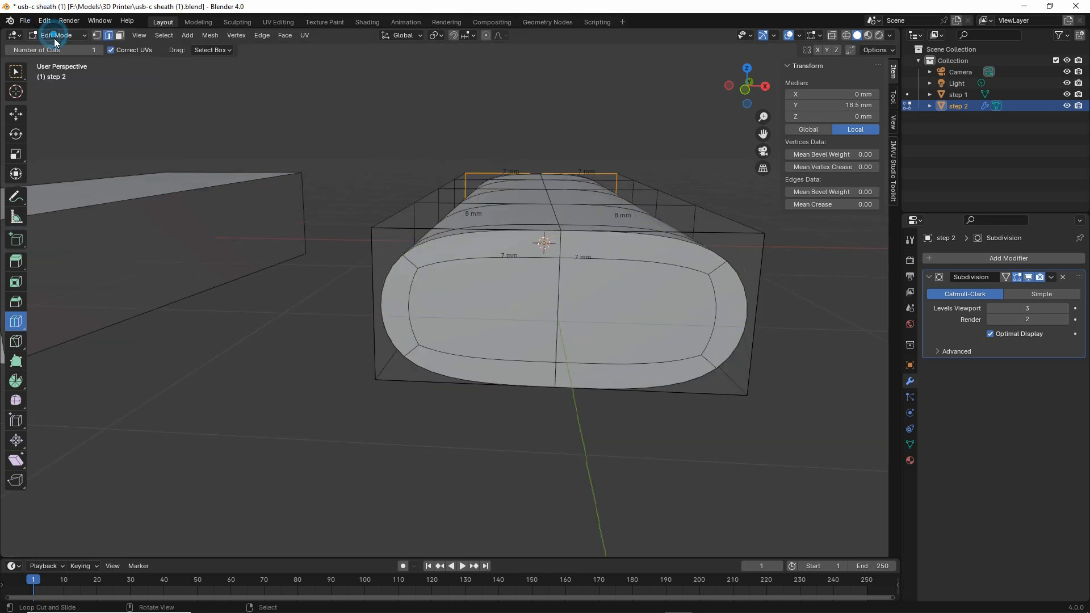
Set the Subdivision modifier's viewport levels to 4 on the "step 2" block and view the smoother sides.
middle_drag(507, 362, 453, 359)
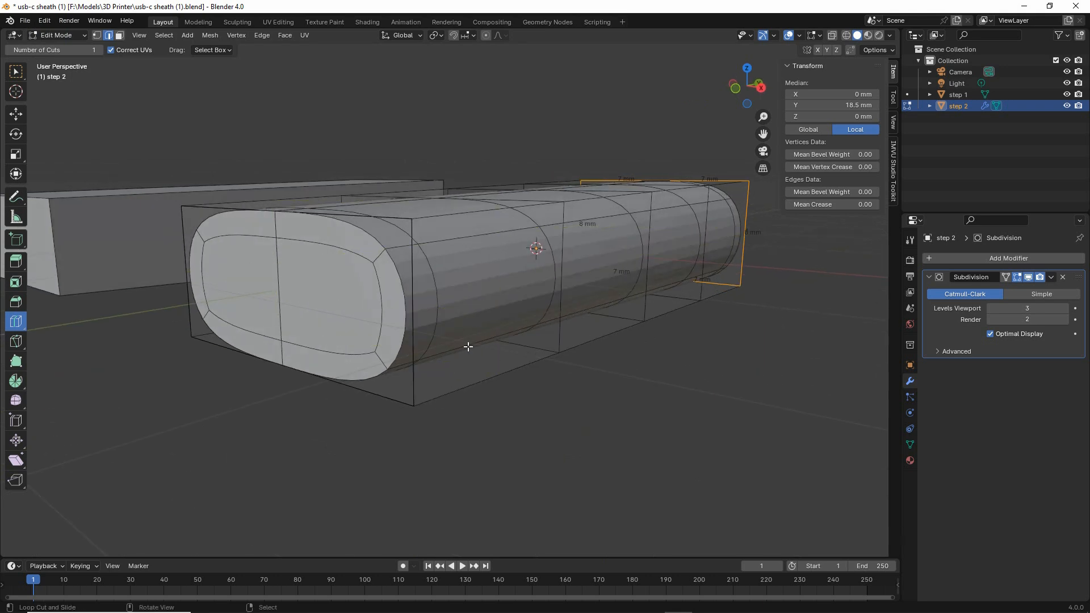
mouse_move(603, 372)
middle_down()
mouse_move(567, 385)
mouse_move(601, 382)
mouse_move(590, 384)
middle_up()
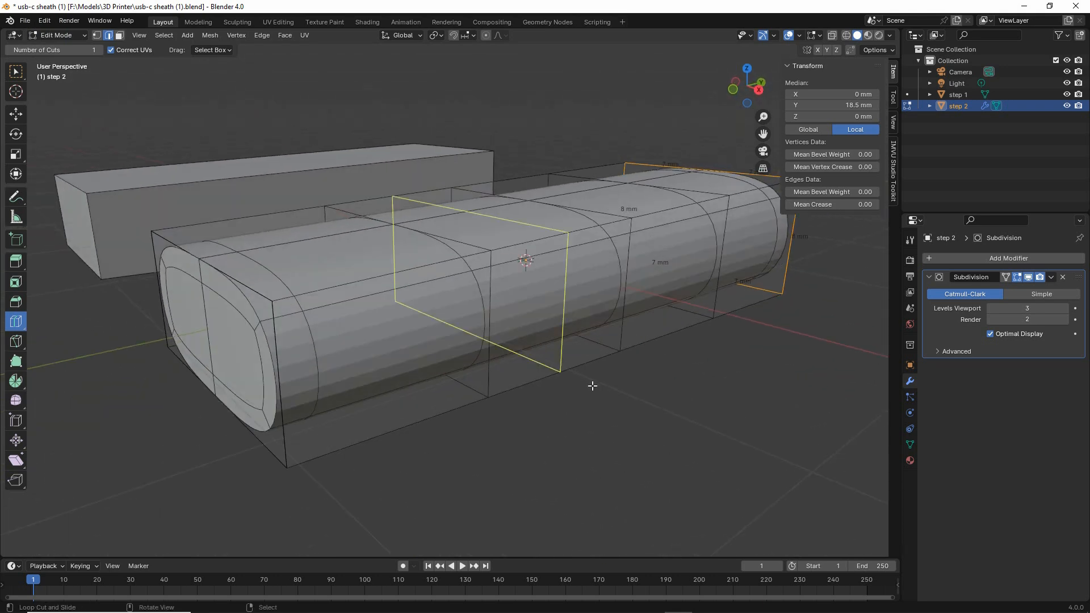
click(1065, 312)
middle_drag(471, 377, 503, 365)
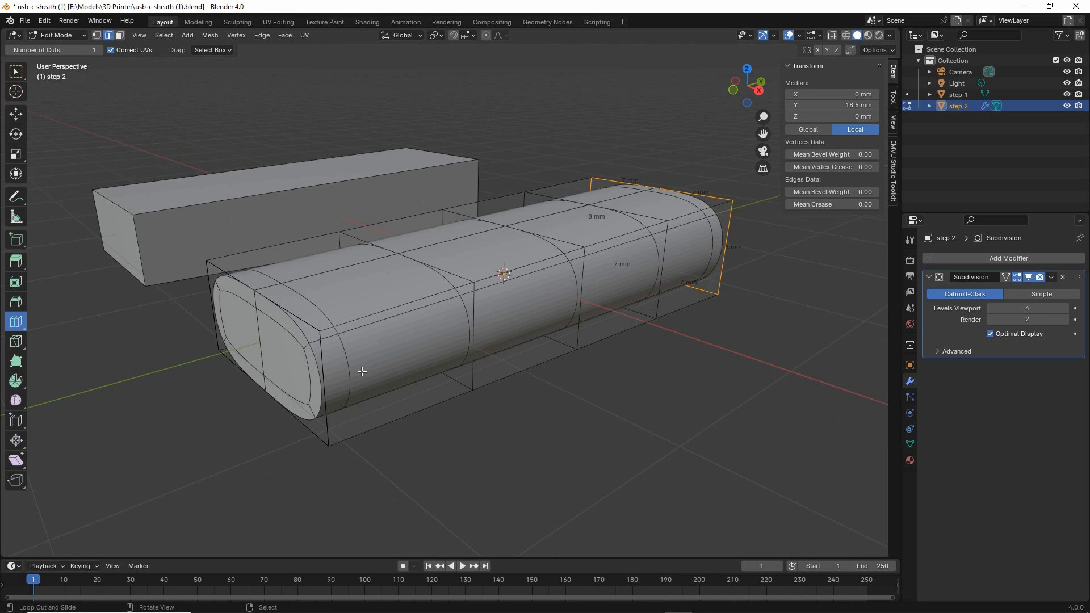
middle_drag(350, 369, 353, 370)
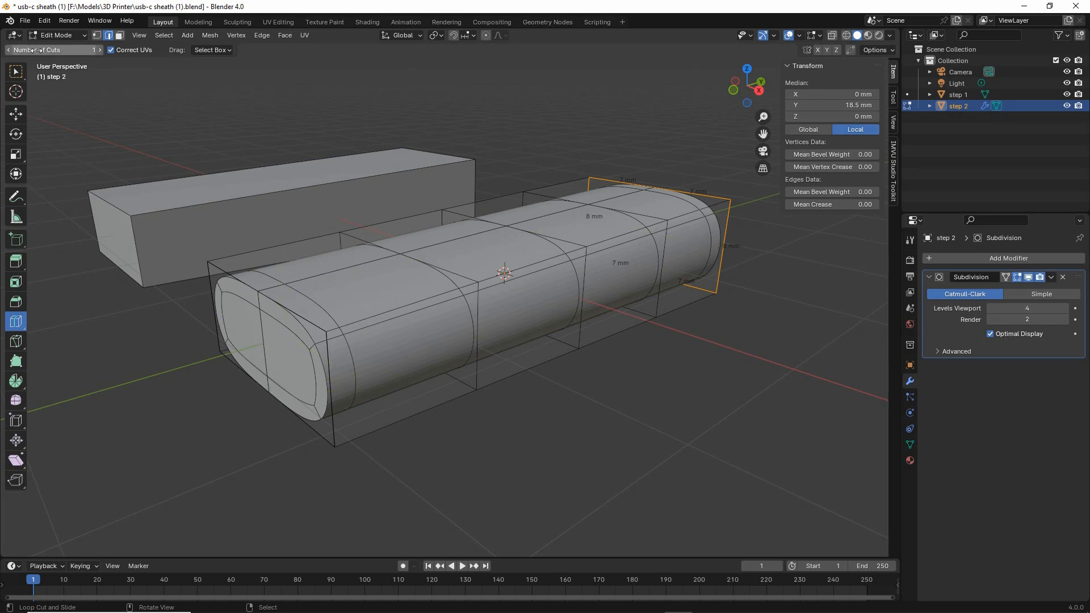
Switch to Object Mode and apply Shade Smooth to the "step 2" block.
click(58, 36)
click(58, 48)
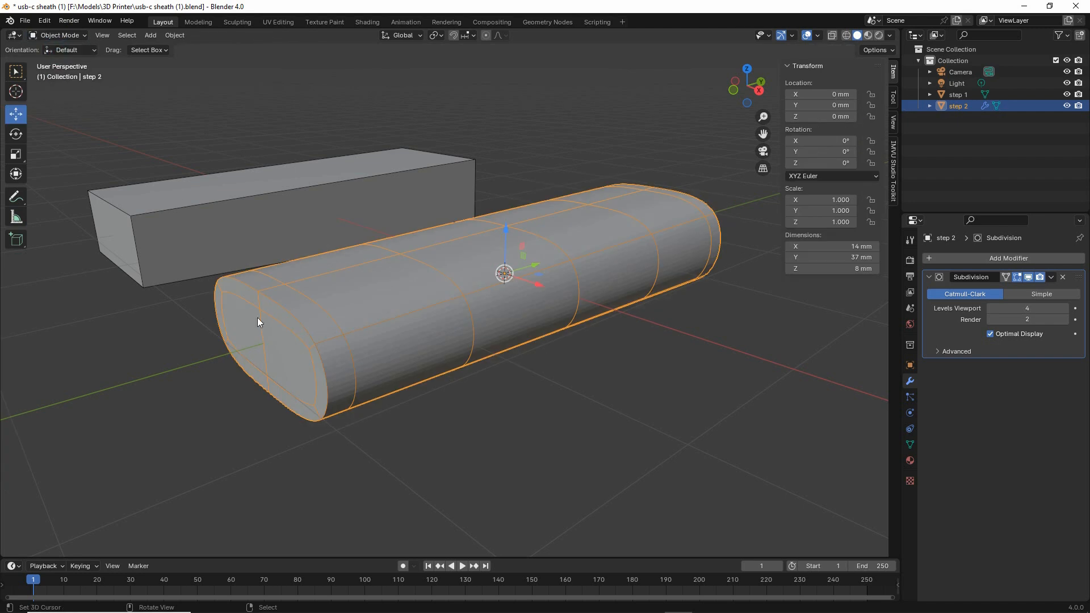
middle_drag(257, 317, 264, 331)
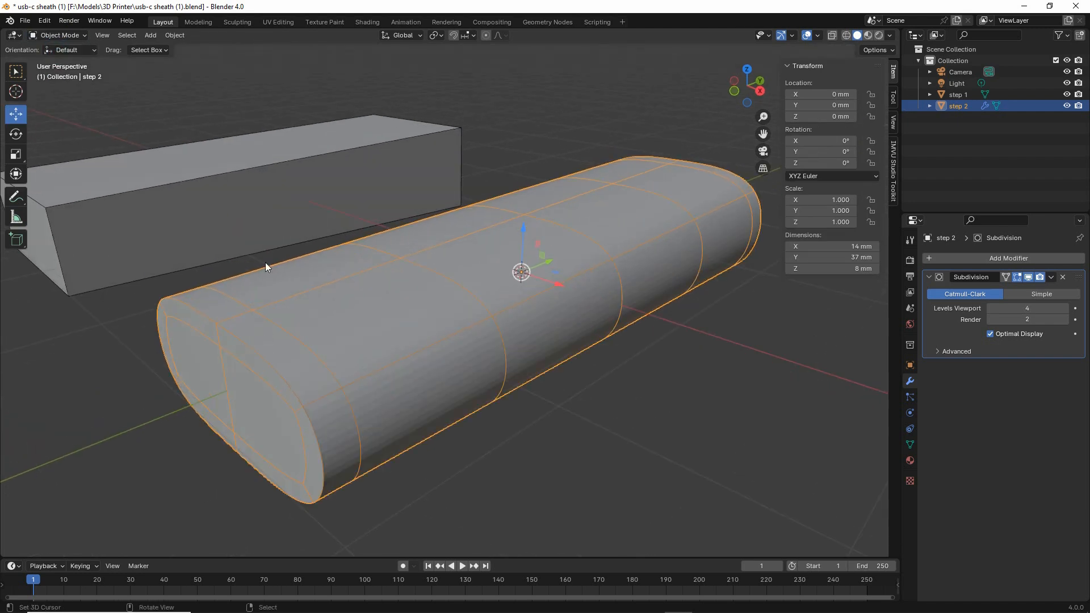
click(175, 35)
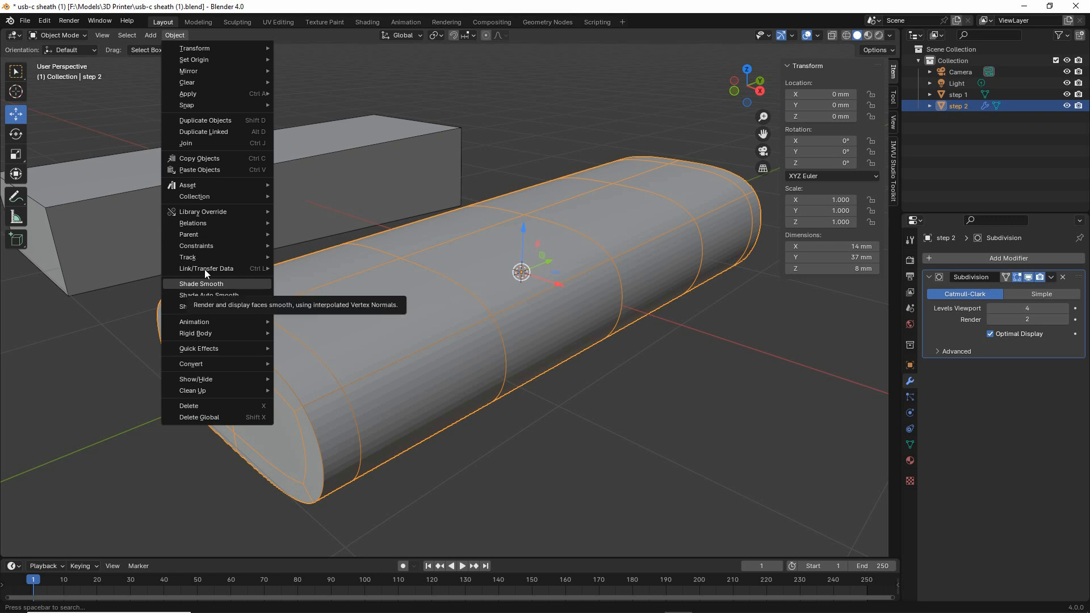
click(175, 36)
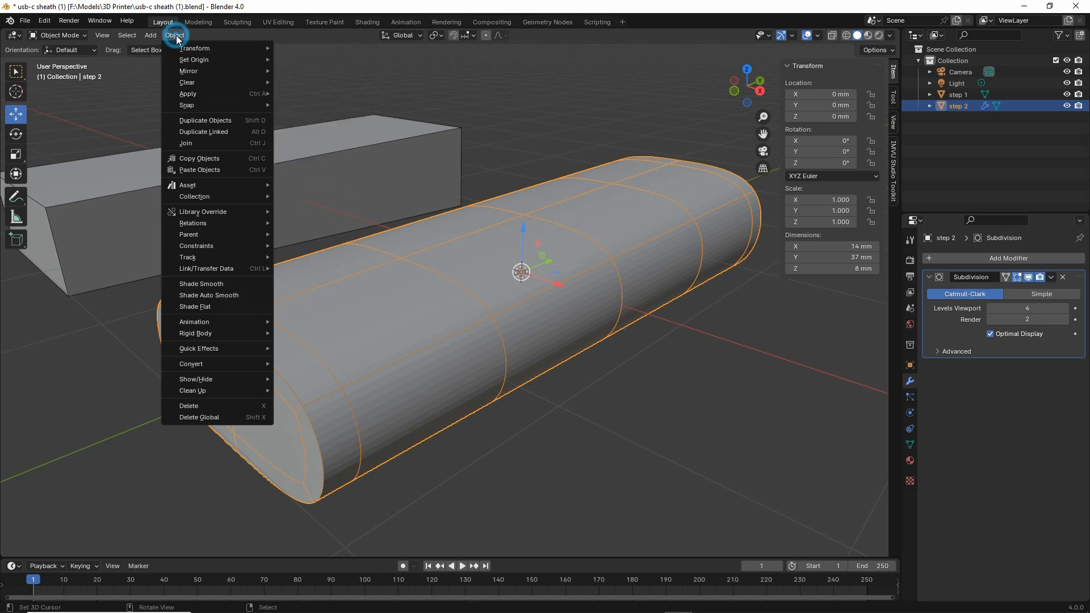
drag(182, 292, 221, 290)
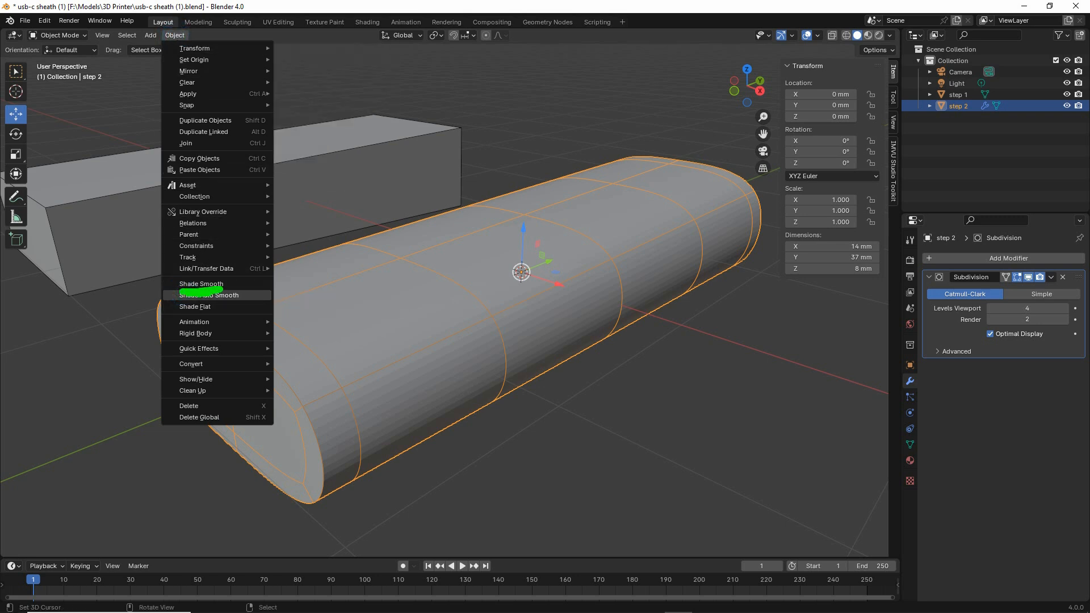
mouse_move(169, 42)
mouse_down()
mouse_move(183, 41)
mouse_move(175, 52)
mouse_up()
key(Escape)
click(207, 285)
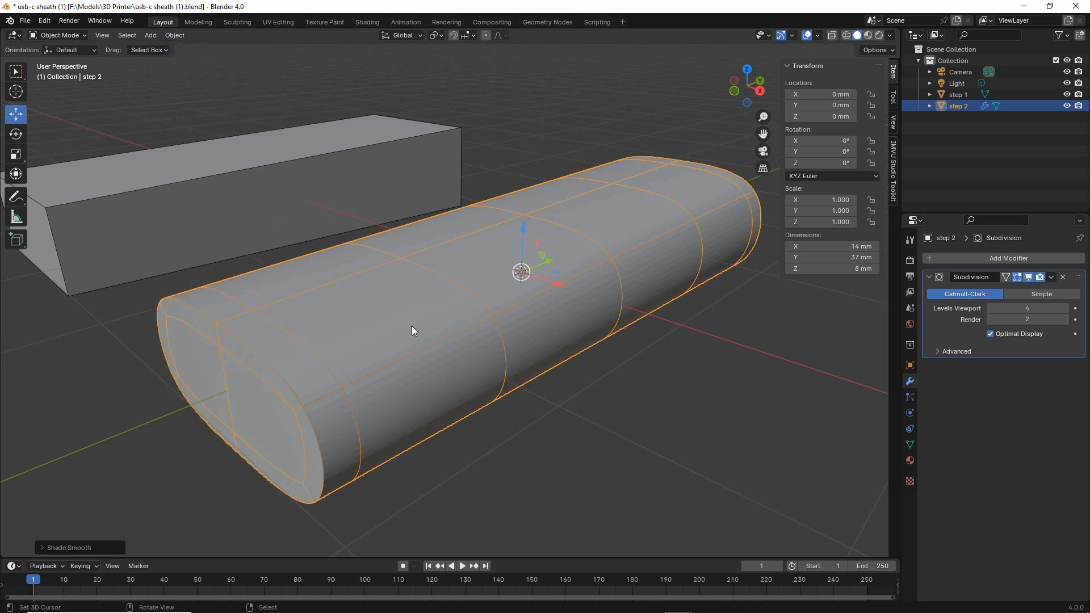
middle_drag(411, 326, 390, 318)
Deselect all objects and view the smoothed block without its selection outline.
click(127, 35)
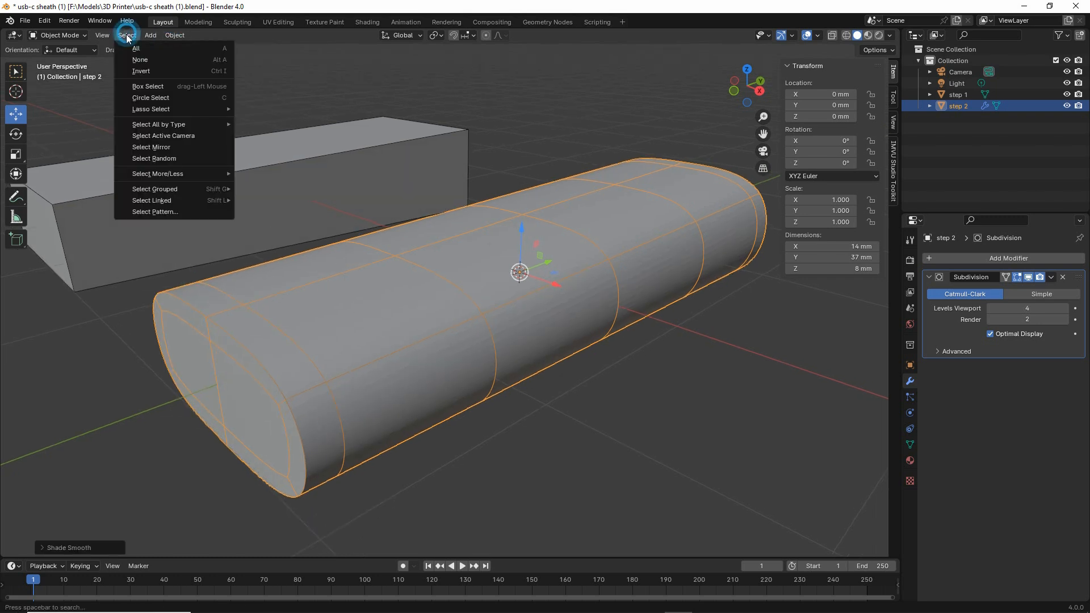
click(136, 60)
middle_drag(390, 407, 461, 383)
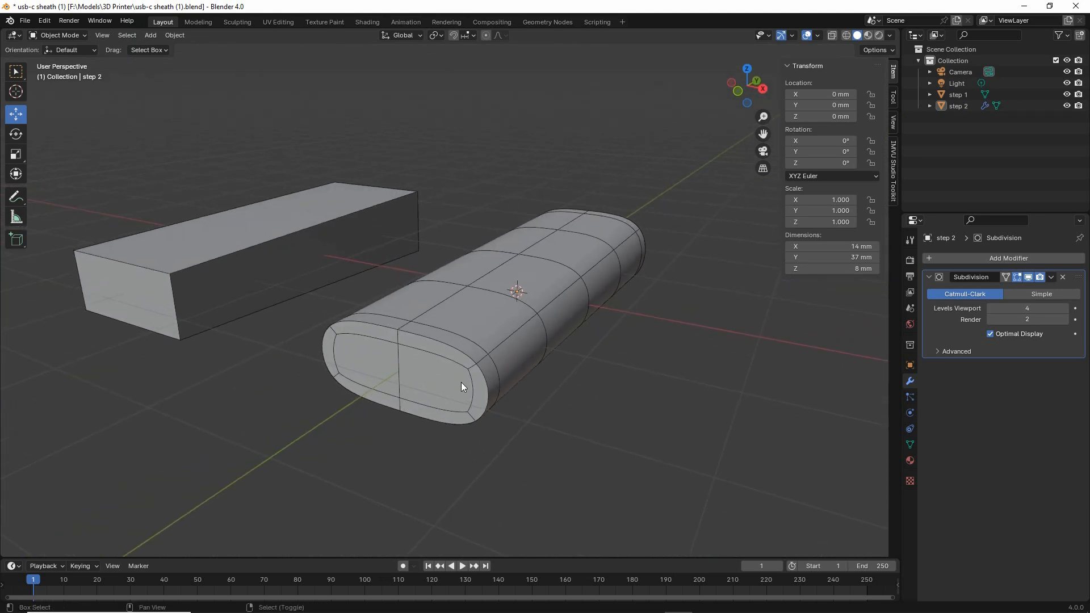
Save the scene as a new file named "usb-c sheath (2).blend" in the 3D Printer folder.
click(25, 21)
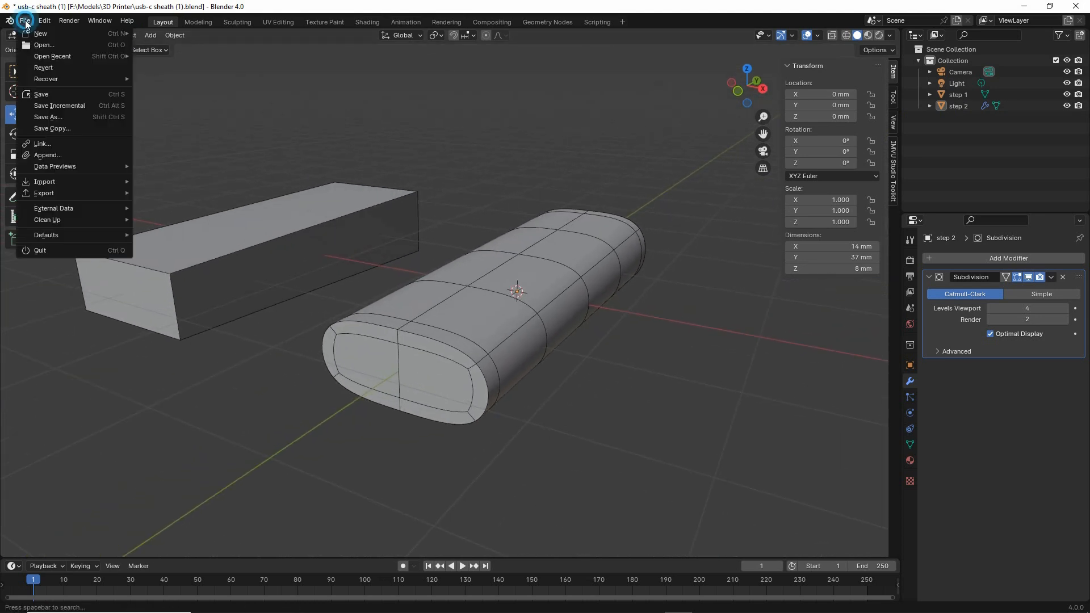
click(47, 117)
click(434, 472)
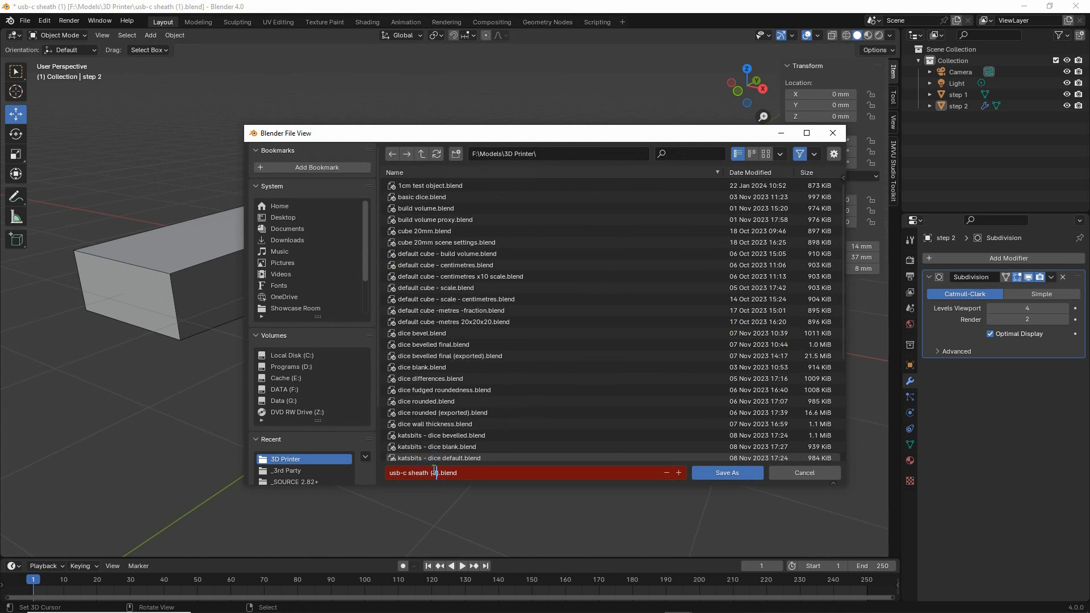
key(BackSpace)
text(2)
click(729, 473)
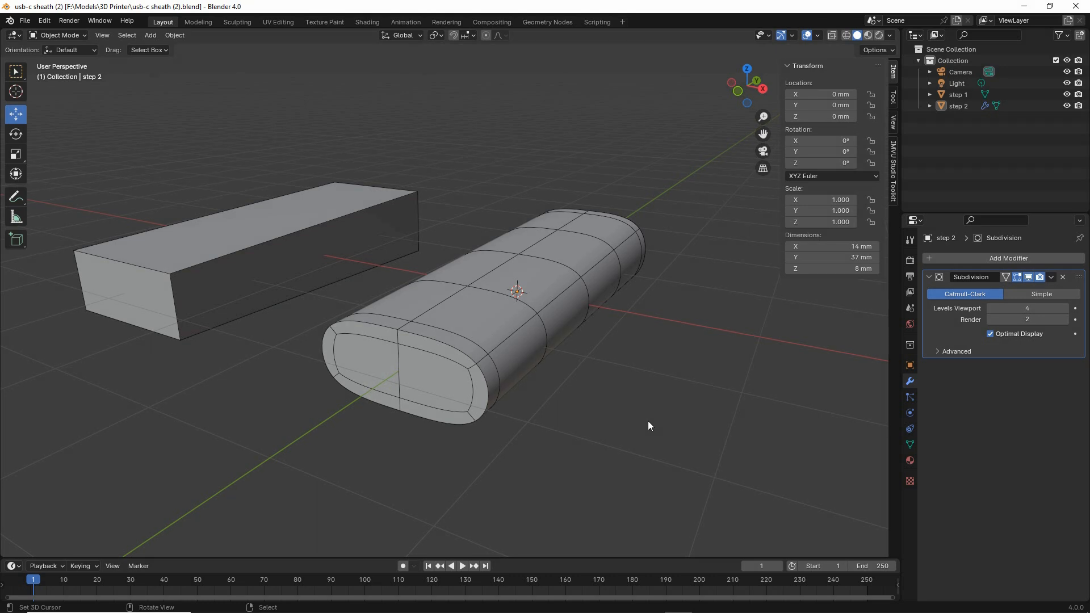
Duplicate the "step 1" block and move the copy along the X axis to 20 mm.
click(214, 270)
middle_drag(219, 271, 346, 332)
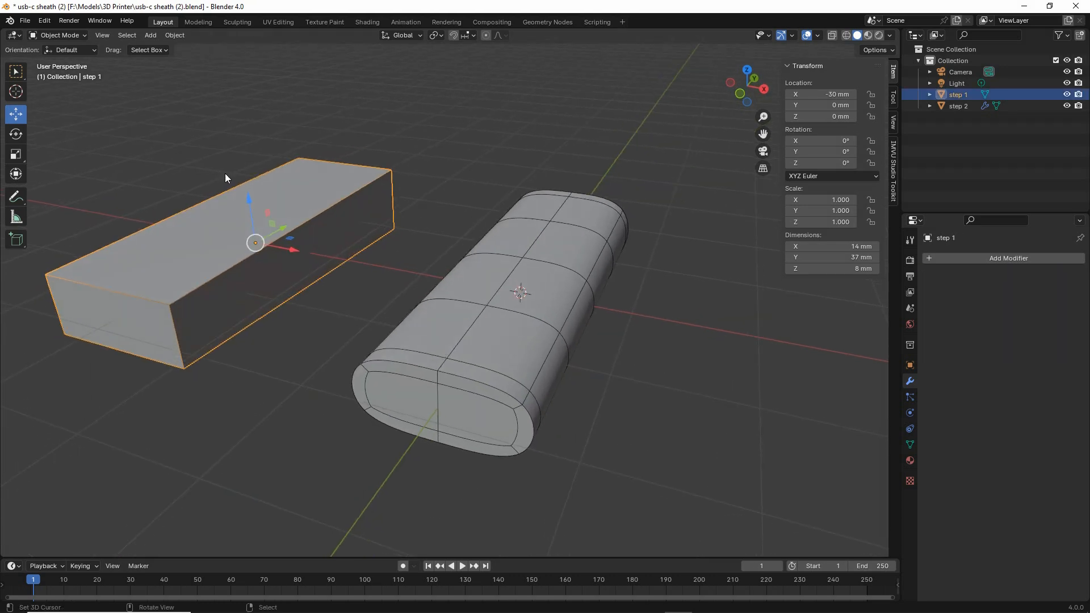
click(174, 35)
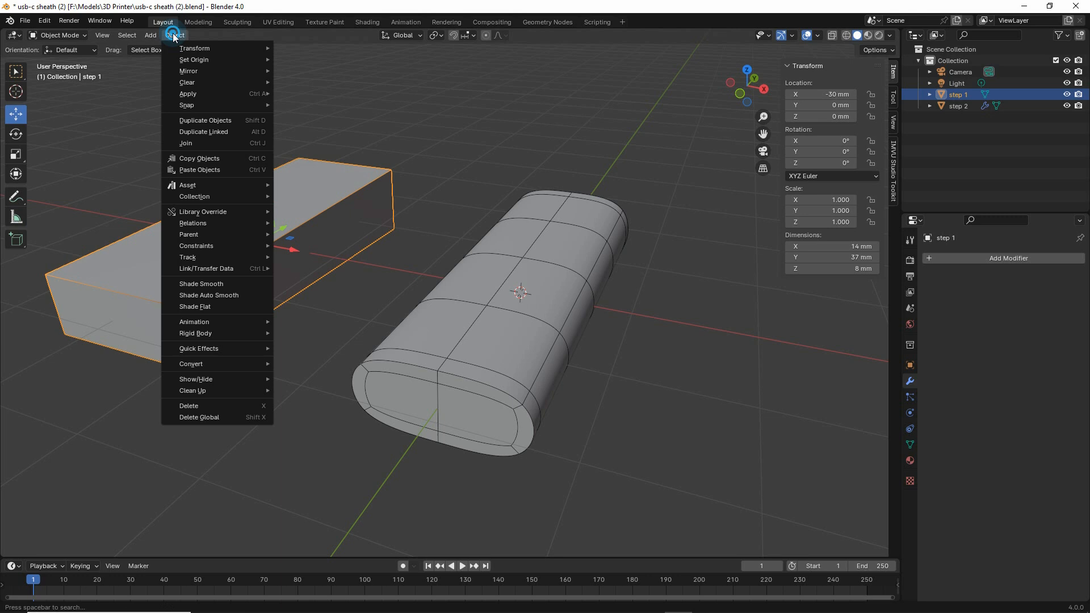
click(200, 120)
right_click(320, 116)
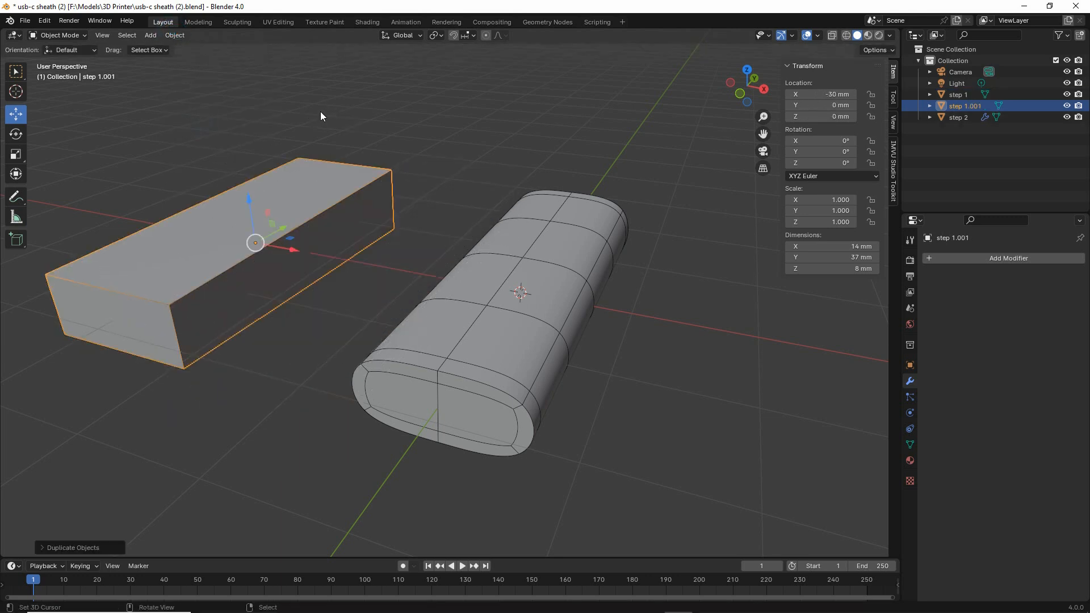
drag(291, 254, 732, 435)
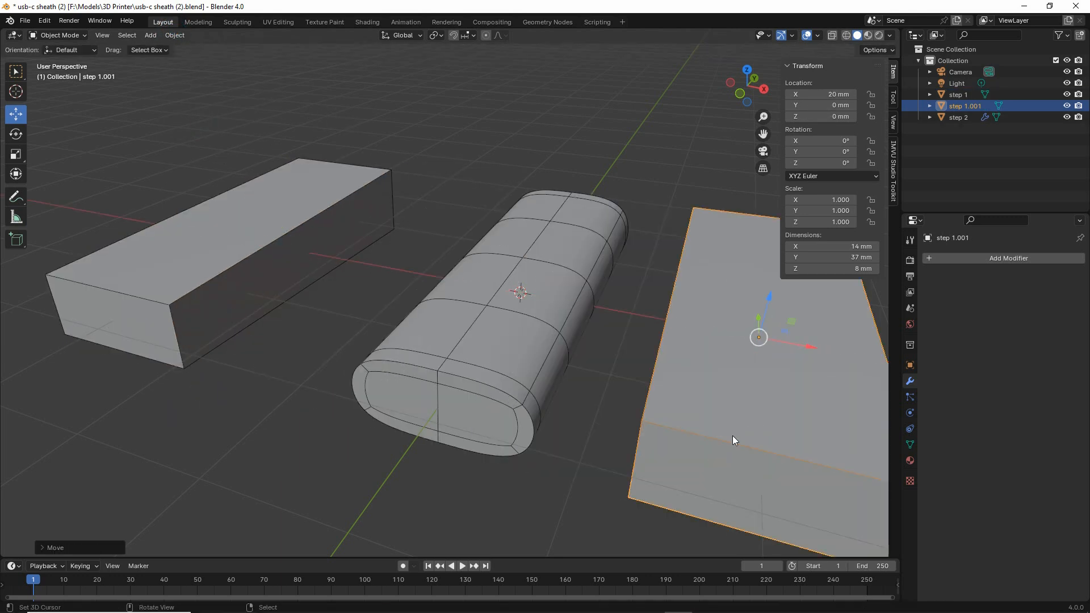
Open the block copy at X 20 mm for mesh editing in Edit Mode.
shift+middle_drag(732, 435, 582, 442)
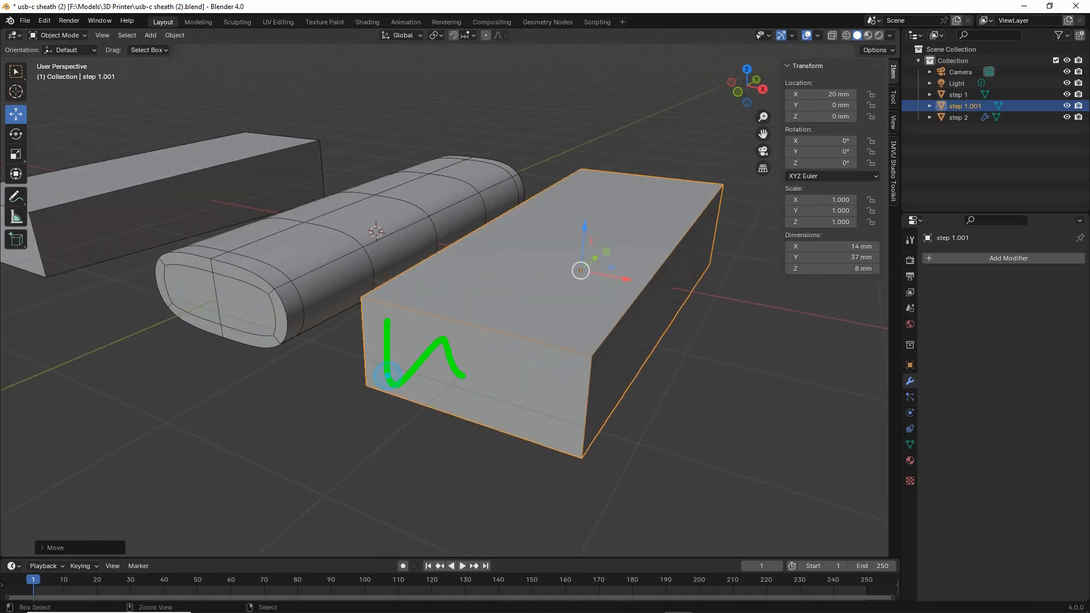
drag(621, 179, 683, 203)
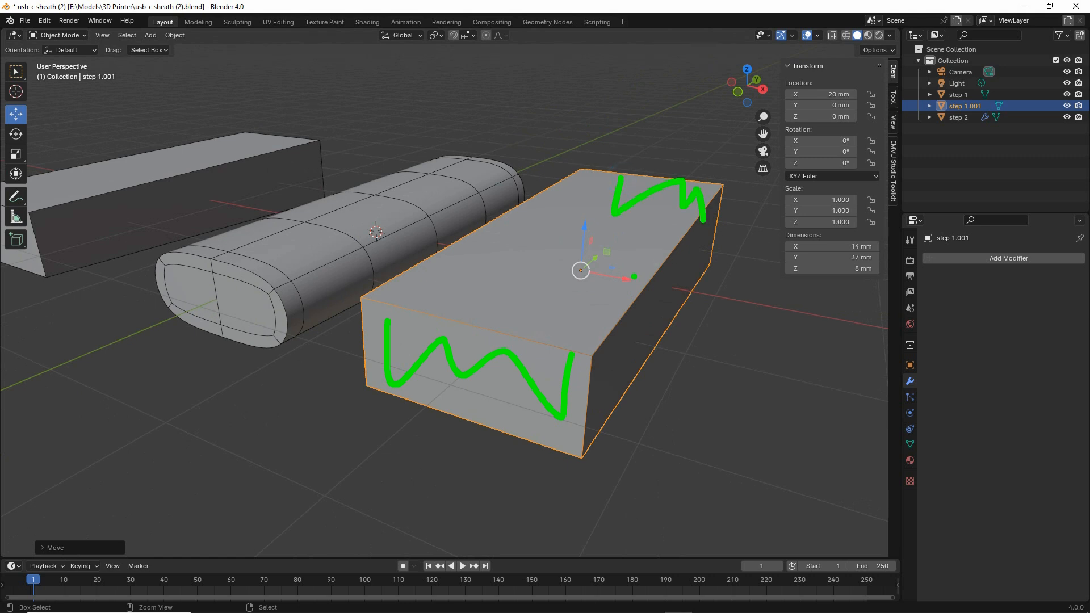
key(Escape)
click(59, 35)
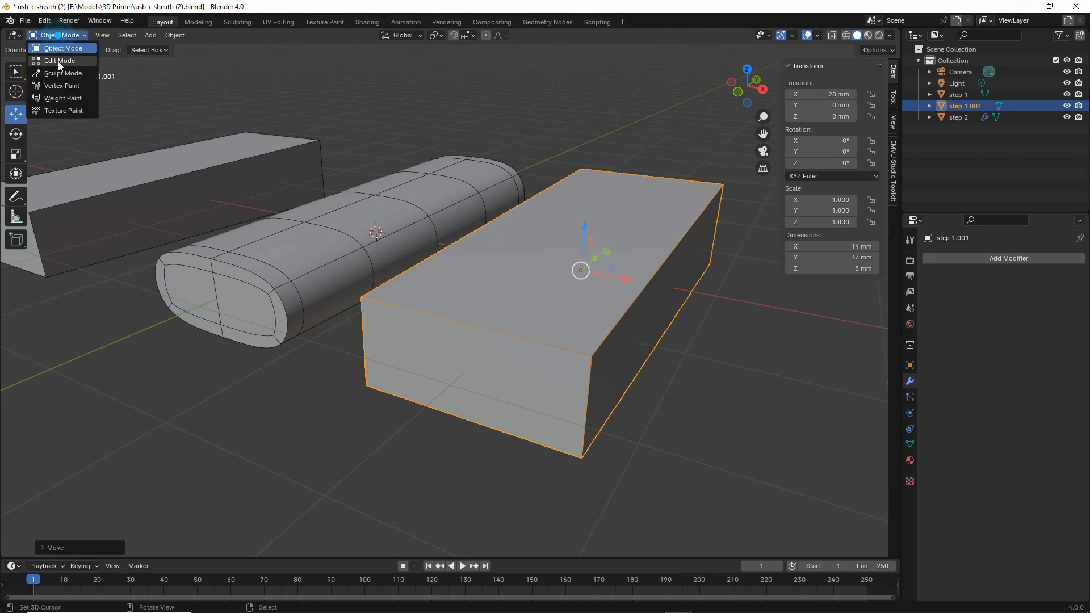
click(58, 59)
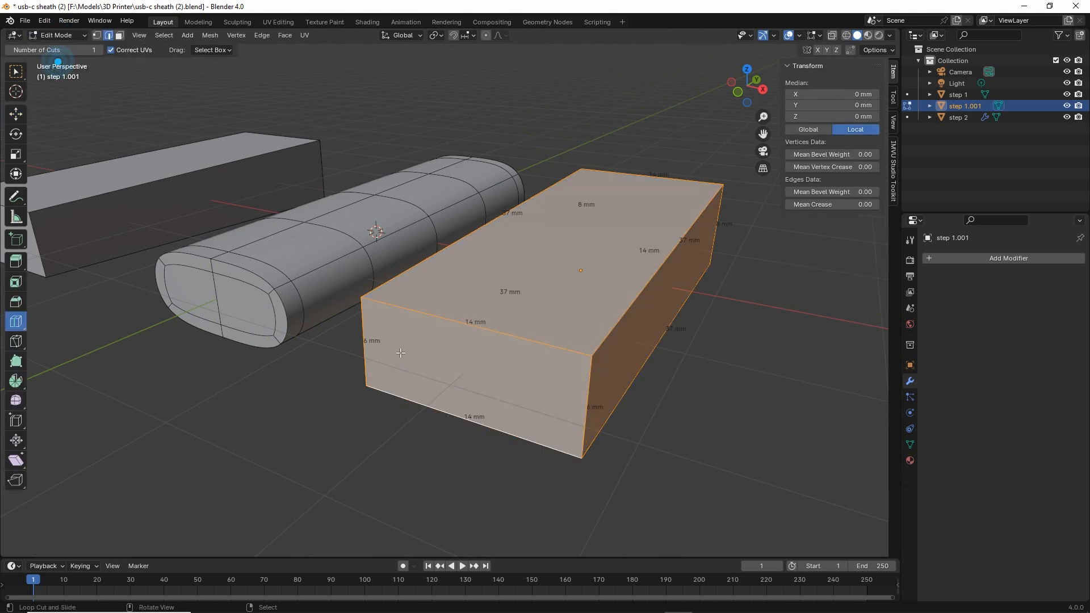
Delete the two 14 × 8 mm end faces of the block copy, using face selection.
click(119, 36)
click(463, 358)
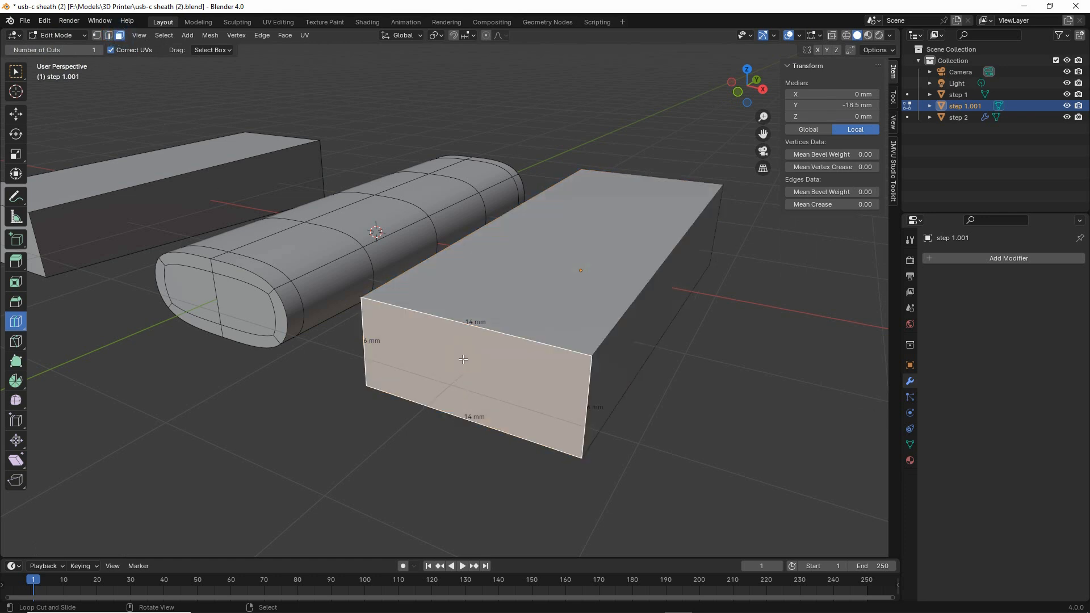
middle_drag(694, 389, 540, 384)
click(442, 317)
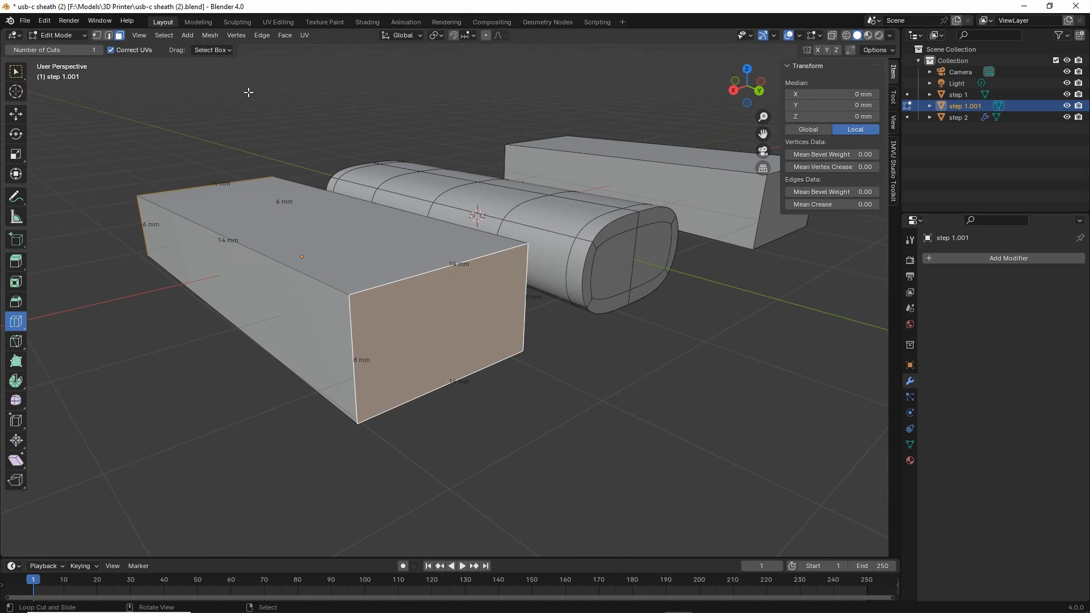
click(211, 35)
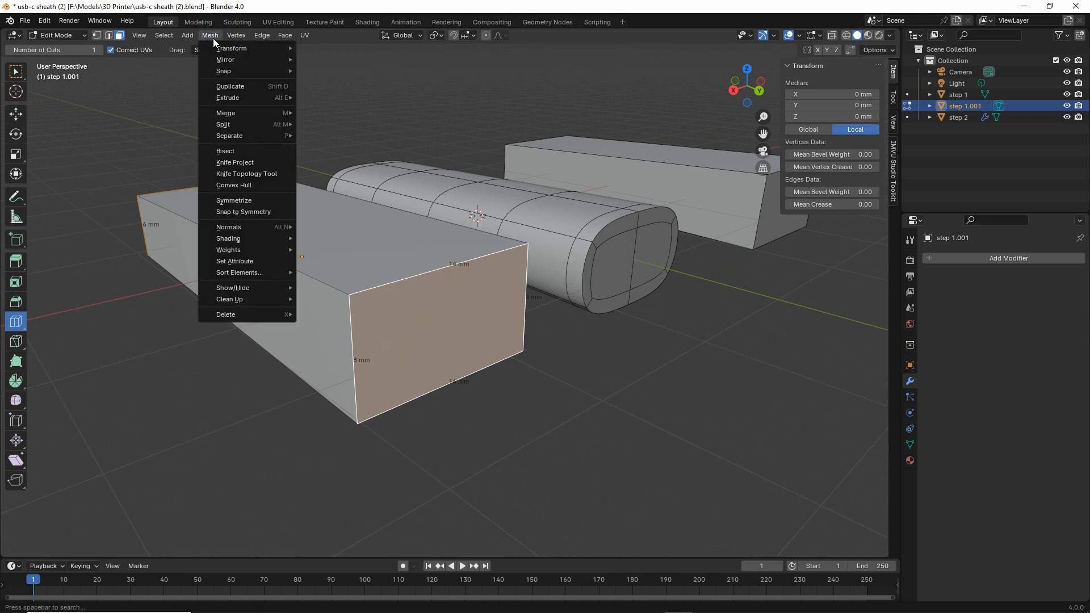
mouse_move(244, 316)
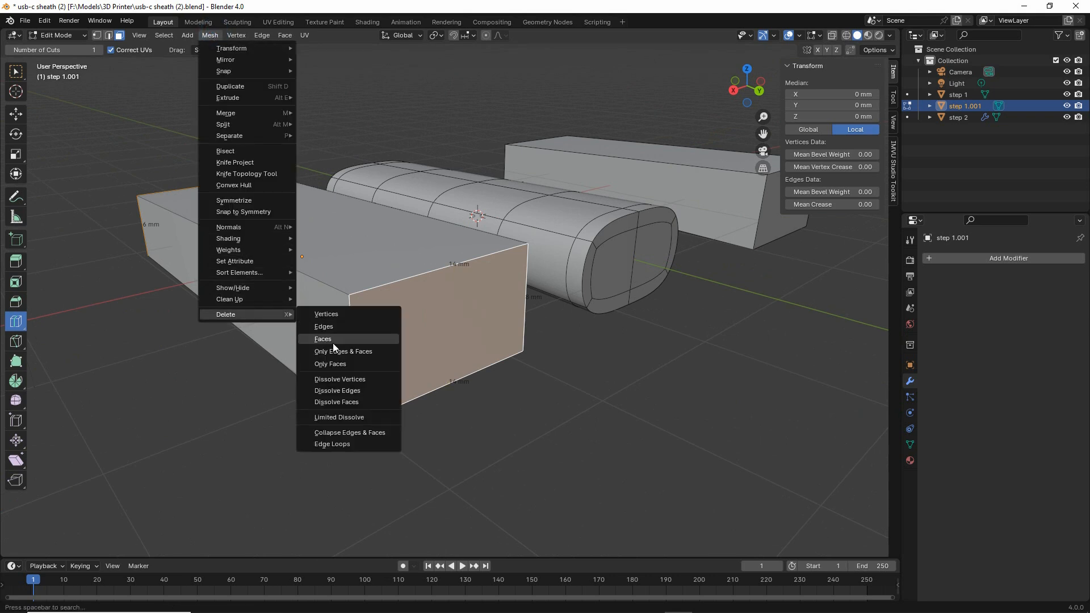
key(ctrl+2)
drag(306, 353, 327, 346)
drag(224, 325, 259, 324)
mouse_move(206, 42)
mouse_down()
mouse_move(219, 52)
mouse_move(211, 66)
mouse_up()
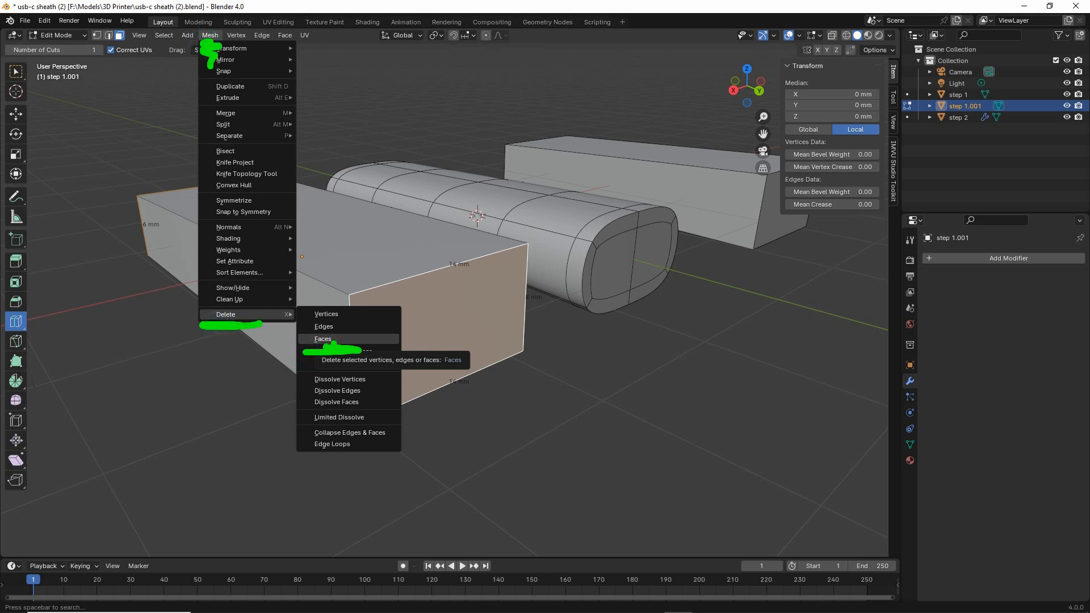
click(322, 339)
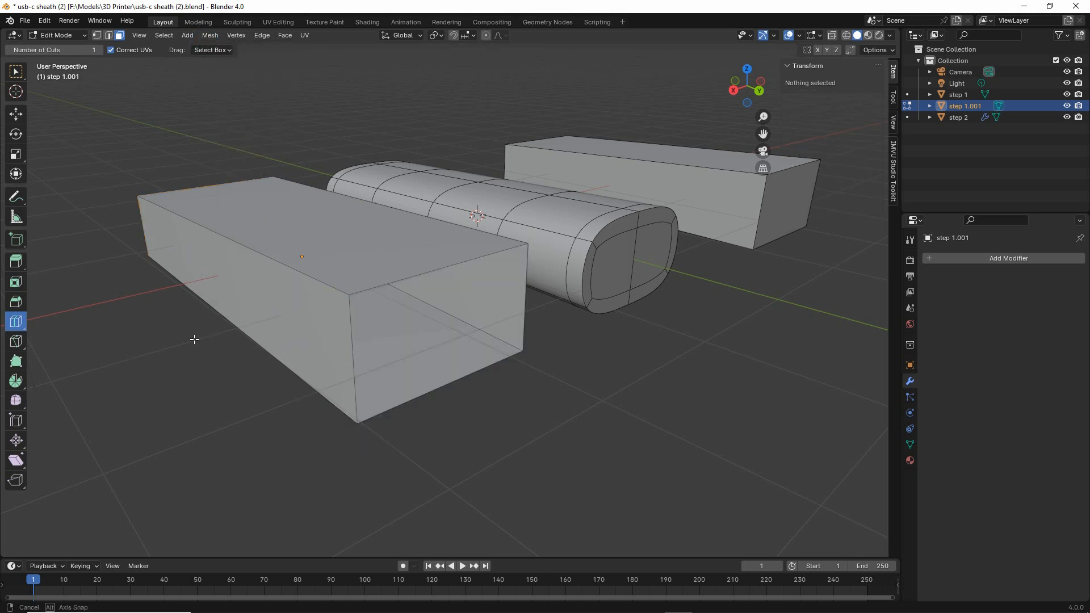
Add three crosswise loop cuts around the open block, one near mid-length and one about 9 mm to each side of it.
mouse_move(195, 341)
middle_down()
mouse_move(389, 333)
mouse_move(303, 360)
mouse_move(277, 259)
middle_up()
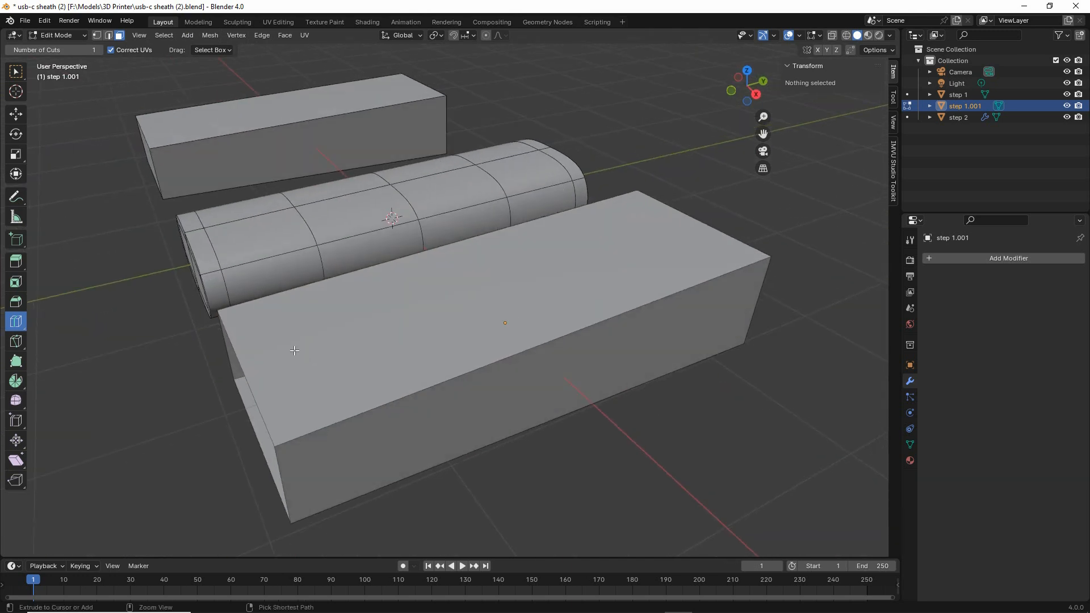
mouse_move(177, 221)
mouse_down()
mouse_move(554, 131)
mouse_move(629, 214)
mouse_move(228, 372)
mouse_move(205, 324)
mouse_up()
key(Escape)
mouse_move(530, 360)
middle_down()
mouse_move(543, 343)
mouse_move(545, 351)
middle_up()
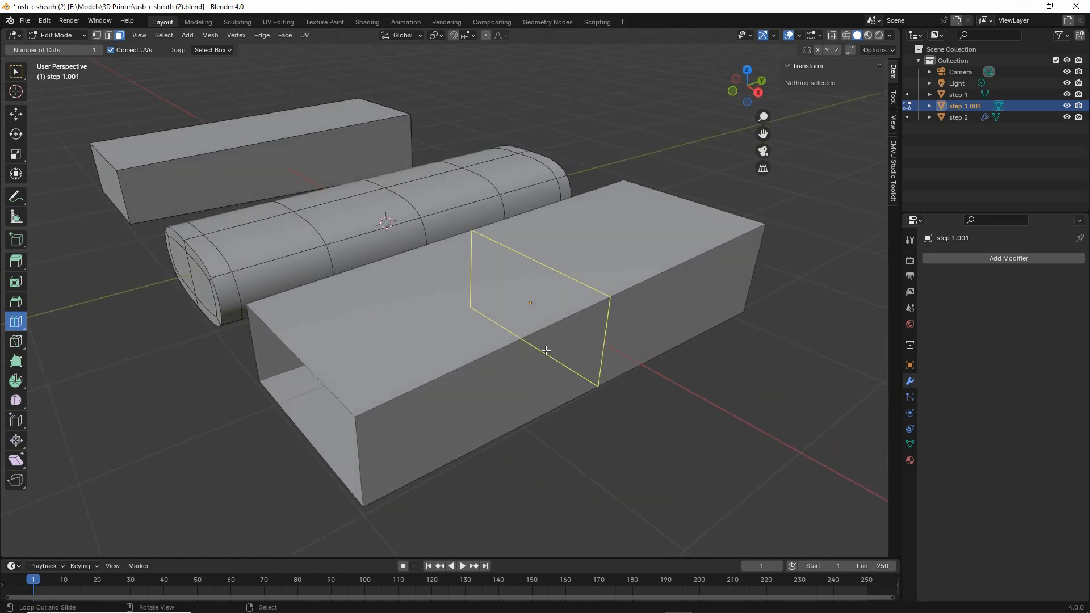
click(611, 299)
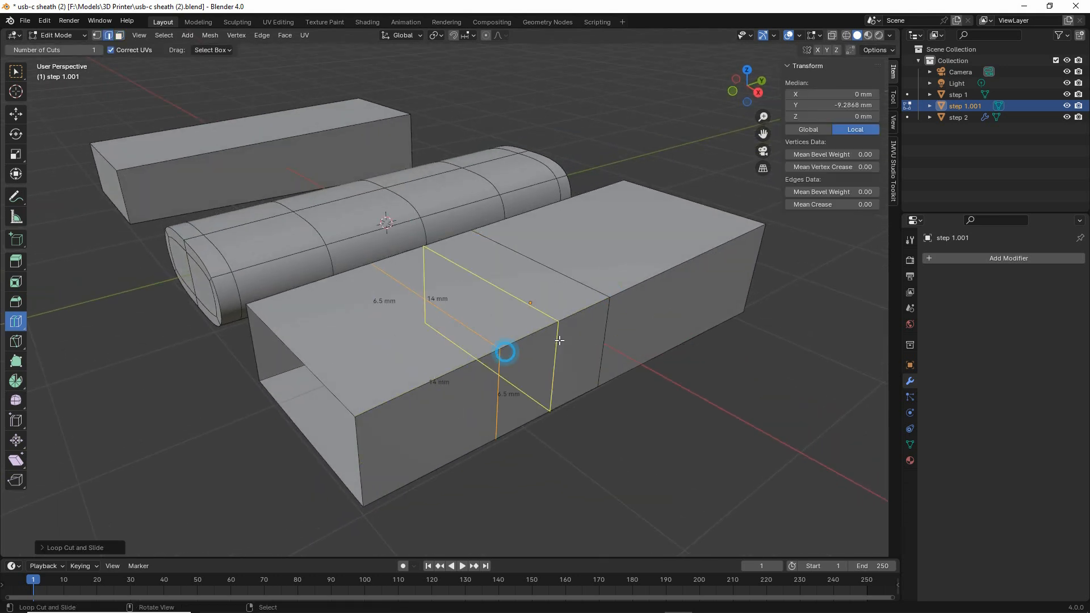
click(707, 251)
Add lengthwise loop cuts down the middle of the open block's upper and lower walls.
middle_drag(437, 457, 467, 445)
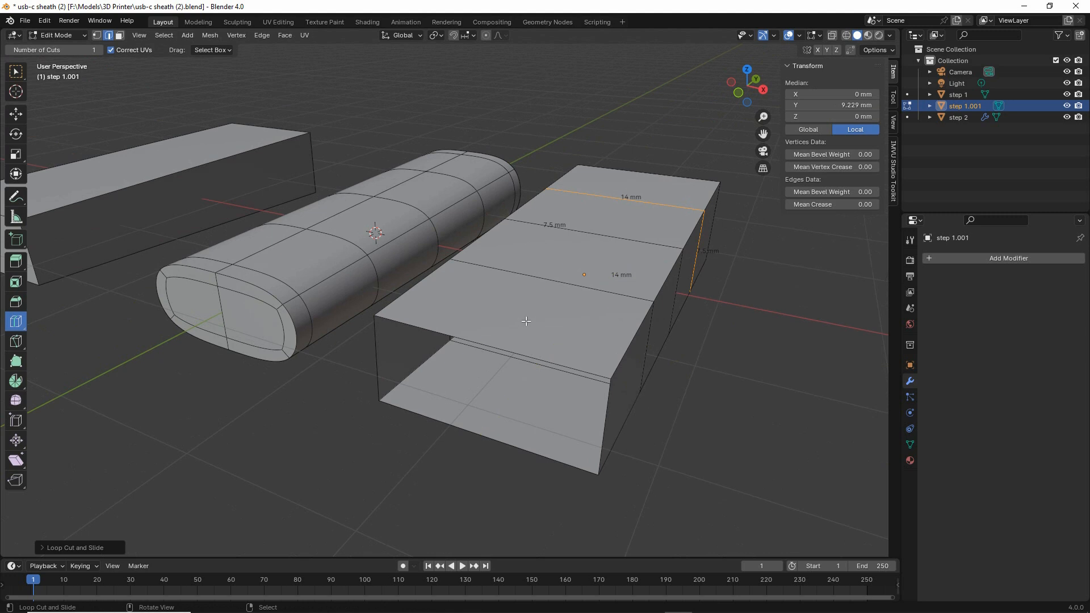
click(471, 437)
click(476, 427)
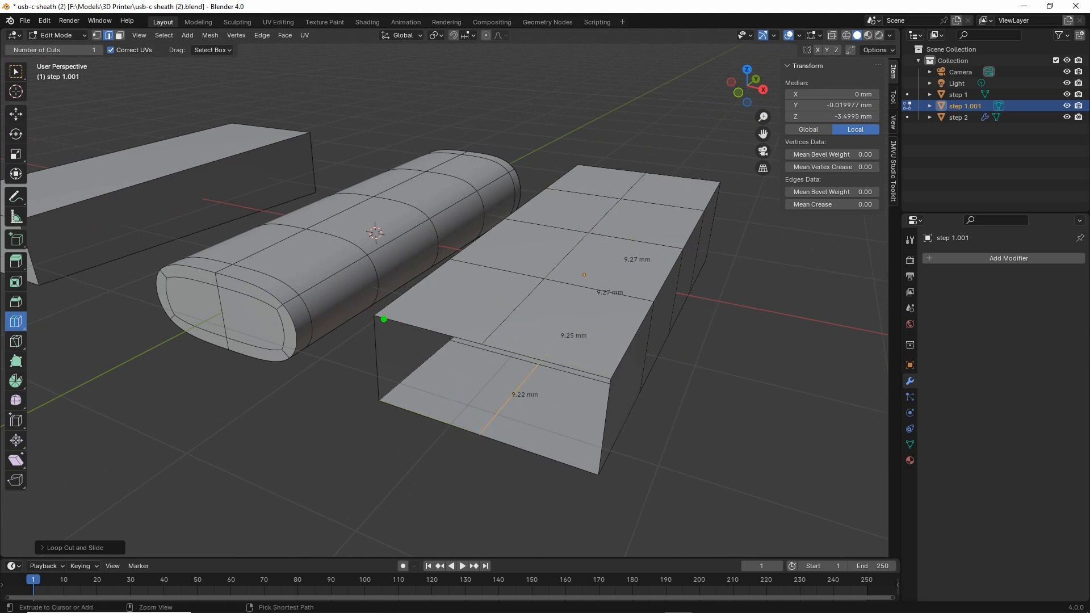
mouse_move(491, 326)
mouse_down()
mouse_move(482, 441)
mouse_move(378, 396)
mouse_up()
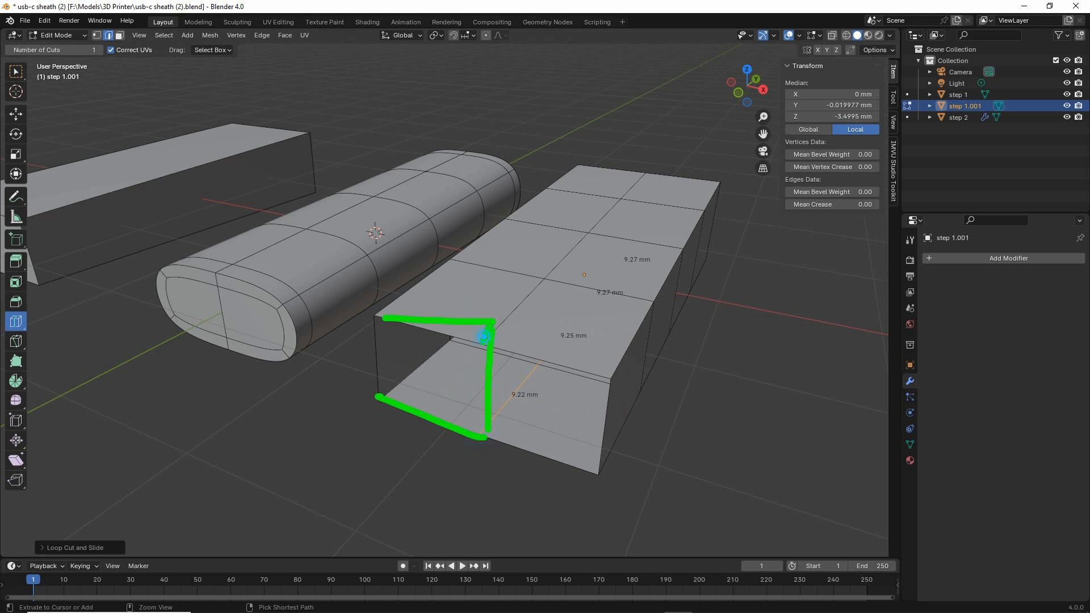
drag(483, 336, 509, 471)
key(Escape)
middle_drag(503, 445, 480, 447)
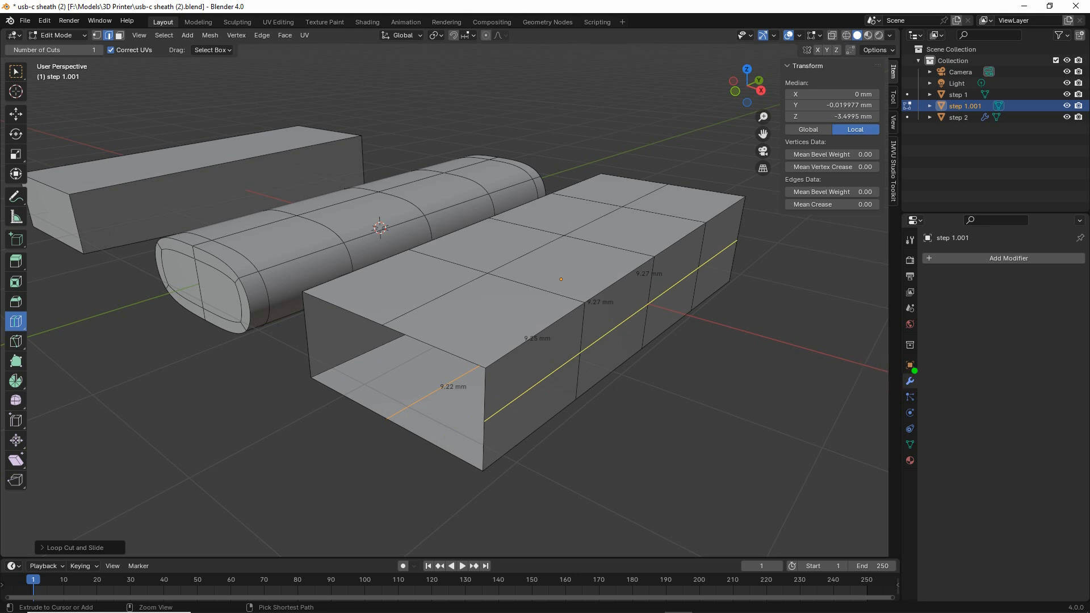
Add a Subdivision Surface modifier to the open block.
drag(915, 371, 906, 376)
drag(994, 244, 986, 248)
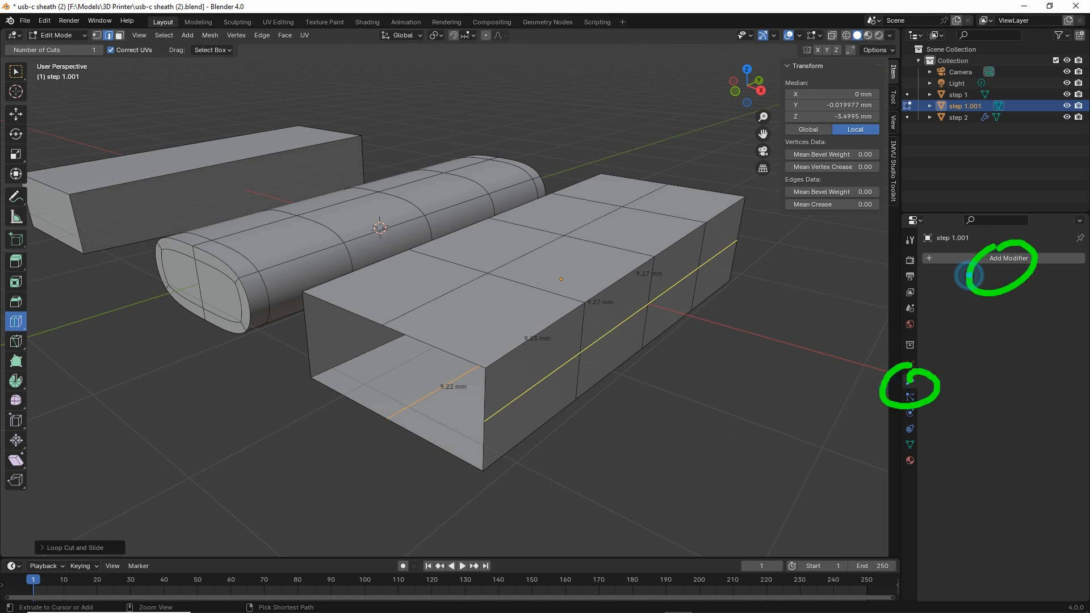
key(Escape)
click(1004, 259)
mouse_move(1004, 260)
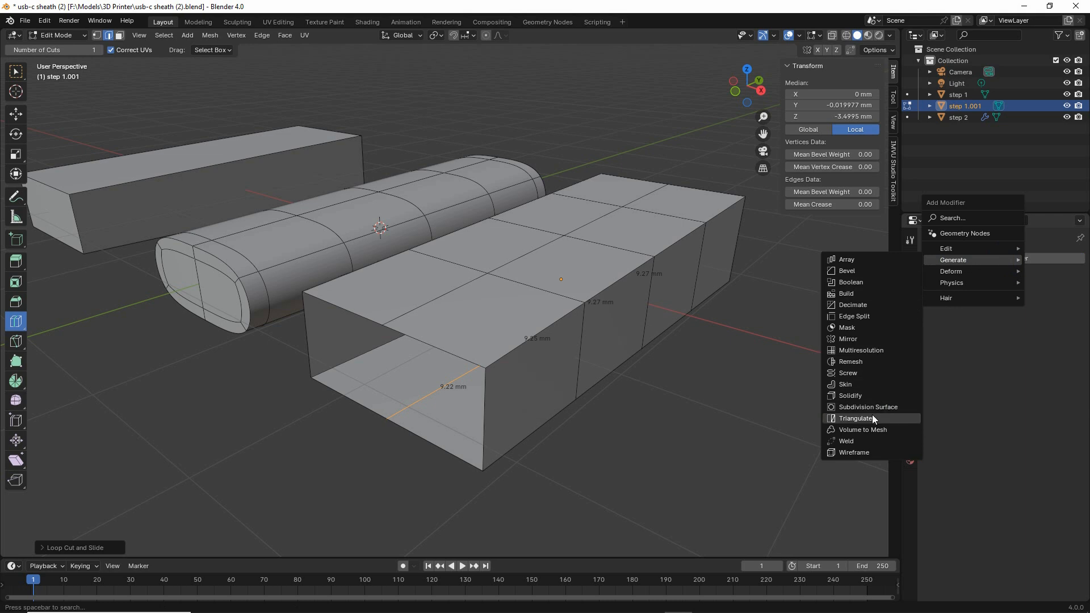
key(ctrl+2)
drag(839, 416, 894, 418)
drag(938, 274, 964, 272)
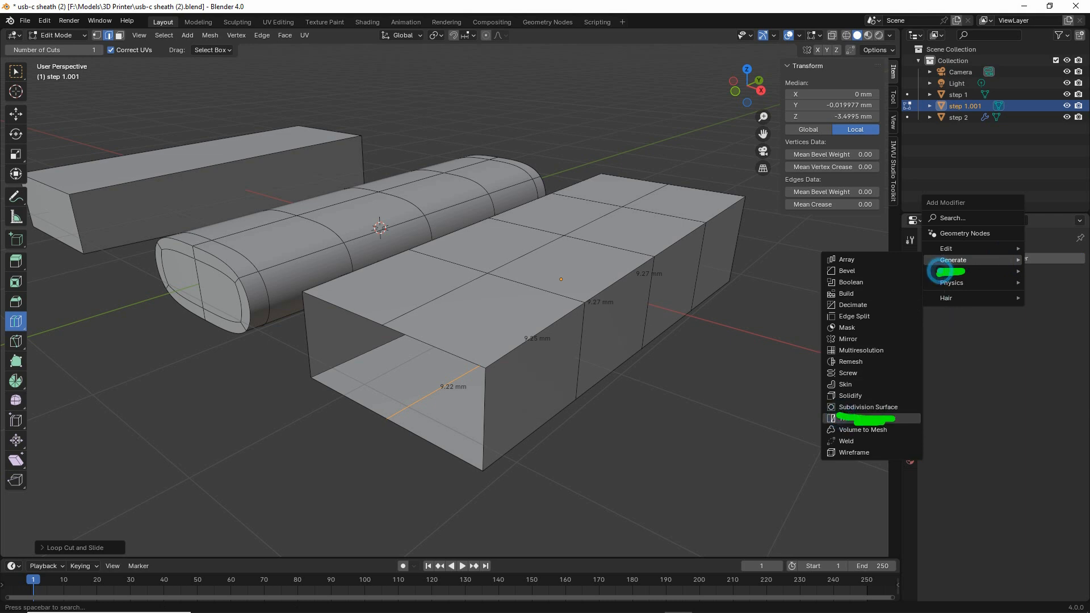
key(Escape)
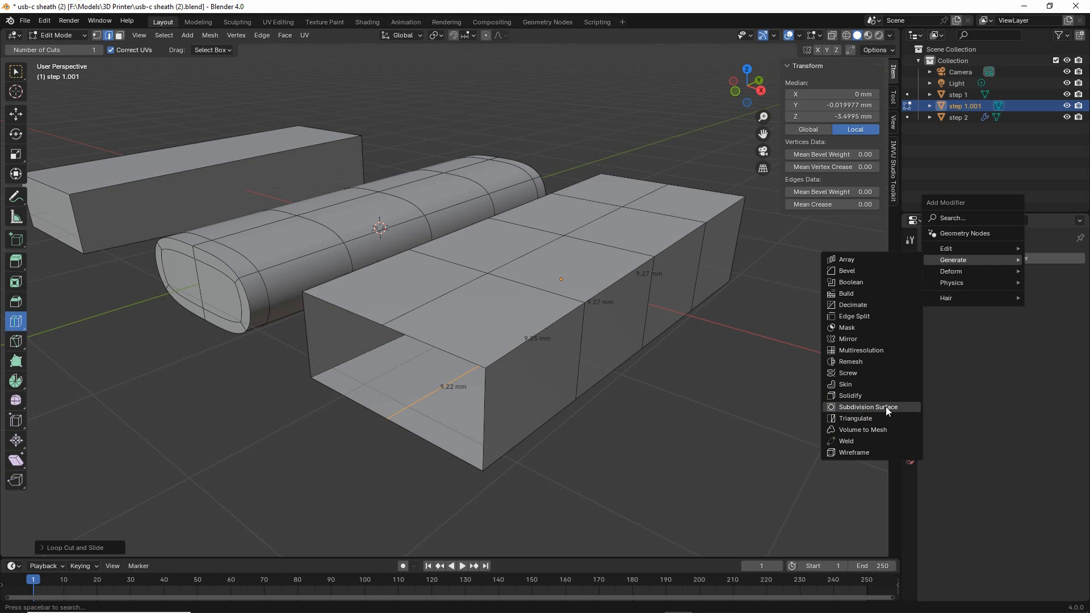
click(885, 406)
Raise the Subdivision modifier's viewport level to 4.
key(ctrl+2)
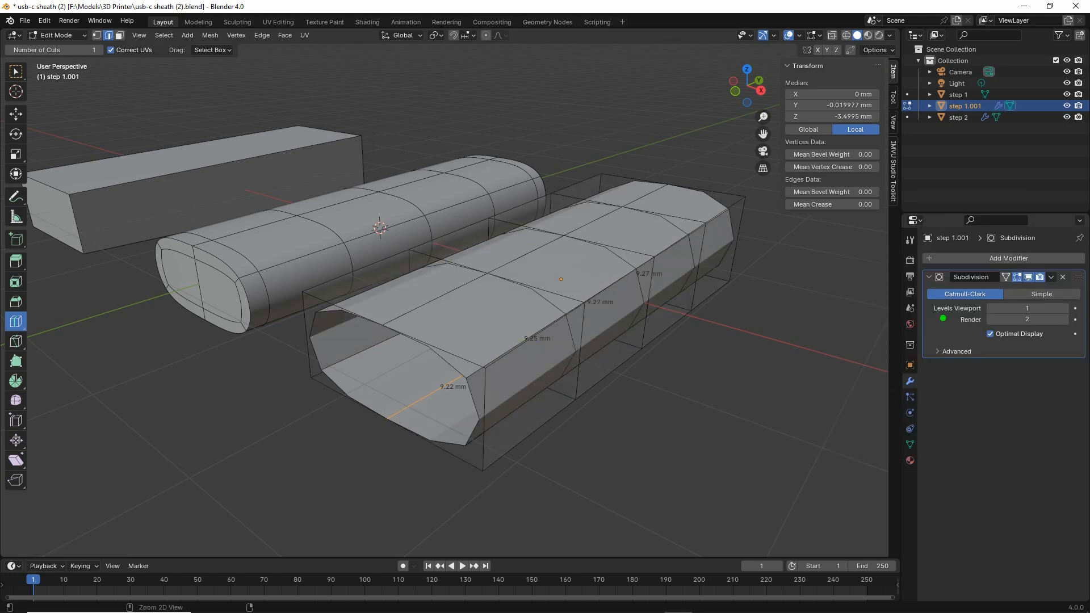
drag(936, 313, 985, 321)
key(Escape)
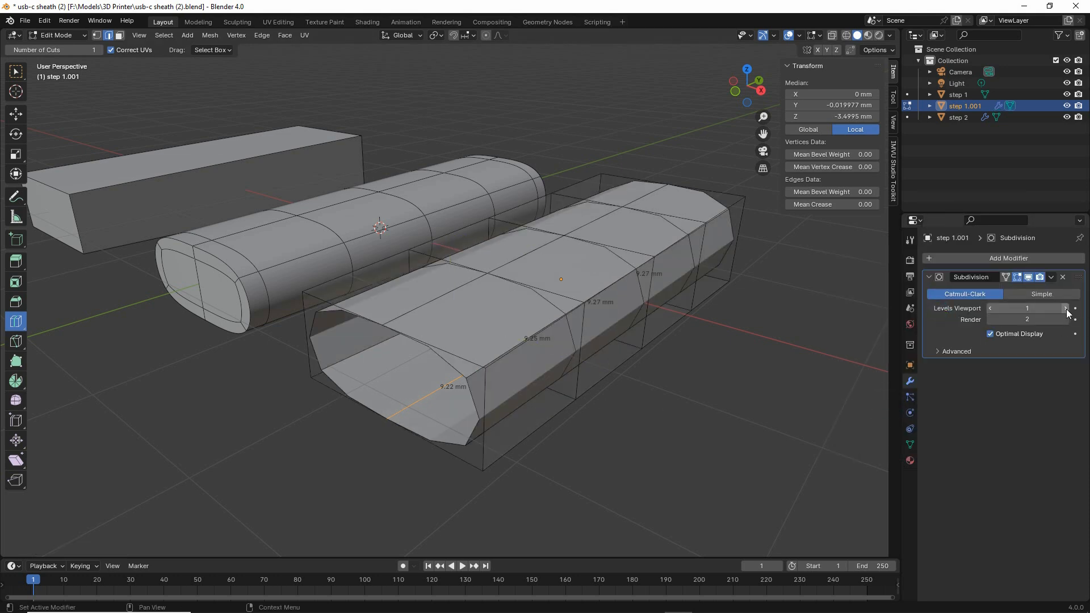
click(1065, 308)
click(1066, 308)
click(1065, 308)
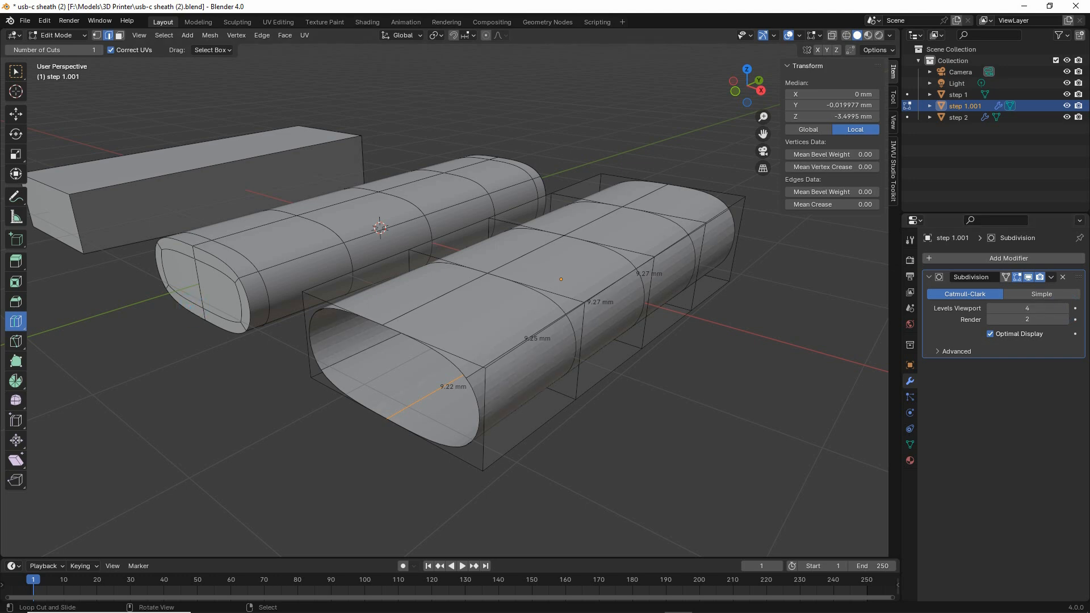
Return to Object Mode, duplicate the rounded tube and move the copy along the X axis to 40 mm.
middle_drag(258, 375, 517, 354)
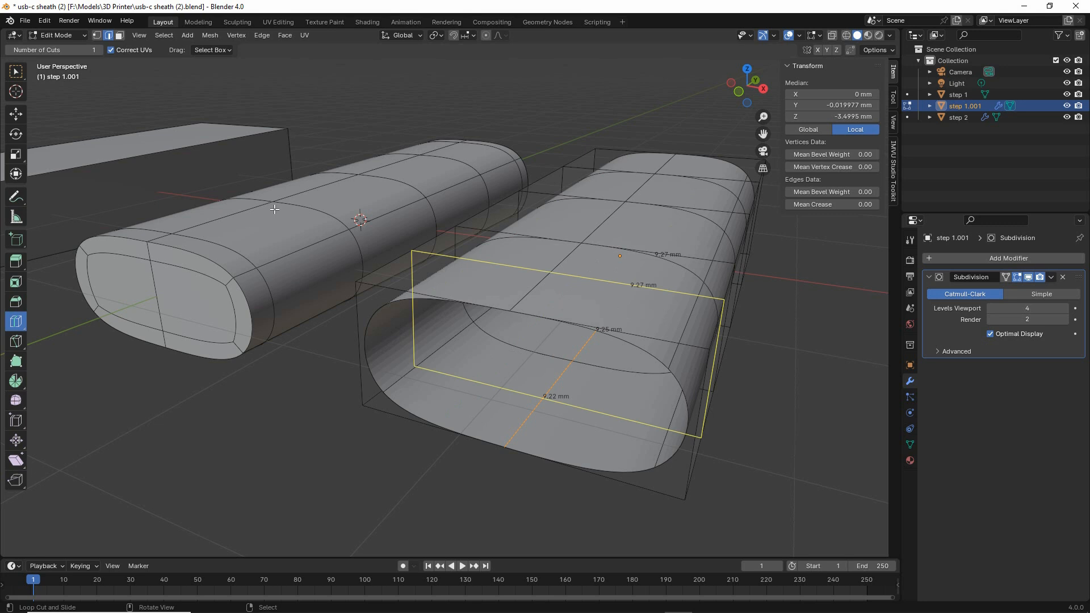
click(51, 37)
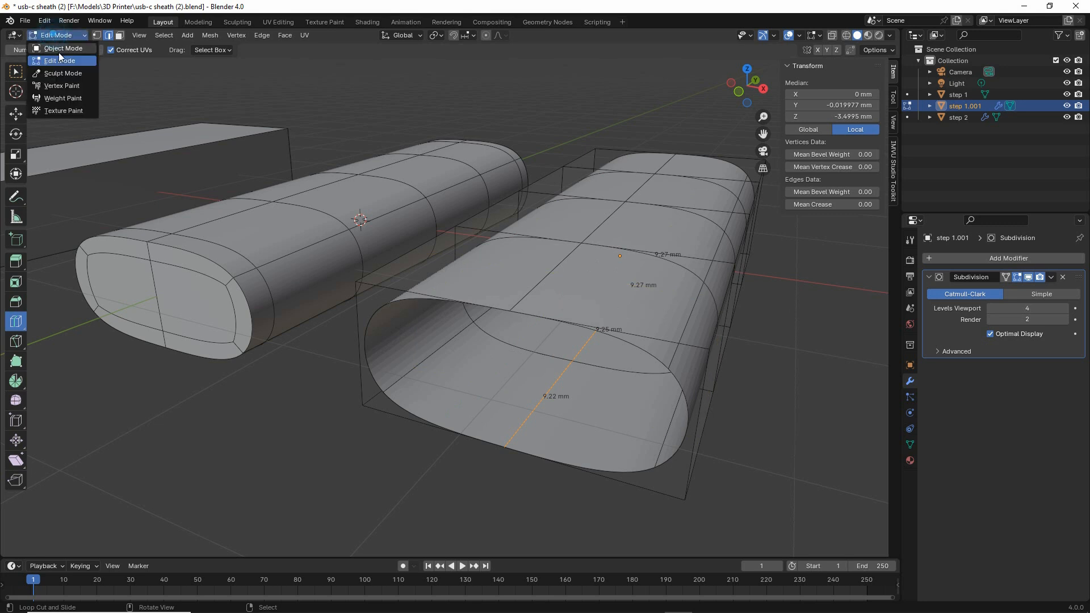
click(59, 50)
middle_drag(443, 375, 428, 287)
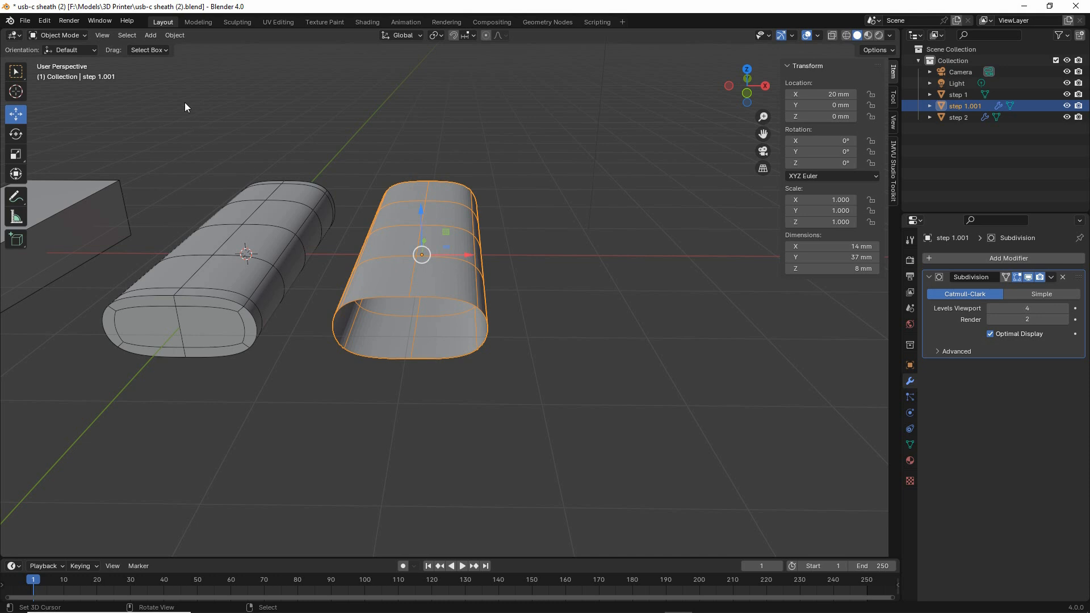
click(175, 36)
click(199, 118)
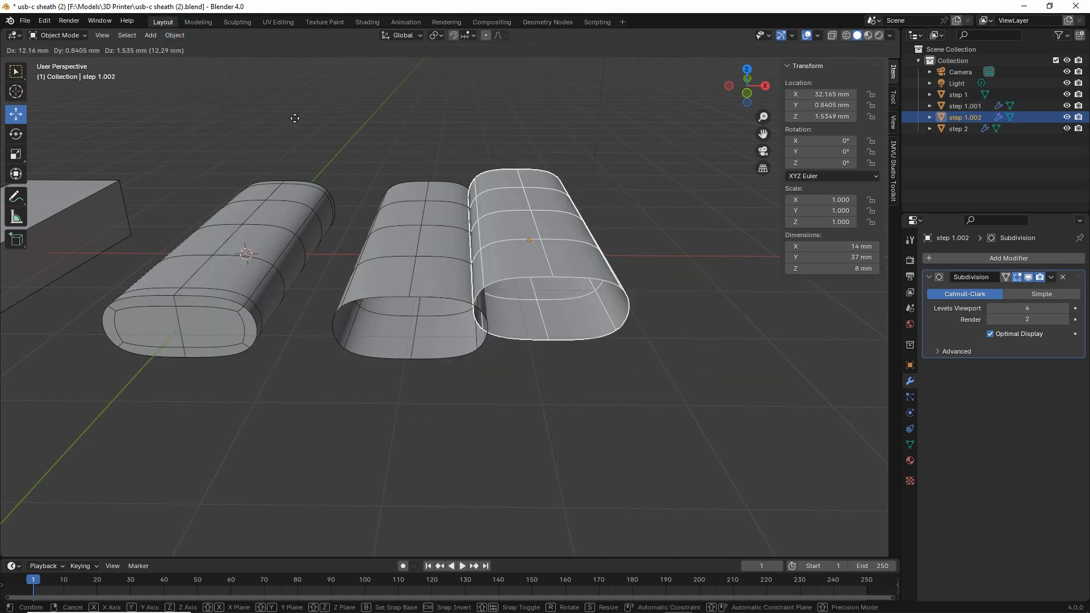
right_click(379, 67)
ctrl+drag(473, 255, 631, 251)
middle_drag(631, 251, 514, 284)
scroll(514, 284, up, 4)
scroll(499, 340, down, 3)
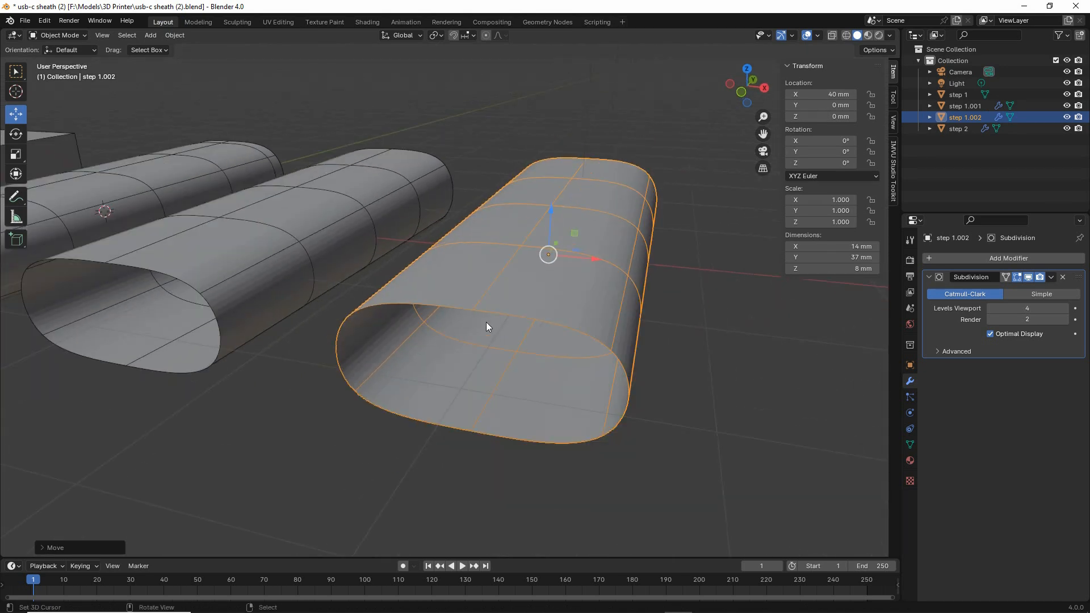
Duplicate the tube at X 40 mm in place and scale the new copy to 1.2 along the X axis.
middle_drag(507, 306, 516, 308)
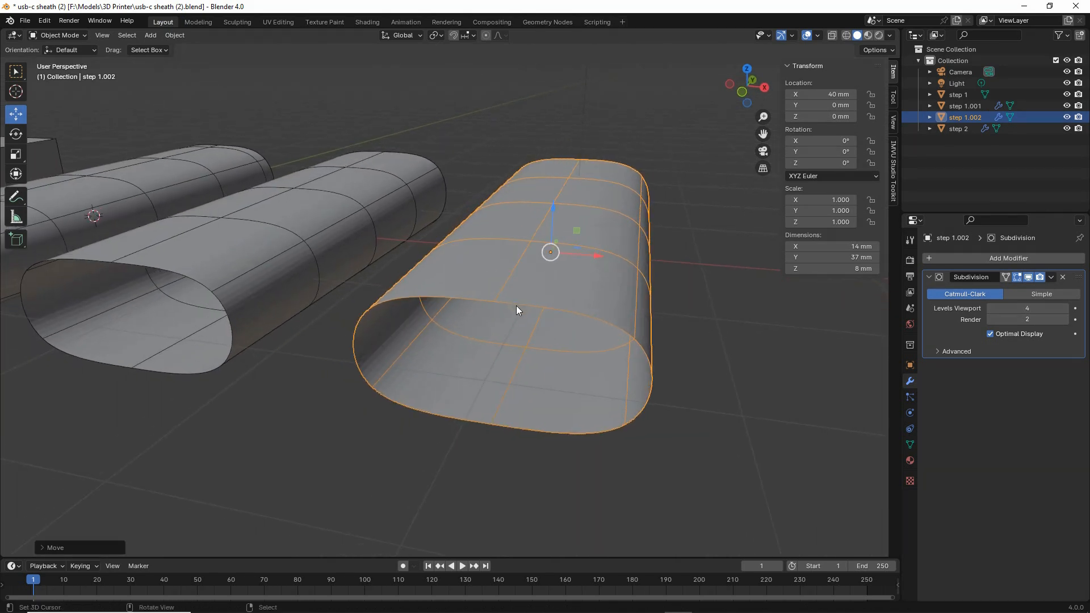
click(174, 35)
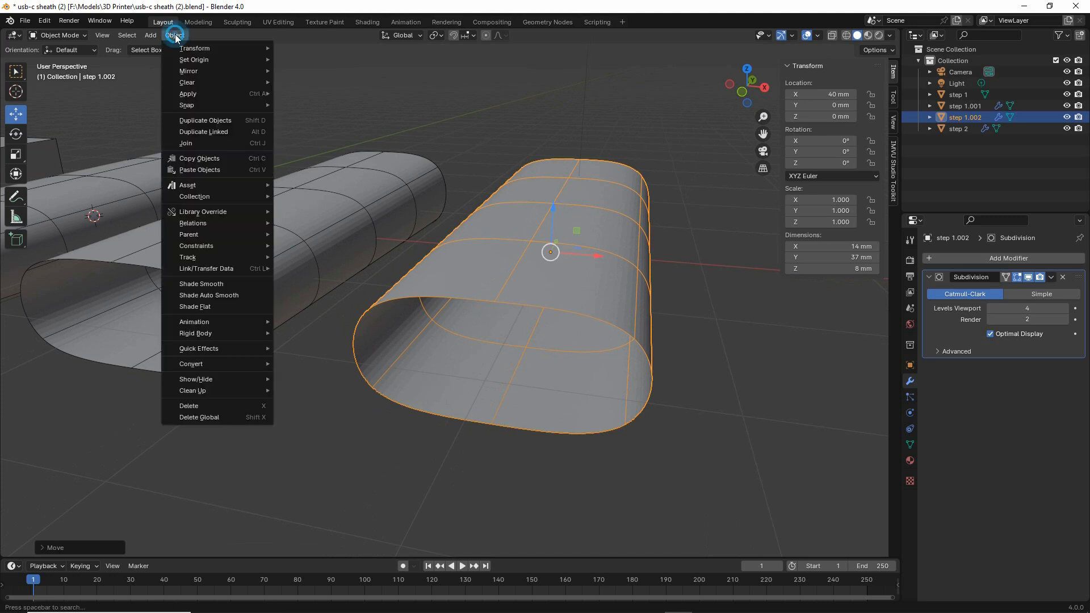
click(202, 120)
key(Escape)
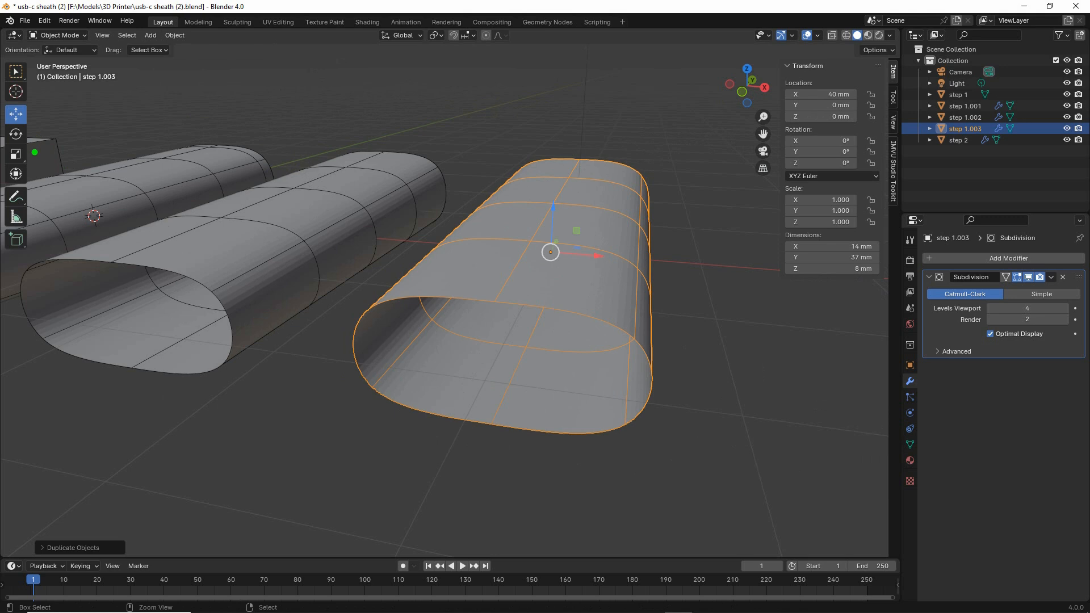
drag(34, 152, 89, 152)
click(16, 153)
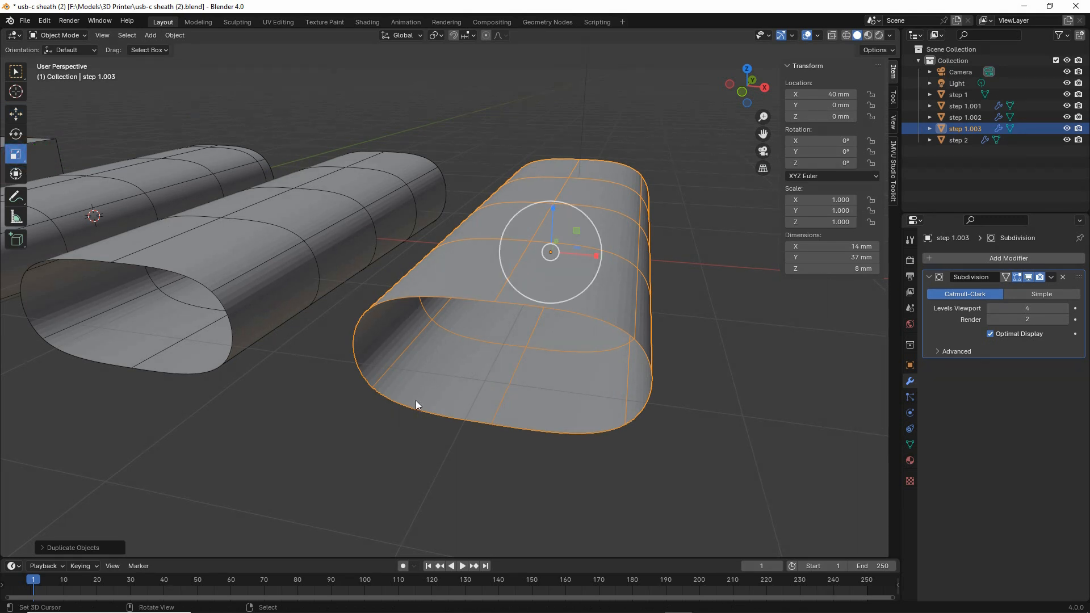
middle_drag(415, 400, 430, 395)
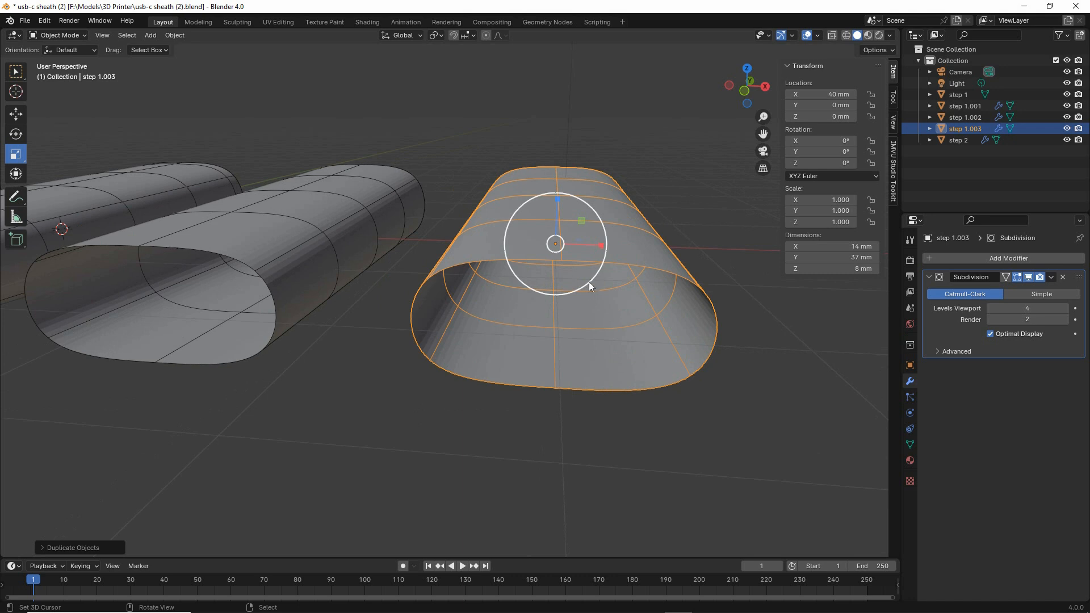
drag(600, 246, 609, 245)
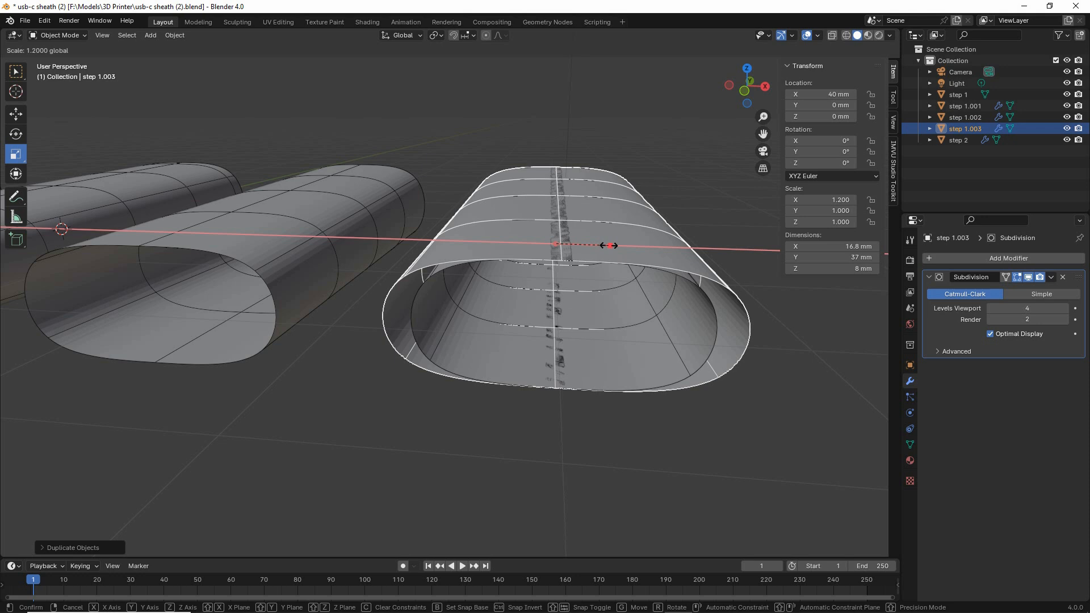
Finish the outer tube's X scaling at 1.2 and scale it to 1.4 along the Z axis.
drag(610, 245, 609, 245)
drag(558, 196, 558, 179)
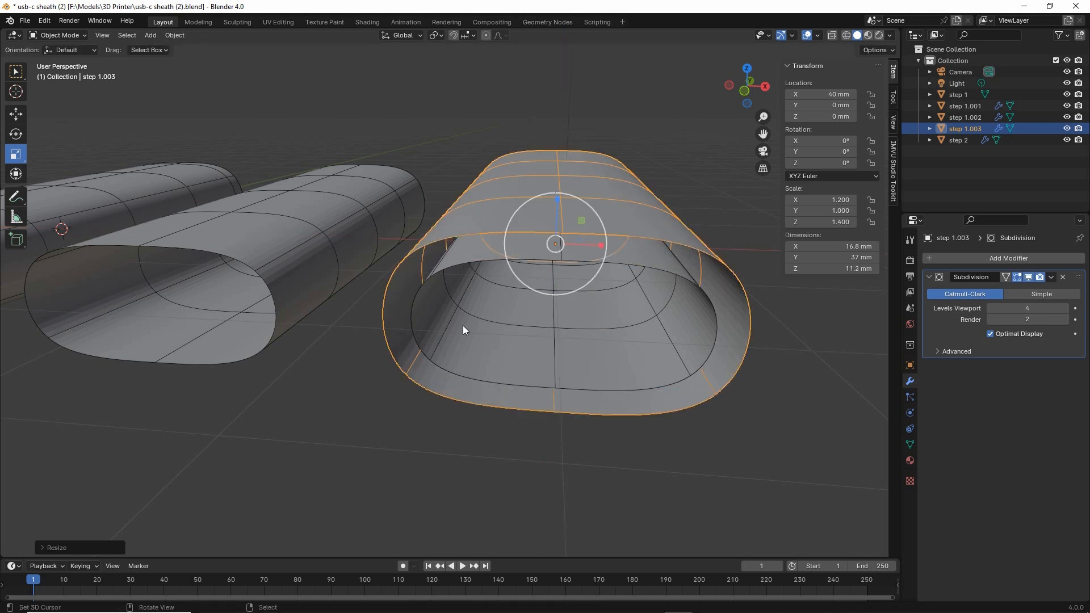
middle_drag(462, 325, 428, 335)
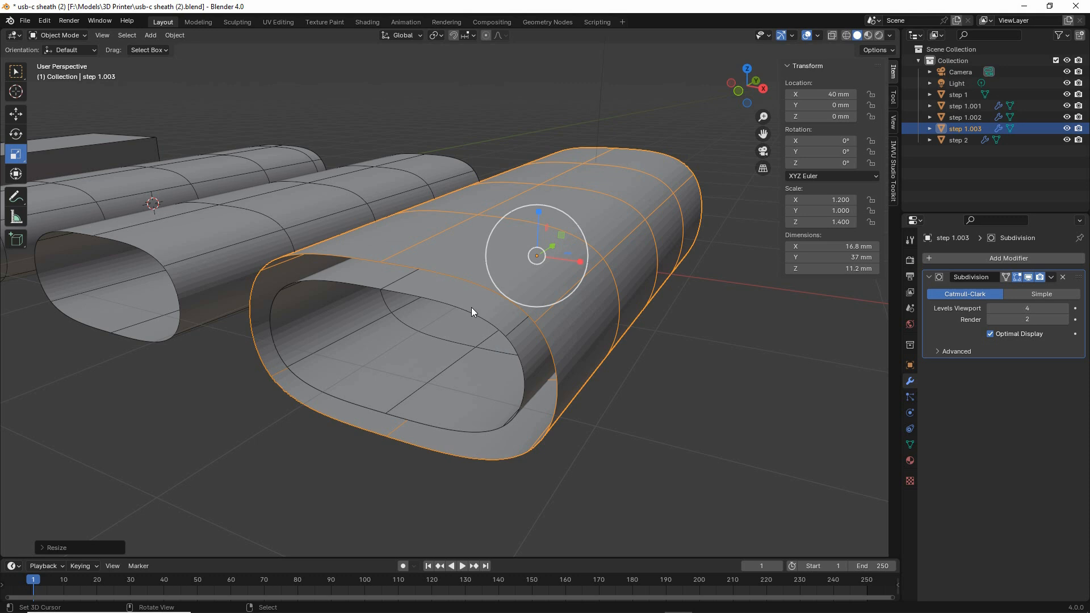
middle_drag(419, 372, 443, 354)
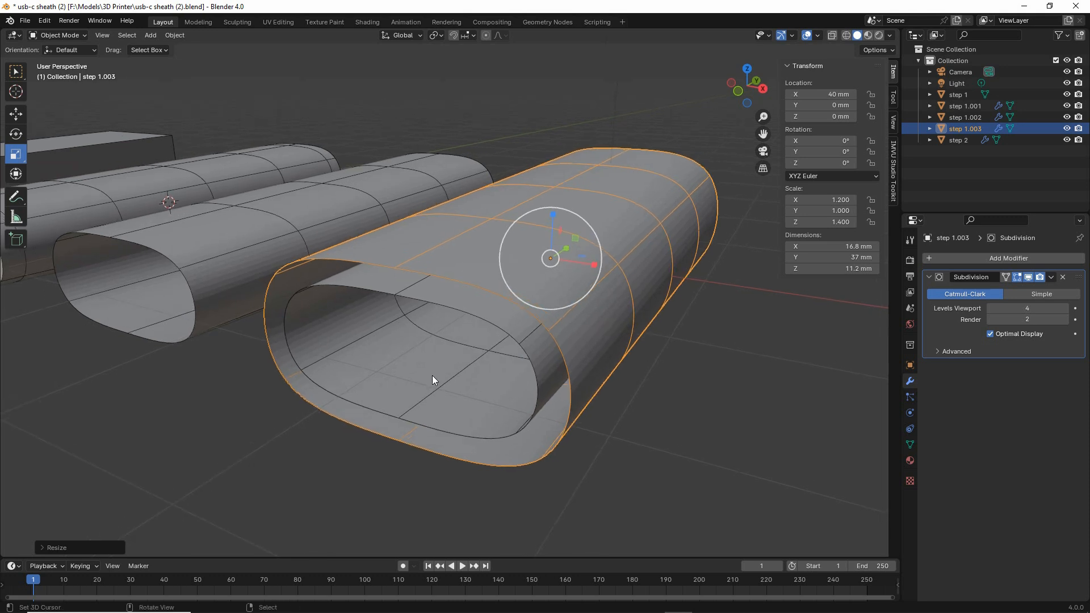
Turn on the Face Orientation overlay in the viewport.
drag(804, 20, 801, 55)
click(818, 35)
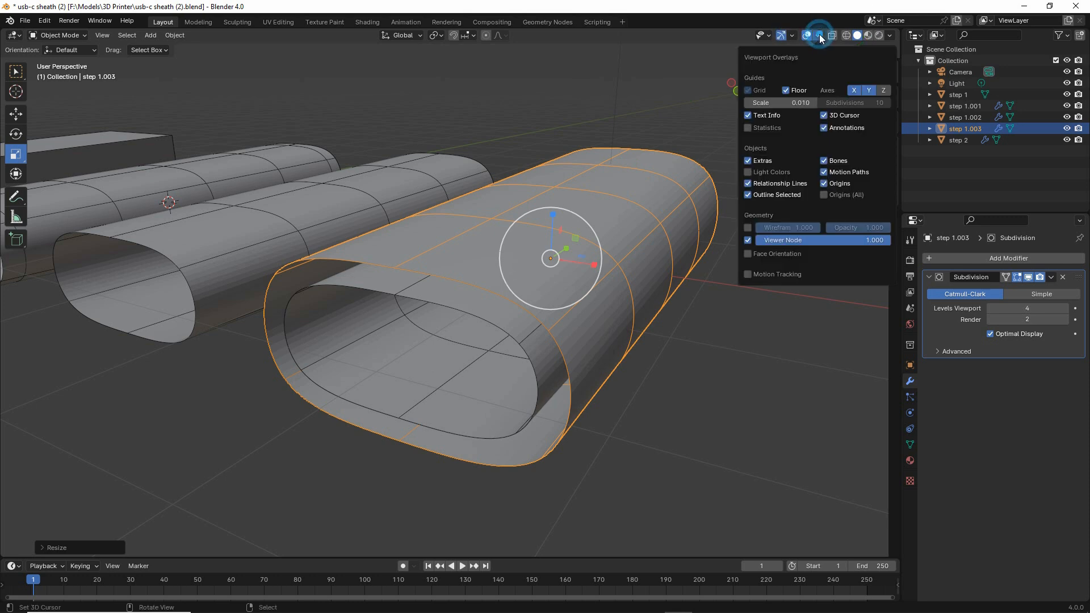
drag(747, 263, 804, 263)
click(747, 253)
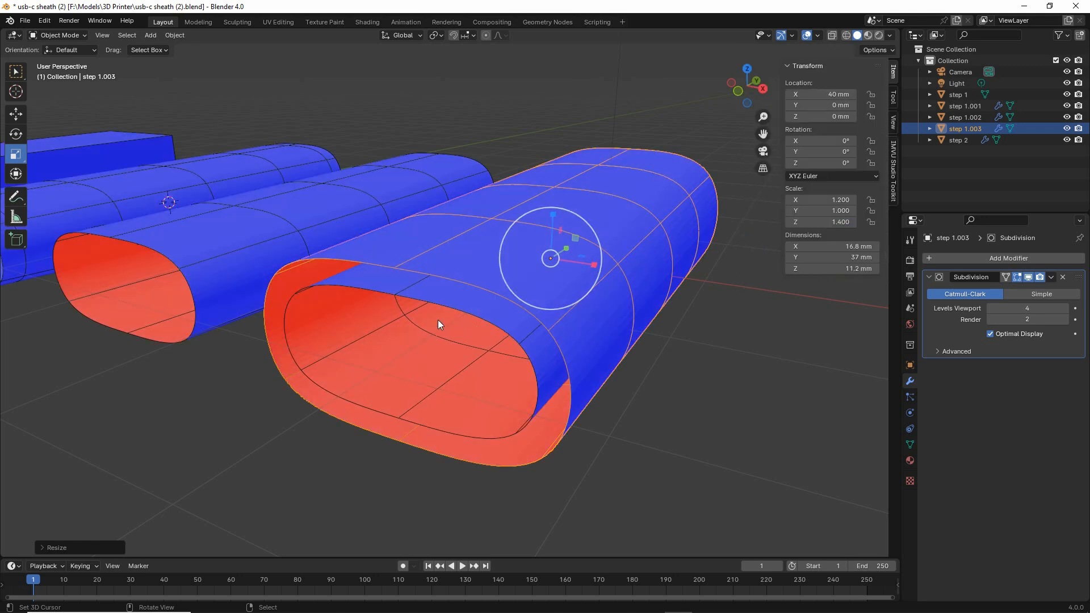
middle_drag(379, 311, 386, 315)
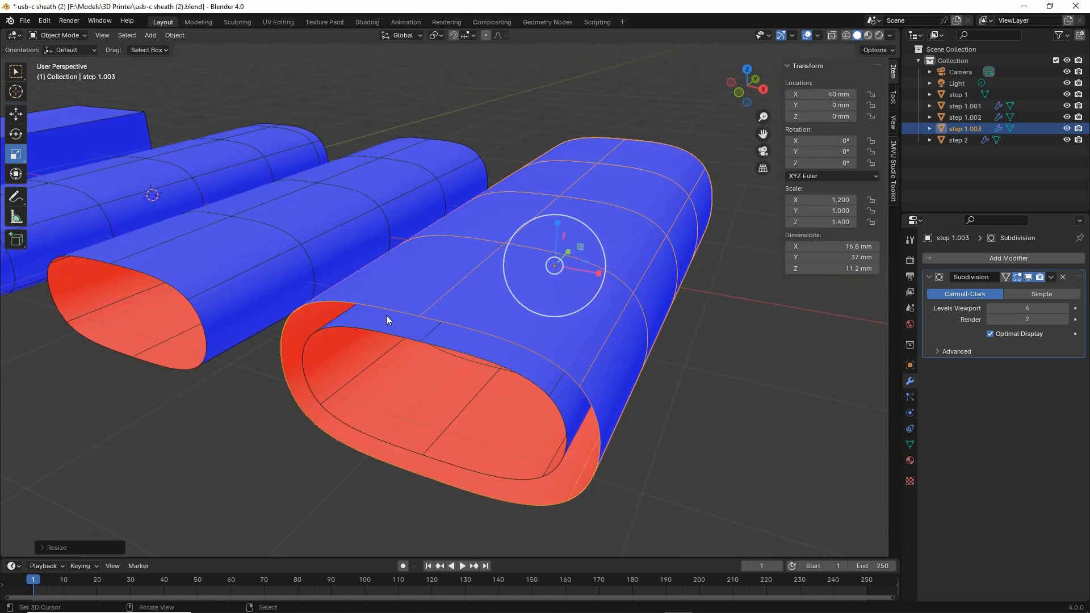
Examine the face orientation of the inner and outer tubes around their open front end.
mouse_move(483, 263)
mouse_down()
mouse_move(559, 307)
mouse_move(631, 376)
mouse_up()
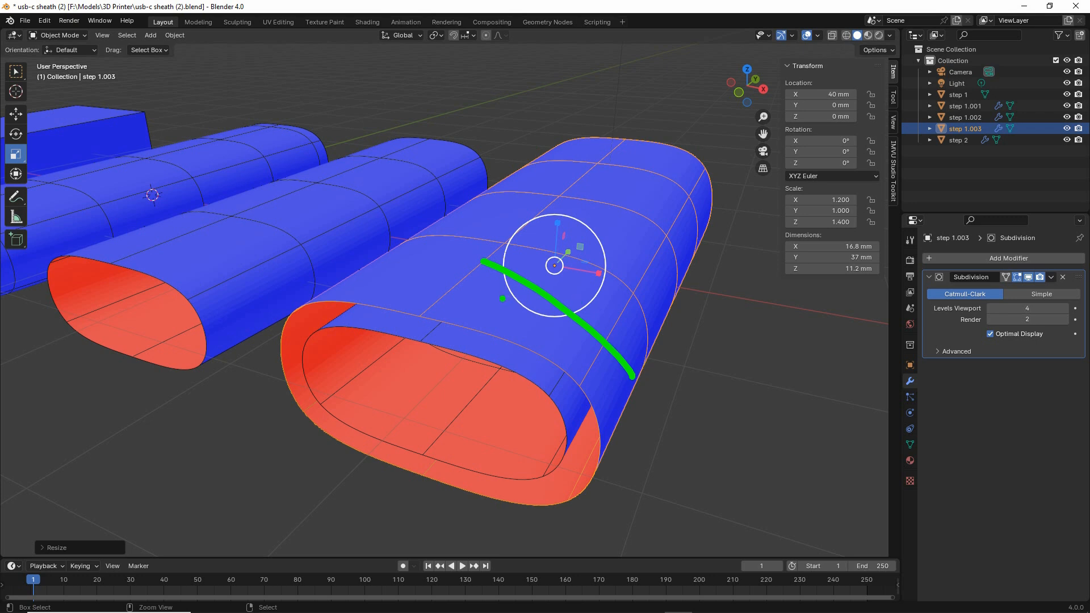
mouse_move(544, 300)
mouse_down()
mouse_move(618, 231)
mouse_move(624, 278)
mouse_up()
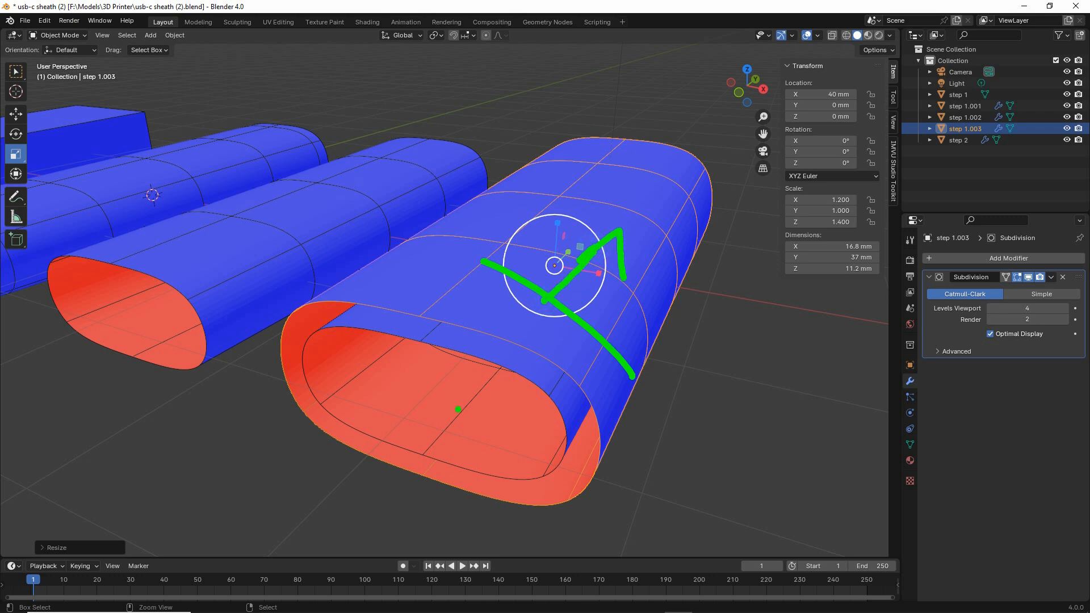
mouse_move(460, 388)
mouse_down()
mouse_move(478, 379)
mouse_move(452, 446)
mouse_move(478, 428)
mouse_up()
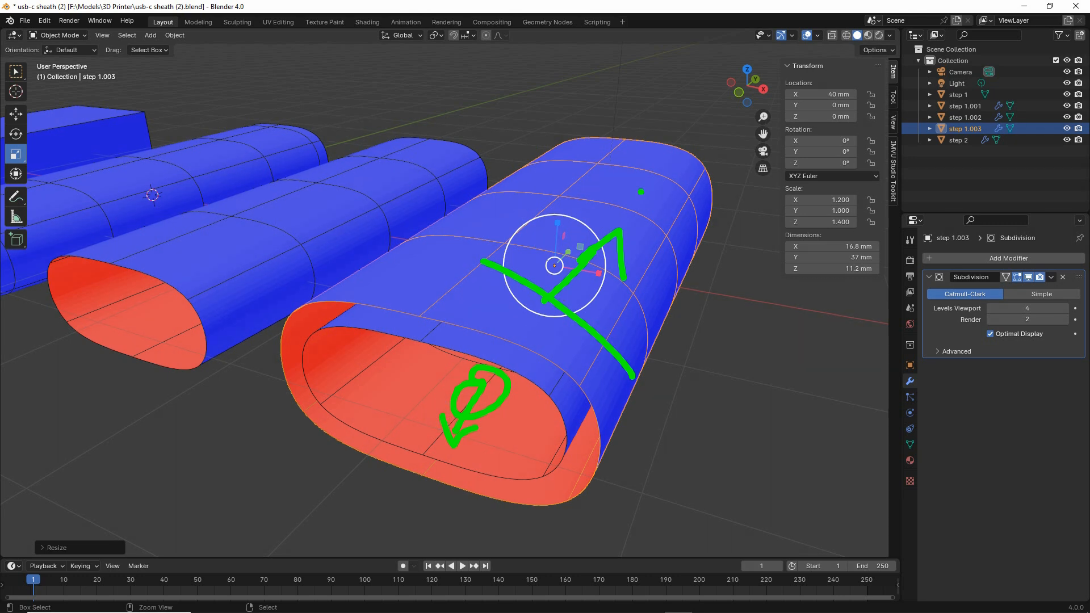
mouse_move(708, 164)
mouse_down()
mouse_move(643, 398)
mouse_move(369, 465)
mouse_move(278, 345)
mouse_move(568, 146)
mouse_move(704, 173)
mouse_move(709, 184)
mouse_up()
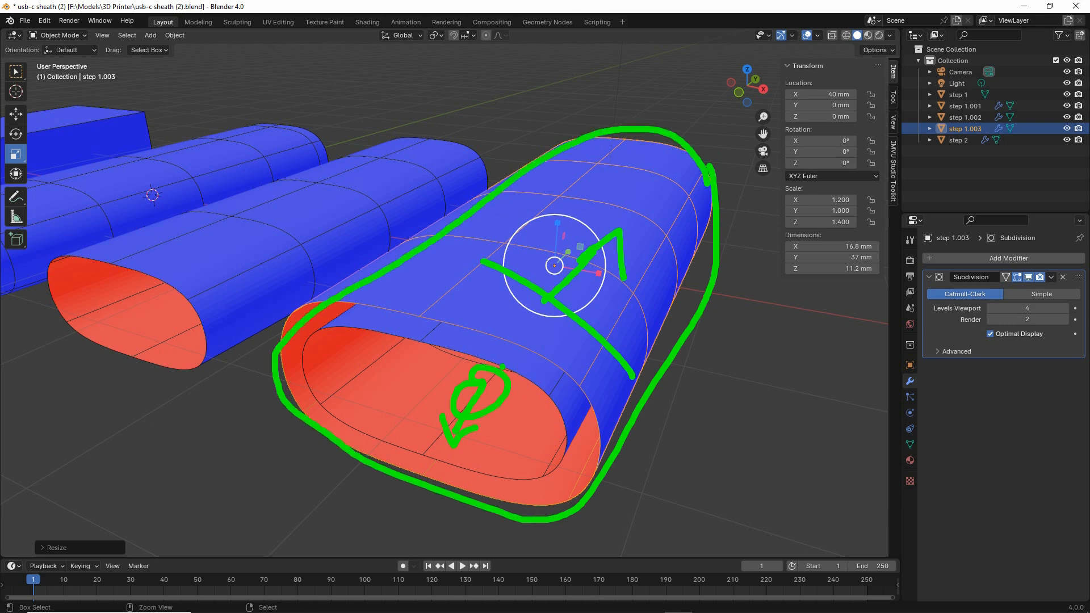
mouse_move(387, 326)
mouse_down()
mouse_move(406, 325)
mouse_move(564, 423)
mouse_move(451, 466)
mouse_move(316, 365)
mouse_move(437, 345)
mouse_move(363, 341)
mouse_up()
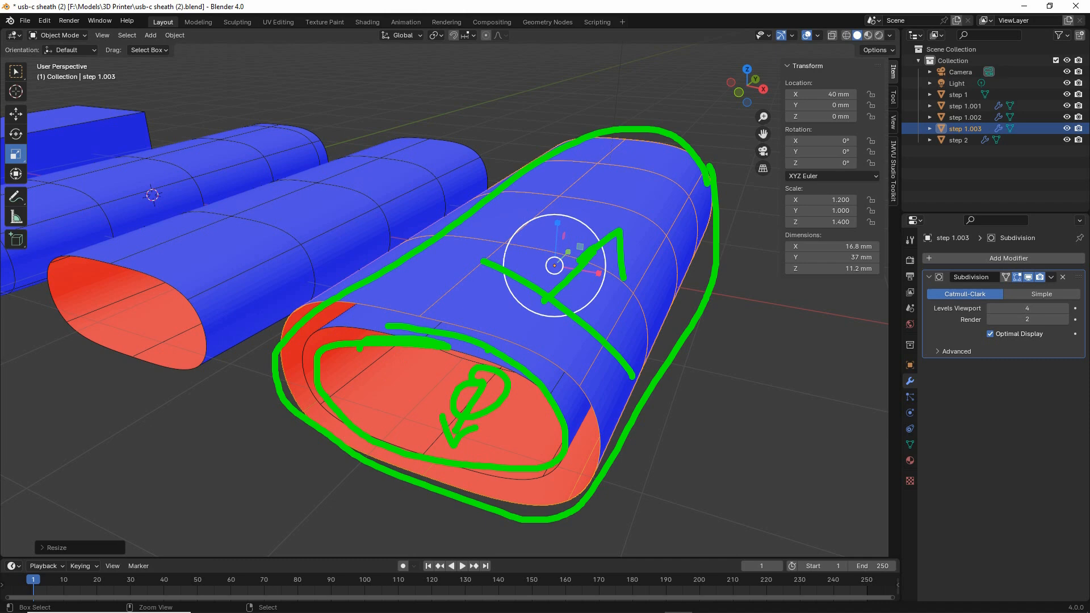
mouse_move(492, 344)
mouse_down()
mouse_move(478, 411)
mouse_move(460, 394)
mouse_up()
key(Escape)
middle_drag(481, 394, 489, 382)
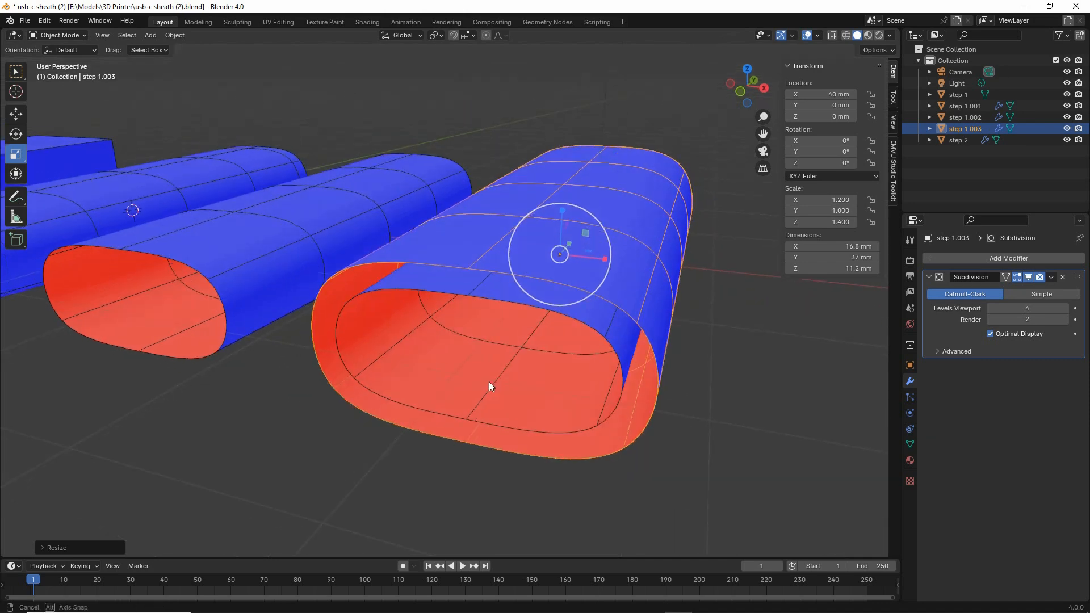
scroll(487, 382, up, 1)
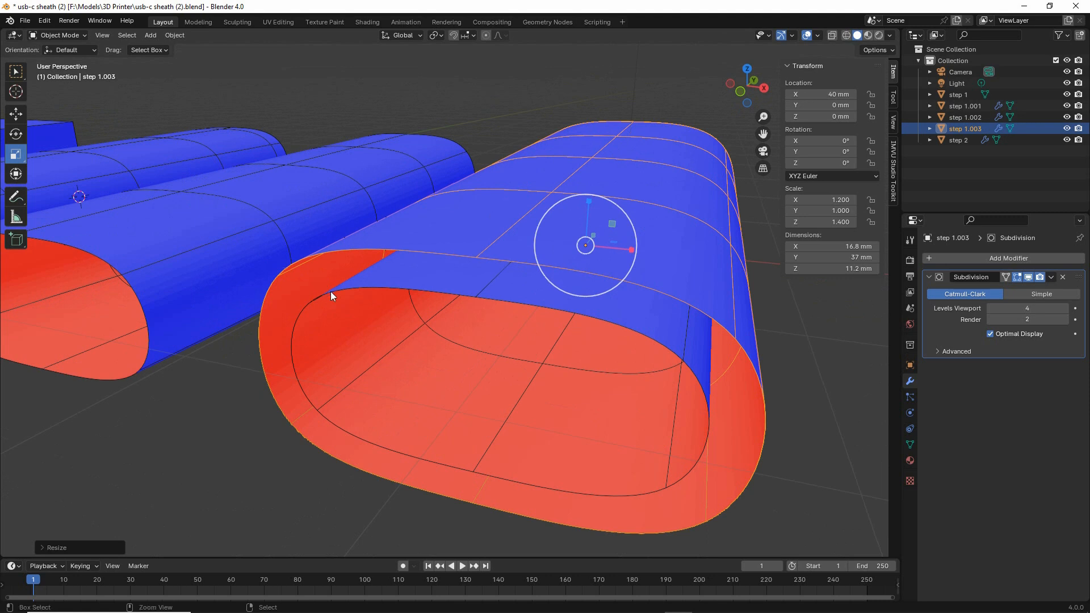
mouse_move(401, 279)
mouse_down()
mouse_move(528, 286)
mouse_move(482, 288)
mouse_up()
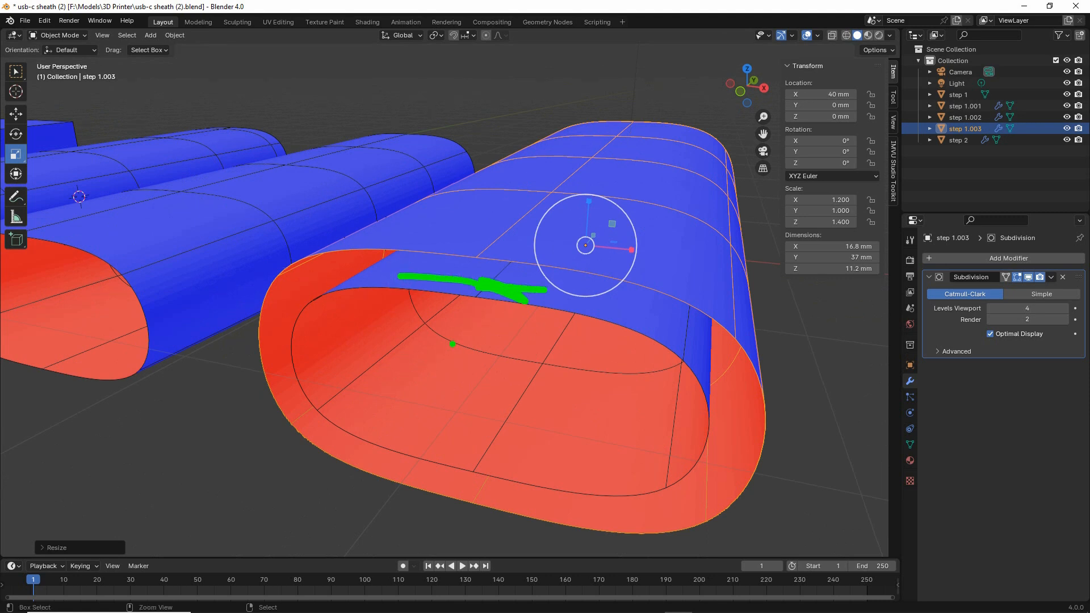
key(Escape)
middle_drag(471, 359, 471, 358)
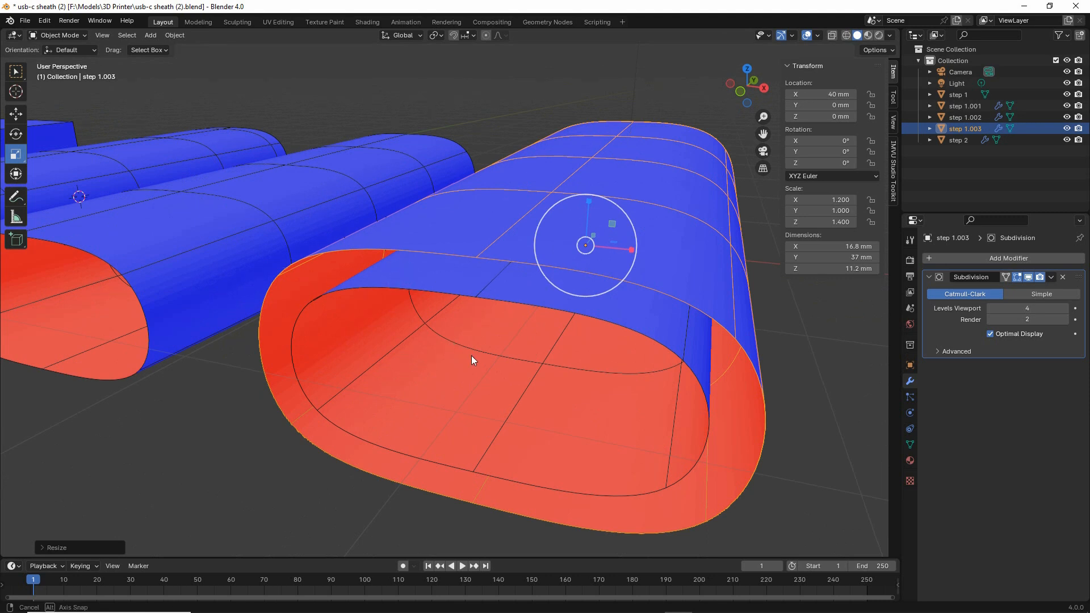
Open the inner tube in Edit Mode and select its entire mesh.
click(474, 293)
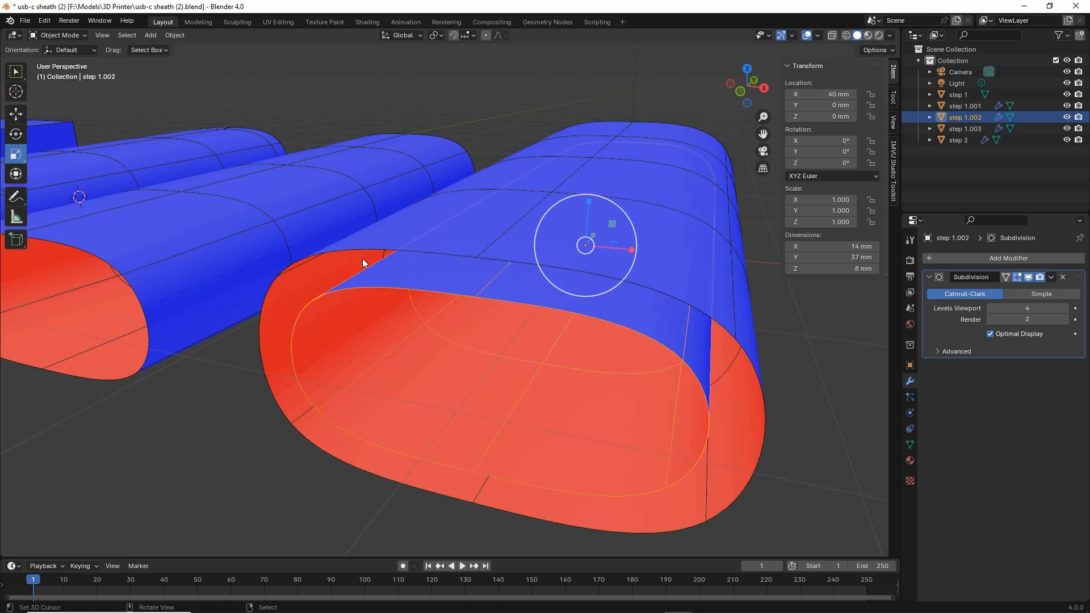
click(59, 36)
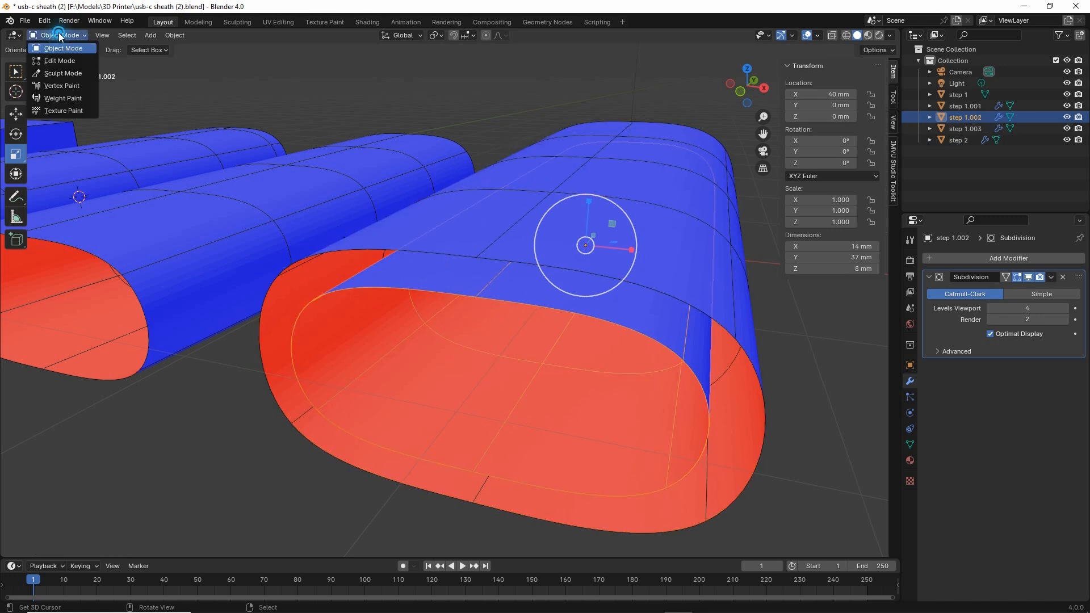
click(62, 62)
click(165, 36)
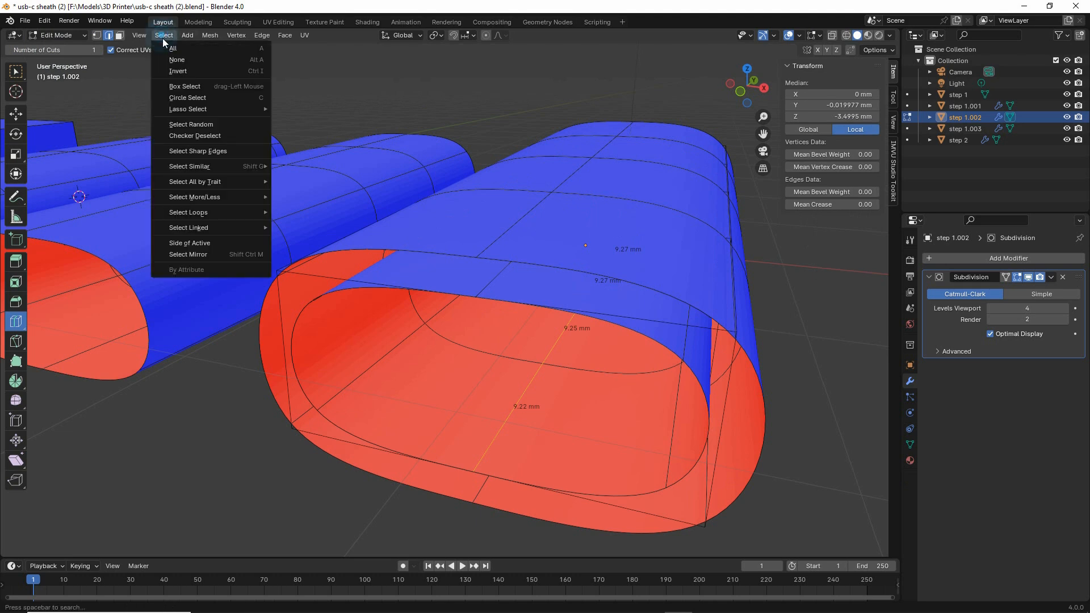
key(ctrl+2)
drag(169, 59, 175, 43)
key(Escape)
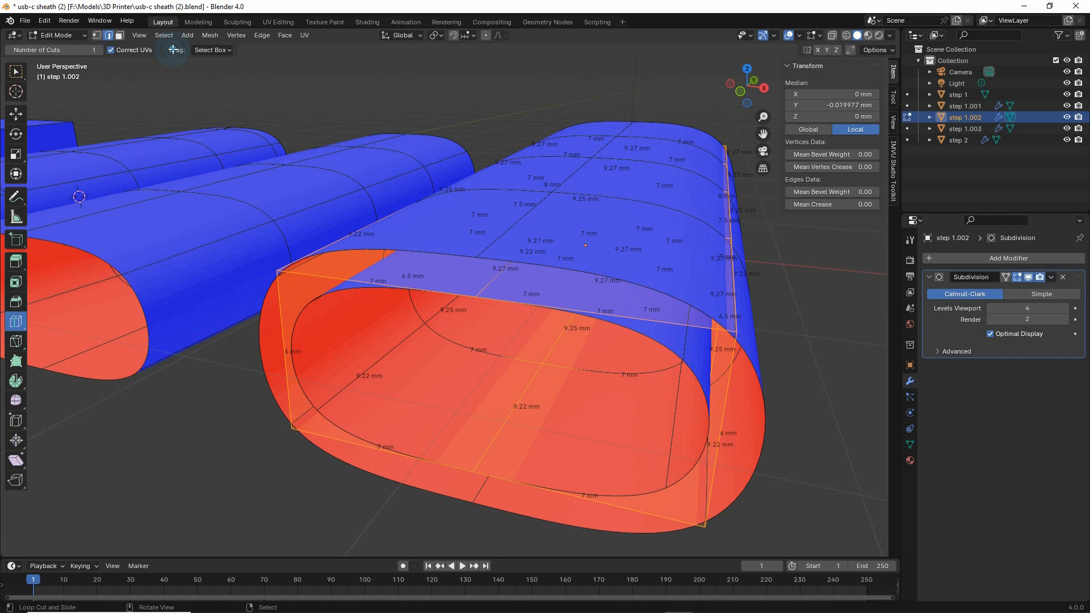
Recalculate the inner tube's normals to the inside.
click(217, 50)
click(211, 36)
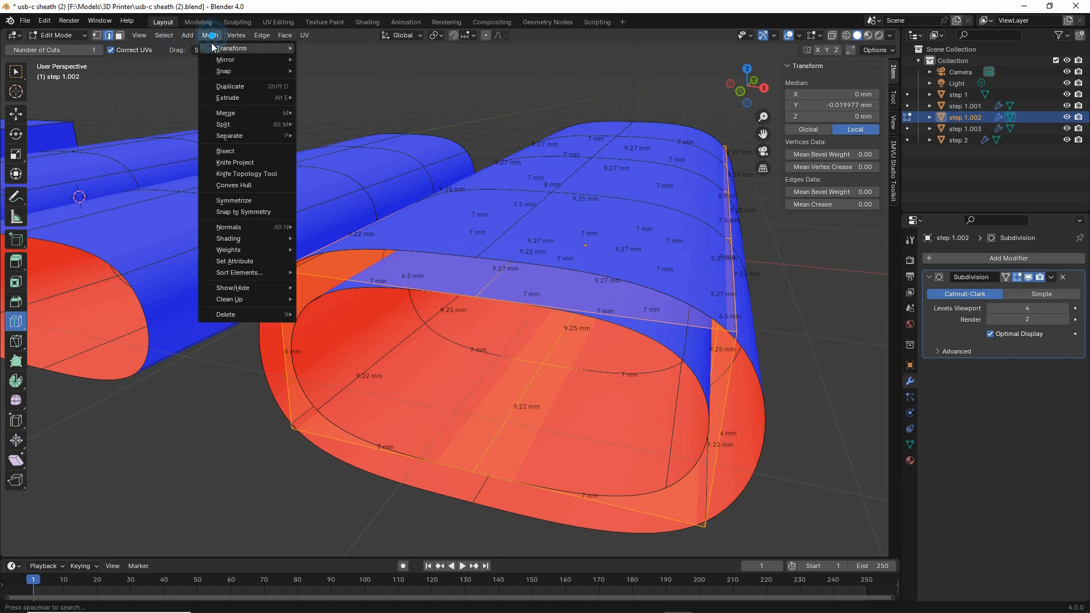
mouse_move(211, 44)
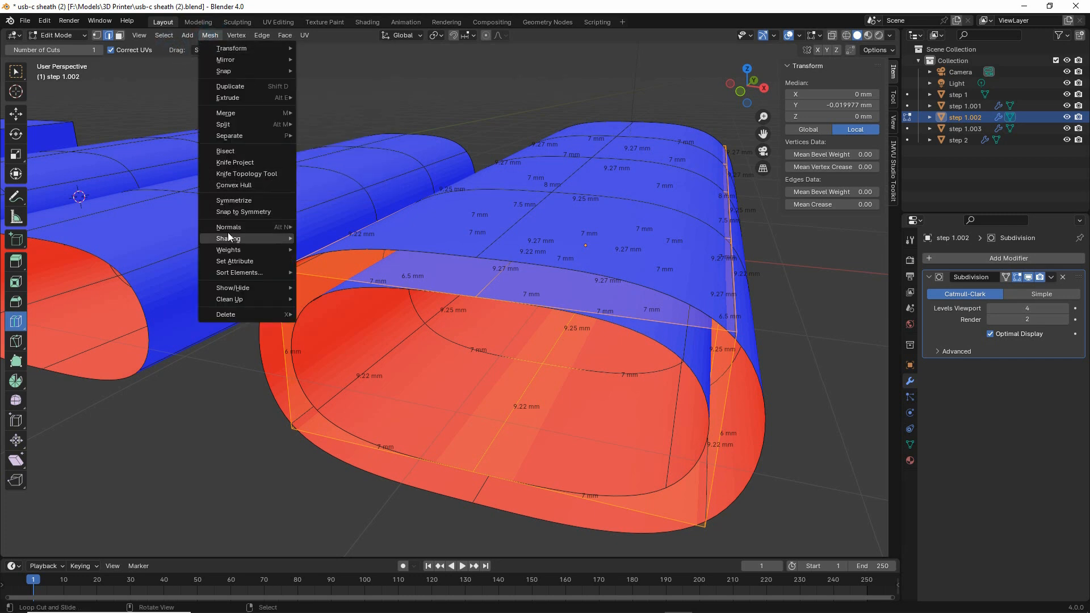
mouse_move(227, 228)
drag(314, 235, 328, 235)
drag(216, 235, 252, 235)
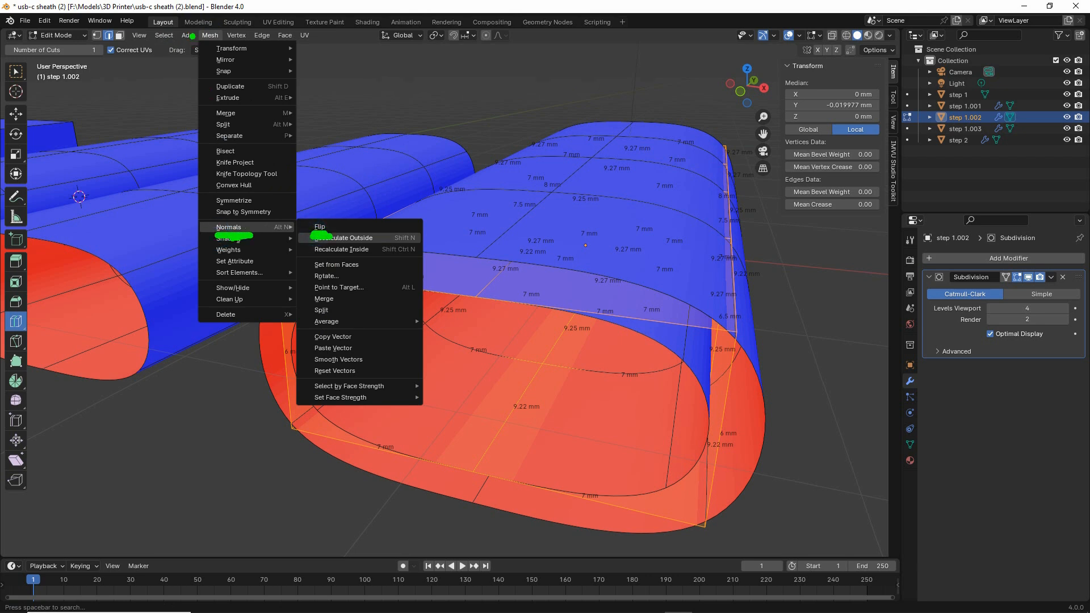
mouse_move(206, 52)
mouse_down()
mouse_move(226, 47)
mouse_move(192, 51)
mouse_up()
drag(315, 258, 377, 259)
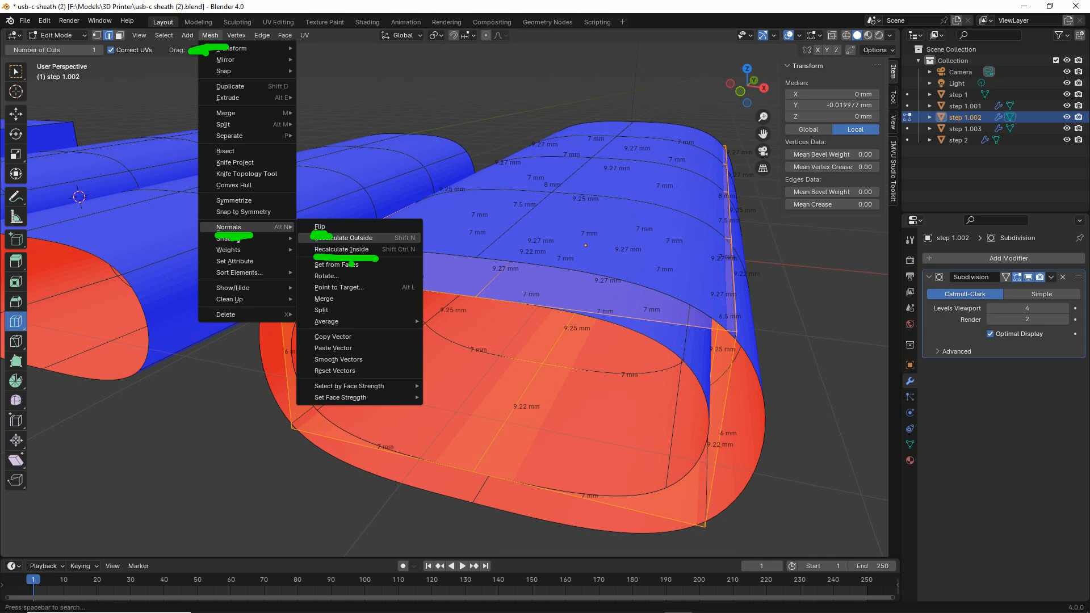
click(342, 249)
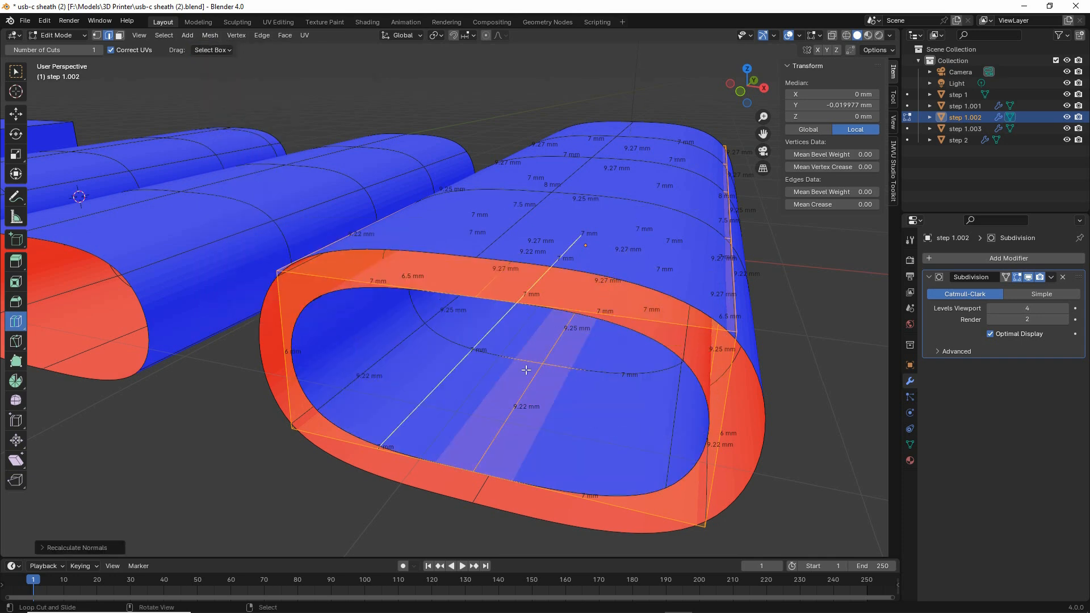
middle_drag(526, 369, 554, 331)
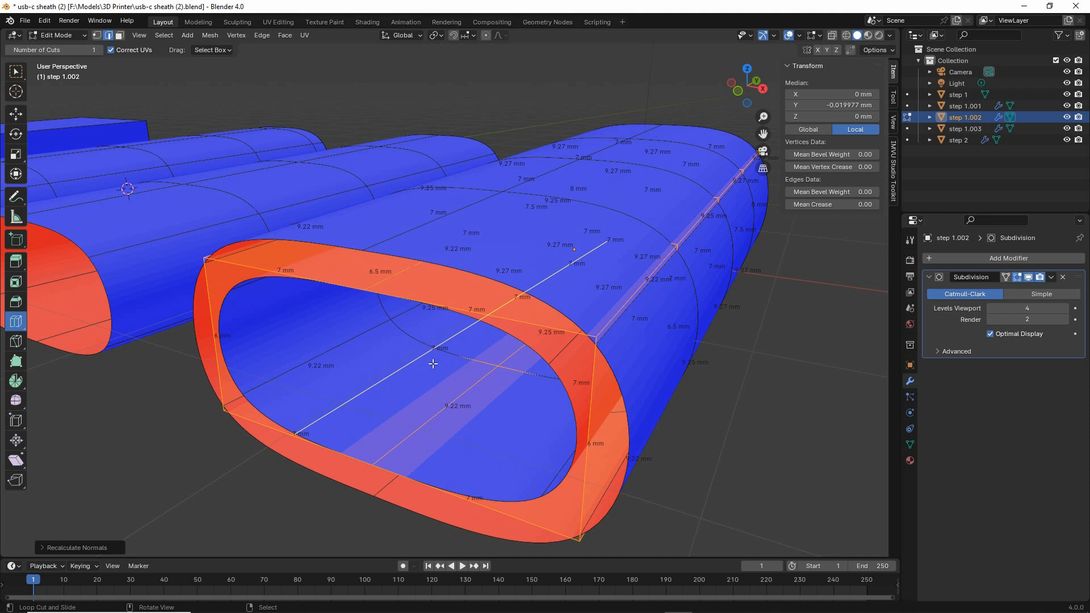
scroll(431, 361, down, 2)
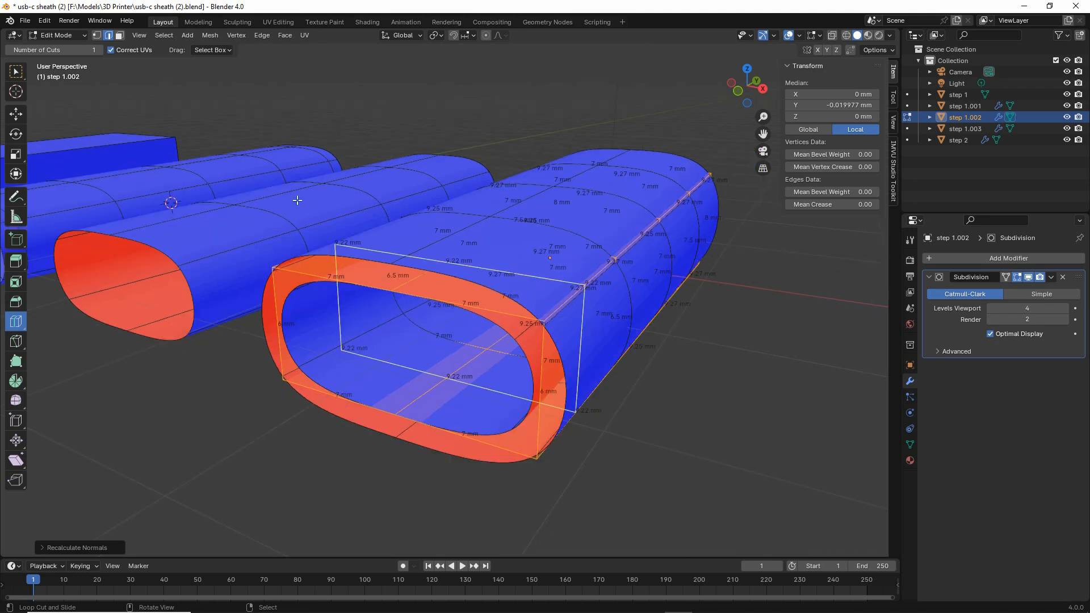
Return to Object Mode and join the outer tube into the inner tube as one object.
click(57, 35)
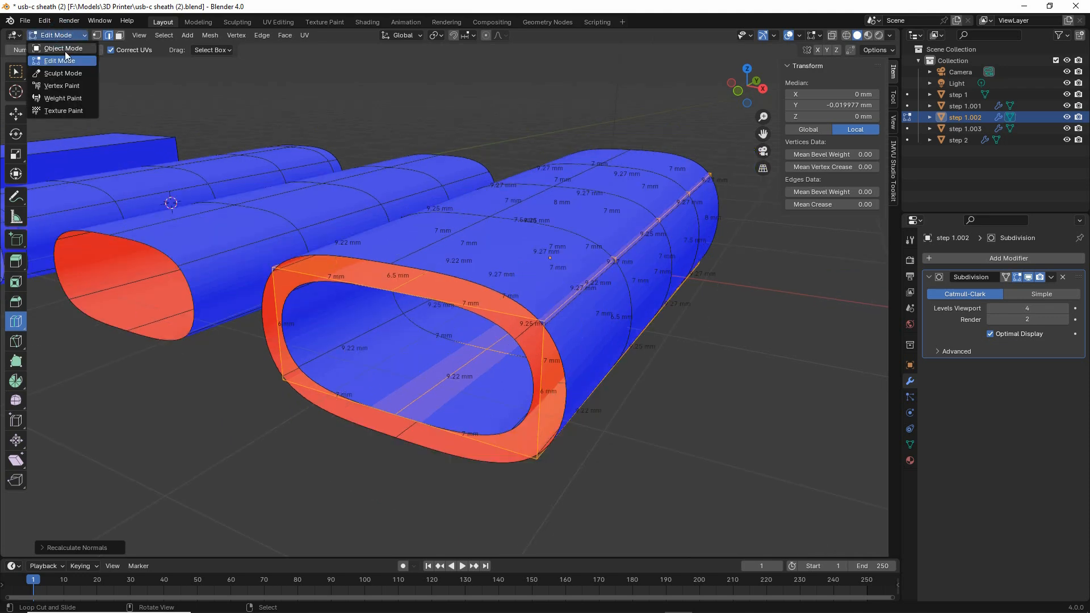
click(65, 50)
middle_drag(324, 369, 335, 363)
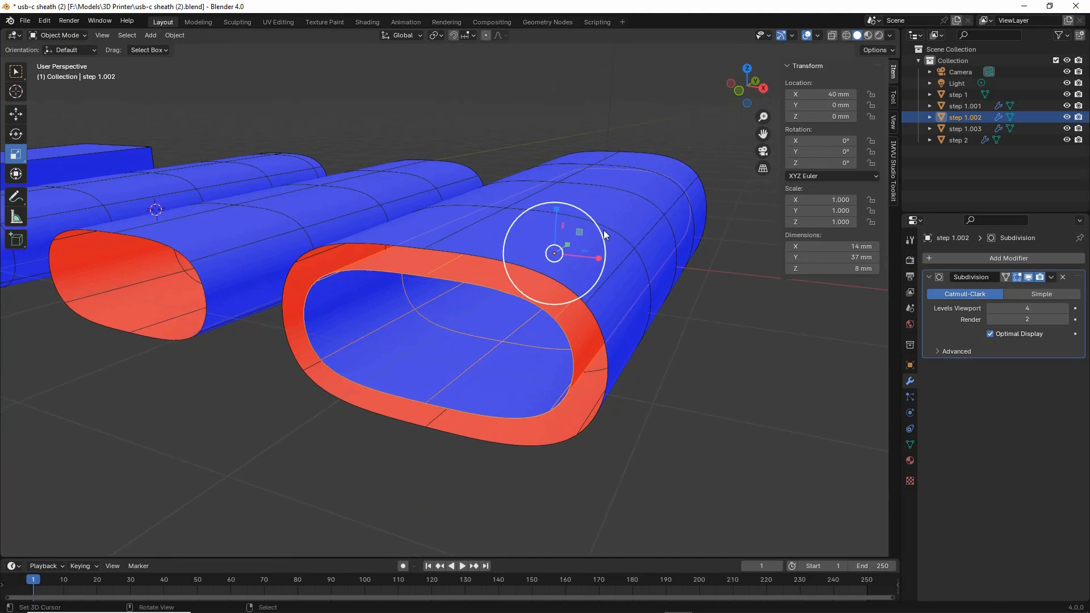
click(640, 333)
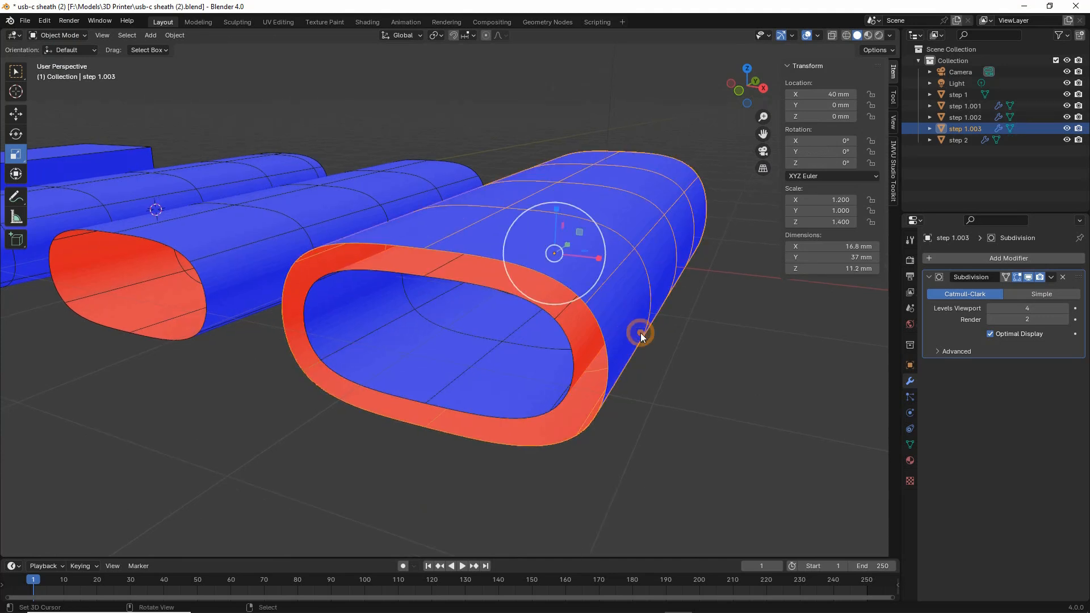
shift+click(564, 332)
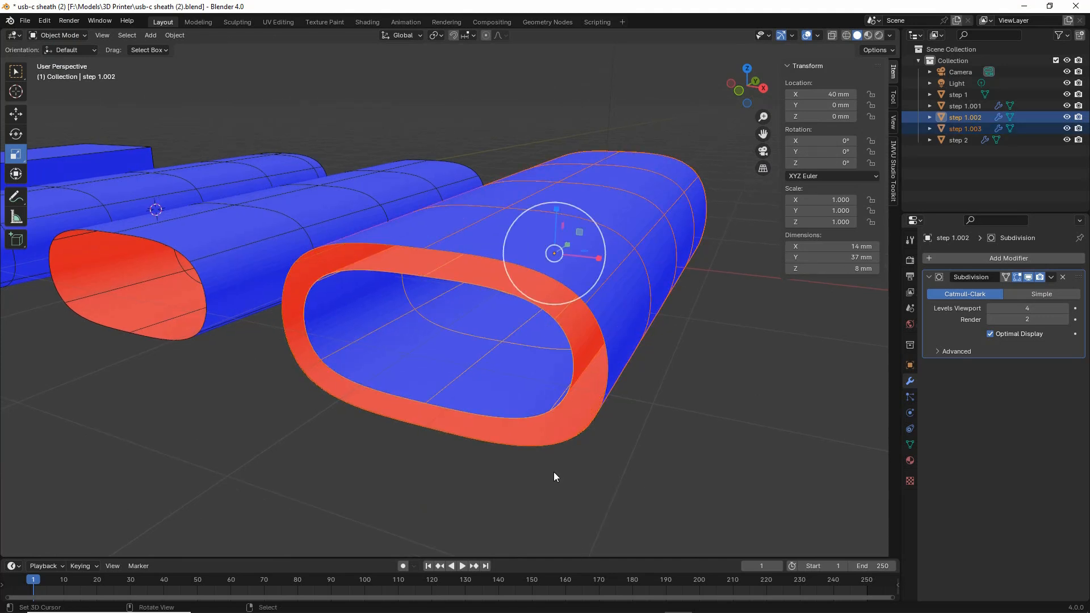
click(174, 35)
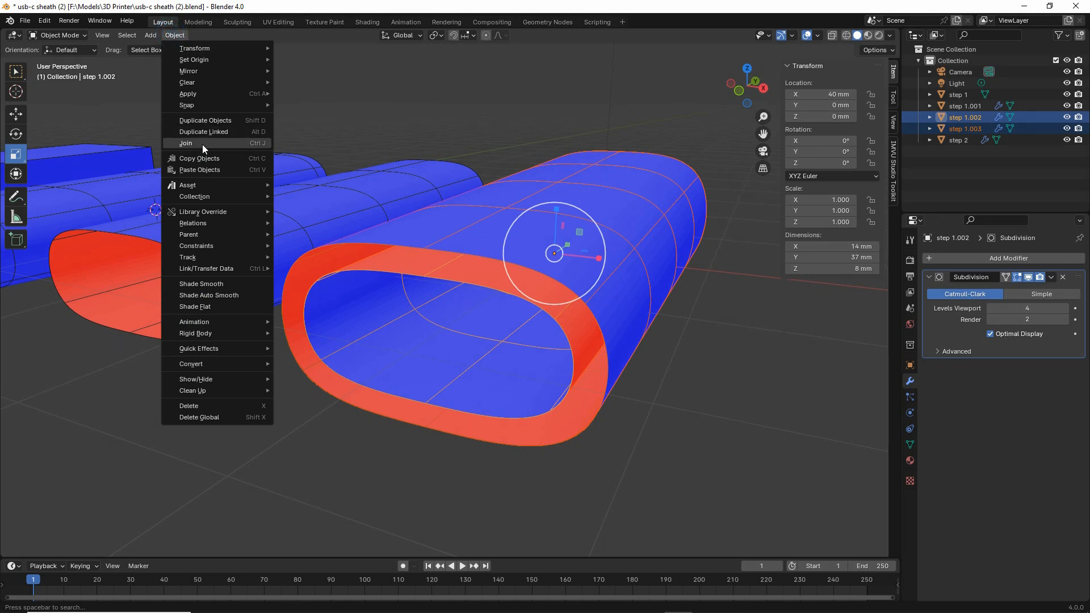
drag(176, 154, 191, 150)
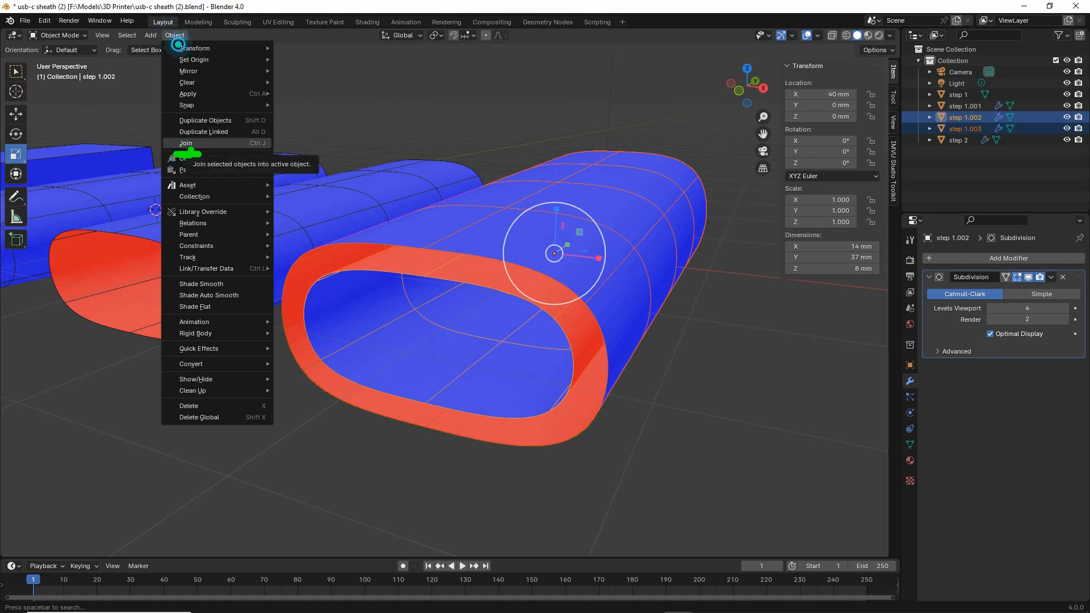
drag(178, 44, 194, 44)
key(Escape)
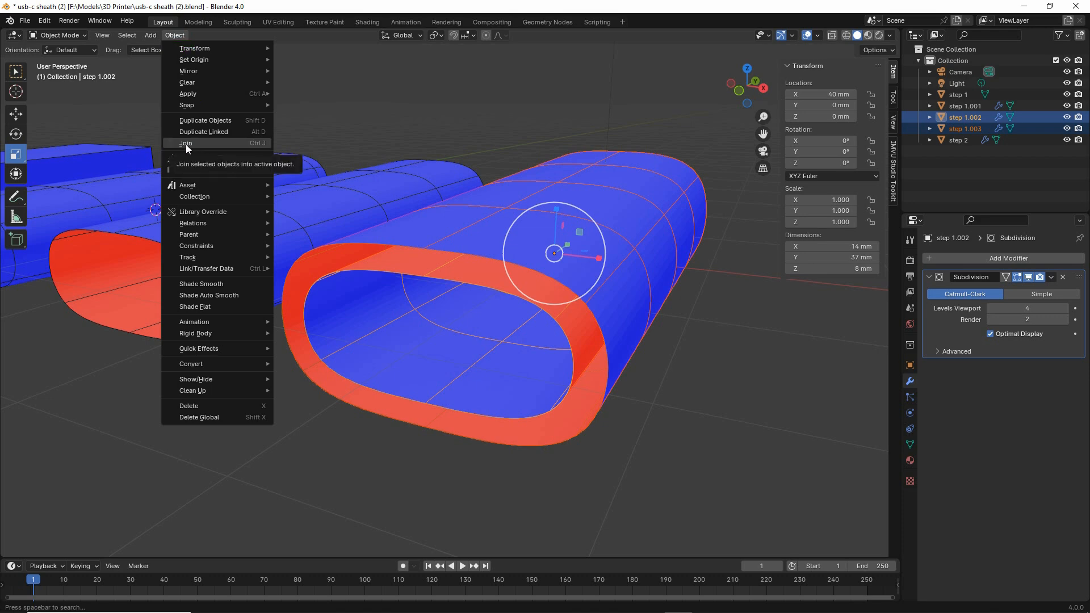
click(185, 144)
Lower the joined sheath's Subdivision viewport level to 3.
middle_drag(564, 324, 582, 321)
scroll(582, 322, up, 2)
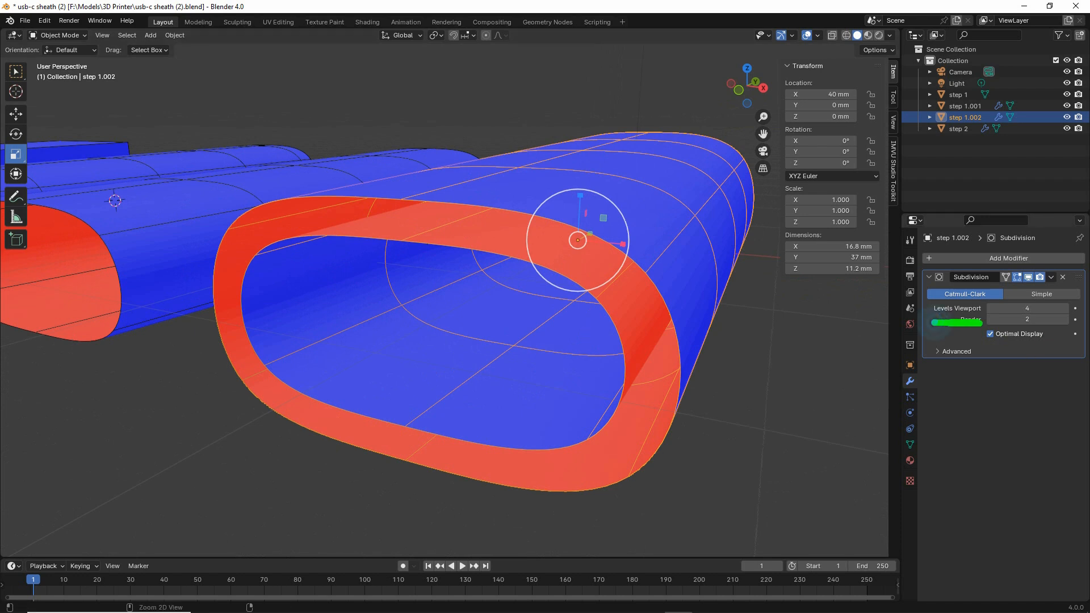
click(990, 311)
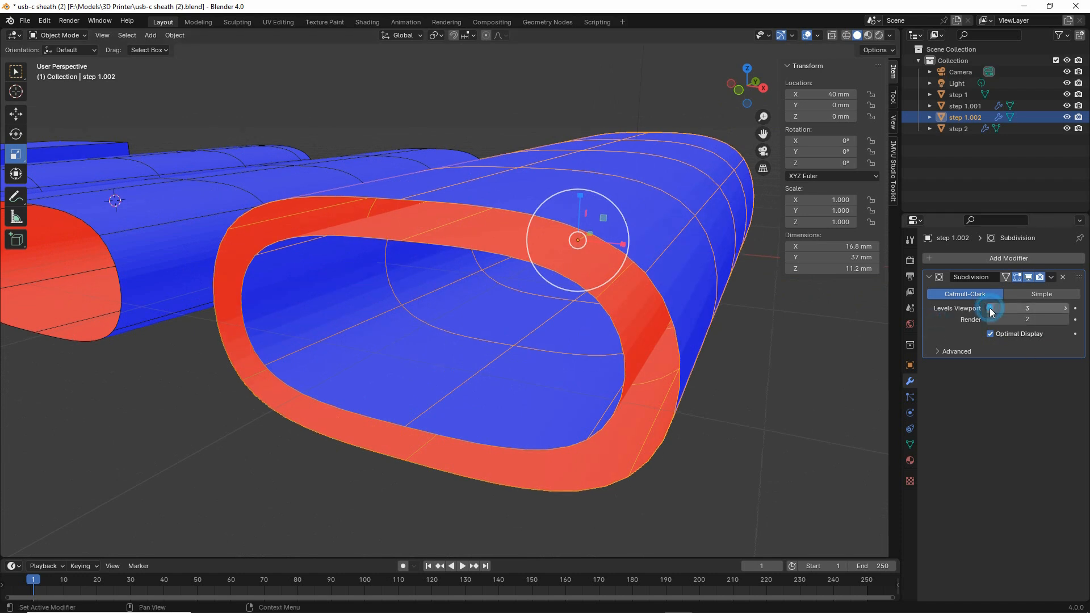
Set the Subdivision viewport level of step 1.002 to 0 and enter Edit Mode on it.
click(991, 311)
click(991, 311)
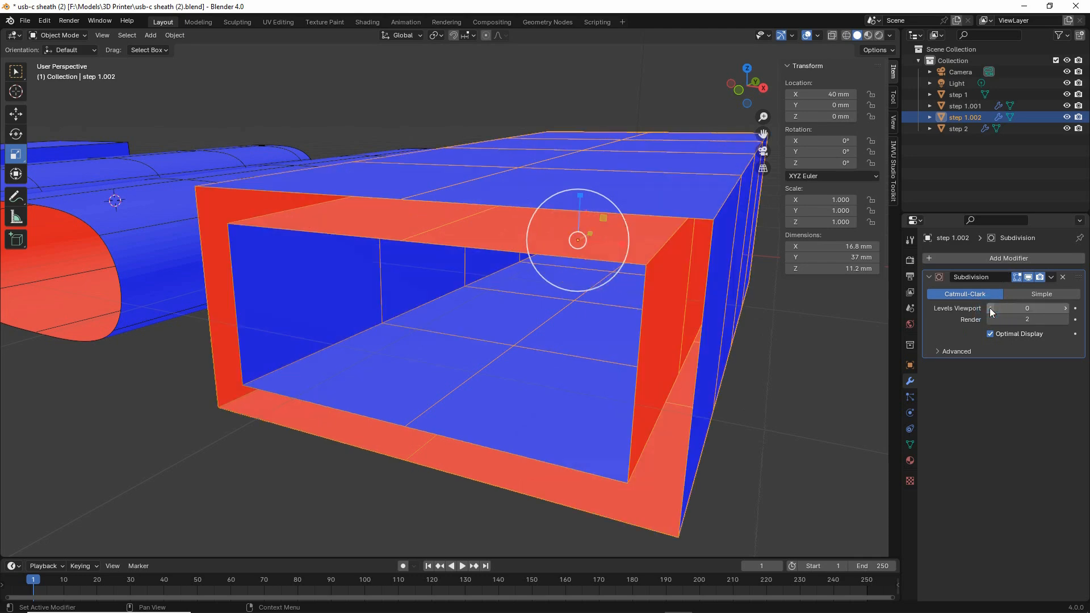
middle_drag(505, 356, 476, 358)
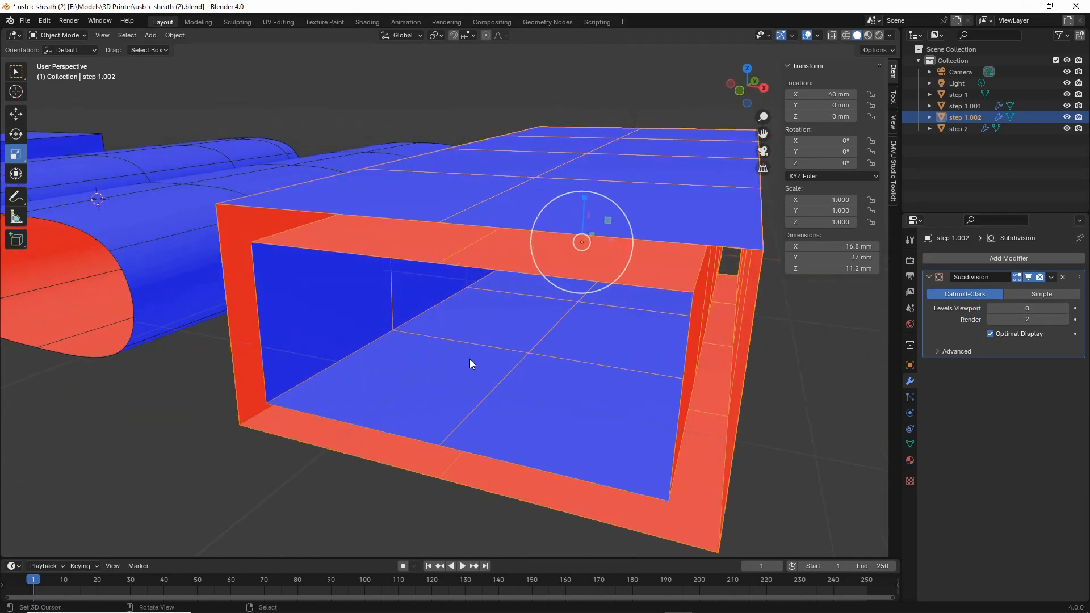
click(62, 35)
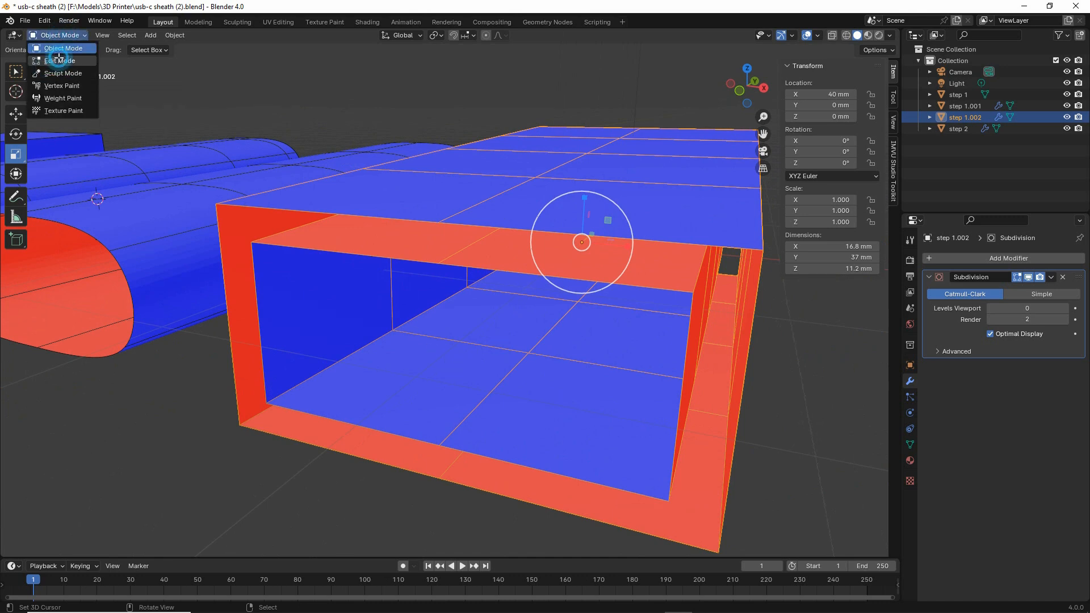
click(59, 61)
mouse_move(363, 309)
middle_down()
mouse_move(389, 369)
mouse_move(369, 322)
middle_up()
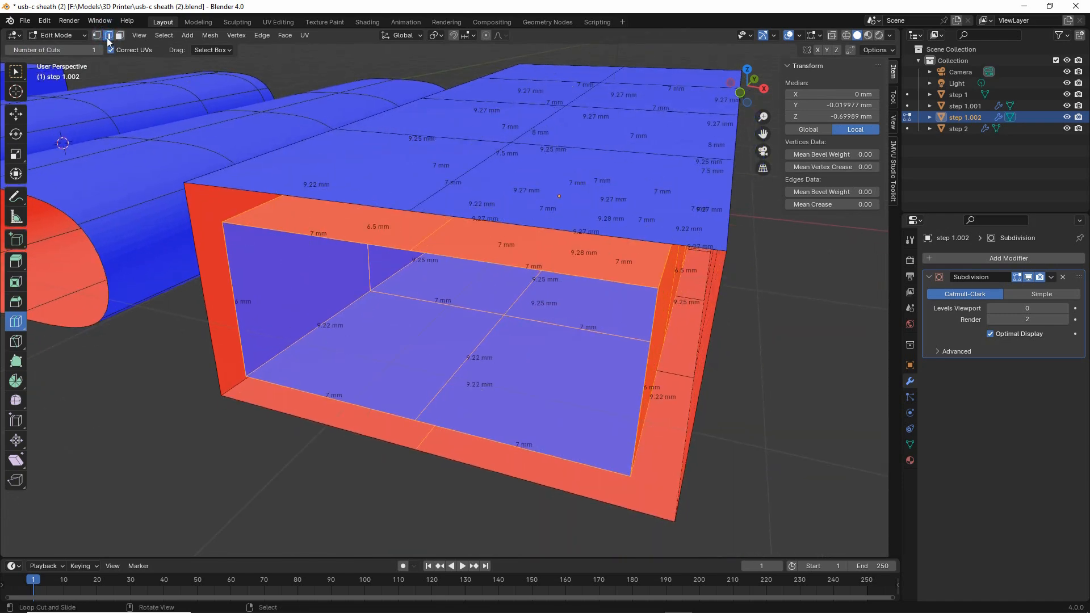
key(ctrl+2)
mouse_move(32, 115)
mouse_down()
mouse_move(99, 113)
mouse_move(35, 111)
mouse_move(37, 119)
mouse_up()
key(Escape)
Fill the -X half of the upper gap between the outer and inner shells at the -Y end, using New Edge/Face from Vertices.
click(16, 114)
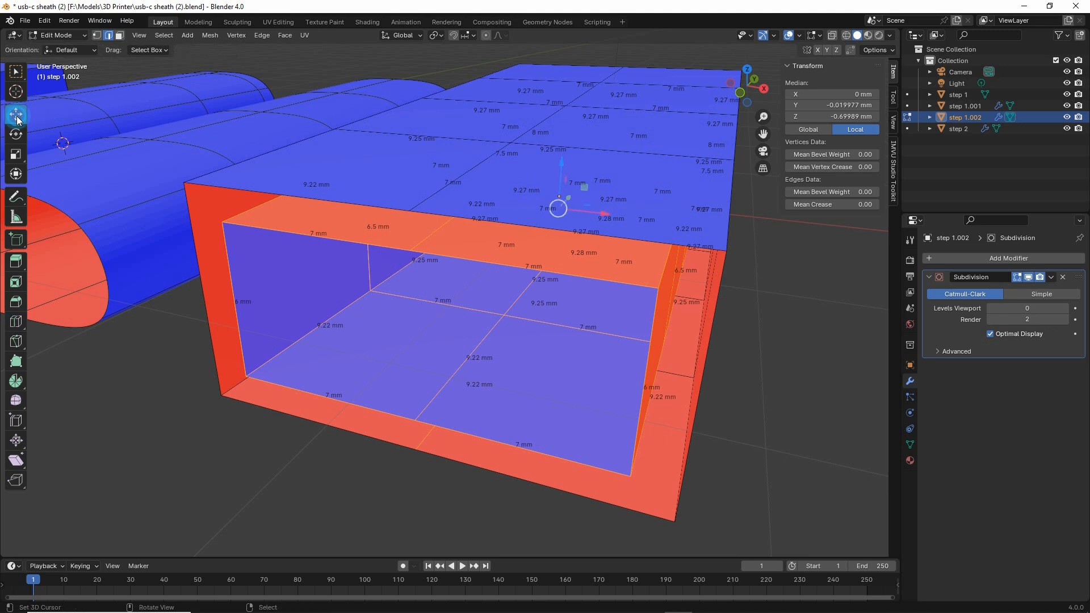
click(299, 195)
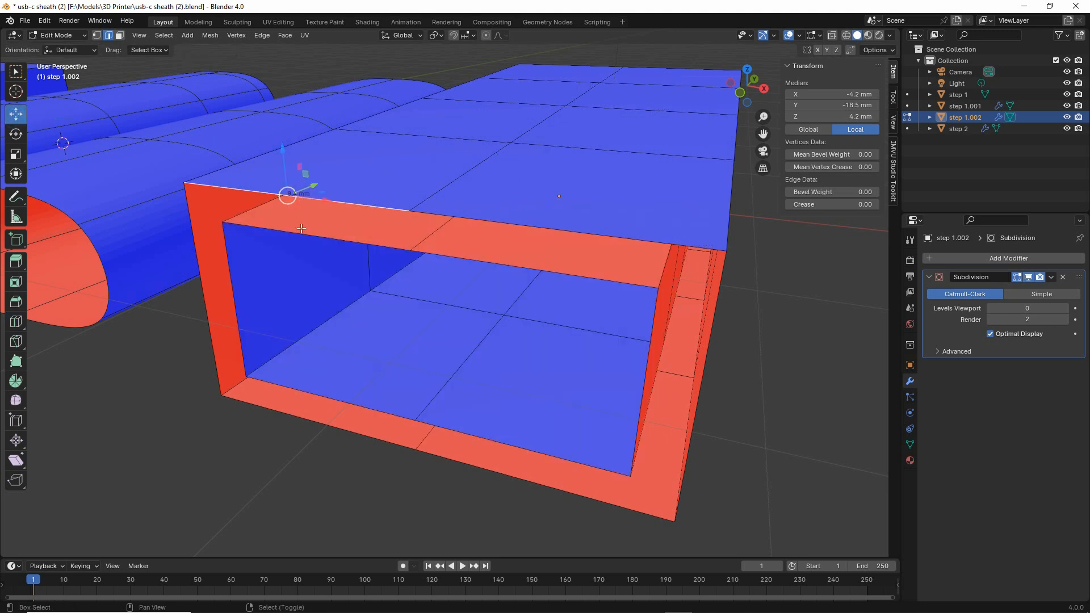
click(299, 232)
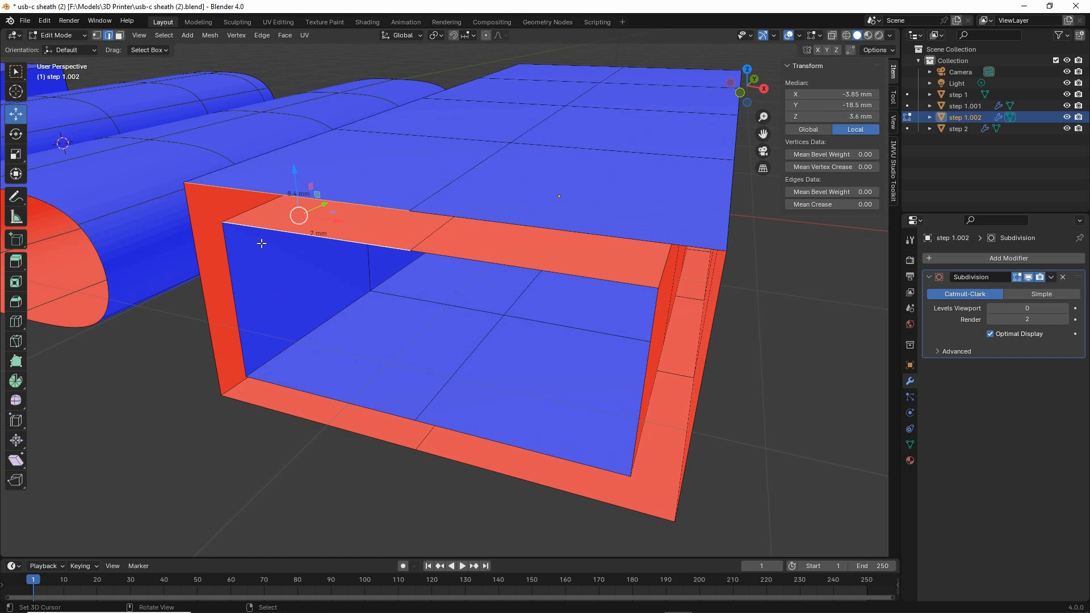
click(235, 34)
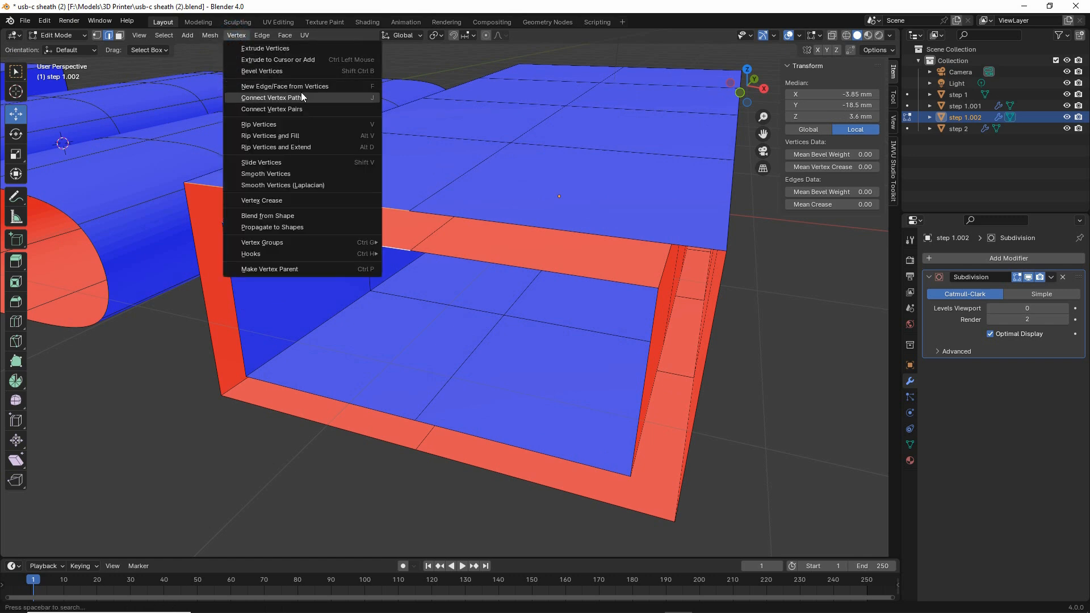
key(ctrl+2)
drag(237, 98, 383, 96)
mouse_move(228, 45)
mouse_down()
mouse_move(238, 47)
mouse_move(229, 53)
mouse_up()
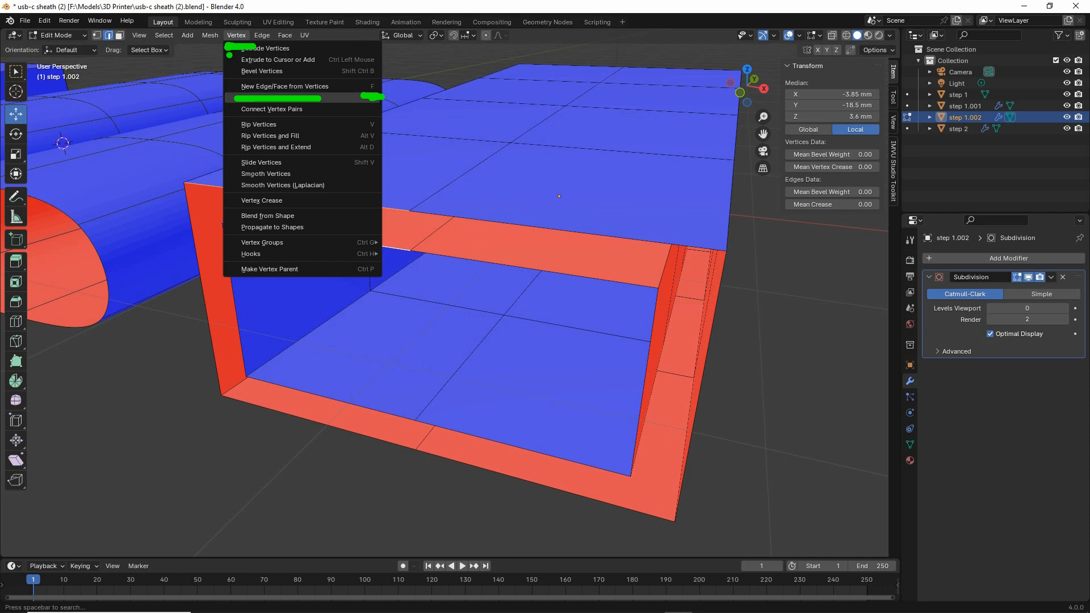
click(274, 85)
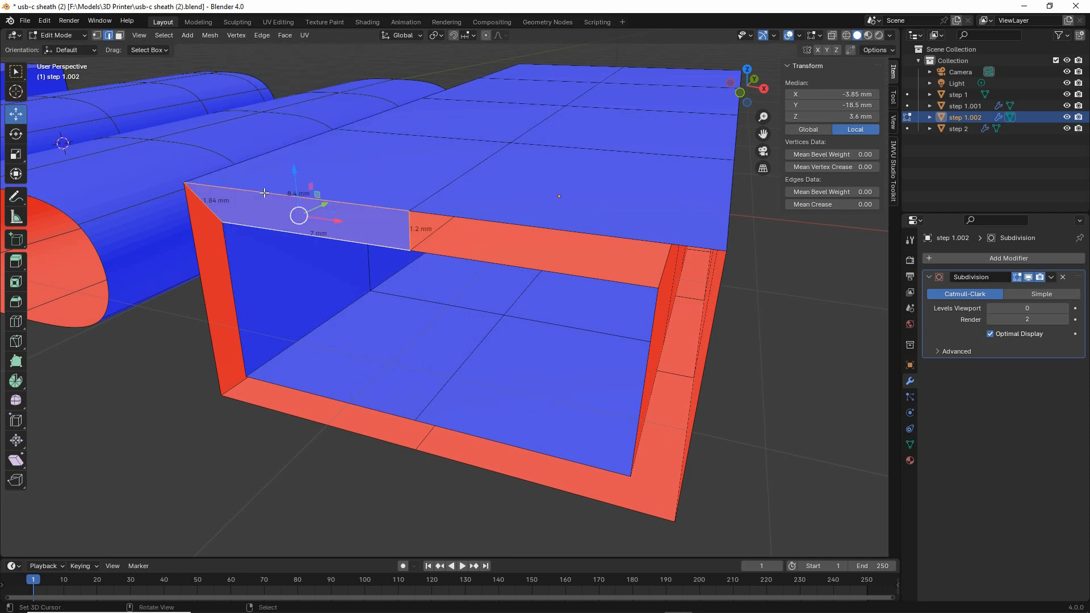
Fill the +X half of the upper gap and the +X side gap at the -Y end with new faces.
mouse_move(288, 257)
middle_down()
mouse_move(309, 236)
mouse_move(318, 241)
mouse_move(287, 246)
middle_up()
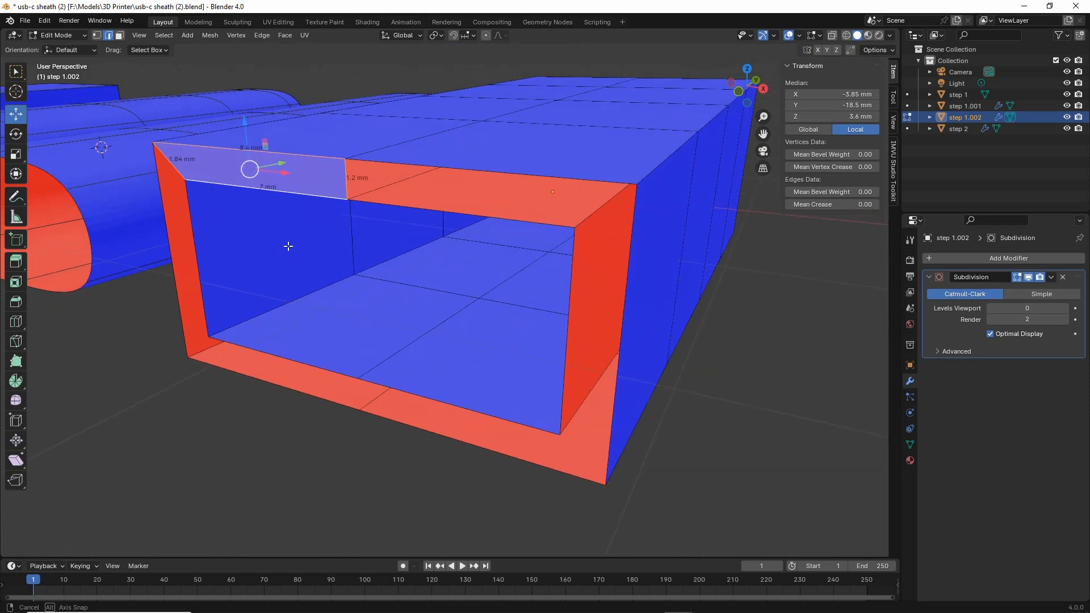
click(439, 174)
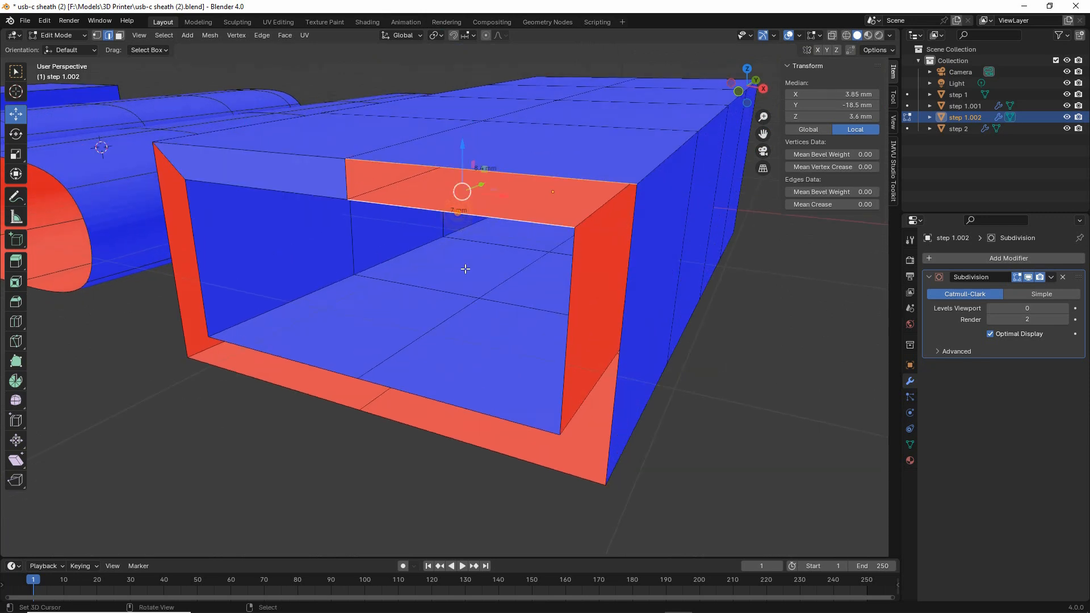
key(f)
click(568, 319)
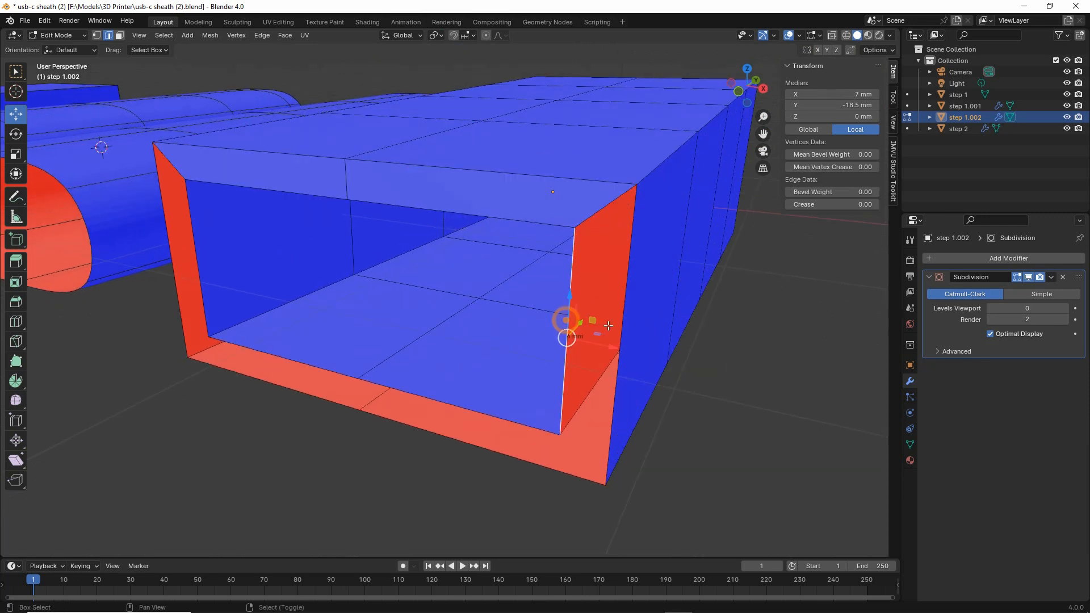
shift+click(622, 324)
key(f)
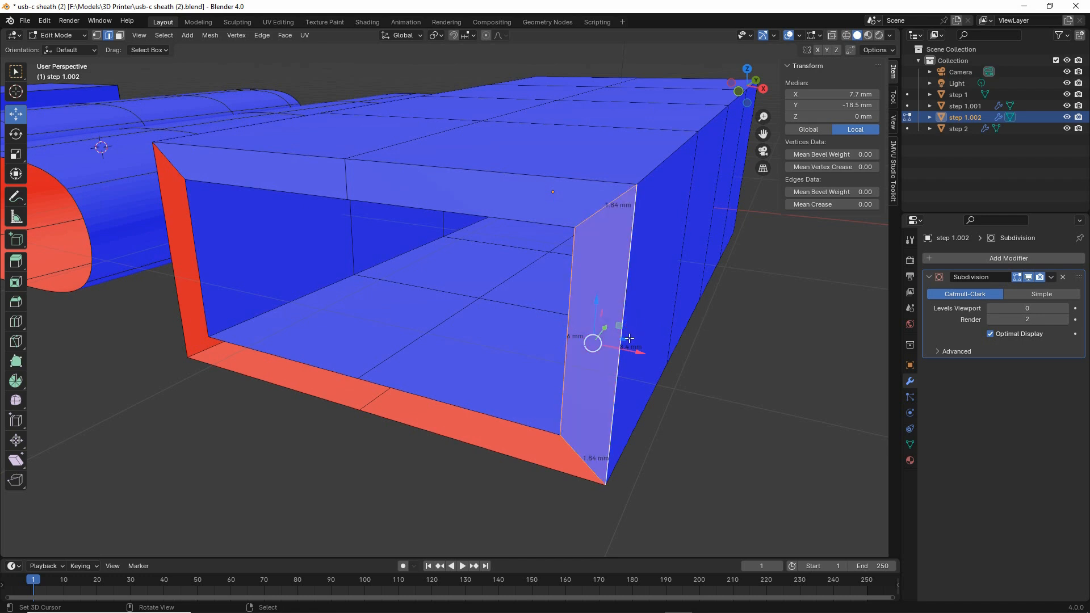
Close the rest of the -Y rim with new faces across both lower halves and the -X side.
click(487, 413)
shift+click(473, 445)
key(f)
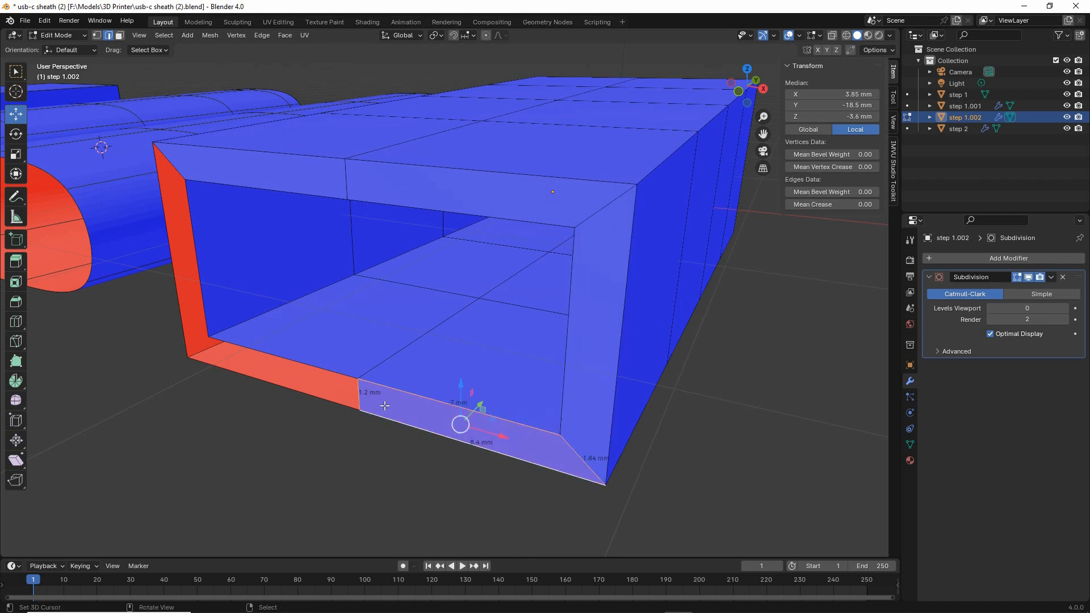
click(334, 373)
shift+click(315, 396)
key(f)
click(203, 278)
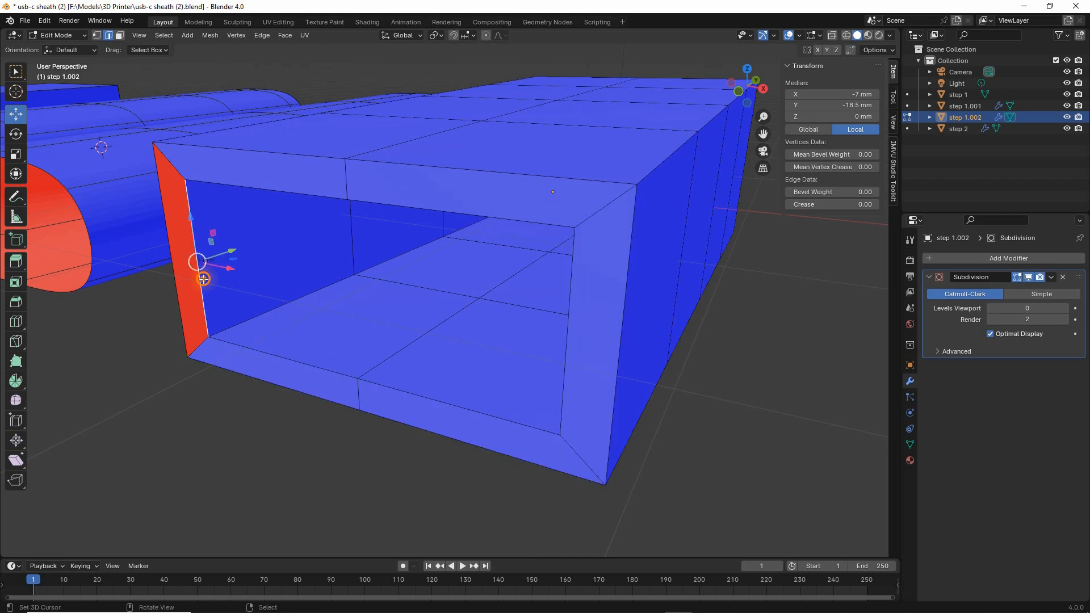
shift+click(174, 279)
key(f)
Fill both upper halves and the -X side gap between the shells at the +Y end with new faces.
middle_drag(728, 334, 538, 336)
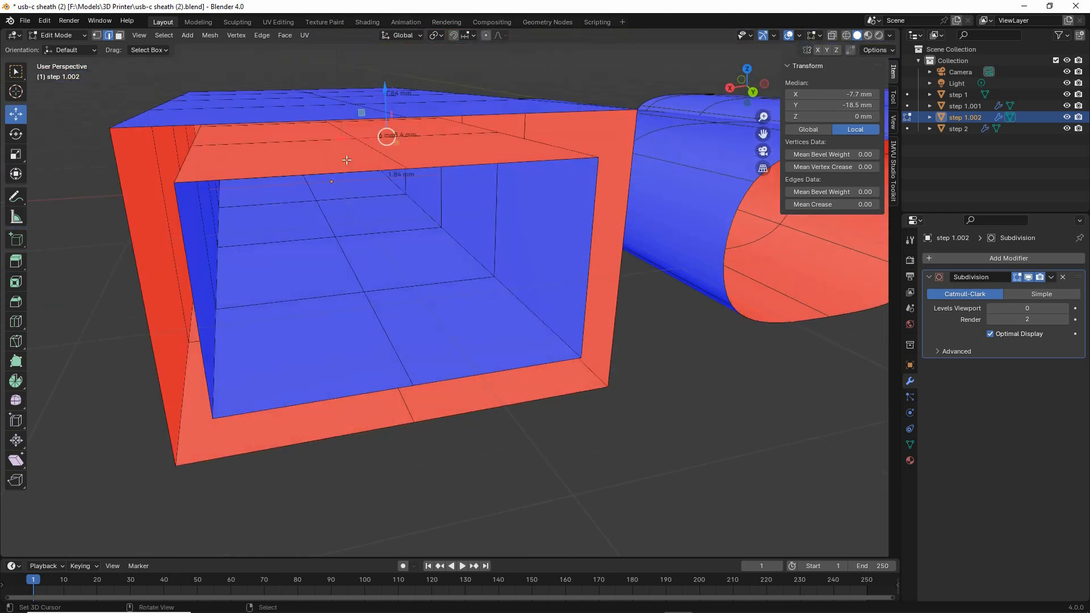
middle_drag(414, 188, 410, 197)
right_click(317, 168)
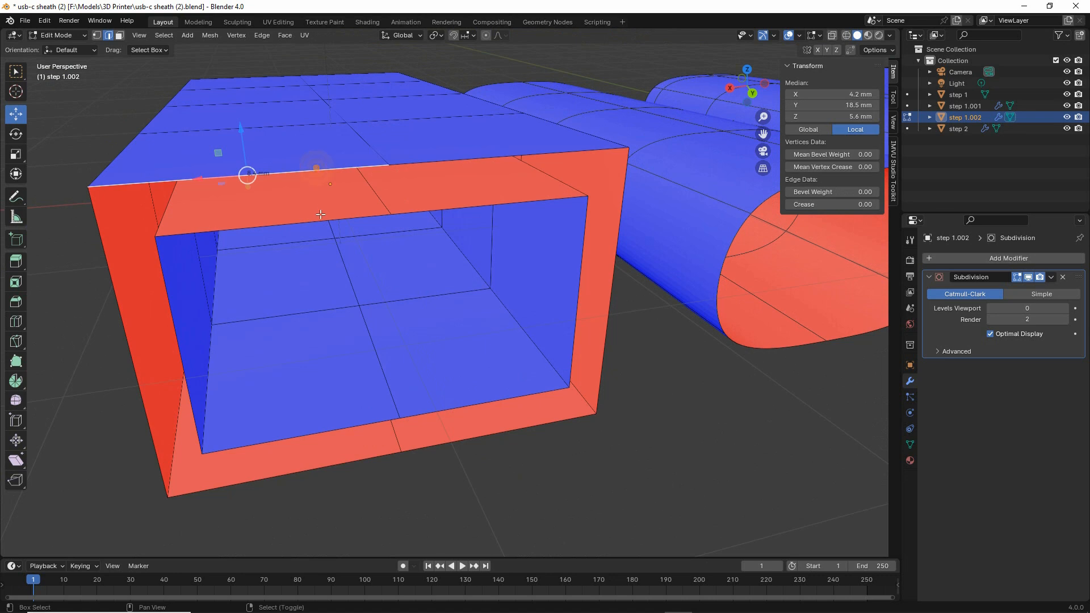
shift+right_click(320, 215)
key(f)
right_click(524, 160)
shift+right_click(523, 189)
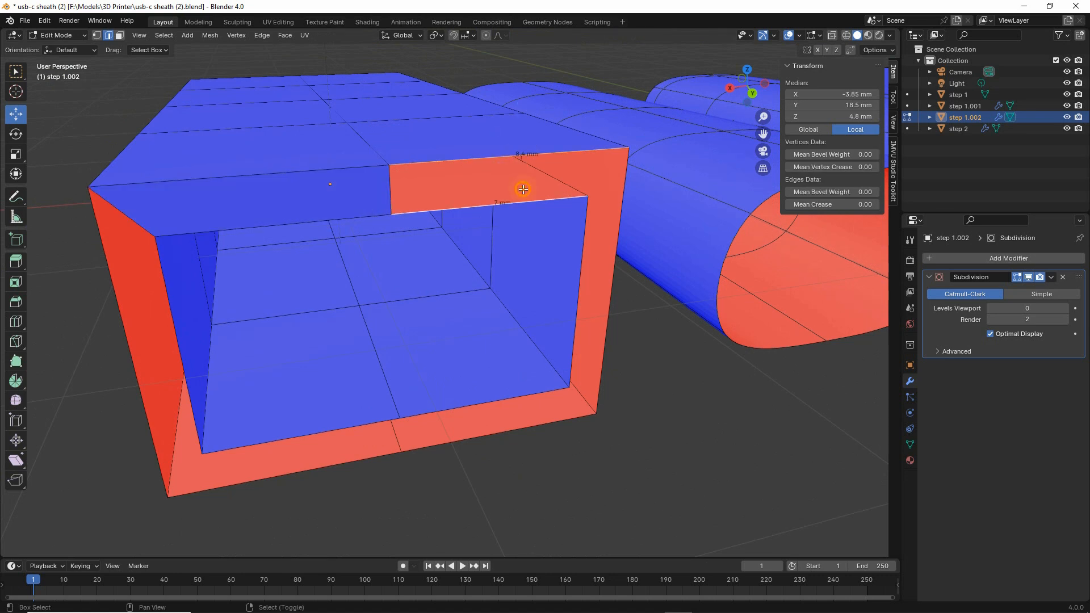
key(f)
right_click(577, 298)
shift+right_click(601, 297)
key(f)
Close the rest of the +Y rim with new faces across both lower halves and the +X side.
right_click(565, 408)
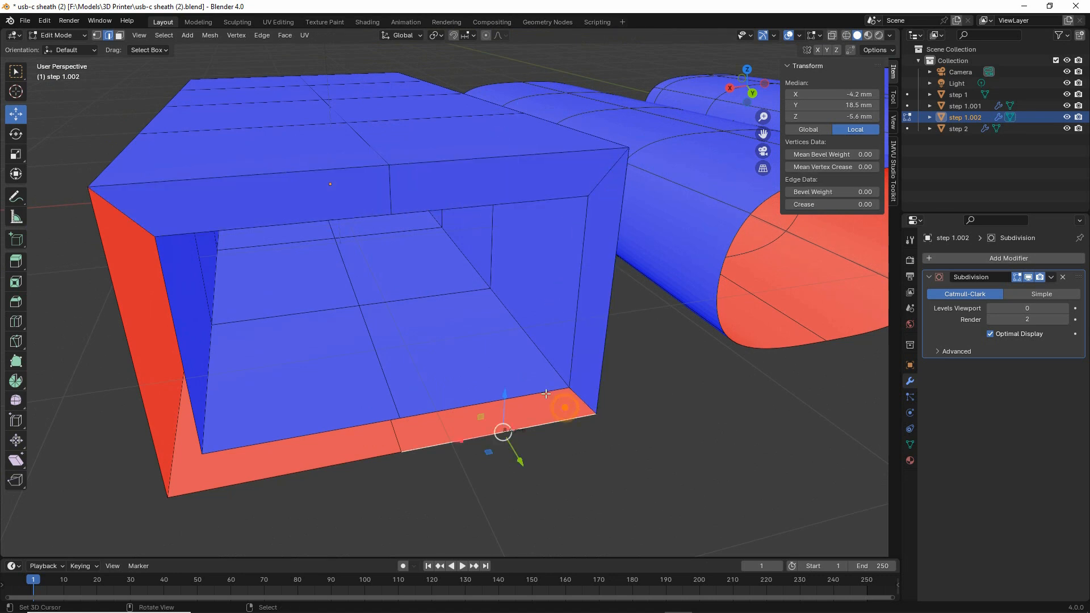
shift+right_click(546, 393)
key(f)
right_click(335, 426)
shift+right_click(335, 466)
key(f)
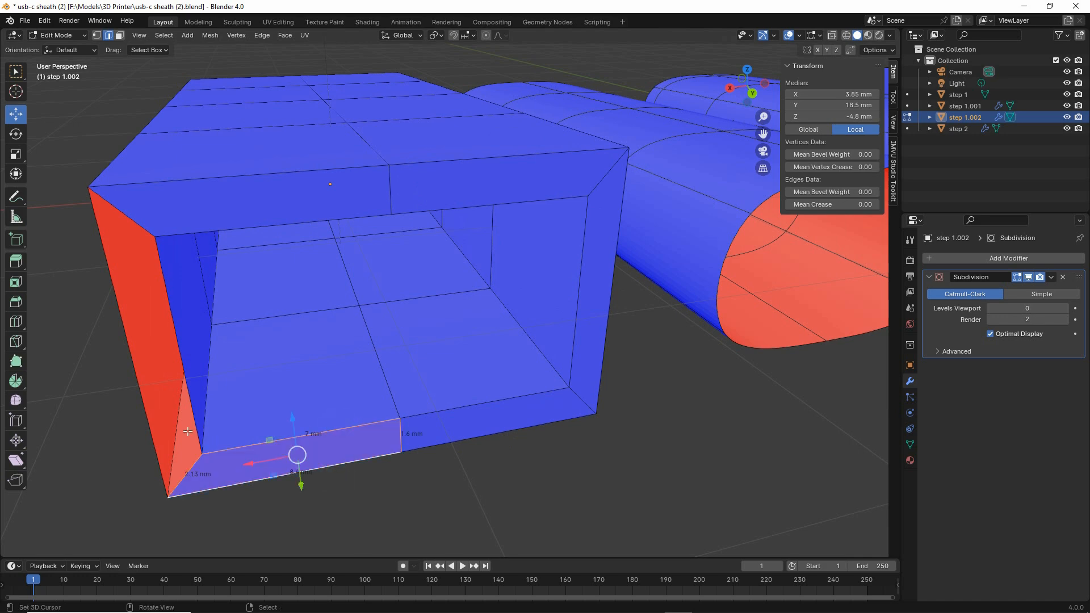
right_click(184, 391)
shift+right_click(146, 395)
key(f)
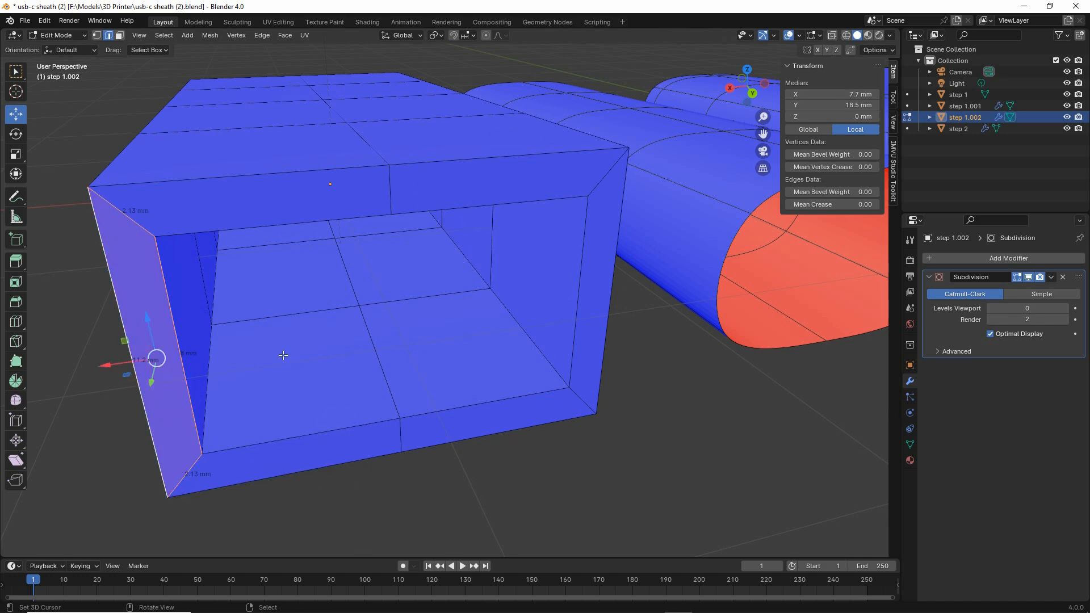
Set the Subdivision viewport level of step 1.002 to 4.
middle_drag(283, 355, 465, 316)
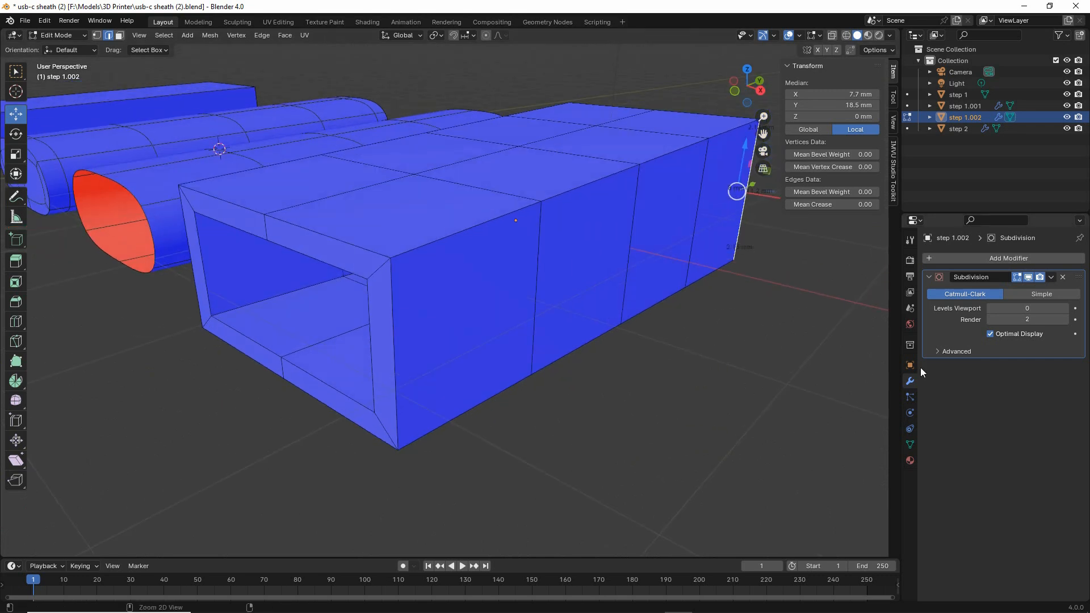
drag(952, 316, 989, 319)
click(1065, 308)
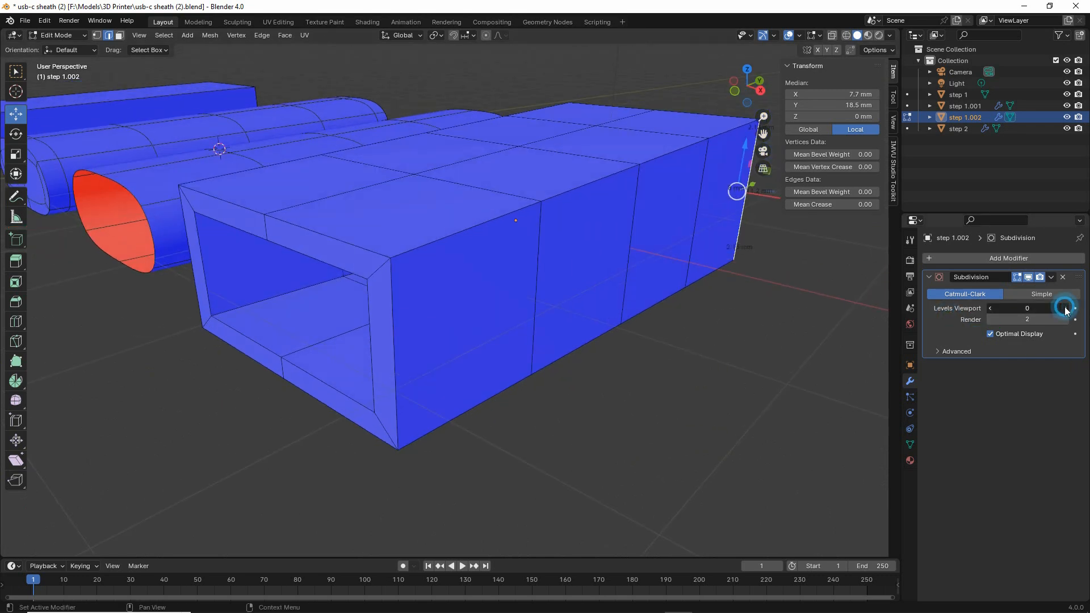
click(1065, 308)
click(1065, 308)
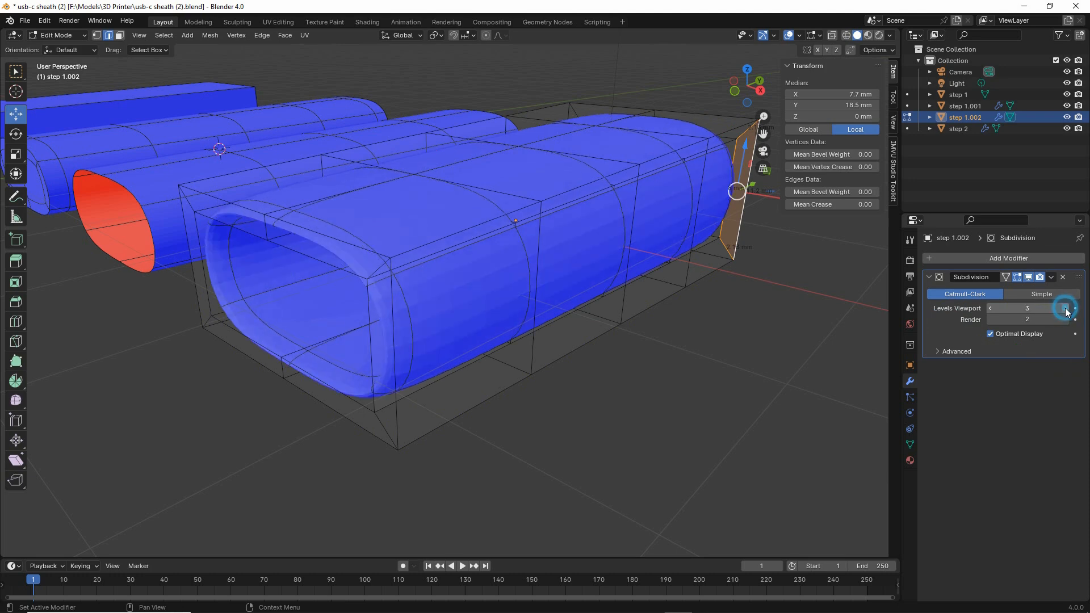
click(1065, 308)
middle_drag(462, 341, 470, 340)
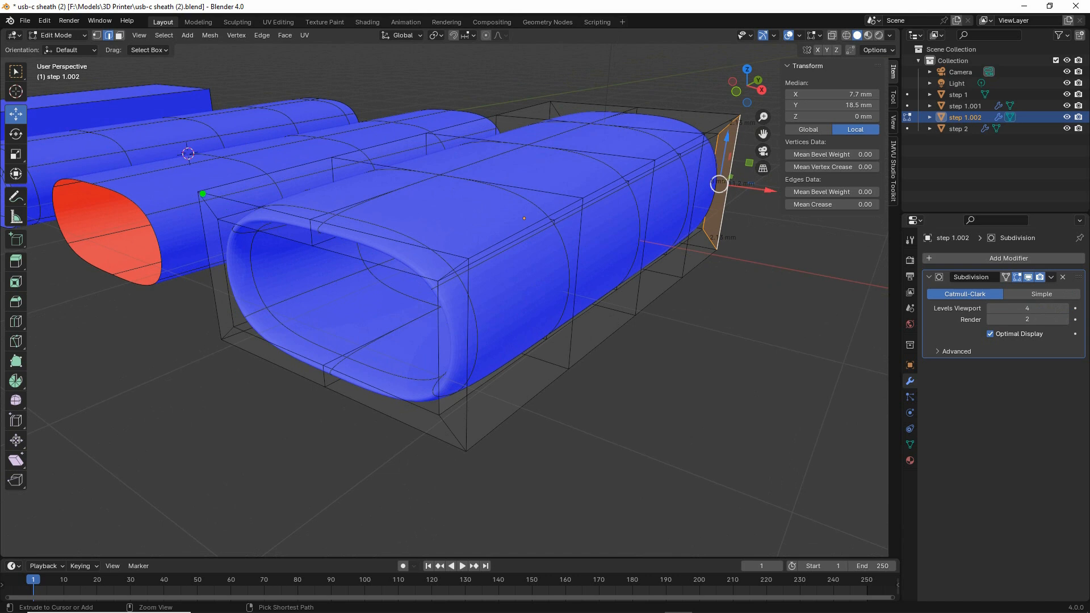
mouse_move(202, 193)
mouse_down()
mouse_move(440, 247)
mouse_move(468, 340)
mouse_move(469, 453)
mouse_move(414, 442)
mouse_move(236, 367)
mouse_move(216, 340)
mouse_move(210, 200)
mouse_move(435, 274)
mouse_move(434, 390)
mouse_move(254, 335)
mouse_move(234, 231)
mouse_up()
key(Escape)
Add loop cuts around the outer and inner walls at the -Y end and slide them tight against the rim.
mouse_move(506, 295)
middle_down()
mouse_move(467, 281)
mouse_move(484, 301)
mouse_move(131, 227)
middle_up()
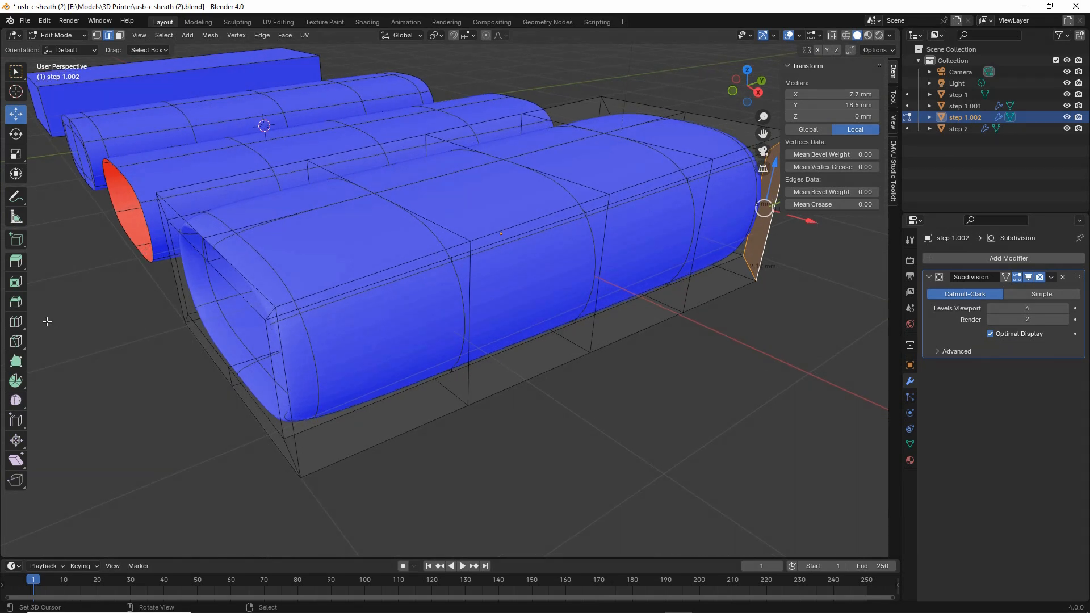
click(16, 323)
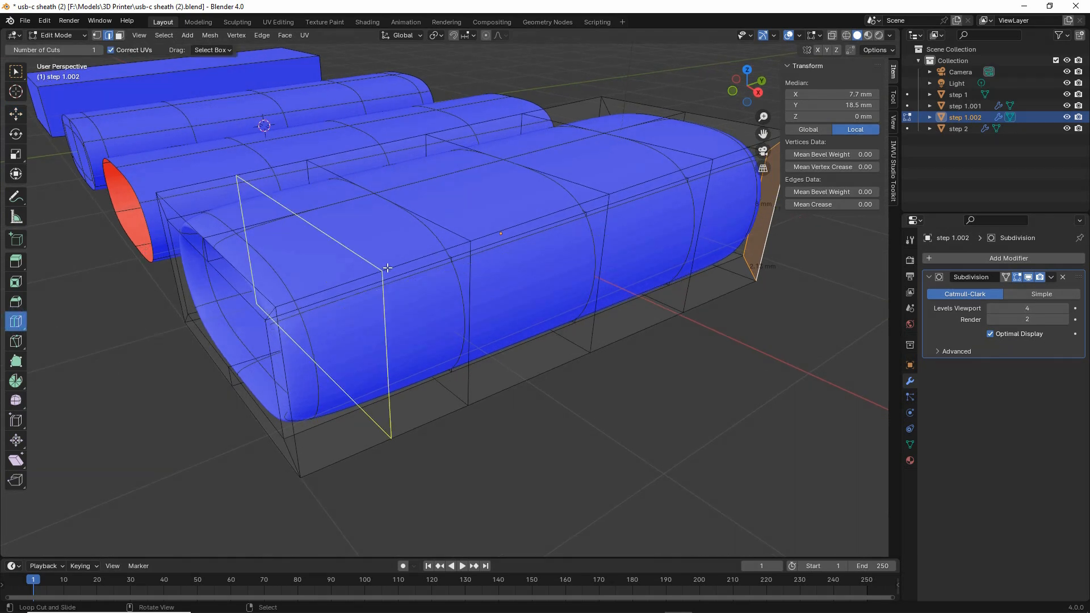
drag(384, 270, 341, 298)
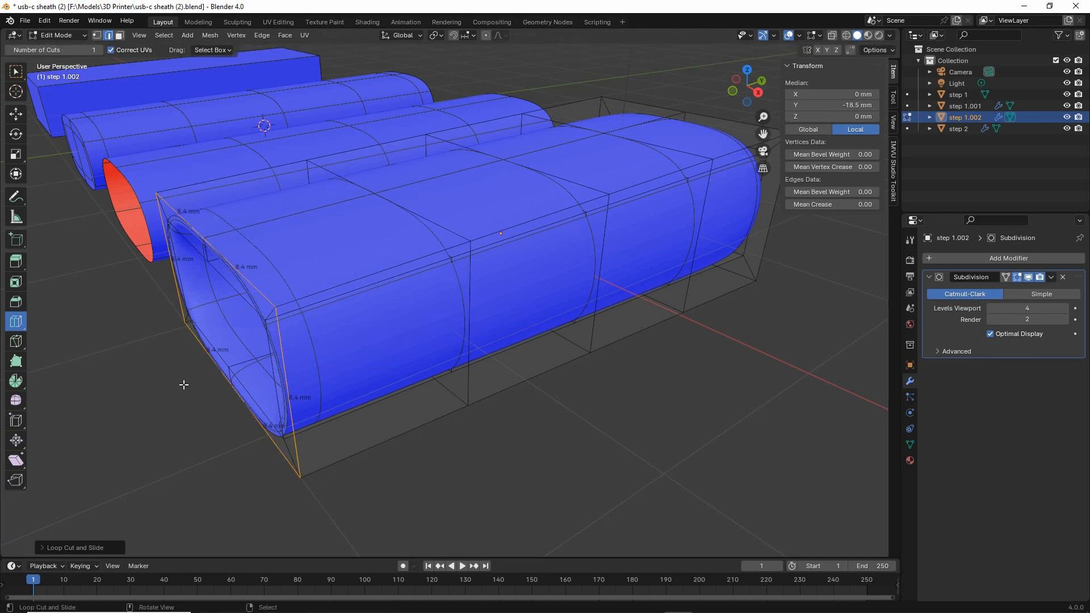
middle_drag(182, 382, 205, 376)
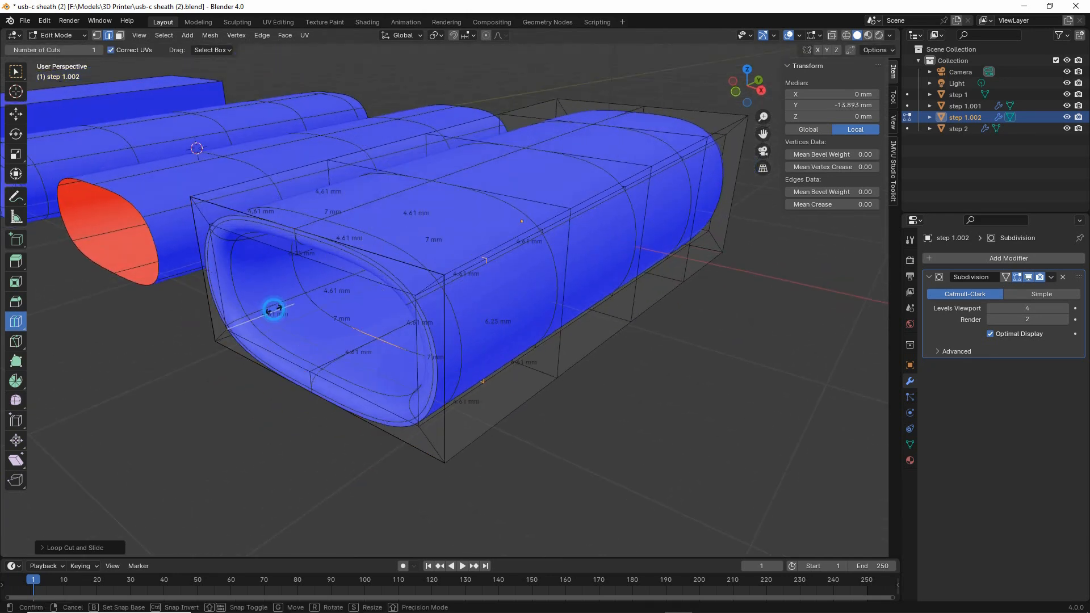
drag(273, 309, 88, 408)
drag(298, 293, 90, 373)
Add loop cuts around the outer and inner walls at the +Y end, sliding them against the rim at Y 18.5 mm.
middle_drag(557, 366, 421, 369)
drag(412, 283, 680, 394)
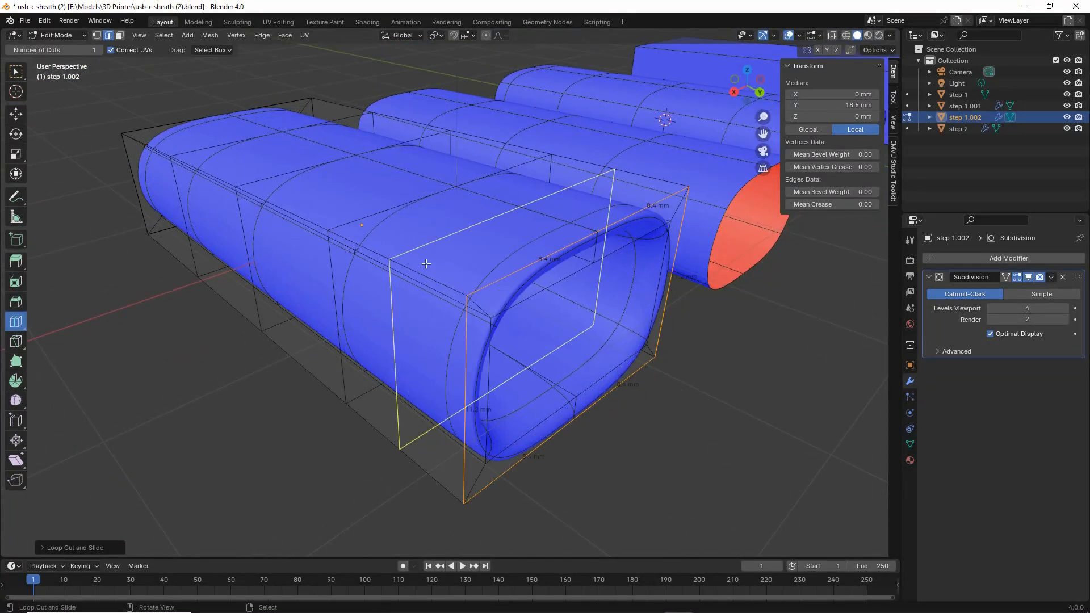
drag(410, 262, 743, 406)
drag(596, 315, 854, 441)
drag(585, 311, 820, 441)
Return step 1.002 to Object Mode and activate the Move tool.
middle_drag(359, 370, 521, 365)
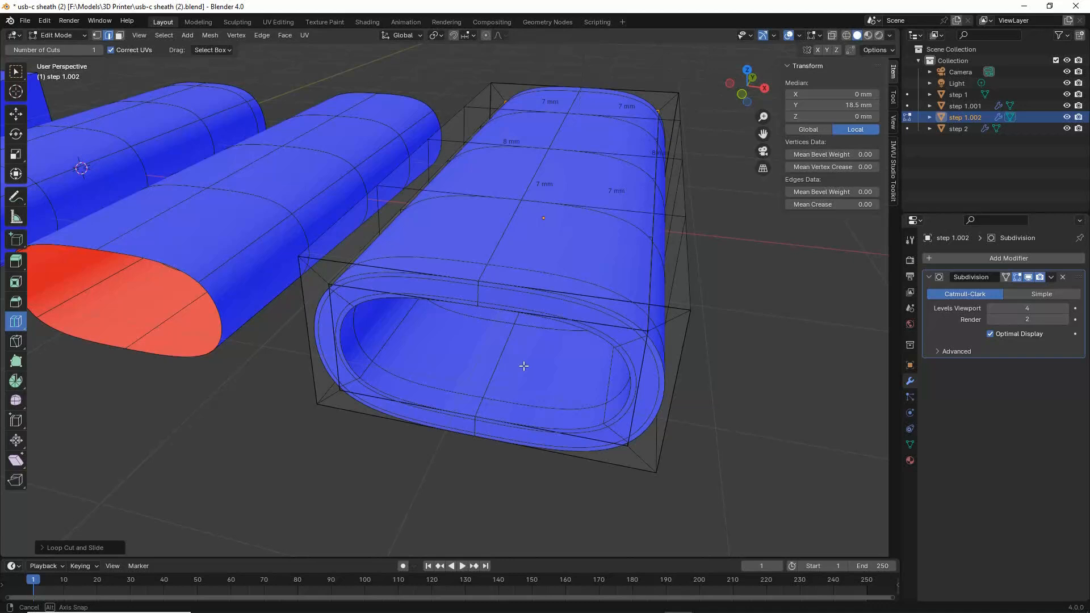
click(56, 35)
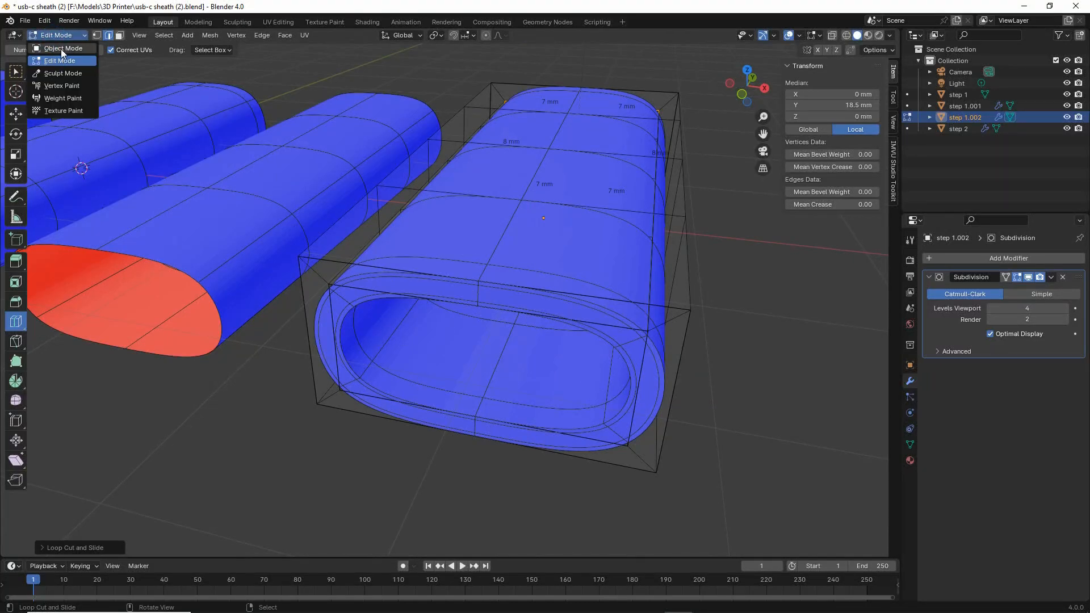
click(60, 48)
middle_drag(271, 275, 326, 363)
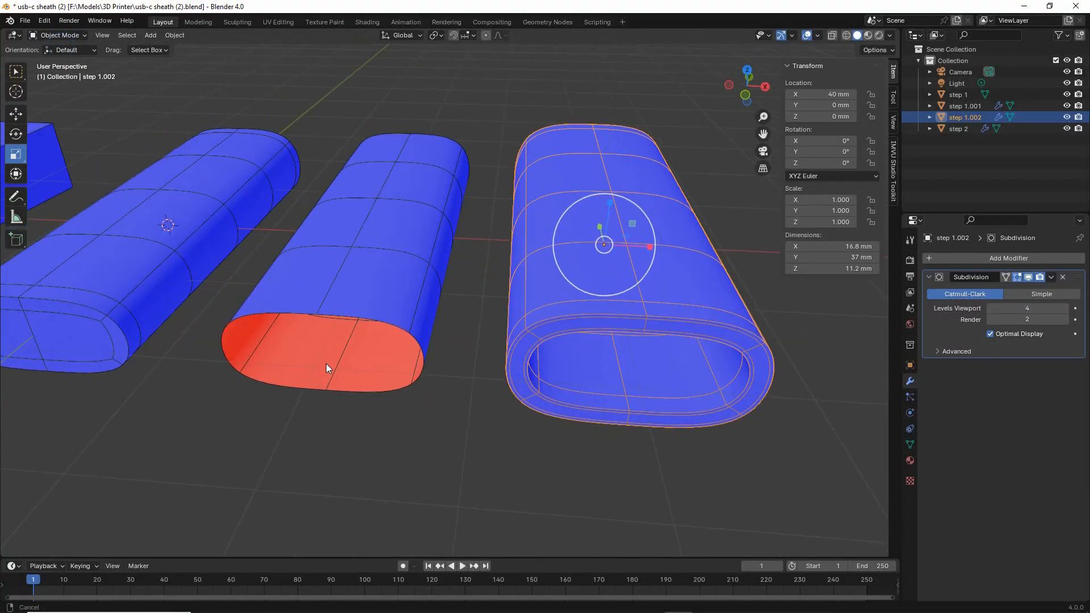
click(17, 112)
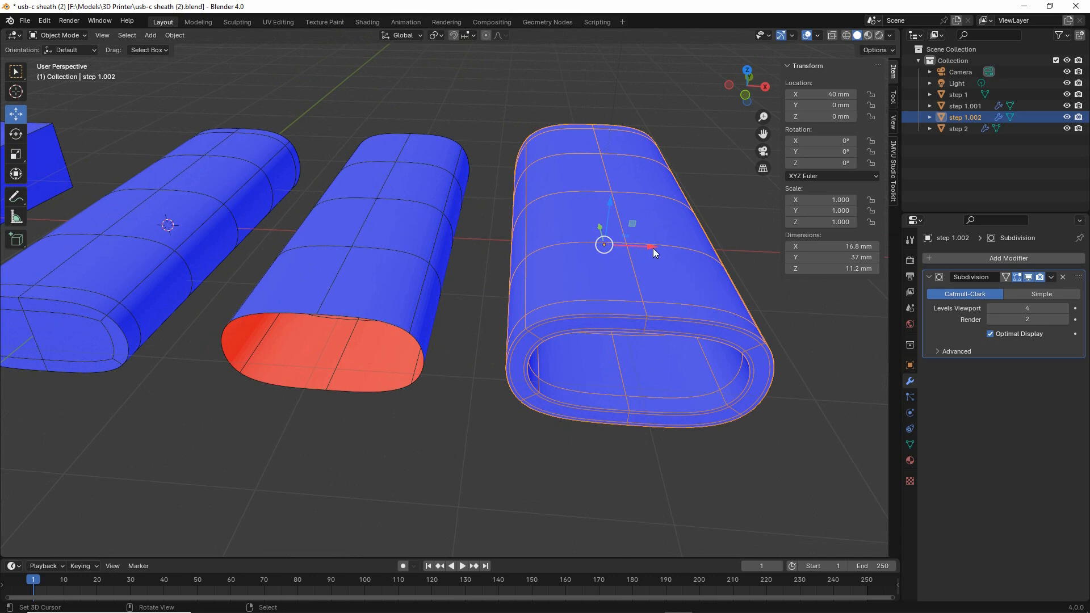
Move step 1.002 along X over the solid plug body at 0 mm to compare the fit, and return it to X 40 mm.
ctrl+drag(652, 247, 234, 245)
shift+middle_drag(229, 370, 384, 356)
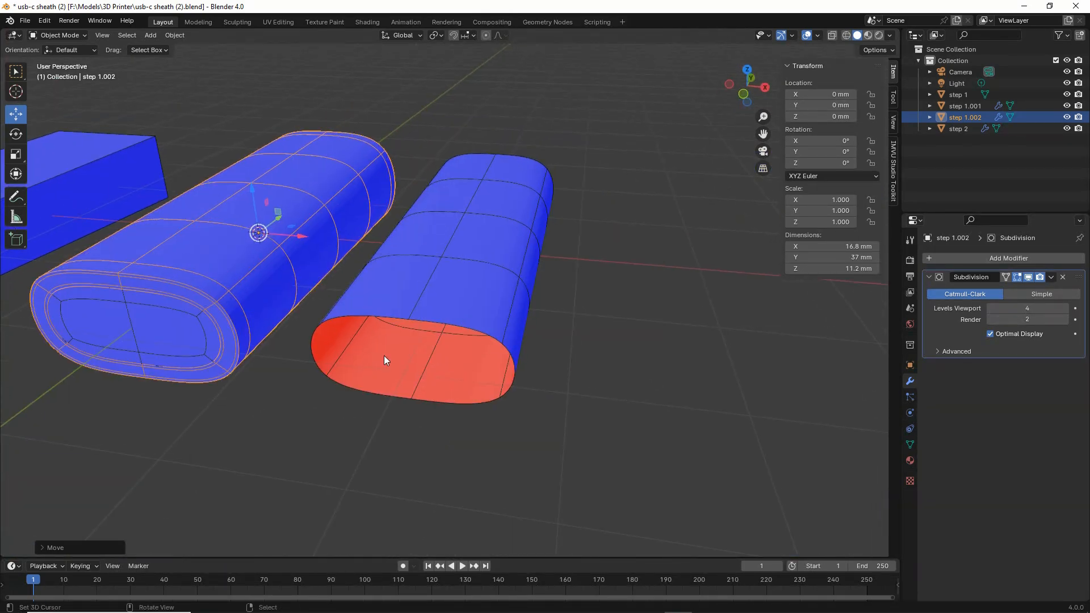
scroll(329, 313, down, 2)
drag(332, 252, 651, 296)
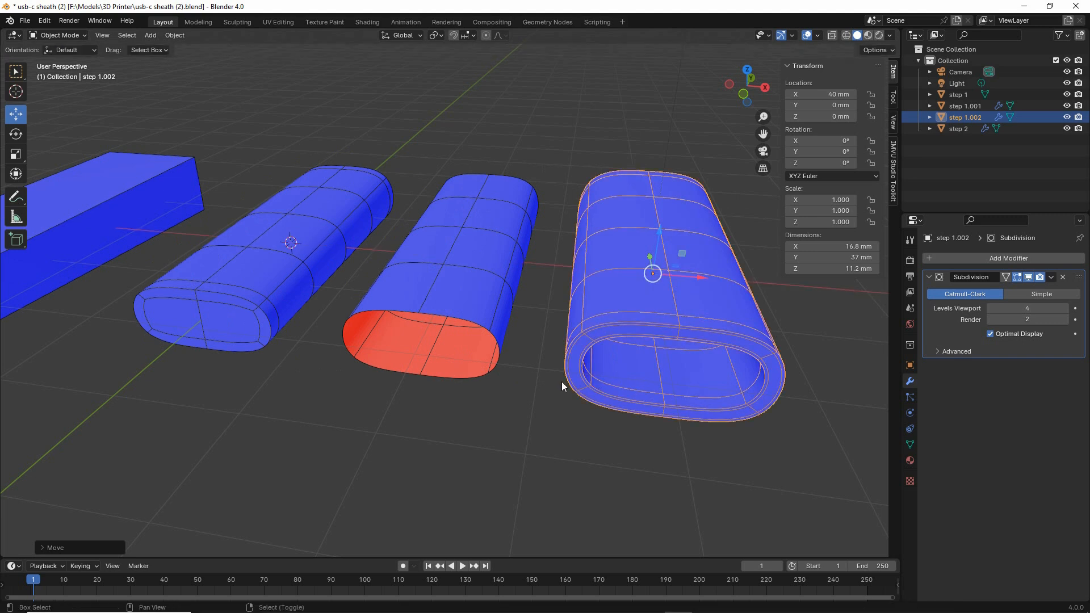
middle_drag(561, 381, 461, 380)
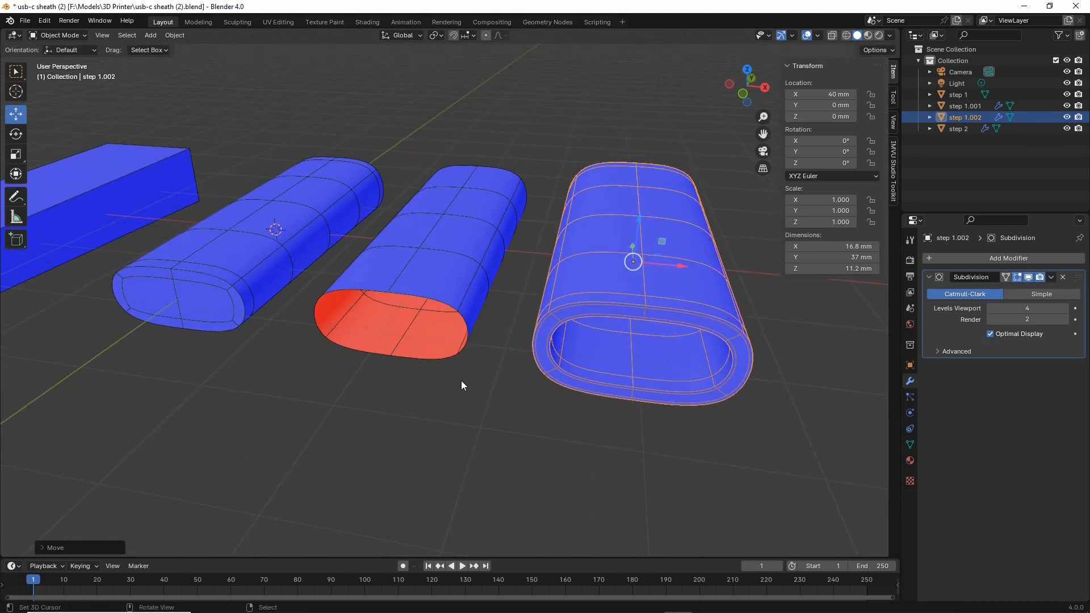
Turn off the Face Orientation overlay so the models show in plain grey shading.
mouse_move(813, 25)
mouse_down()
mouse_move(801, 47)
mouse_move(808, 28)
mouse_up()
click(817, 35)
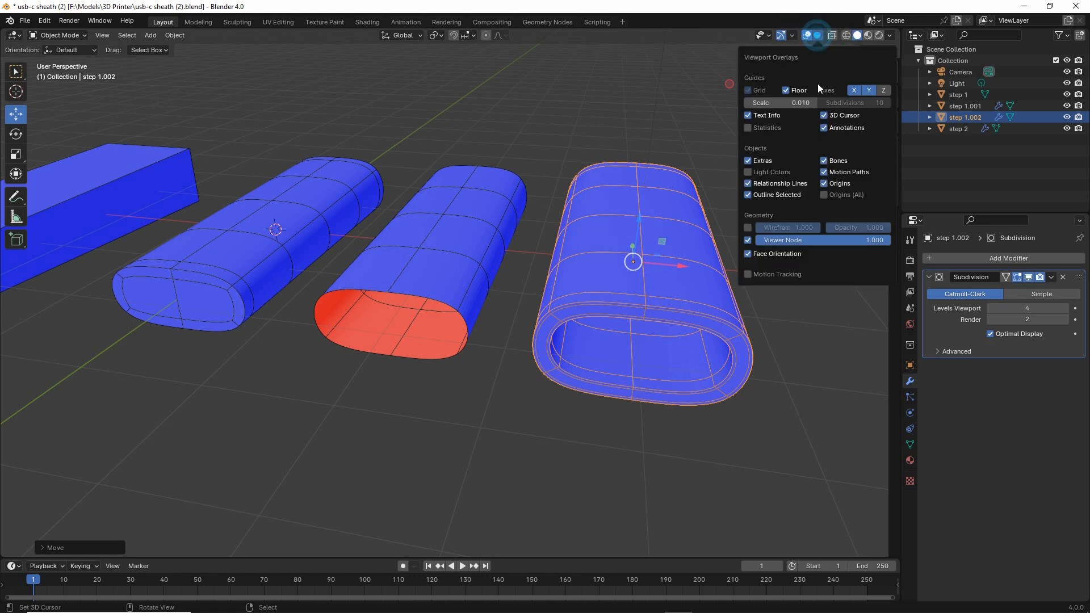
drag(751, 265, 798, 265)
click(748, 254)
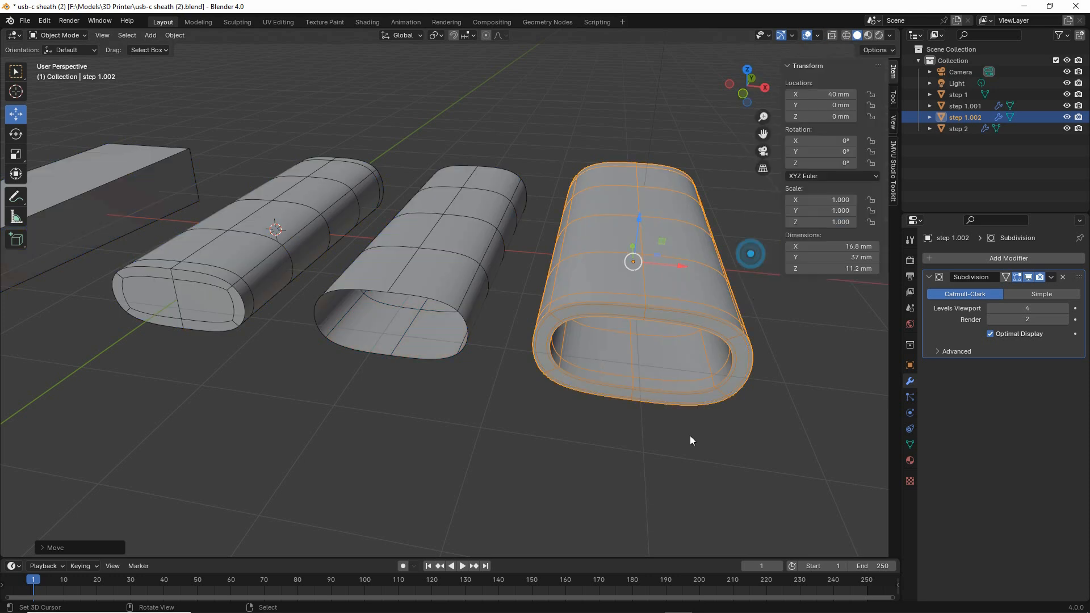
scroll(411, 391, up, 2)
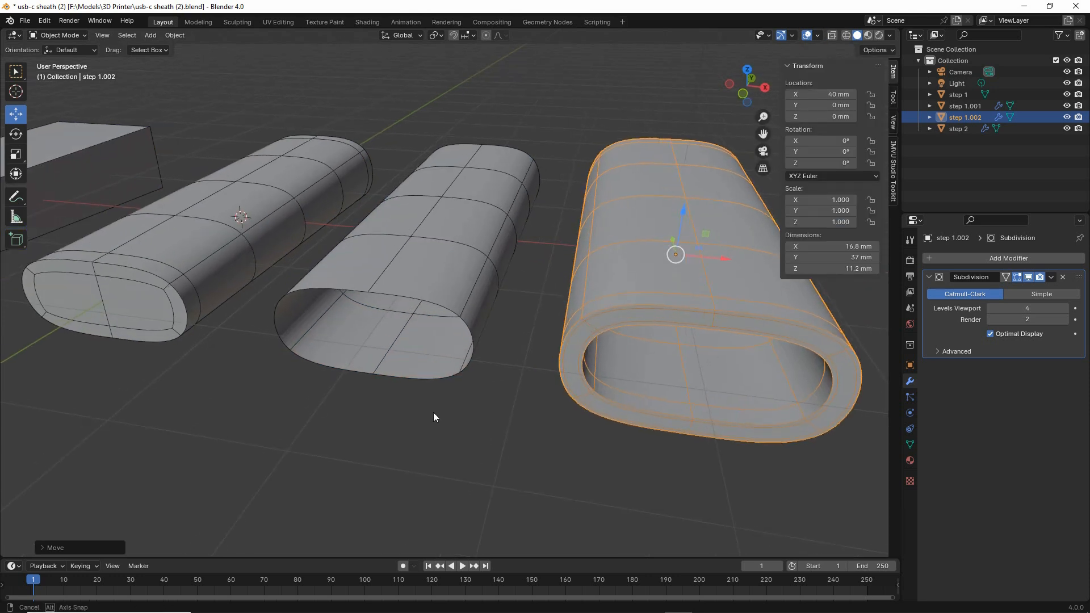
Add a Solidify modifier to the open shell step 1.001 below its Subdivision modifier.
click(454, 296)
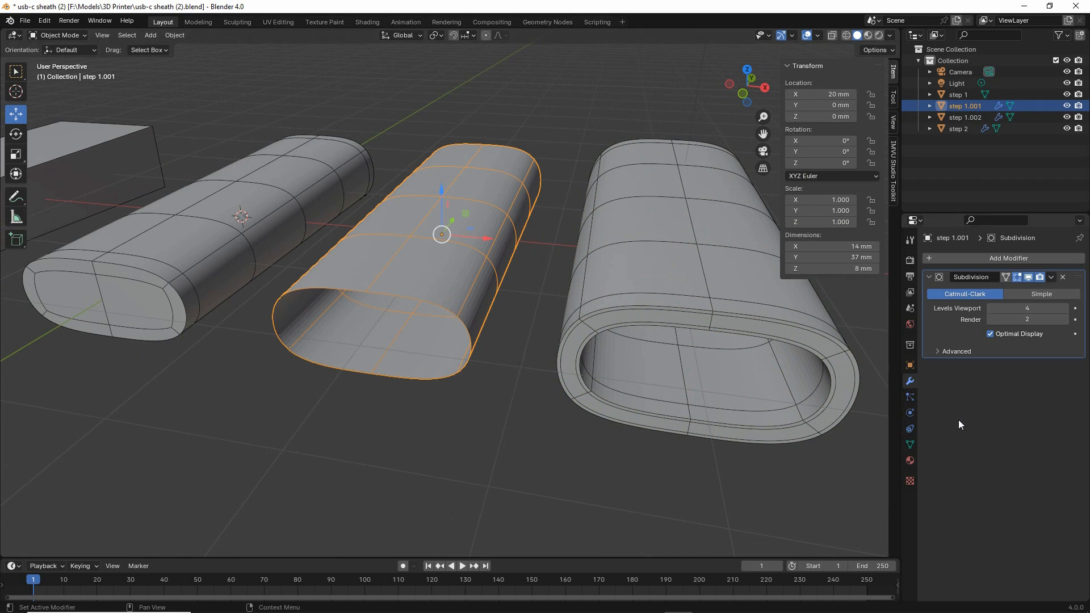
drag(989, 247, 979, 241)
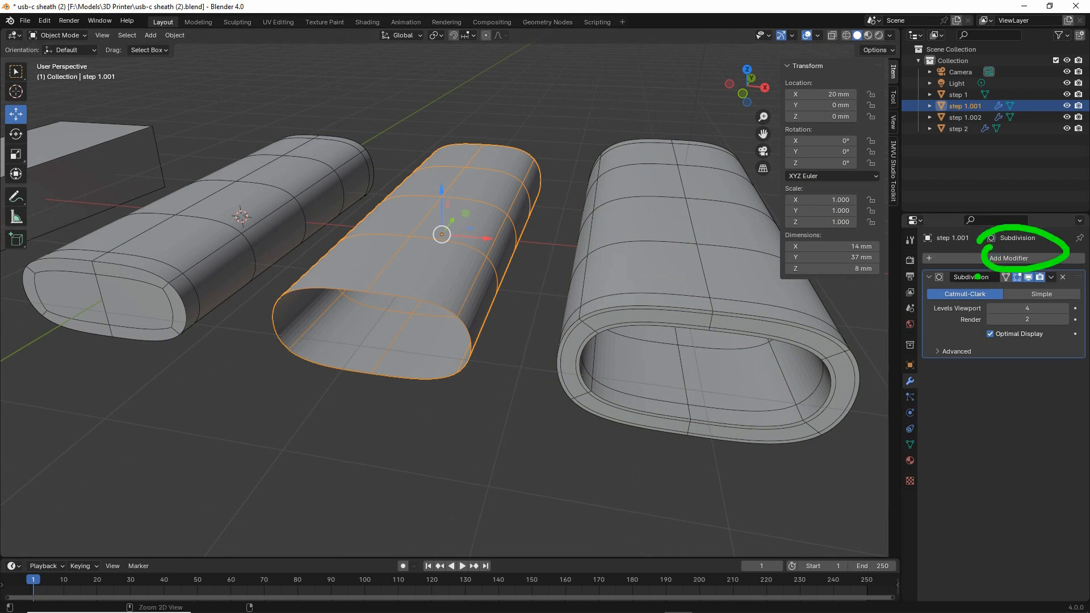
click(1000, 258)
mouse_move(1000, 257)
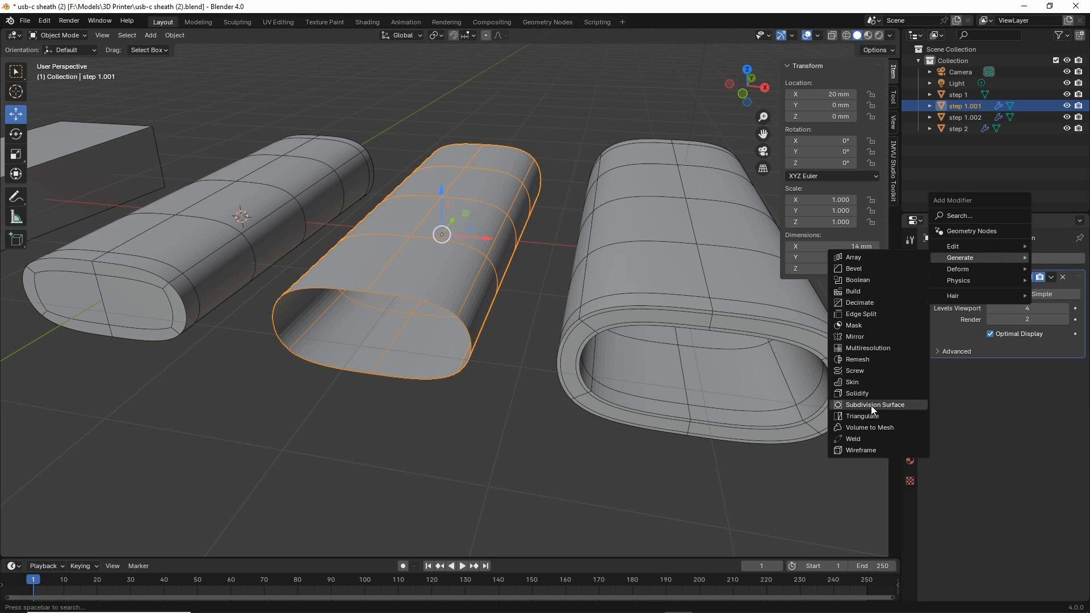
drag(838, 401, 891, 397)
click(861, 395)
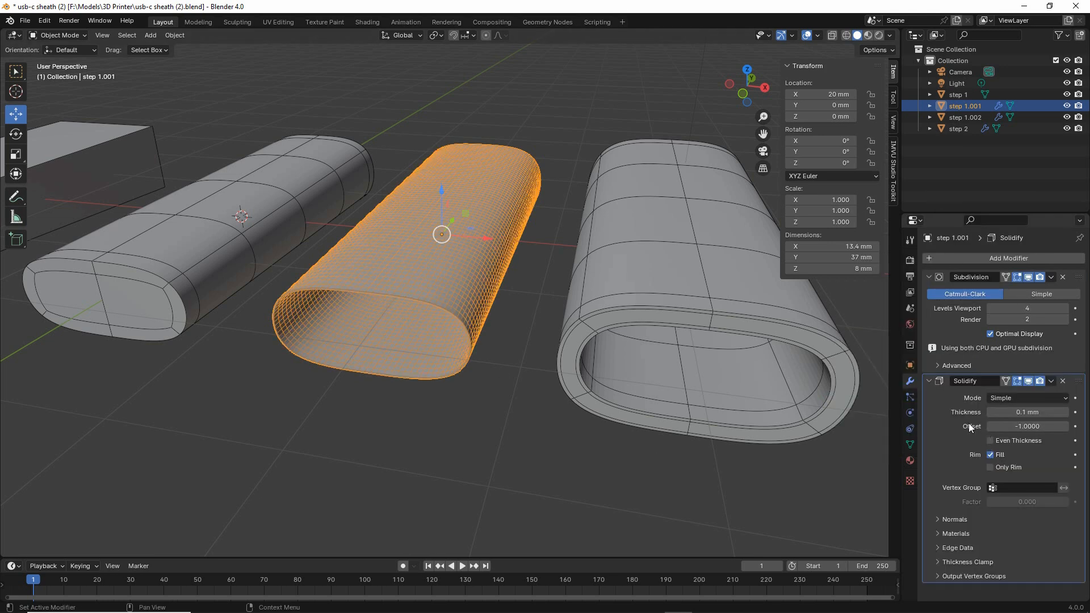
Set the Solidify thickness of step 1.001 to 1 mm.
mouse_move(944, 422)
mouse_down()
mouse_move(1041, 425)
mouse_move(946, 427)
mouse_up()
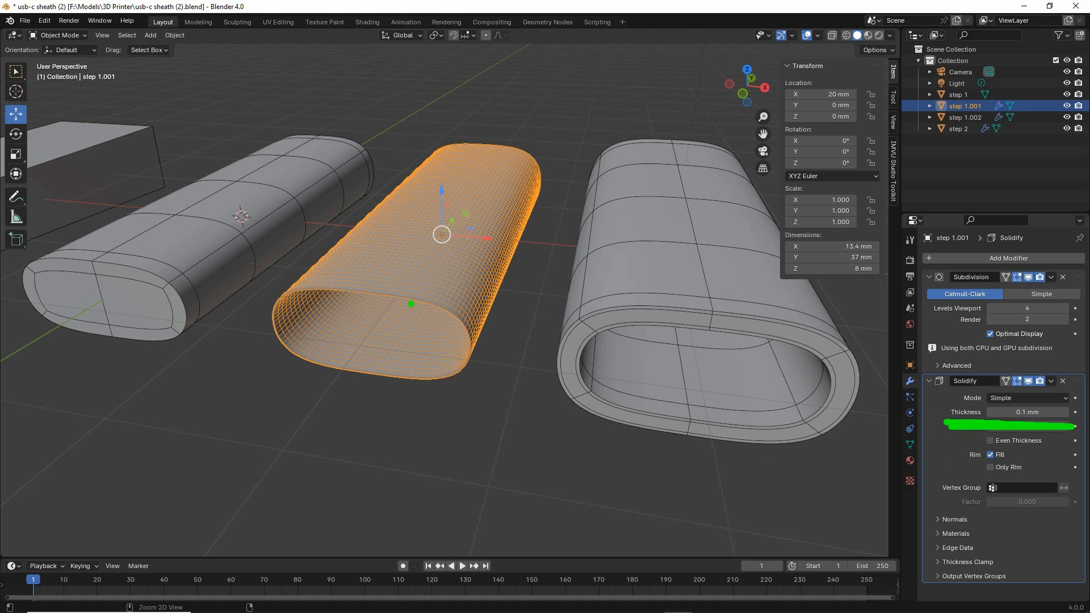
mouse_move(371, 277)
mouse_down()
mouse_move(485, 328)
mouse_move(348, 385)
mouse_move(258, 308)
mouse_move(374, 276)
mouse_up()
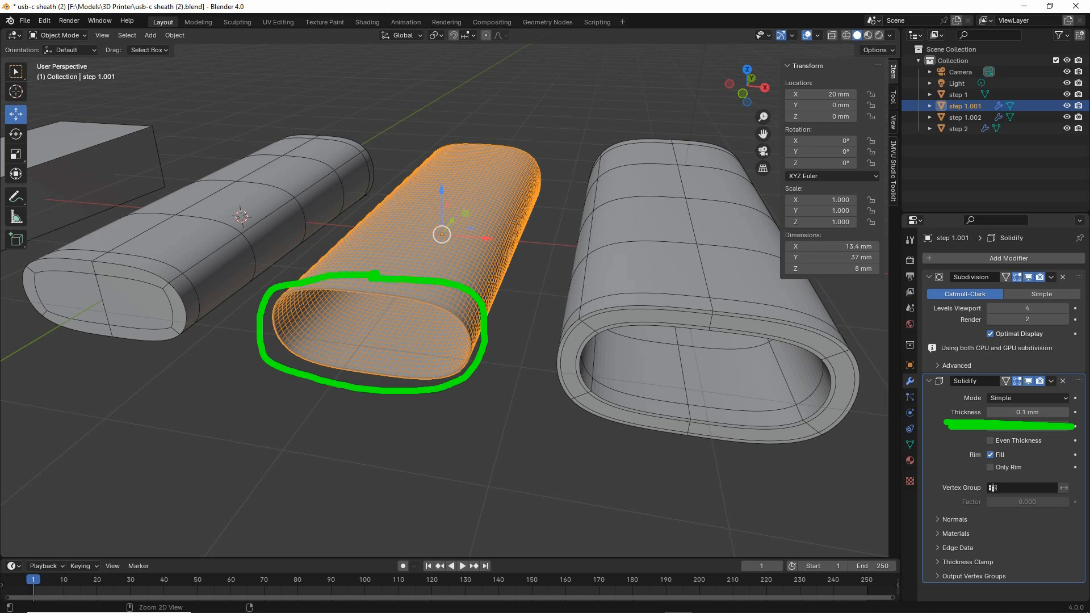
mouse_move(401, 317)
middle_down()
mouse_move(434, 356)
mouse_move(428, 366)
middle_up()
scroll(427, 366, up, 1)
shift+middle_drag(488, 305, 482, 319)
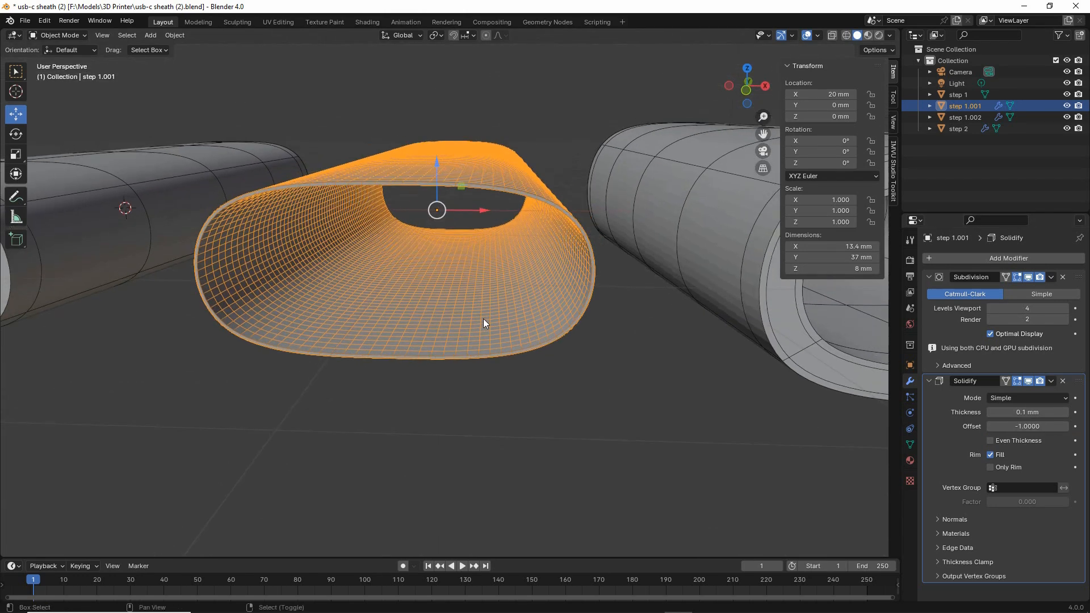
click(1042, 412)
text(1)
key(Return)
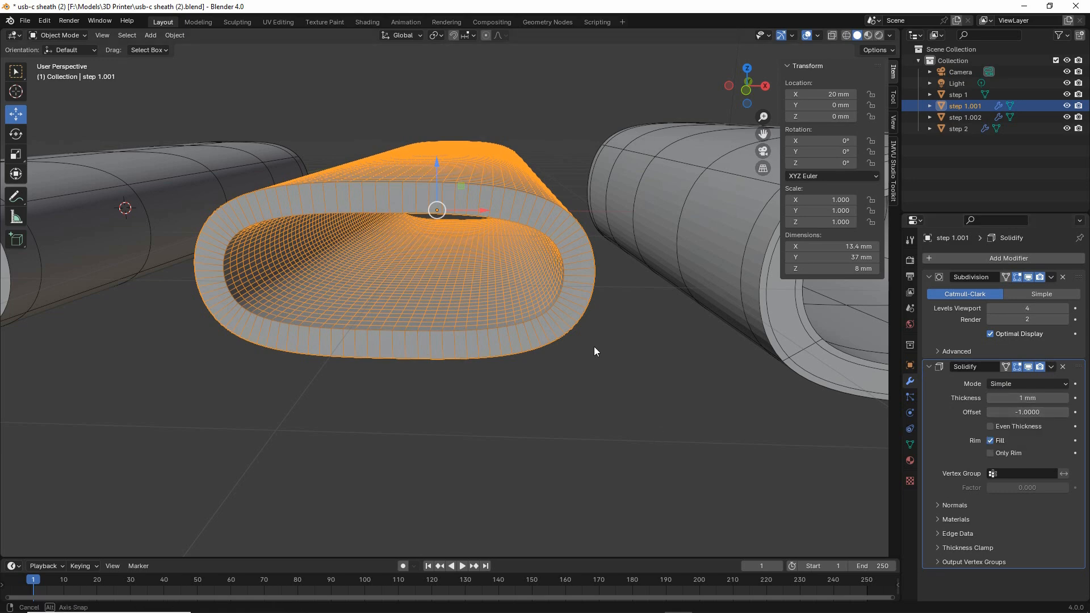
Turn on the Face Orientation overlay to check the normals of the solidified shell.
middle_drag(594, 346, 591, 352)
drag(825, 23, 830, 22)
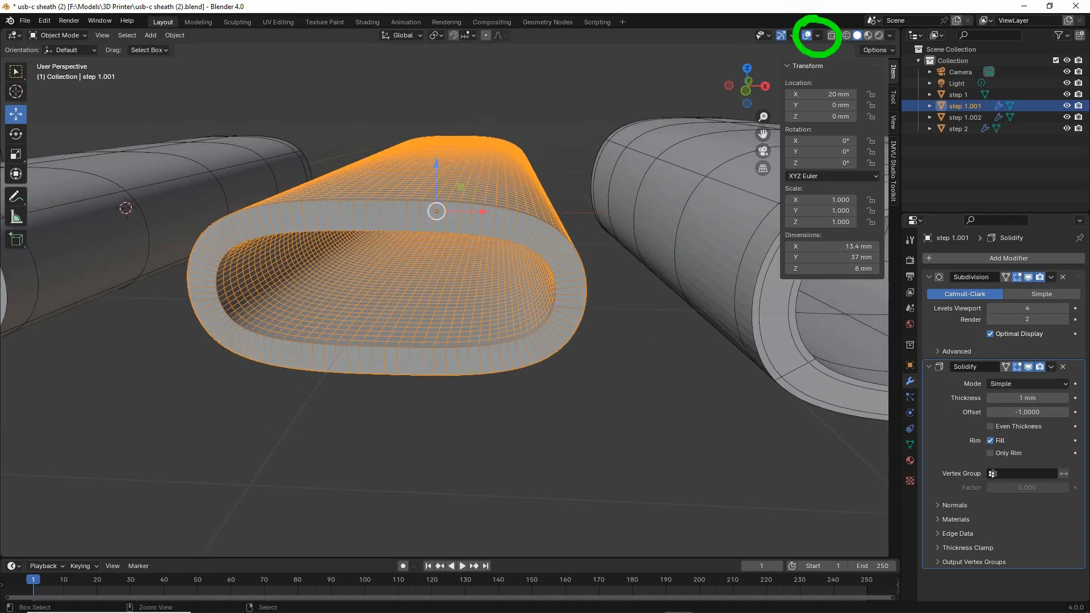
click(817, 36)
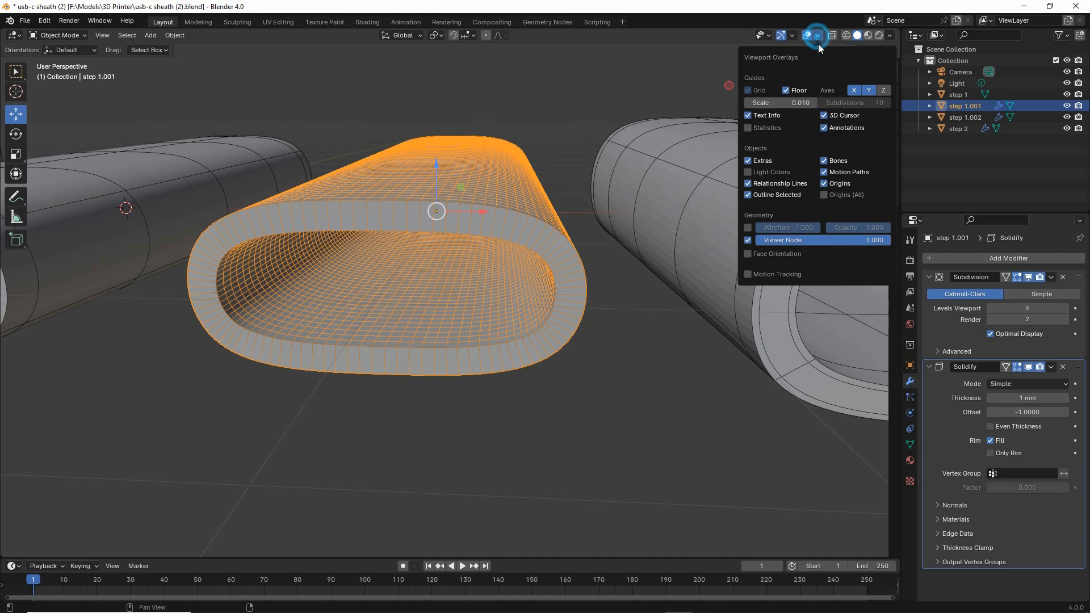
click(764, 254)
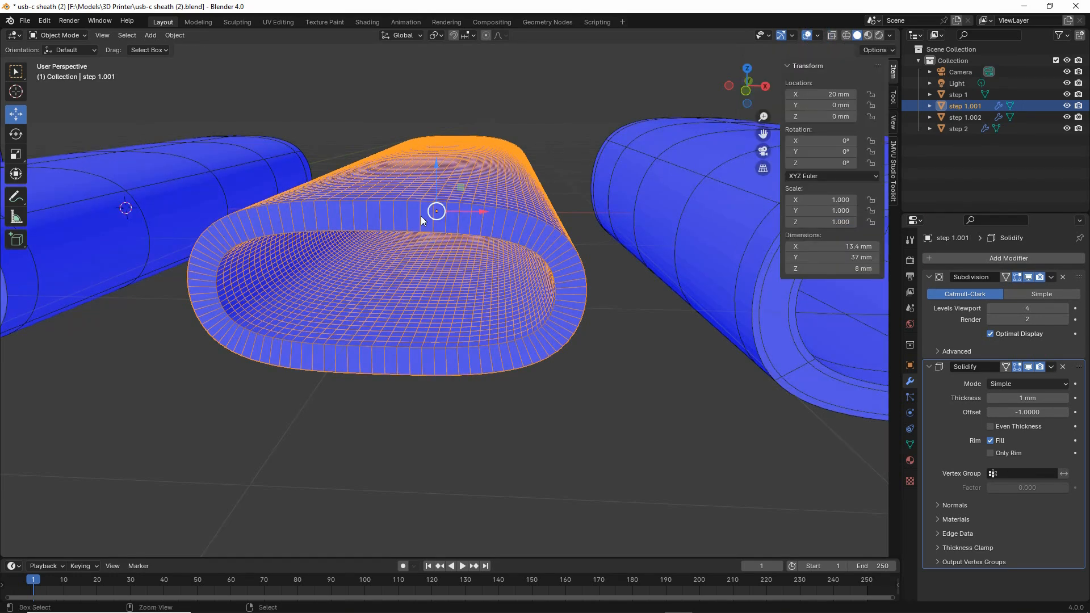
mouse_move(380, 180)
mouse_down()
mouse_move(589, 258)
mouse_move(466, 381)
mouse_move(174, 205)
mouse_move(411, 166)
mouse_move(496, 103)
mouse_up()
mouse_move(466, 132)
mouse_down()
mouse_move(497, 102)
mouse_move(503, 132)
mouse_up()
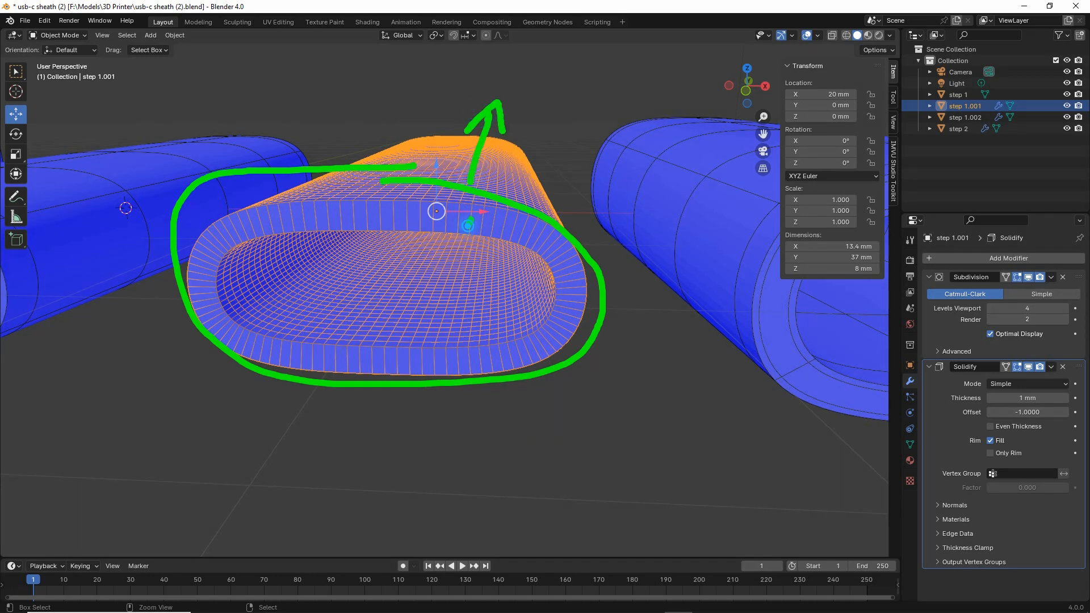
drag(470, 221, 458, 280)
mouse_move(443, 243)
mouse_down()
mouse_move(457, 279)
mouse_move(486, 236)
mouse_up()
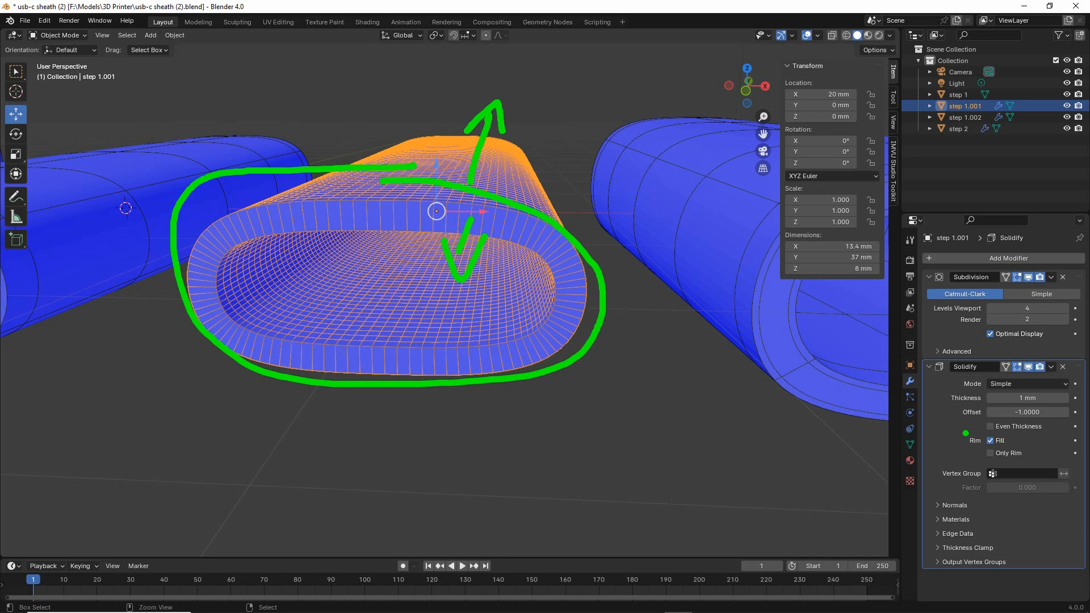
drag(941, 413, 990, 408)
mouse_move(392, 210)
mouse_down()
mouse_move(392, 276)
mouse_move(422, 253)
mouse_up()
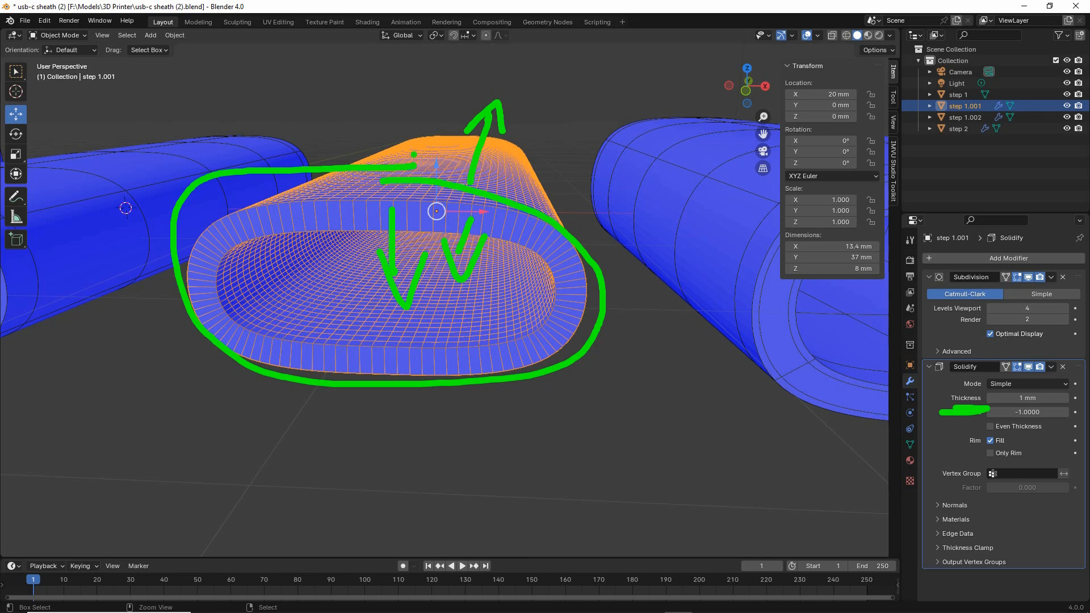
mouse_move(431, 148)
mouse_down()
mouse_move(495, 151)
mouse_move(452, 165)
mouse_move(494, 167)
mouse_up()
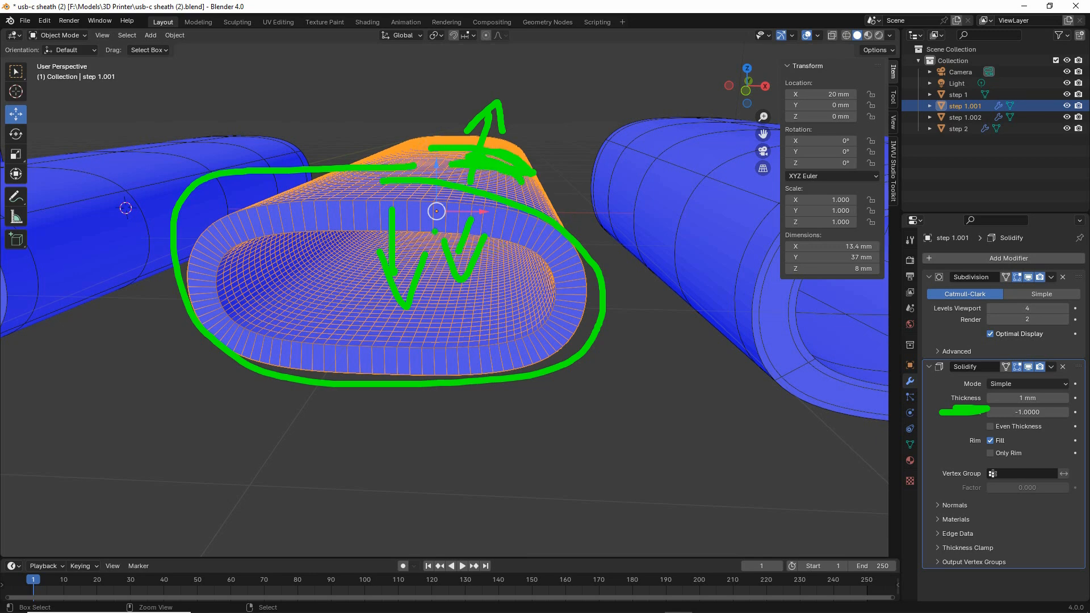
mouse_move(367, 222)
mouse_down()
mouse_move(369, 122)
mouse_move(397, 151)
mouse_up()
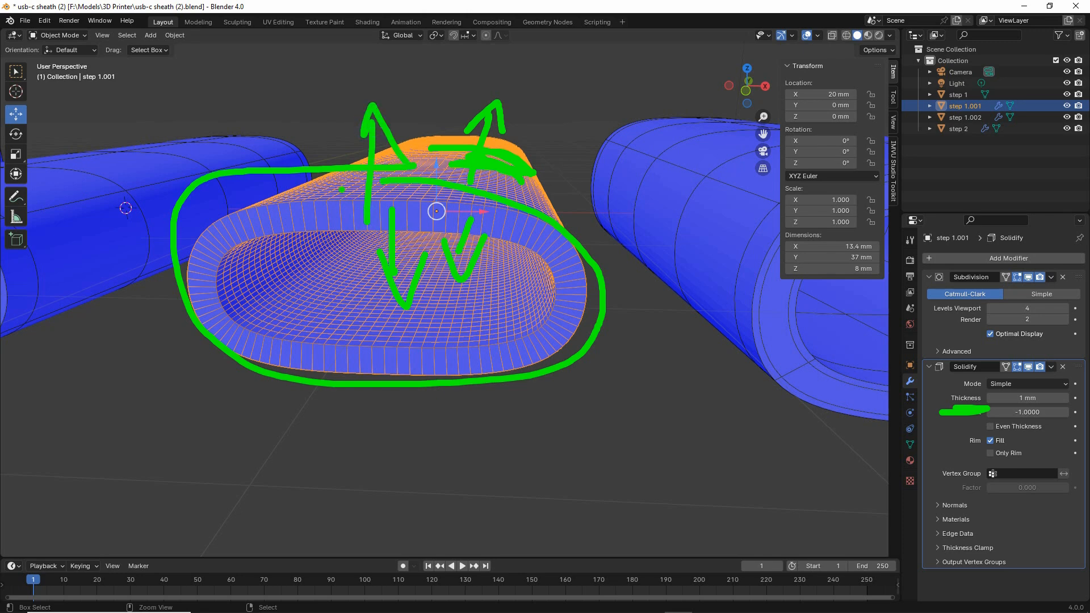
mouse_move(341, 190)
mouse_down()
mouse_move(377, 192)
mouse_move(358, 92)
mouse_move(335, 104)
mouse_up()
drag(362, 66, 389, 99)
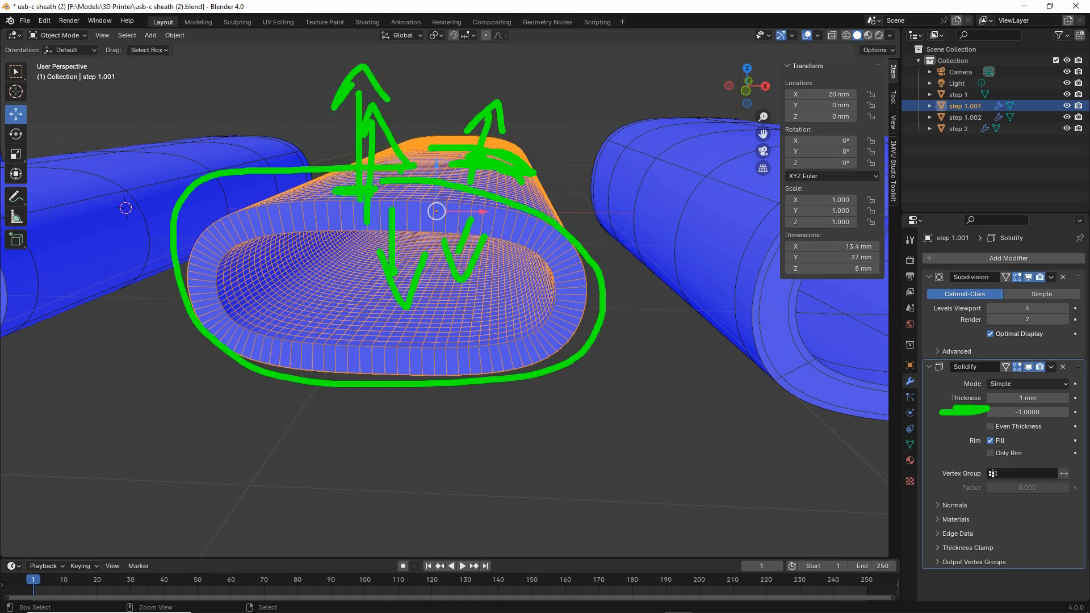
drag(999, 410, 1049, 410)
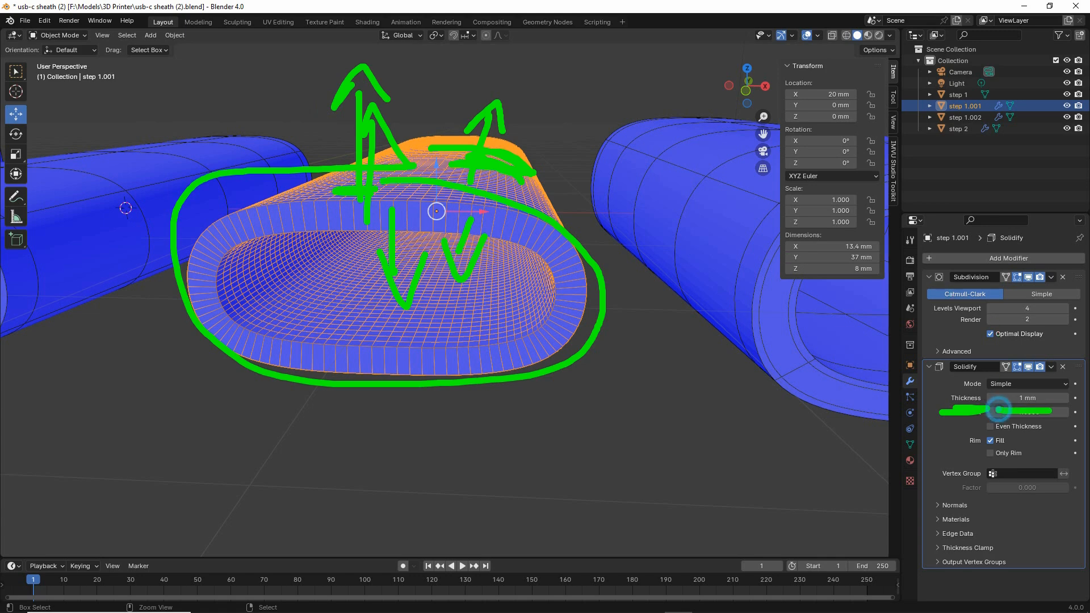
key(Escape)
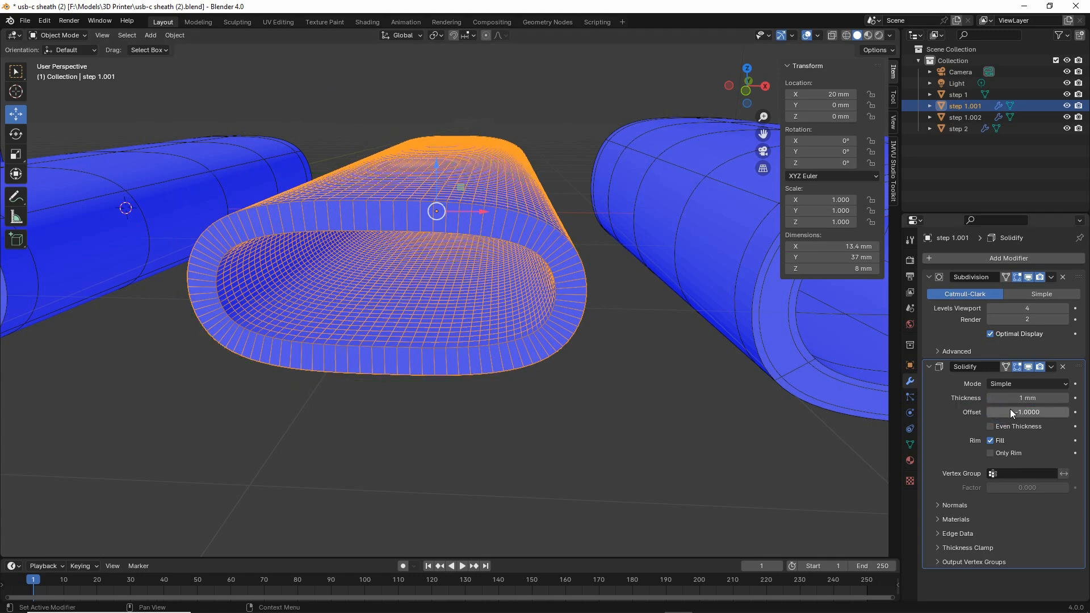
Set the Solidify thickness of step 1.001 to -1 mm so the wall grows outward.
click(1045, 398)
key(Home)
text(-)
key(Return)
middle_drag(602, 373, 606, 331)
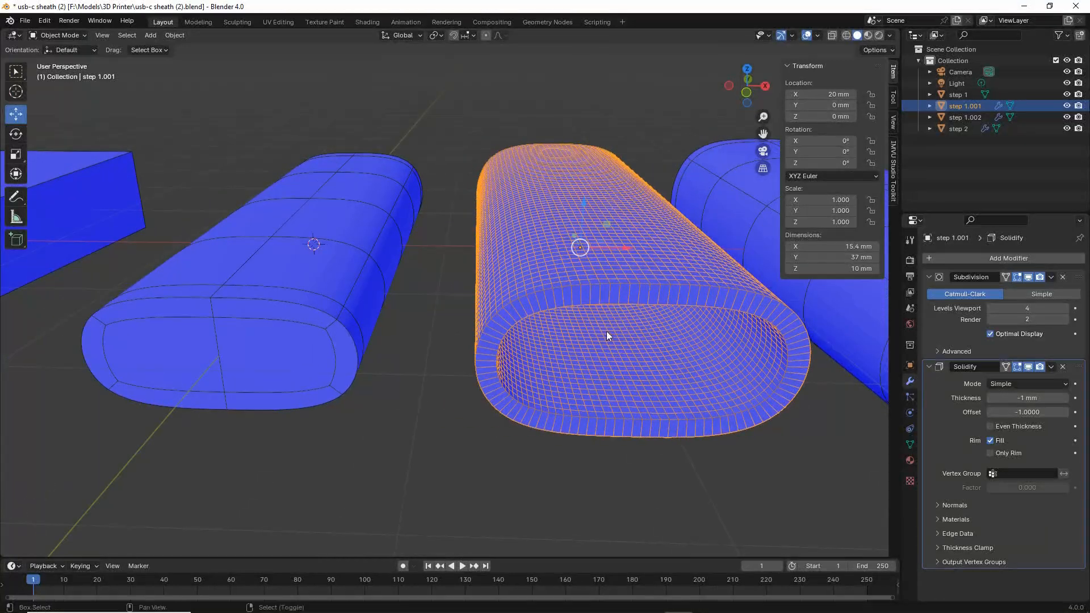
Move step 1.001 along X to 0 mm around the plug body to compare the fit, and return it to X 20 mm.
key(g)
key(x)
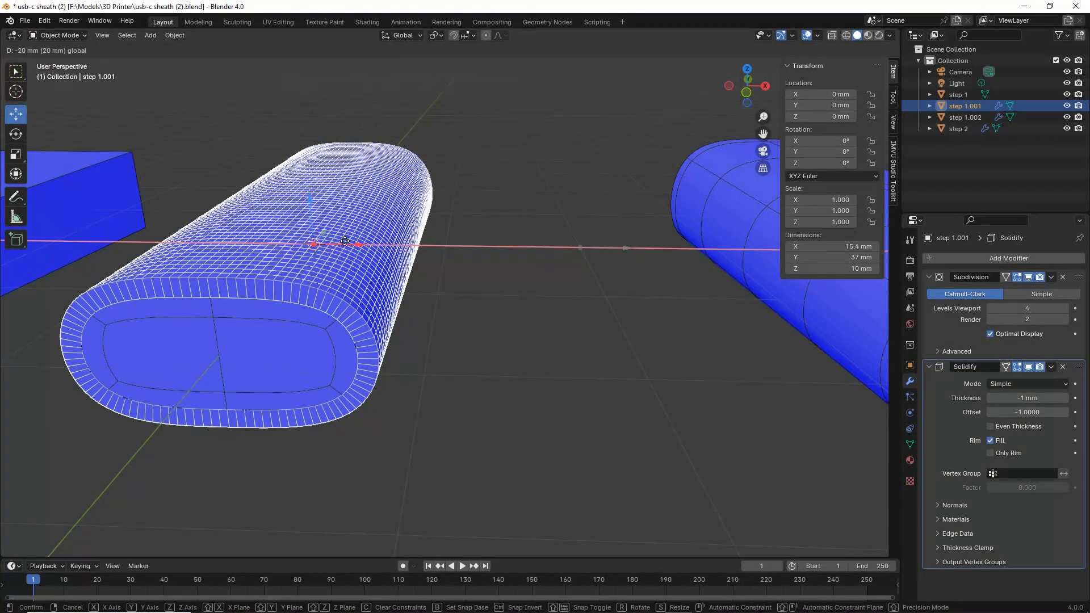
ctrl+drag(344, 241, 665, 290)
Select step 1.002 to examine its dimensions, and reselect step 1.001 to compare the two sheaths.
middle_drag(723, 359, 646, 278)
click(655, 271)
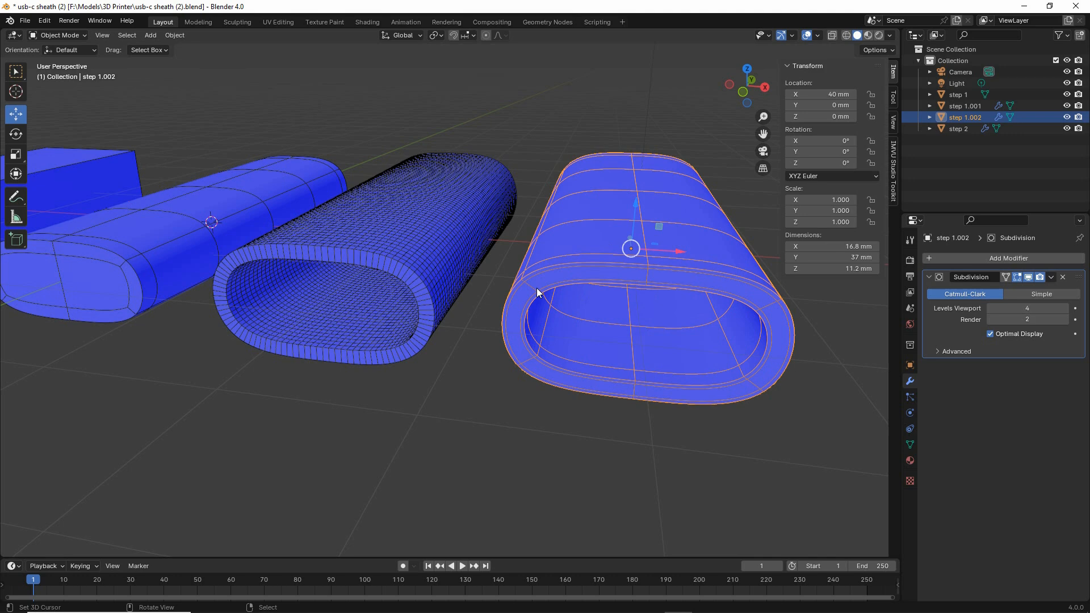
middle_drag(537, 302, 458, 254)
click(460, 258)
Set the Solidify thickness of step 1.001 to -1.25 mm.
scroll(462, 270, up, 2)
mouse_move(469, 294)
middle_down()
mouse_move(451, 284)
mouse_move(420, 296)
middle_up()
mouse_move(941, 351)
mouse_down()
mouse_move(990, 347)
mouse_move(979, 340)
mouse_up()
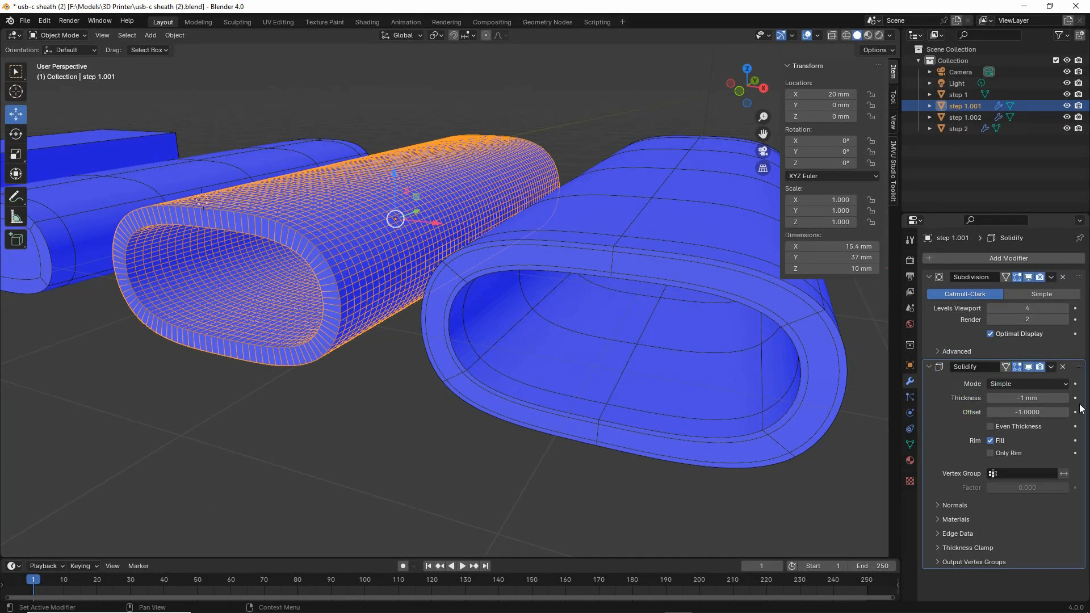
click(1034, 397)
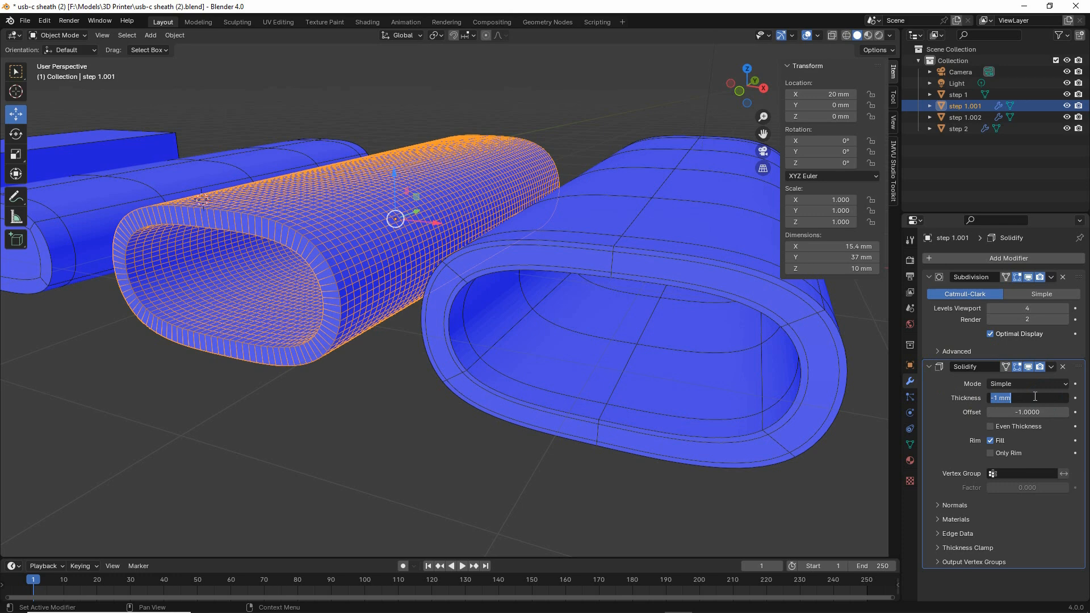
click(998, 398)
text(.25)
key(Return)
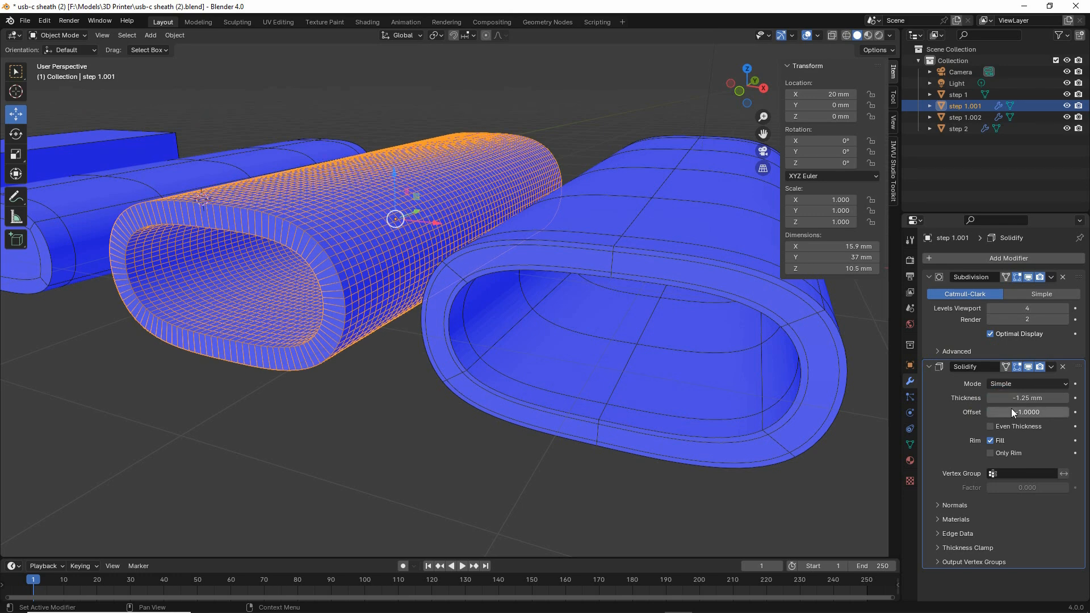
Inspect both hollow sheaths side by side and turn off the Face Orientation overlay.
middle_drag(340, 281, 542, 304)
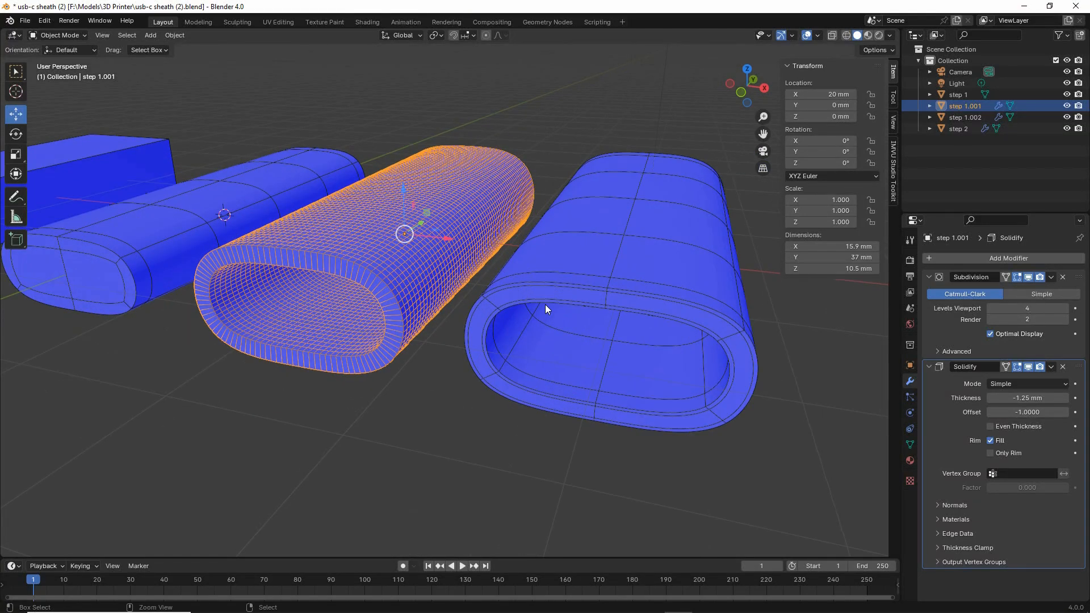
mouse_move(564, 290)
mouse_down()
mouse_move(729, 336)
mouse_move(542, 392)
mouse_move(546, 301)
mouse_up()
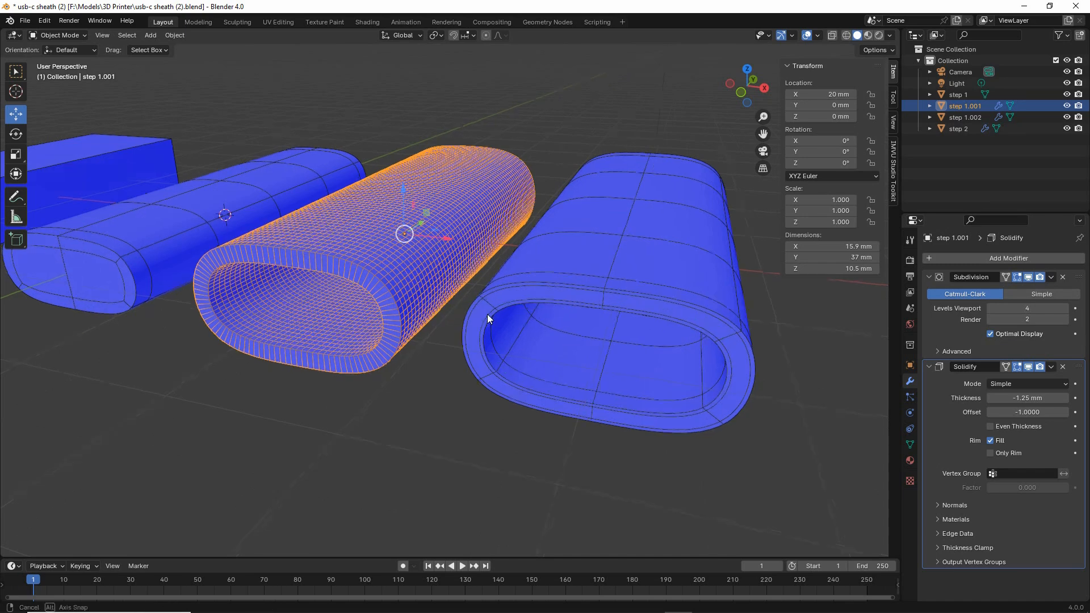
mouse_move(487, 315)
middle_down()
mouse_move(547, 301)
mouse_move(474, 319)
middle_up()
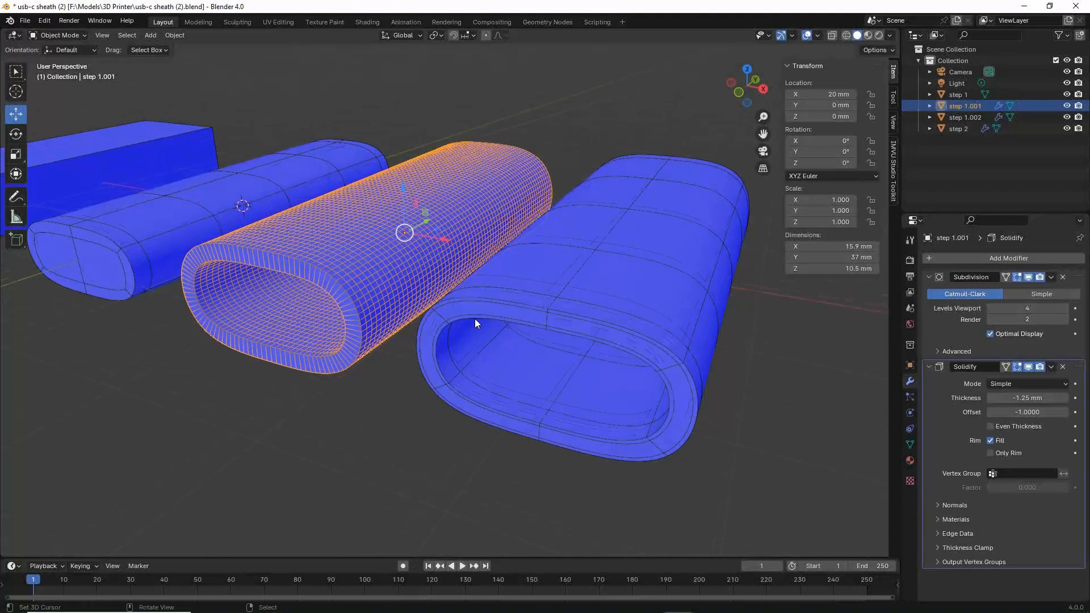
click(816, 35)
click(746, 254)
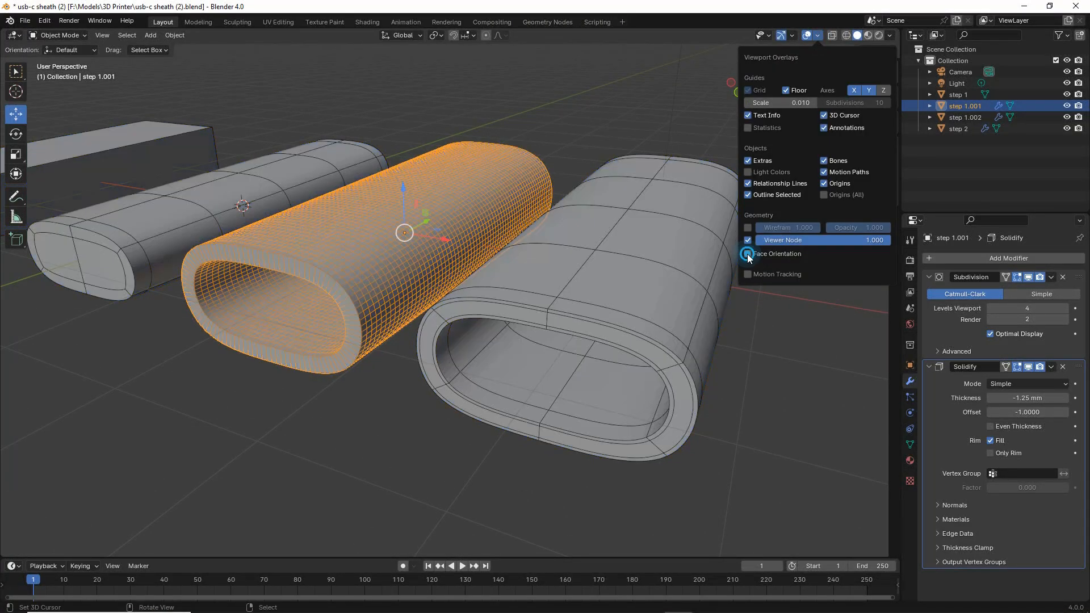
Show the transform sidebar and select step 1.002, step 1.001 and step 2 one after another to compare their dimensions.
key(n)
middle_drag(435, 280, 466, 348)
key(alt+a)
scroll(422, 318, down, 3)
scroll(474, 353, up, 2)
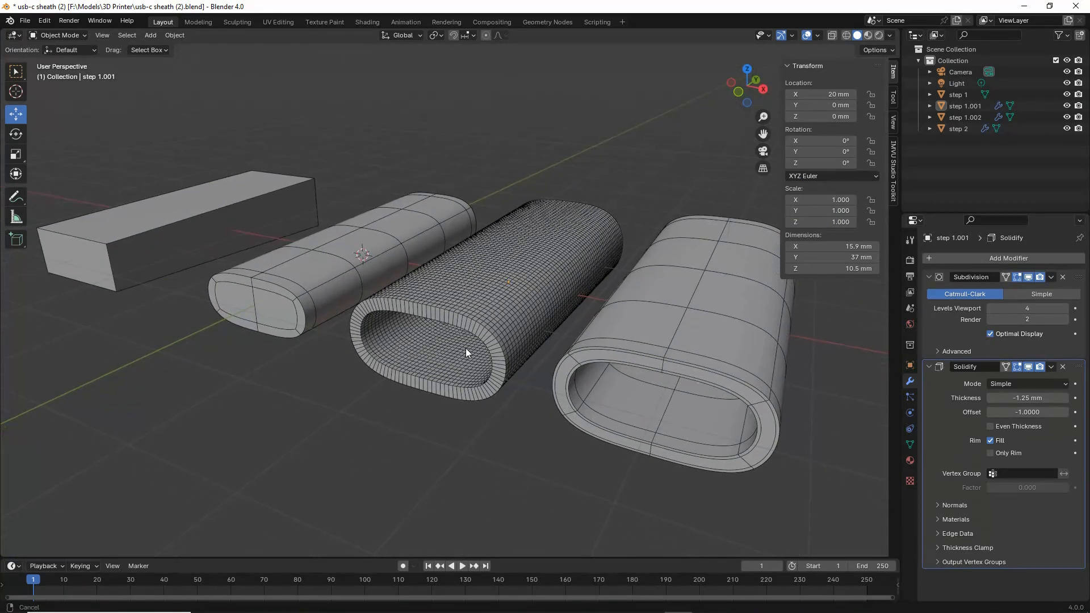
click(679, 332)
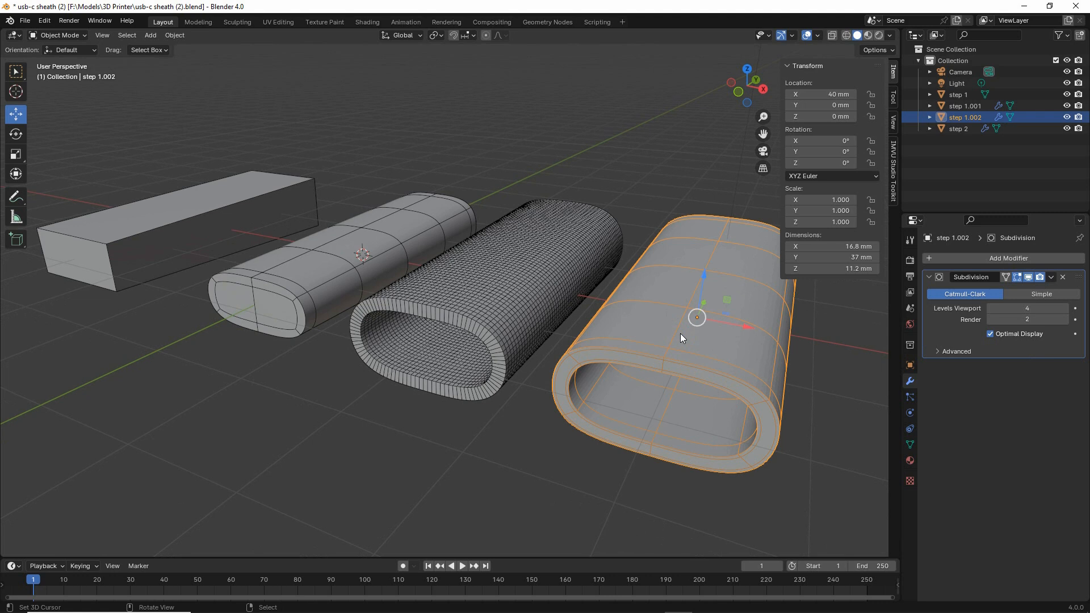
click(484, 298)
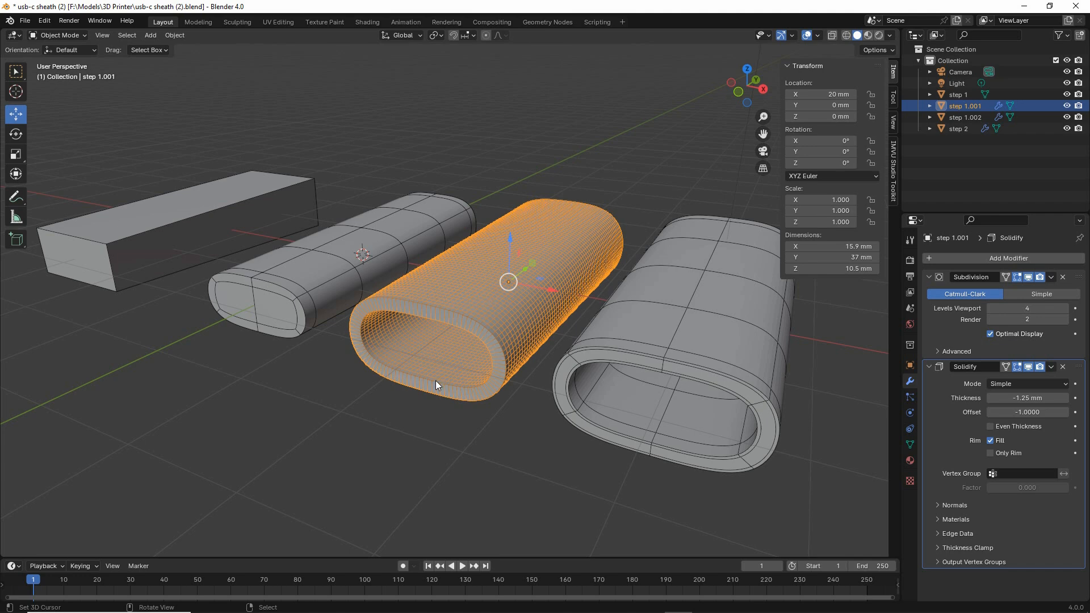
click(317, 303)
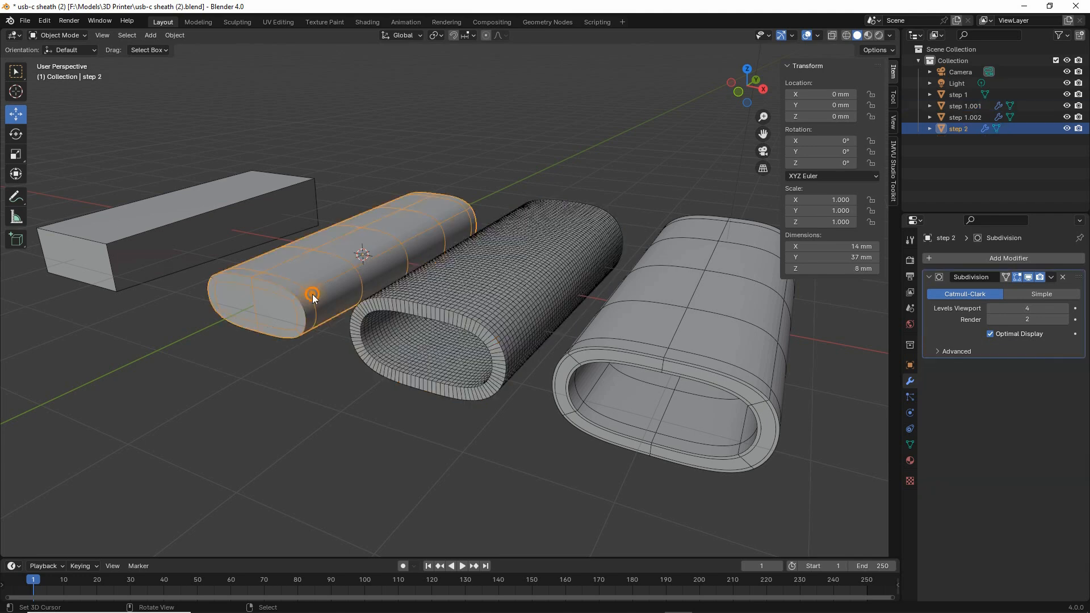
Rename the step 1.002 sheath as step 3.
click(674, 357)
double_click(970, 118)
text(s)
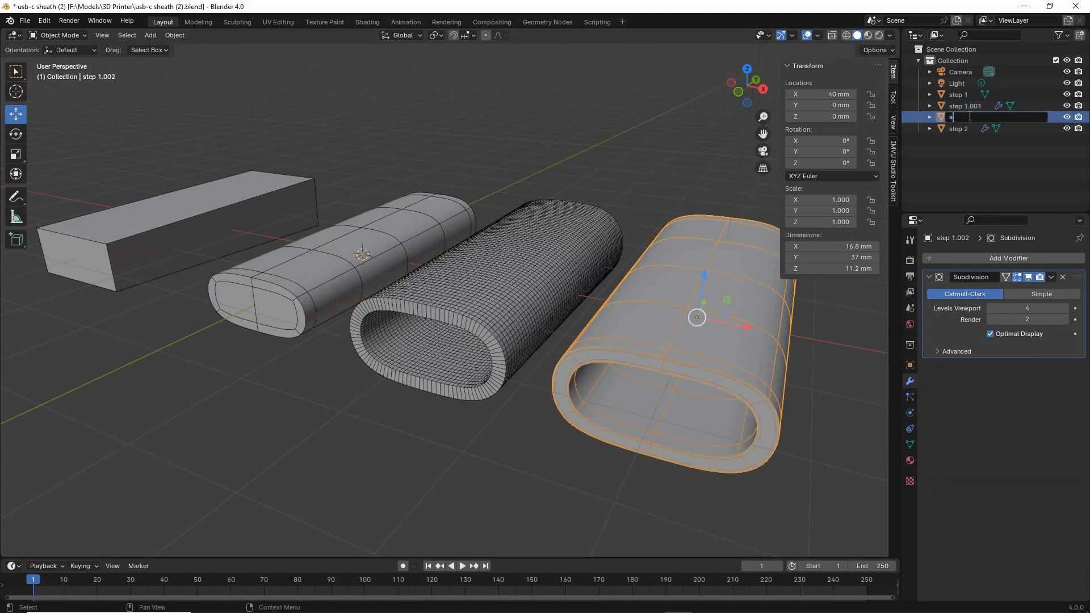
text(tep 3)
key(Return)
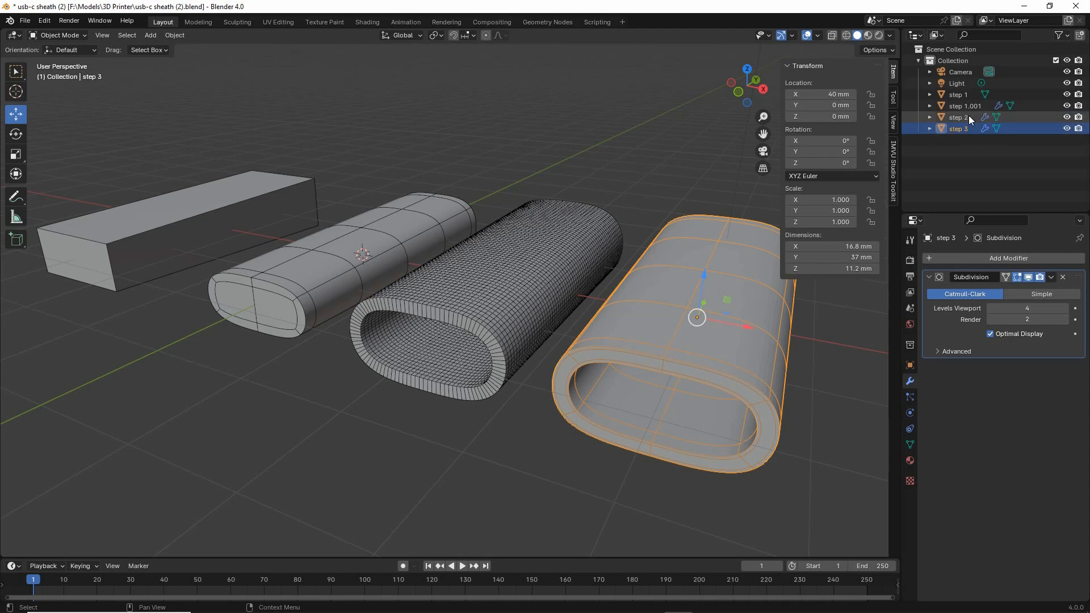
Rename the step 1.001 sheath with the Solidify modifier as step 4.
click(566, 258)
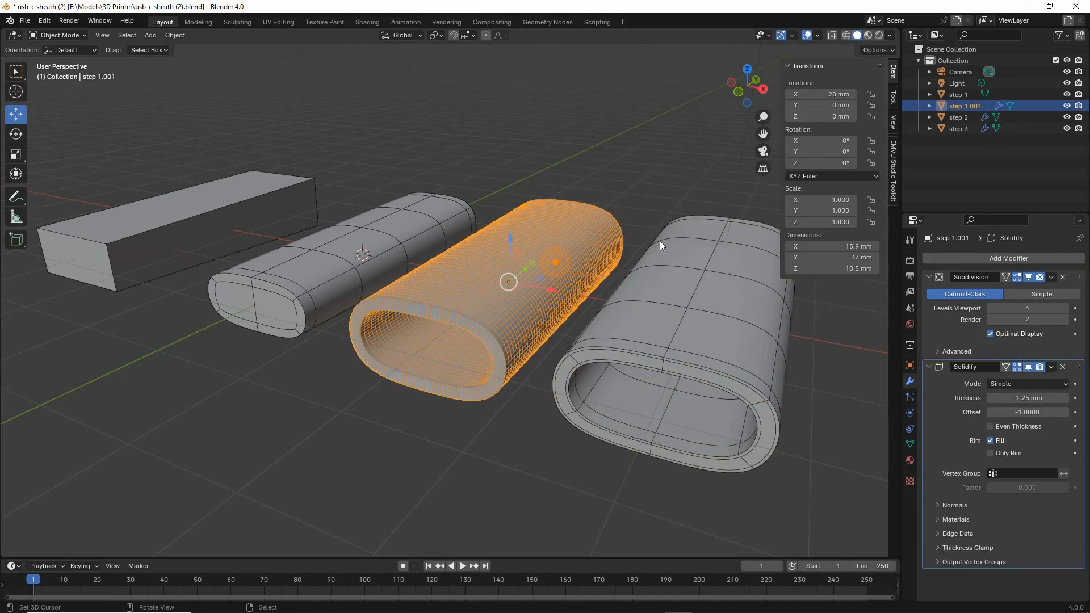
double_click(977, 105)
text(step)
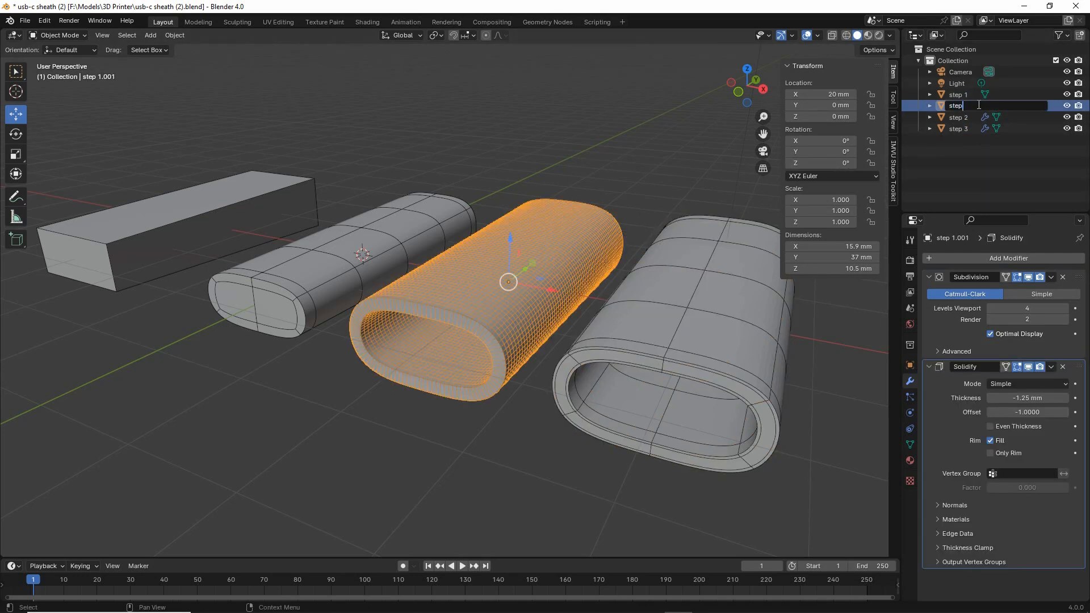
text( 4)
key(Return)
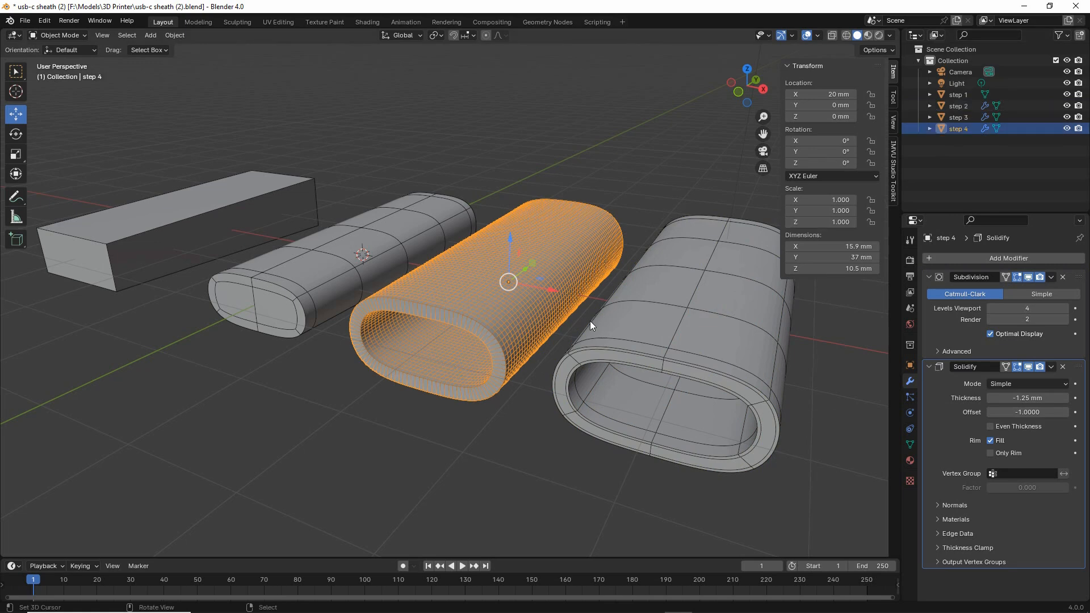
Save the scene as a new file named usb-c sheath (3).blend in the same folder.
scroll(590, 321, down, 1)
middle_drag(595, 332, 552, 386)
scroll(552, 386, up, 2)
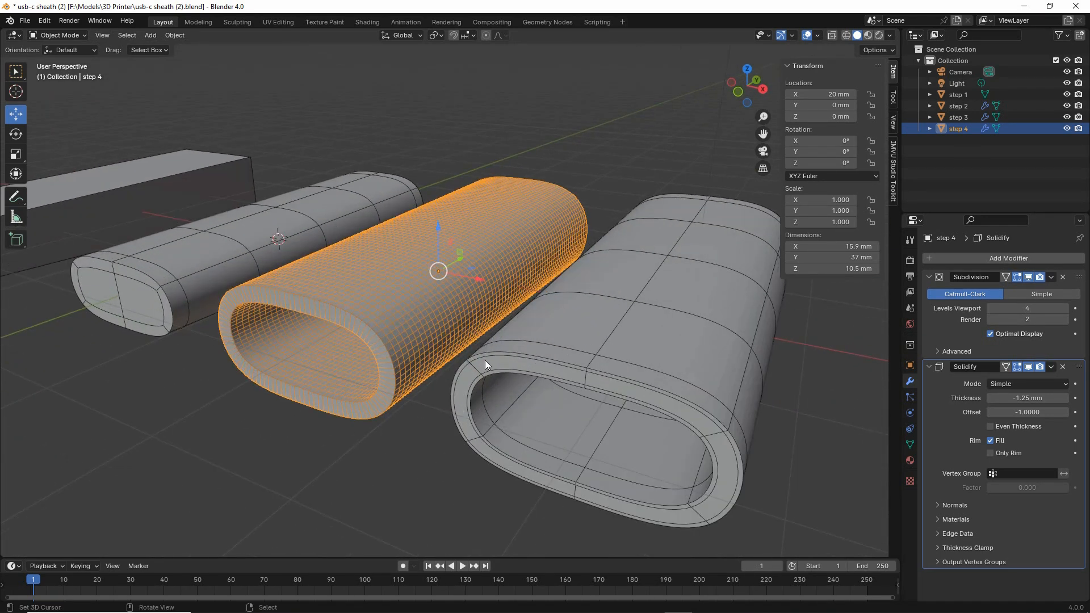
click(25, 20)
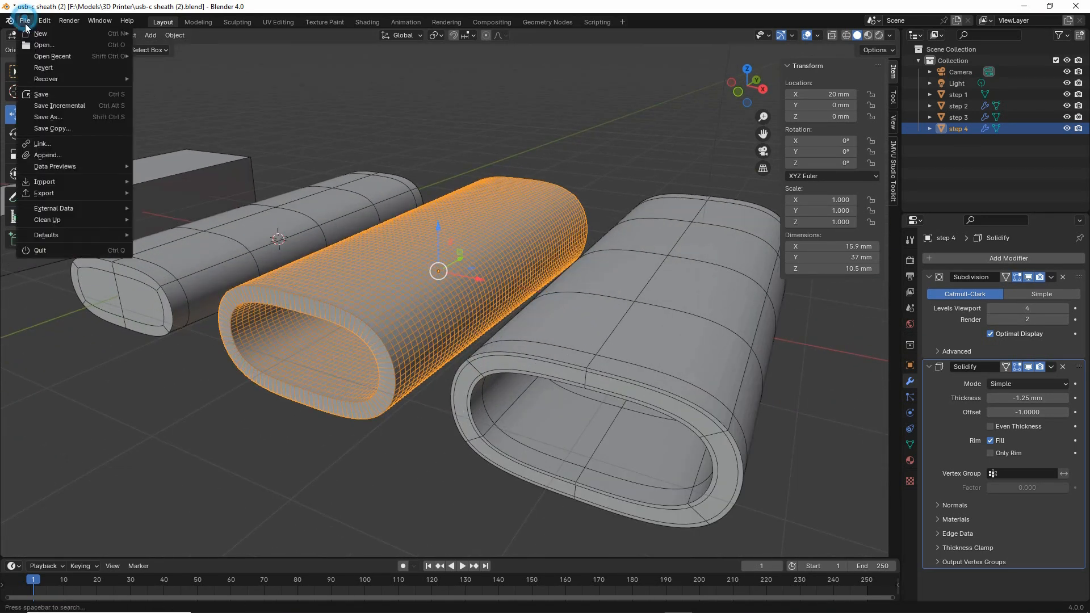
click(41, 118)
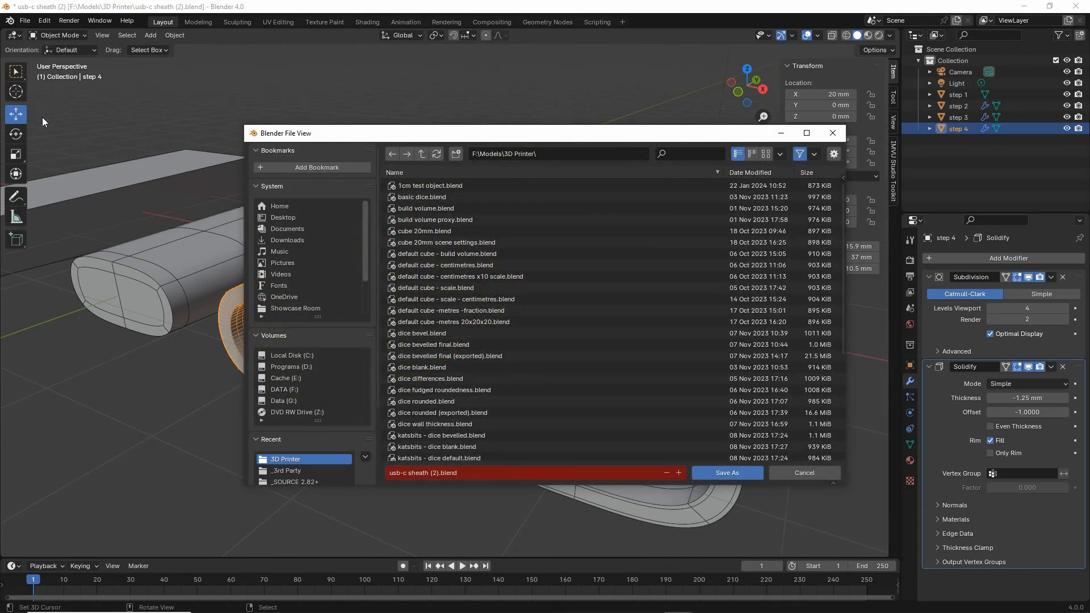
click(431, 477)
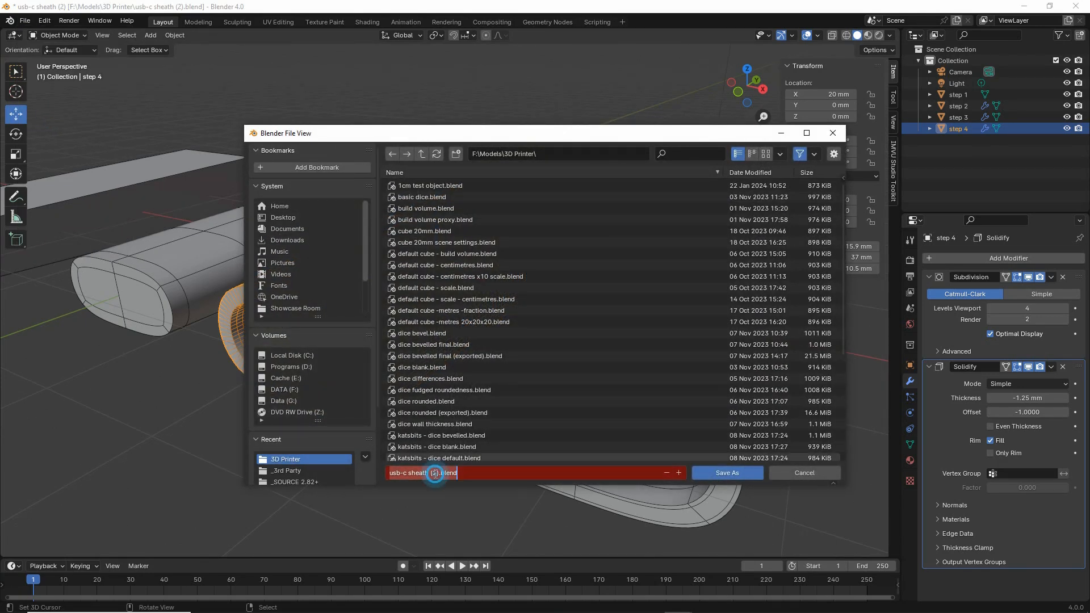
click(432, 477)
key(Delete)
text(3)
key(Return)
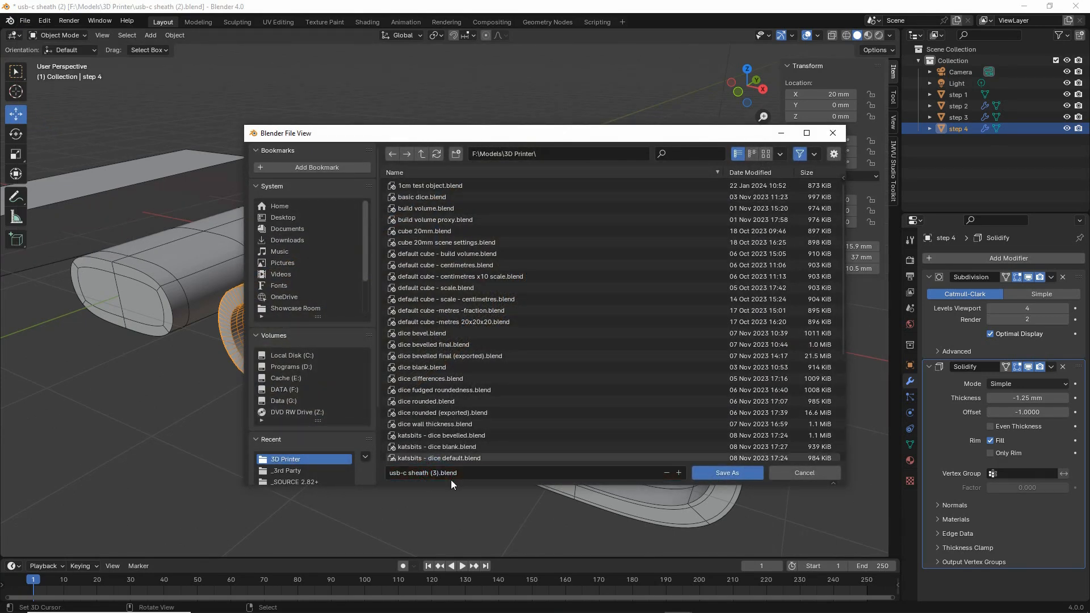
click(727, 473)
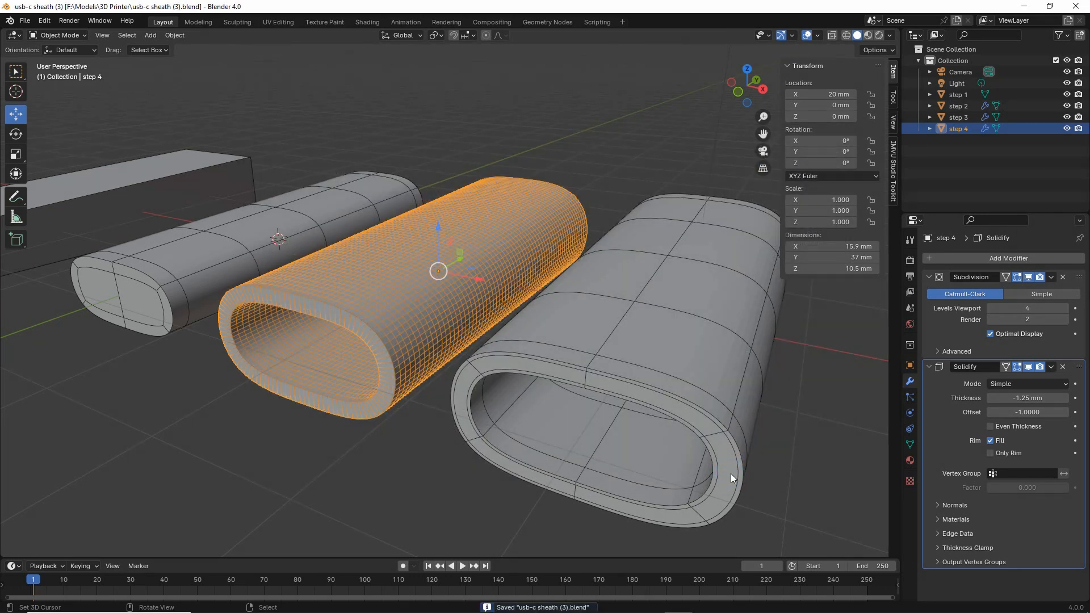
middle_drag(391, 349, 417, 338)
shift+middle_drag(360, 376, 401, 361)
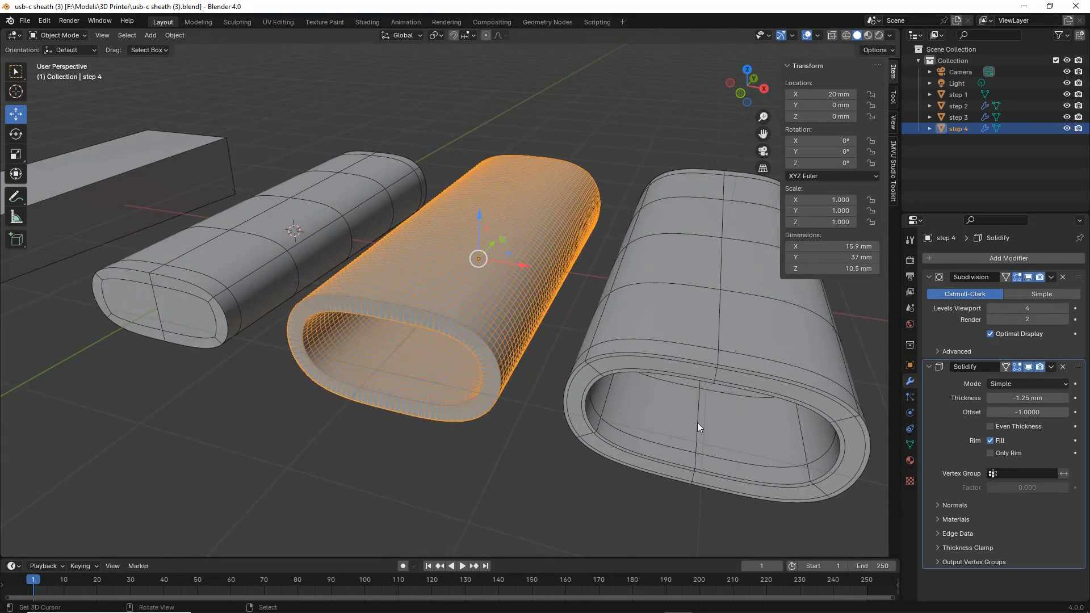
mouse_move(932, 391)
mouse_down()
mouse_move(928, 518)
mouse_move(923, 408)
mouse_up()
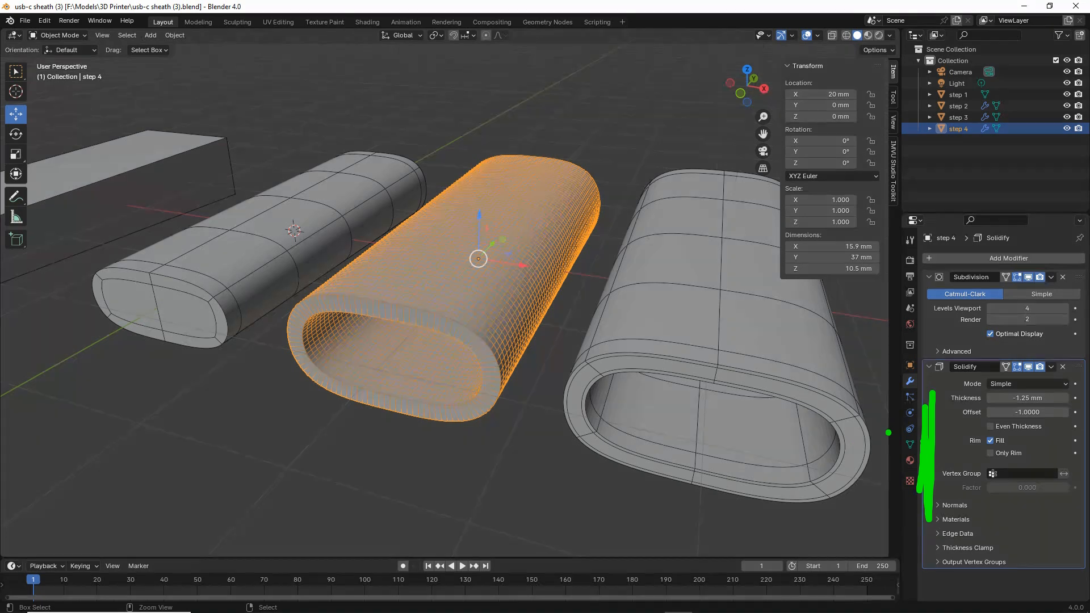
mouse_move(593, 256)
mouse_down()
mouse_move(543, 354)
mouse_move(562, 318)
mouse_up()
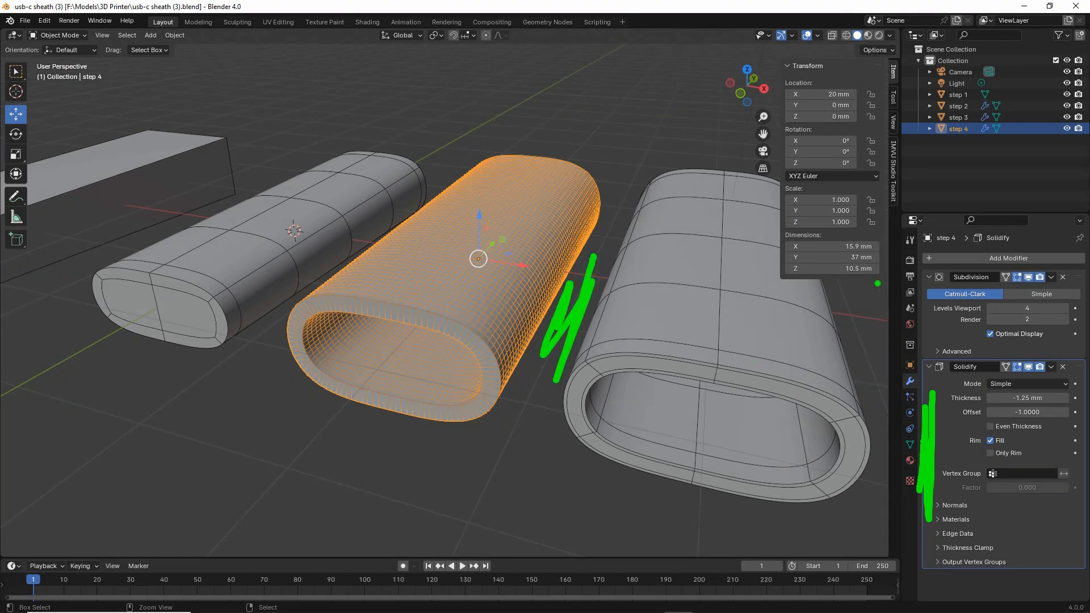
drag(785, 268, 872, 269)
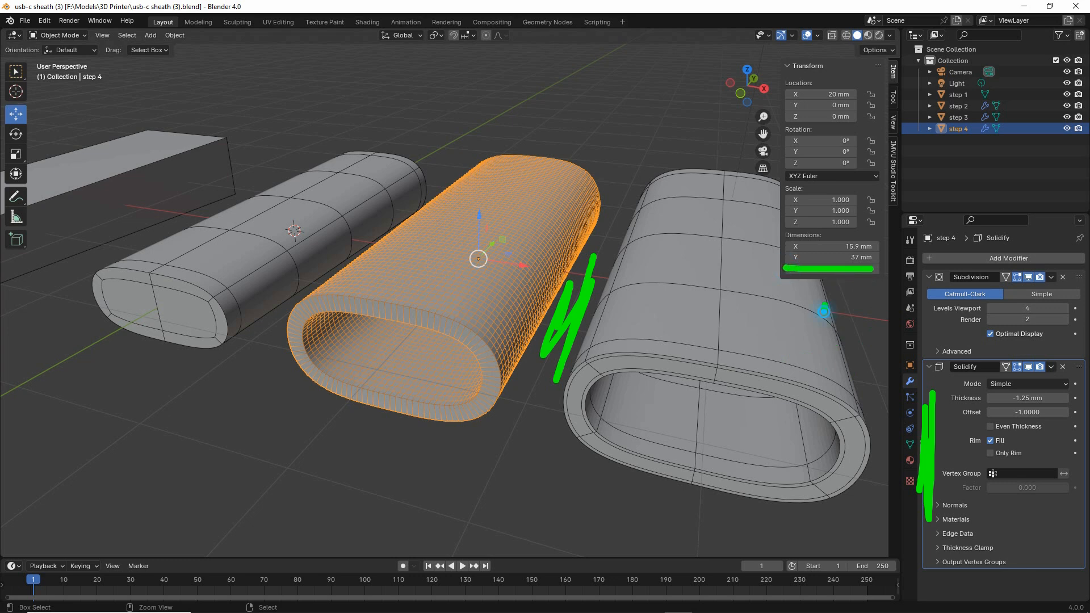
drag(823, 303, 821, 392)
mouse_move(806, 389)
mouse_down()
mouse_move(818, 434)
mouse_move(852, 378)
mouse_up()
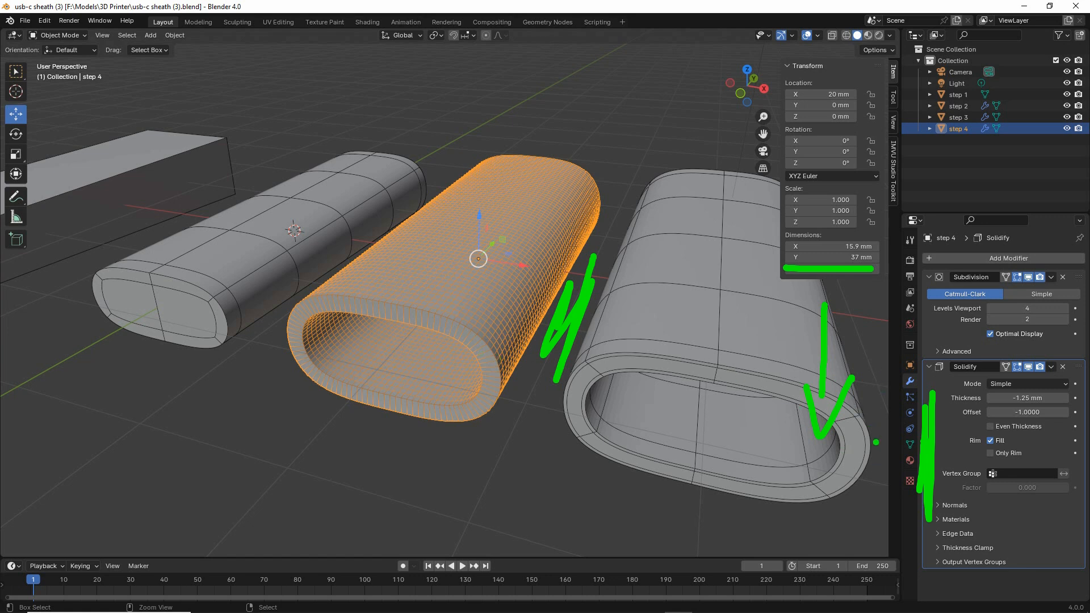
key(Escape)
Duplicate the step 4 sheath in place and move the copy along X to 60 mm.
mouse_move(855, 451)
middle_down()
mouse_move(836, 444)
mouse_move(864, 448)
middle_up()
scroll(864, 447, down, 5)
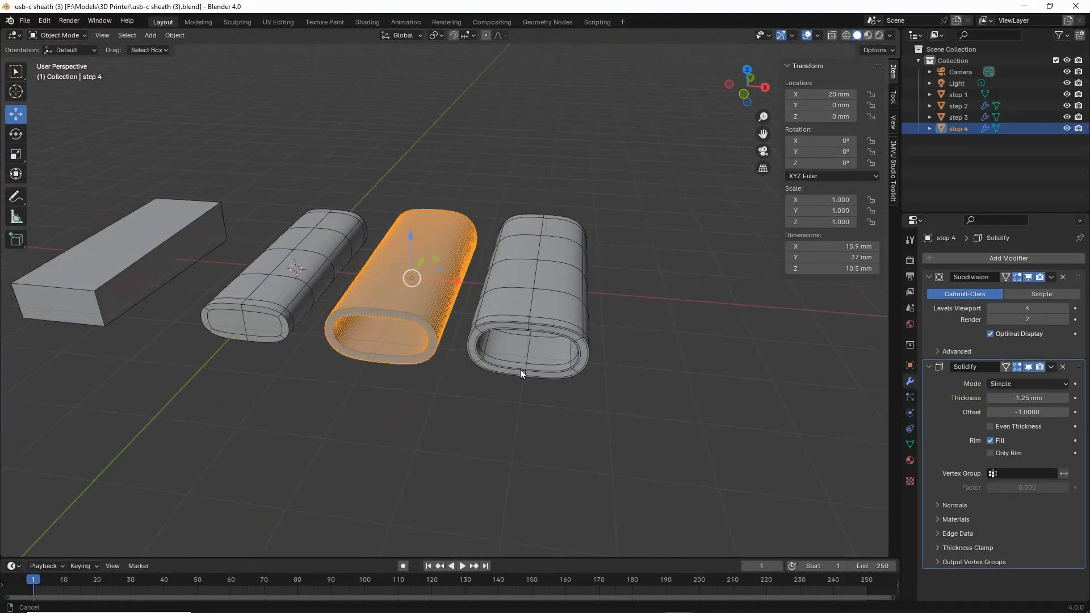
scroll(505, 364, up, 2)
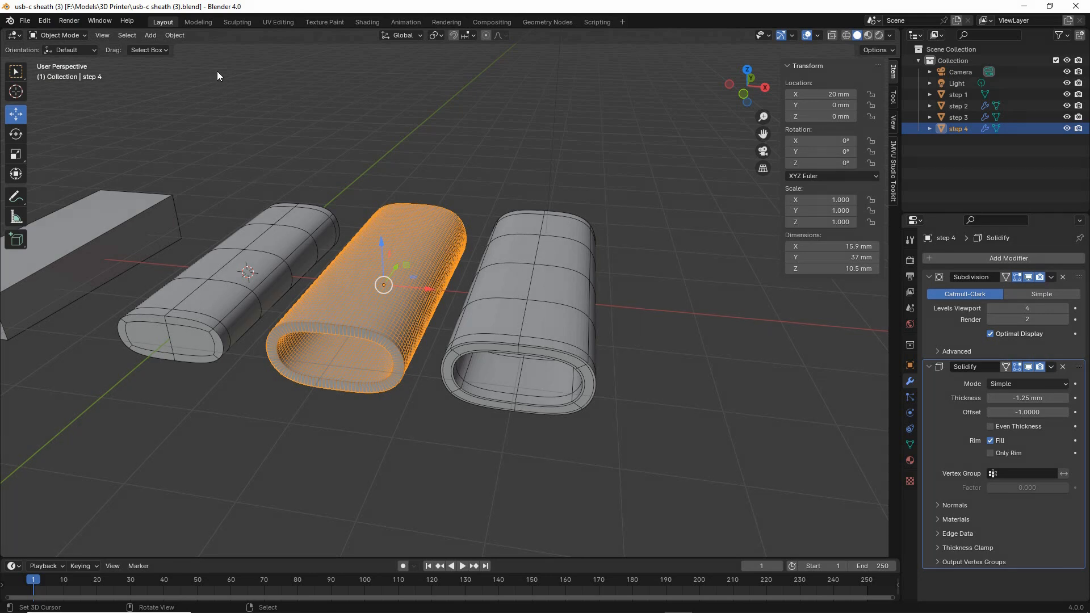
click(175, 35)
click(194, 117)
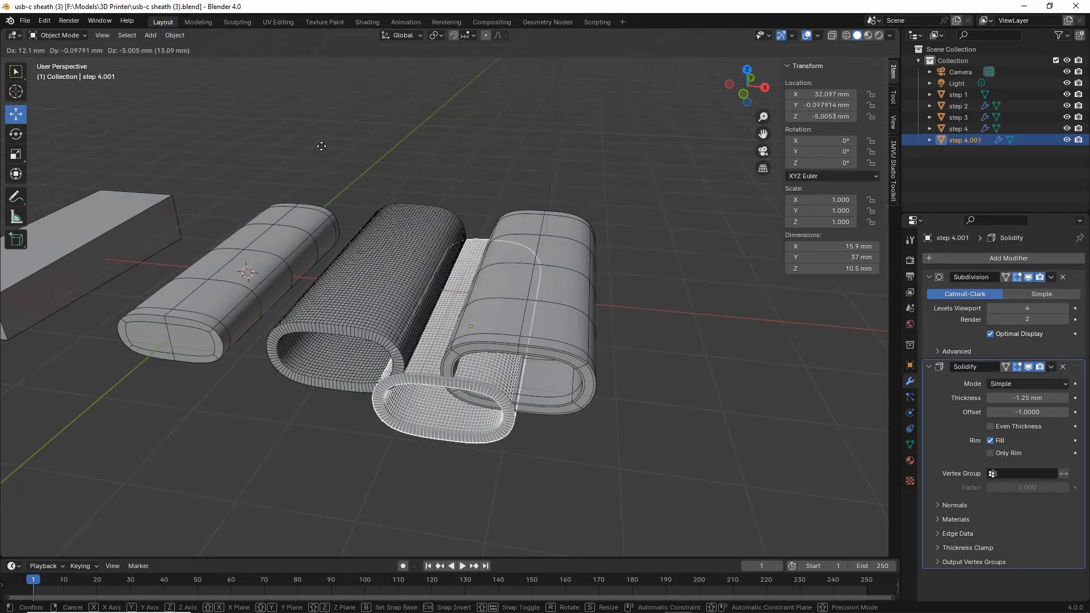
right_click(409, 229)
ctrl+drag(430, 289, 713, 319)
shift+middle_drag(604, 352, 465, 337)
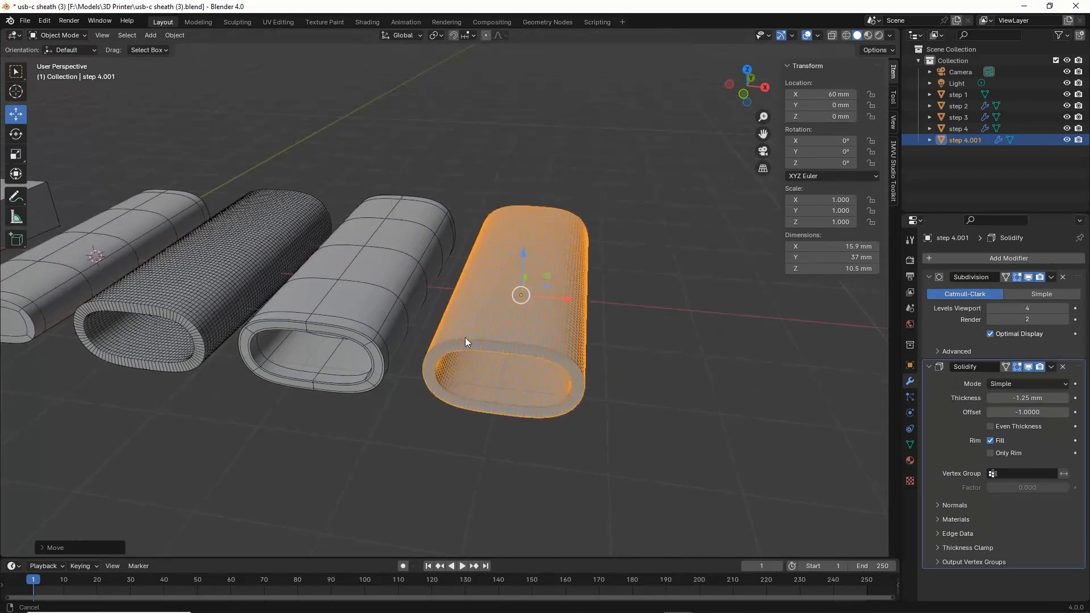
Duplicate the step 3 sheath in place and move the copy along X beyond step 4.001.
click(376, 274)
click(167, 39)
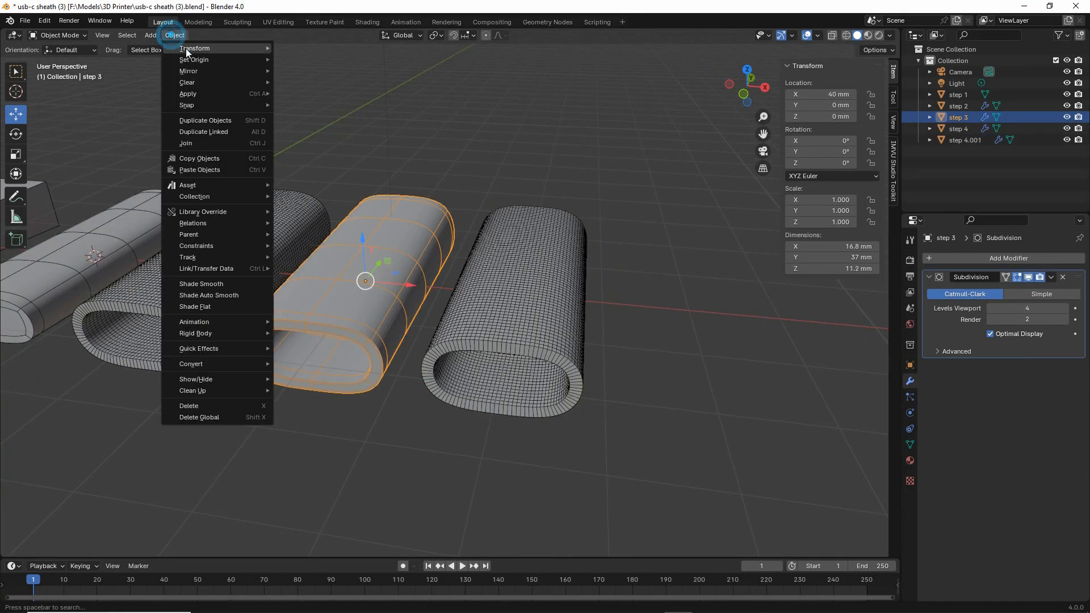
click(194, 117)
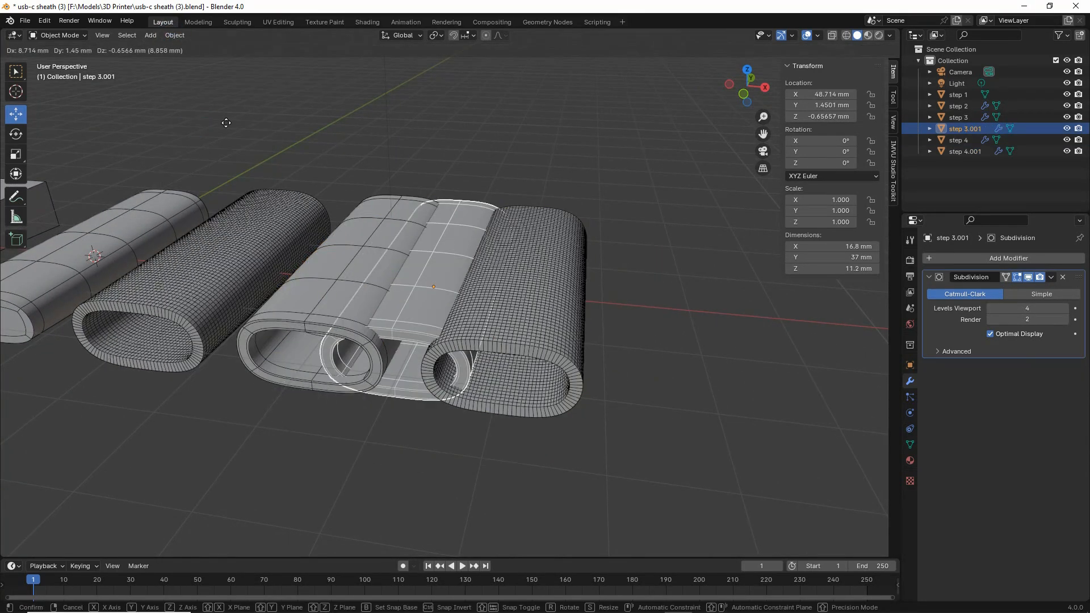
right_click(303, 110)
drag(411, 289, 755, 324)
Select step 4.001 and apply its Solidify modifier, keeping the Subdivision modifier live.
right_click(543, 301)
middle_drag(543, 343, 487, 330)
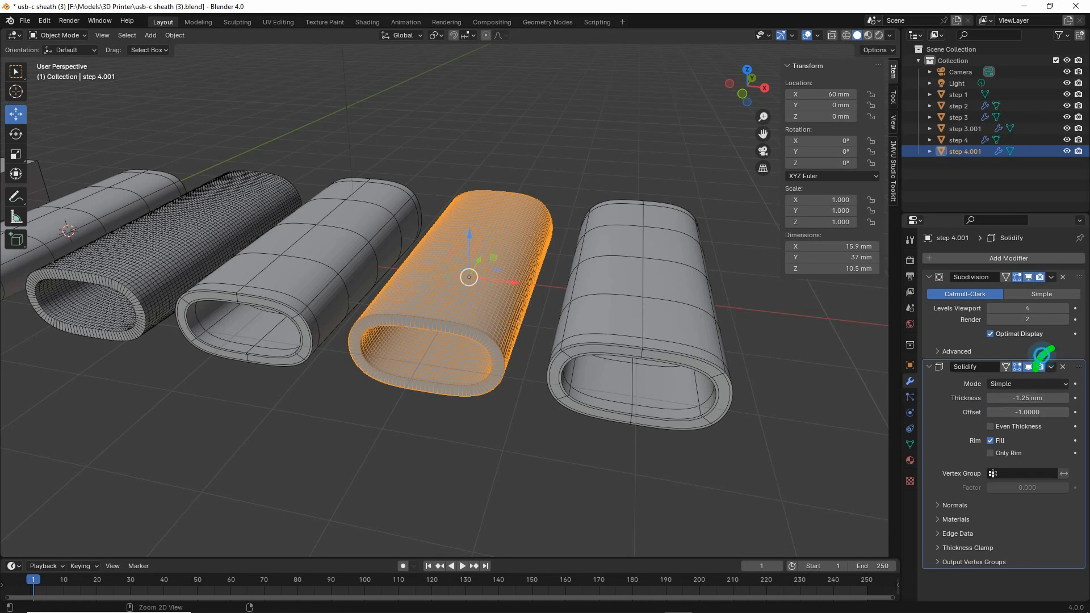
drag(1041, 356, 1016, 347)
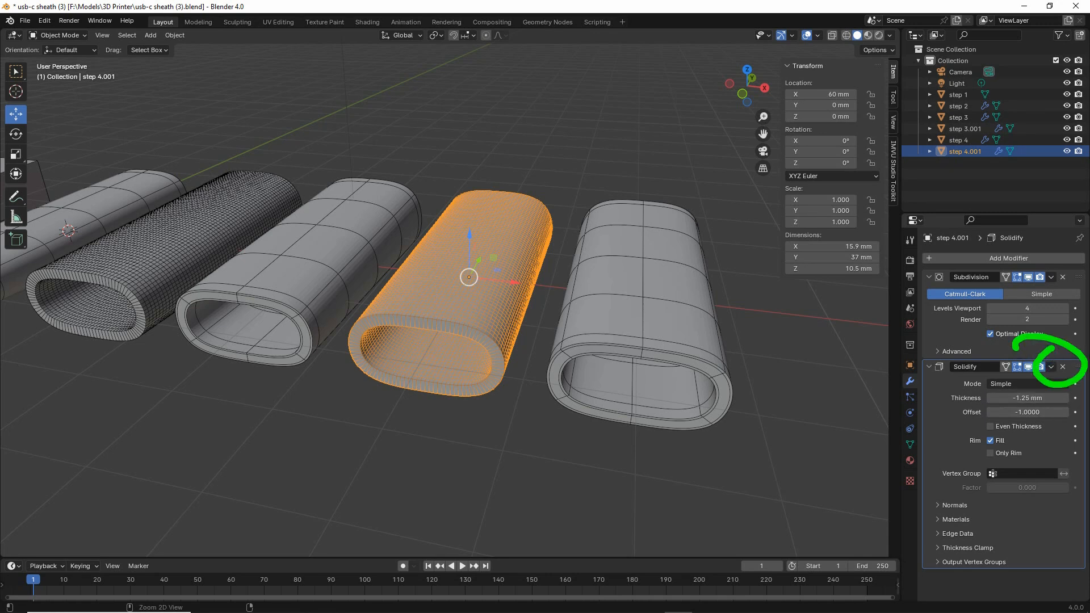
click(1051, 366)
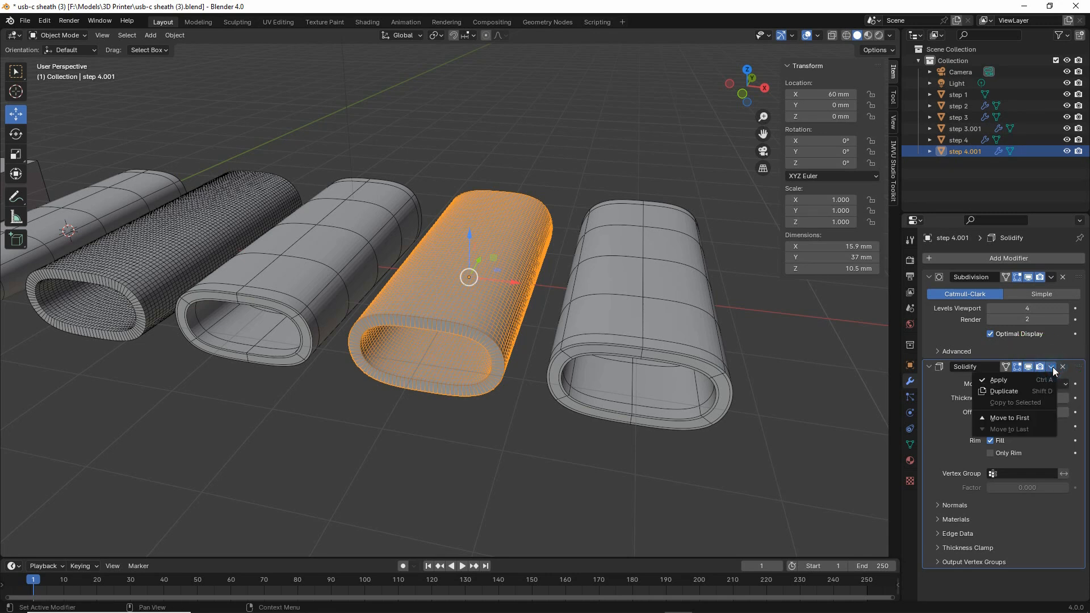
click(1002, 380)
Enter Edit Mode on step 4.001 and add loop cuts around its outer and inner walls, sliding both right up to the front rim.
middle_drag(513, 387, 490, 397)
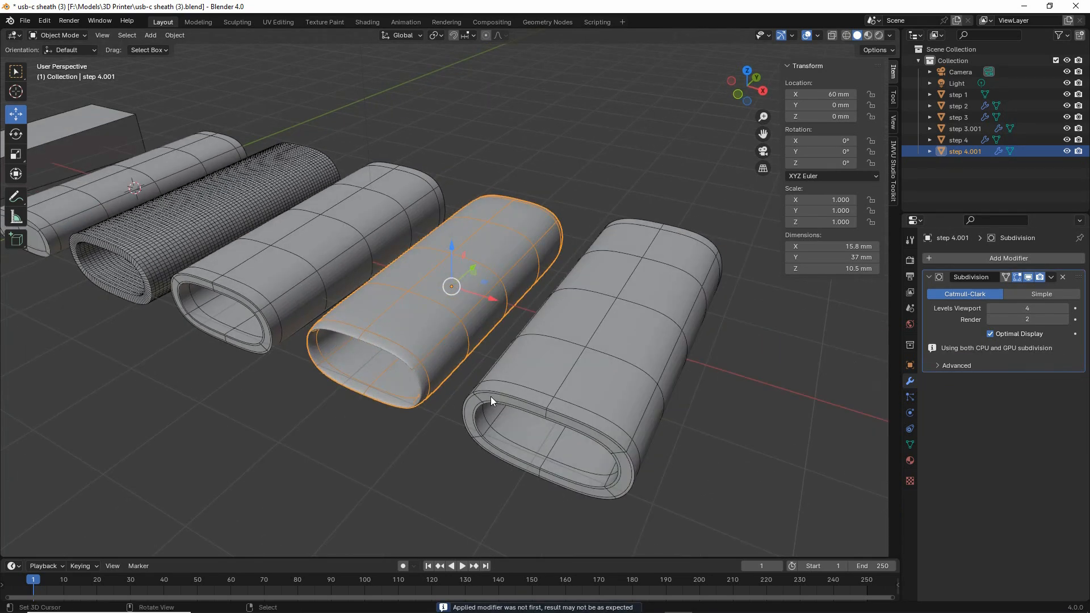
scroll(491, 396, up, 3)
shift+middle_drag(401, 405, 458, 395)
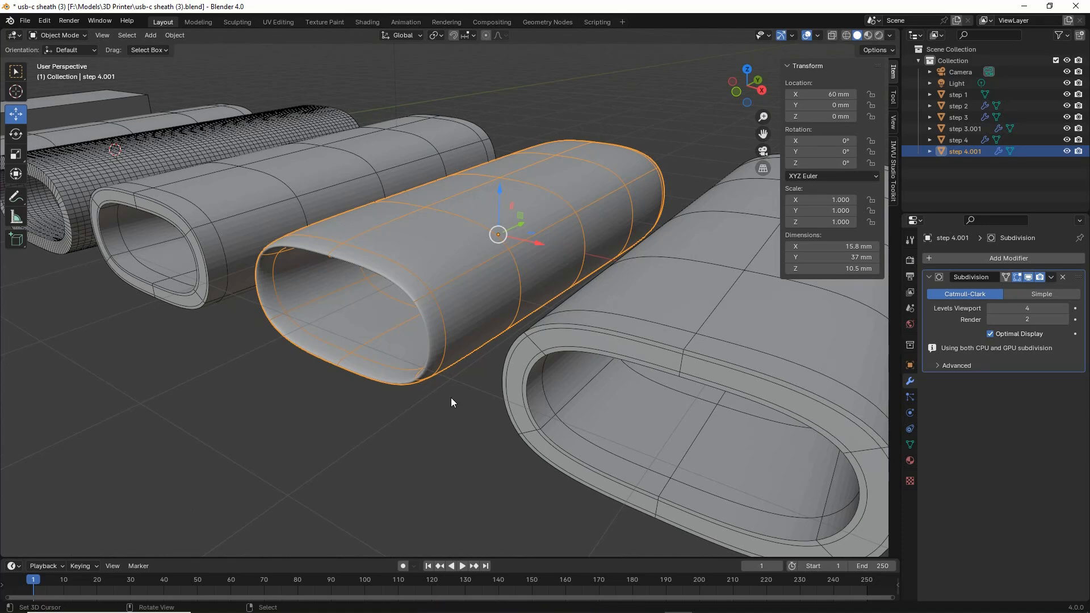
click(60, 35)
click(63, 56)
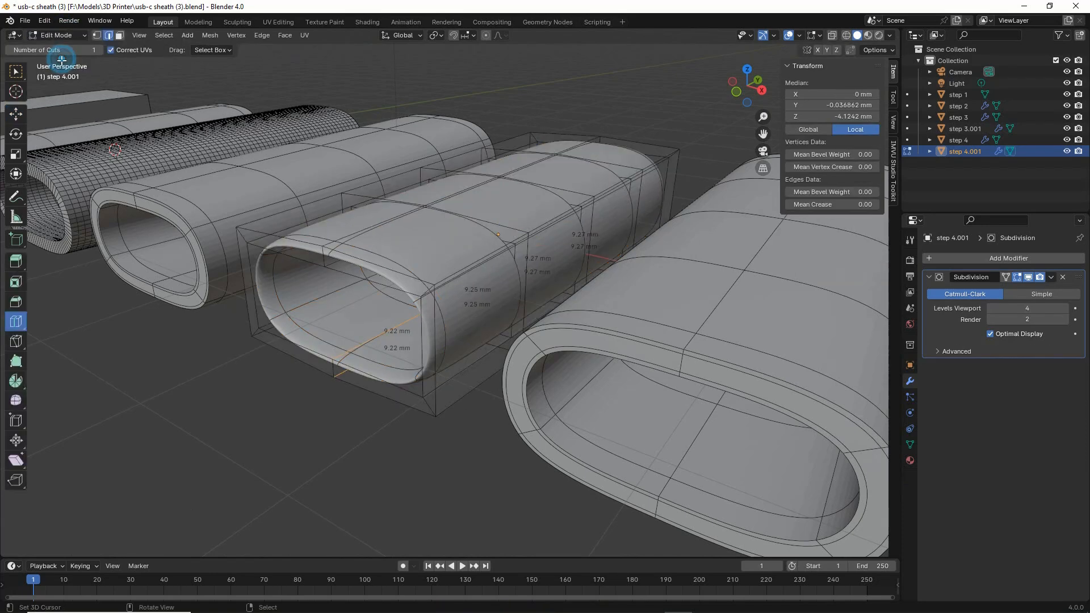
middle_drag(397, 301, 384, 296)
drag(452, 280, 297, 347)
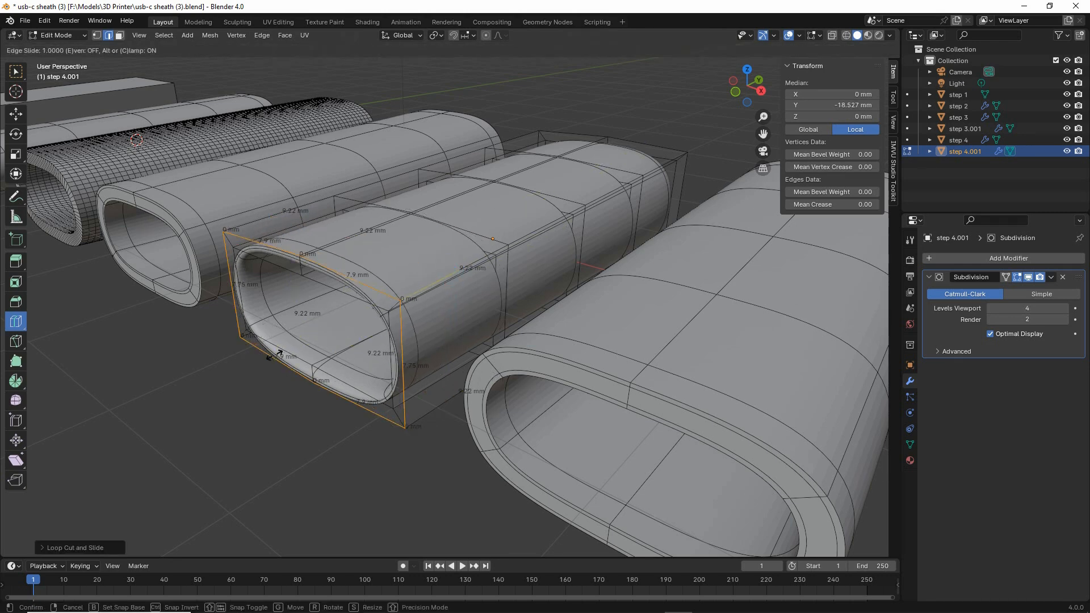
drag(280, 311, 153, 360)
Add loop cuts around the inner and outer walls of step 4.001, sliding both right up to the rear rim.
middle_drag(400, 339, 567, 341)
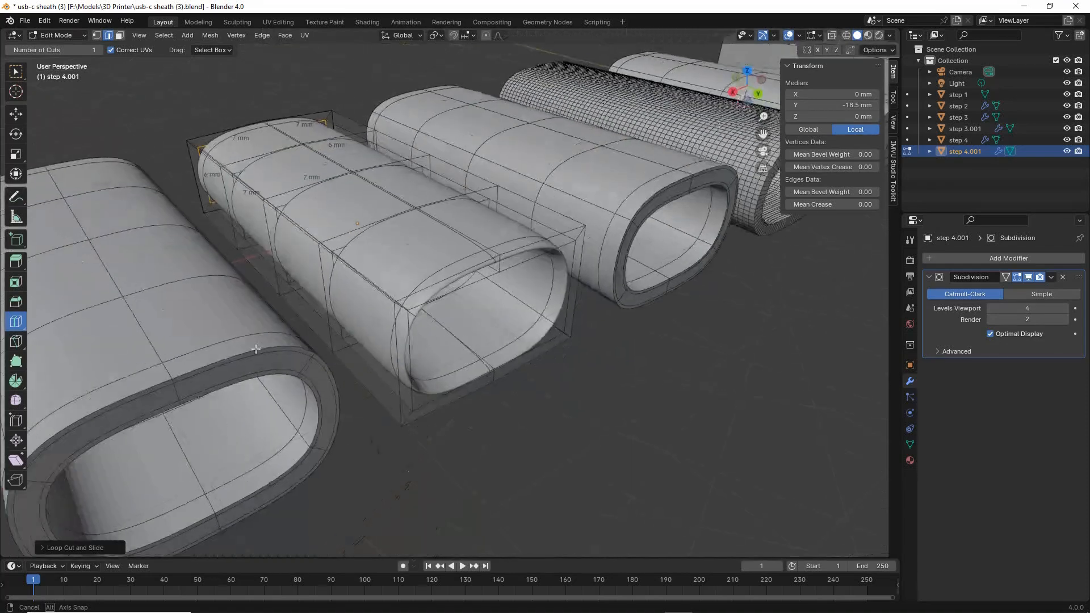
drag(564, 338, 574, 350)
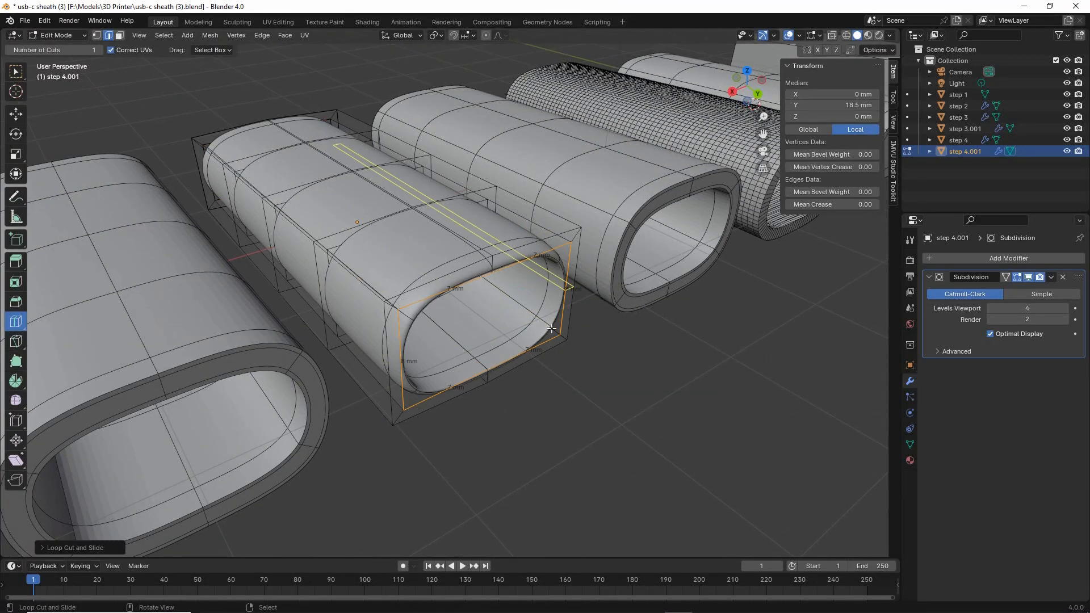
drag(538, 314, 596, 383)
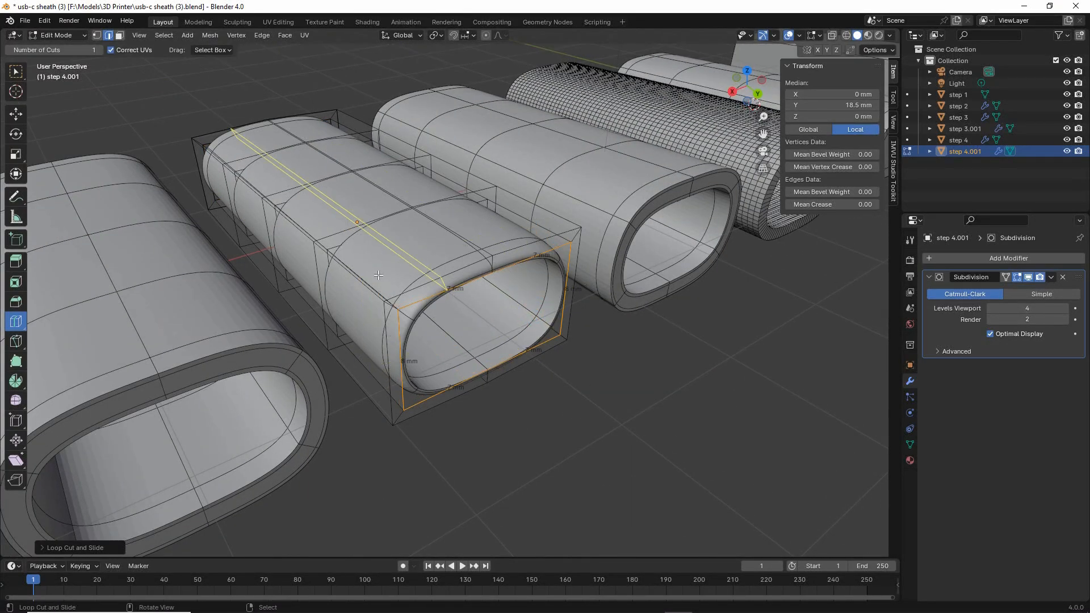
drag(361, 267, 479, 381)
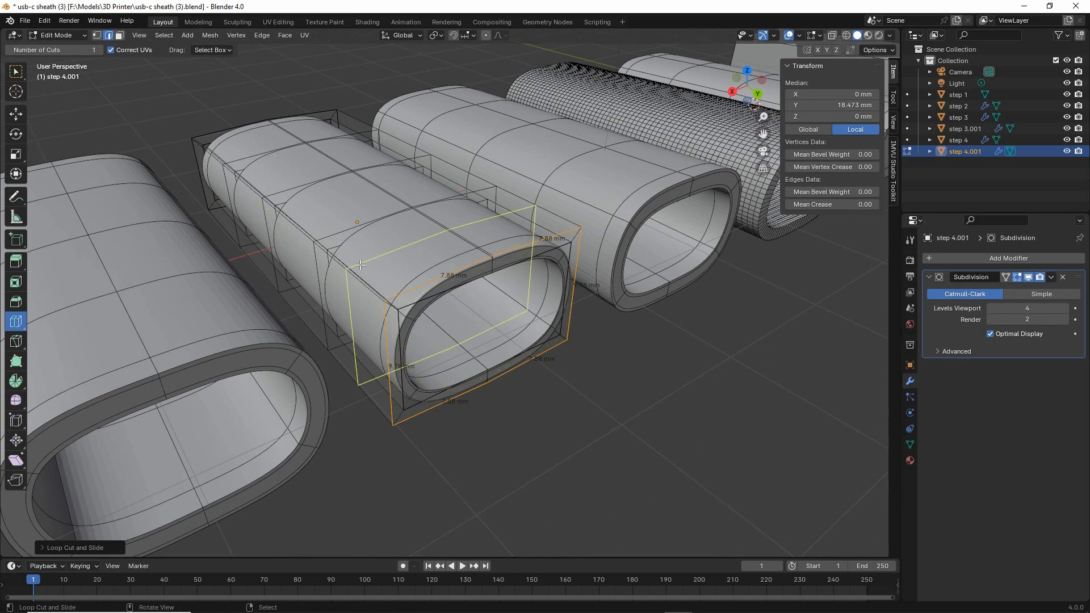
drag(360, 272, 530, 414)
Examine the open rim of step 4.001 in the front orthographic view, comparing wall thickness along the top and sides.
middle_drag(530, 414, 666, 335)
middle_drag(512, 290, 500, 265)
middle_drag(546, 307, 543, 330)
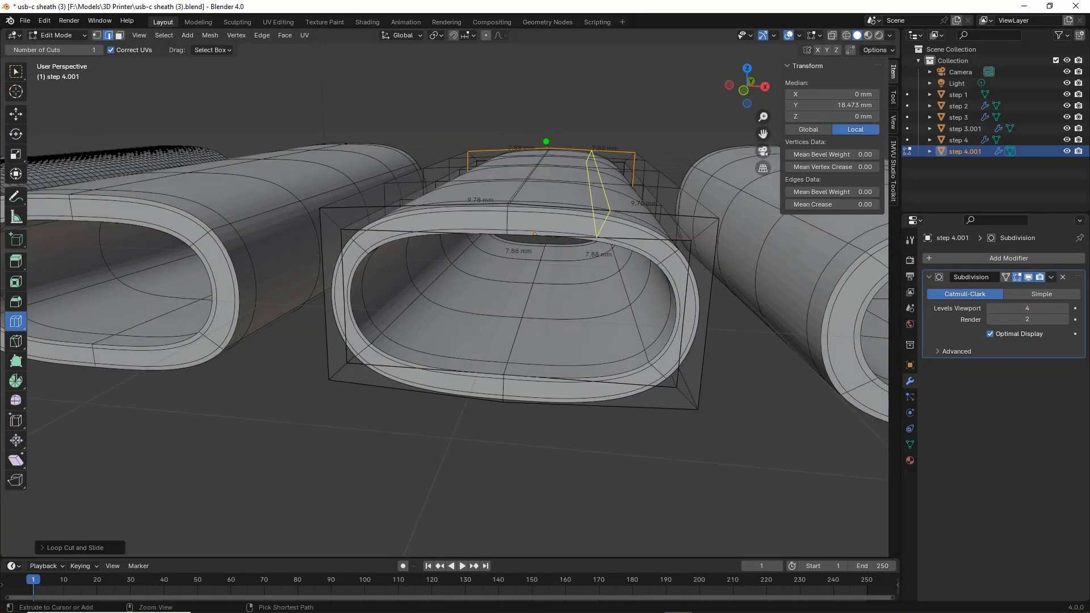
mouse_move(545, 141)
mouse_down()
mouse_move(504, 244)
mouse_move(544, 141)
mouse_up()
mouse_move(549, 241)
mouse_down()
mouse_move(563, 261)
mouse_move(562, 242)
mouse_up()
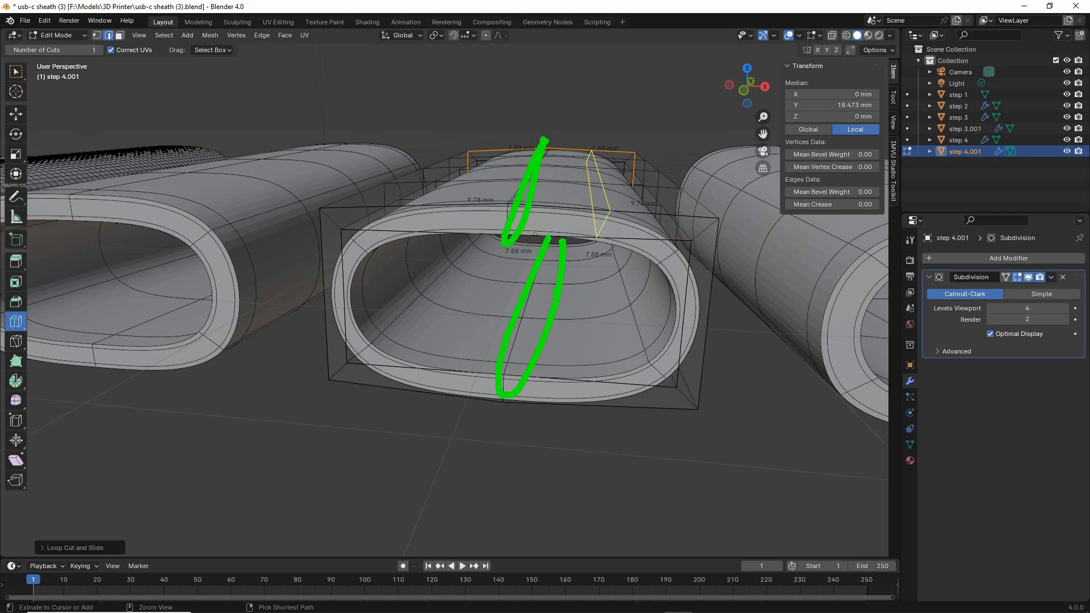
key(Escape)
click(140, 37)
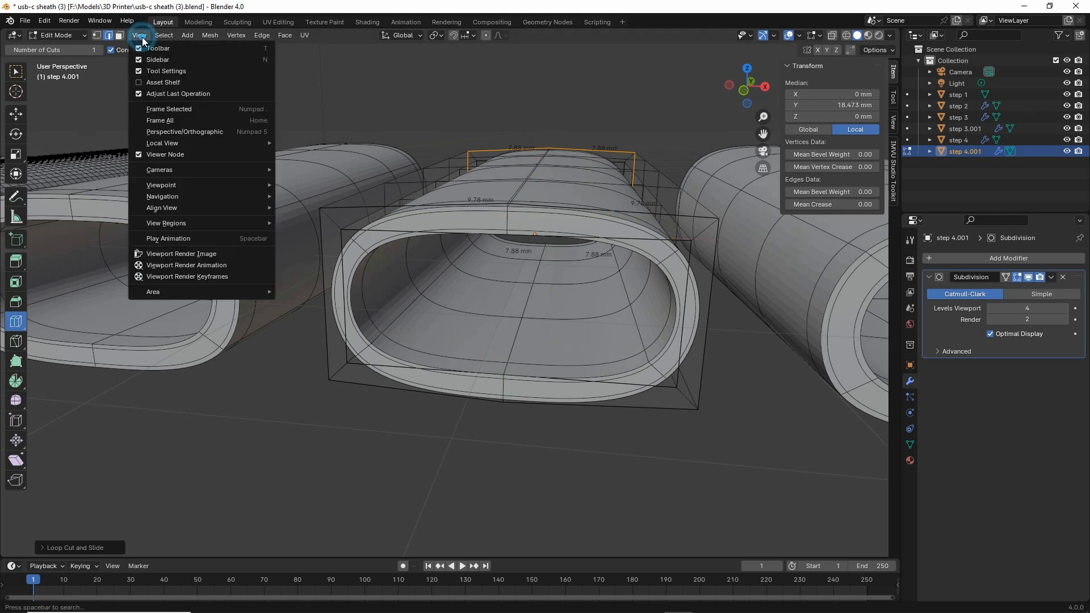
mouse_move(166, 187)
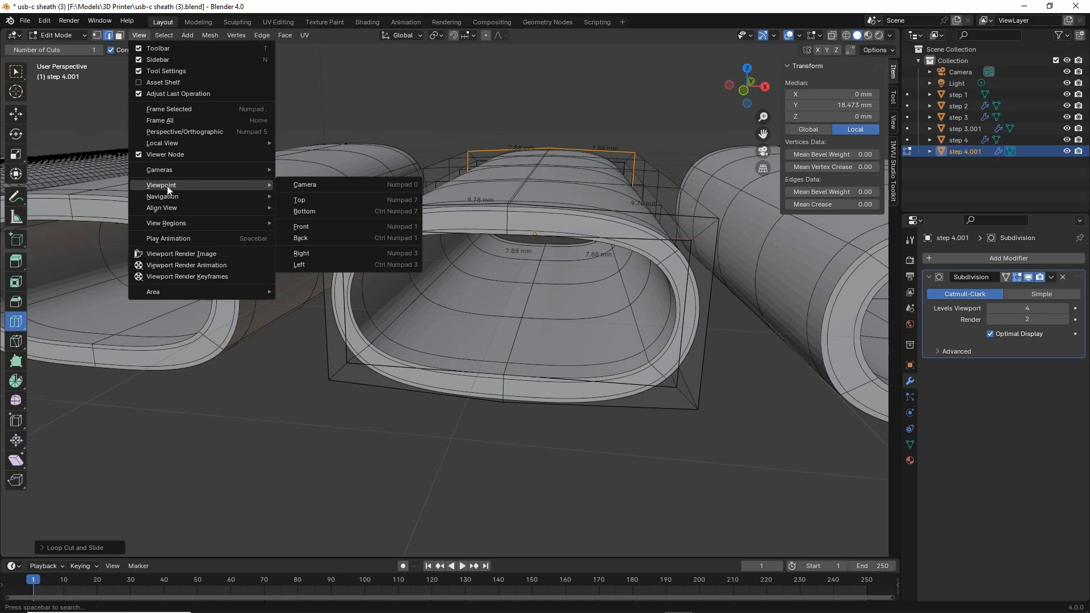
click(316, 225)
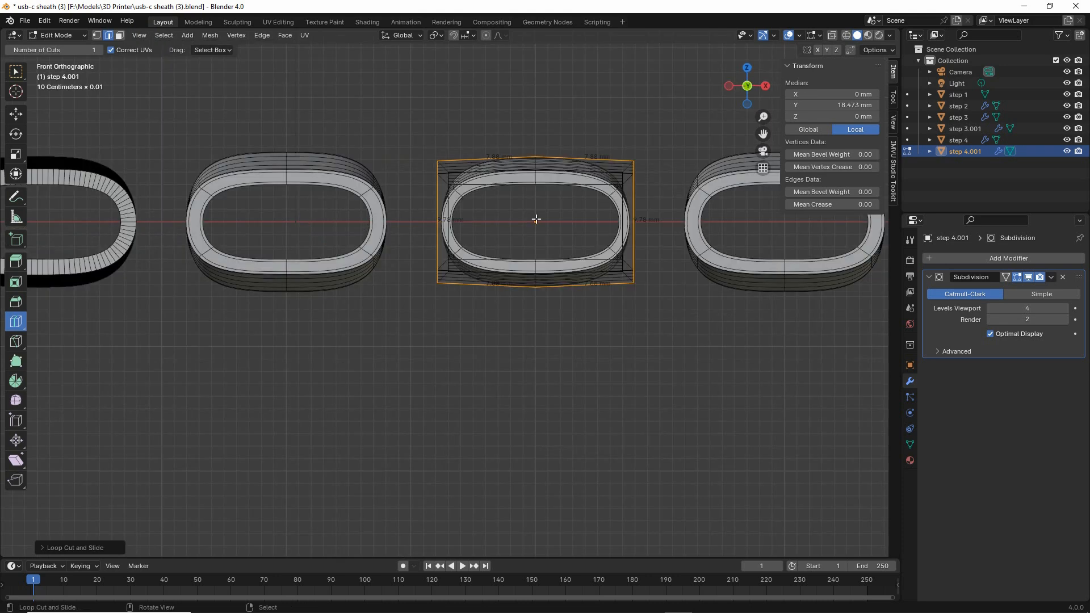
shift+middle_drag(528, 190, 459, 253)
scroll(448, 244, up, 5)
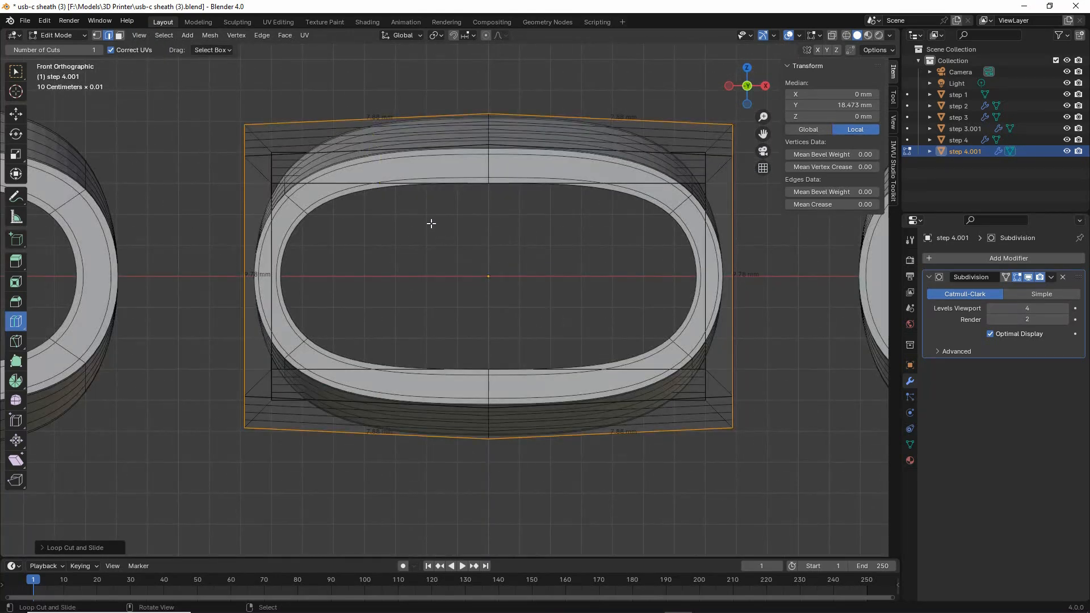
scroll(417, 225, up, 2)
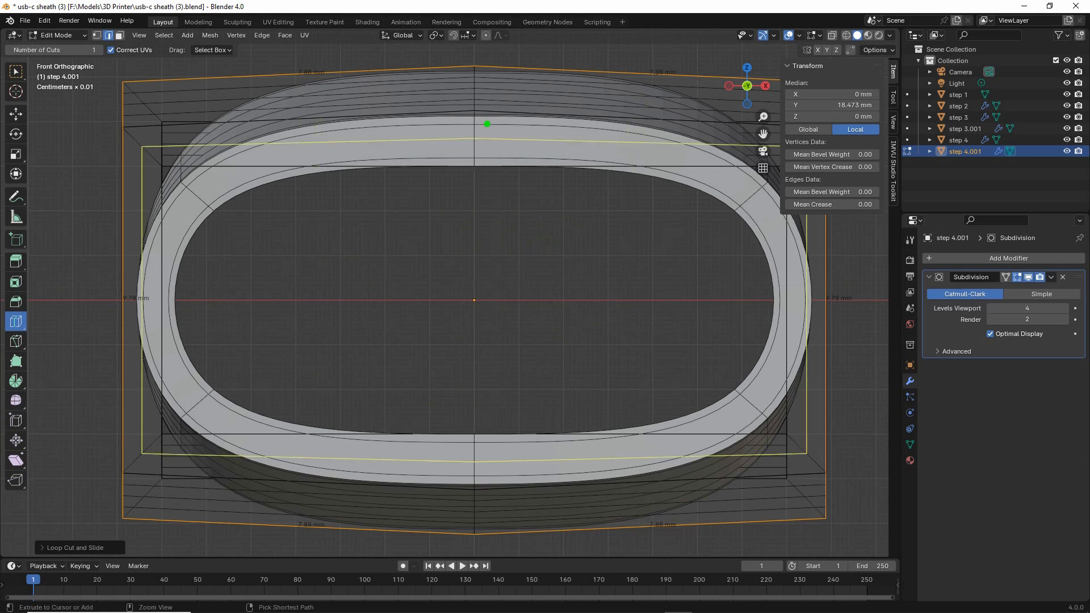
drag(472, 165, 467, 170)
mouse_move(174, 295)
mouse_down()
mouse_move(176, 308)
mouse_move(133, 308)
mouse_up()
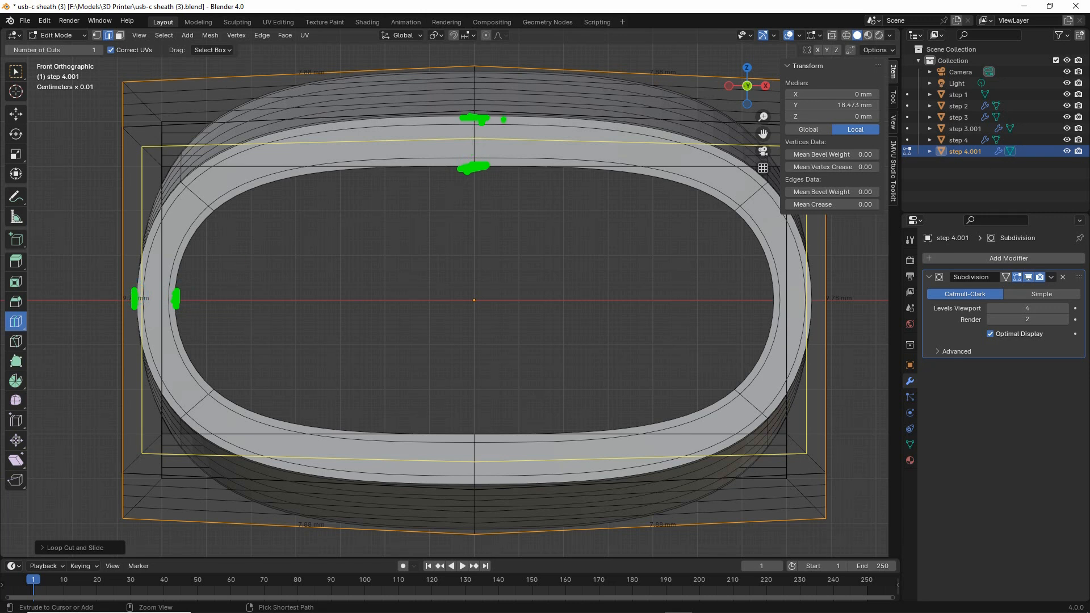
drag(513, 121, 540, 146)
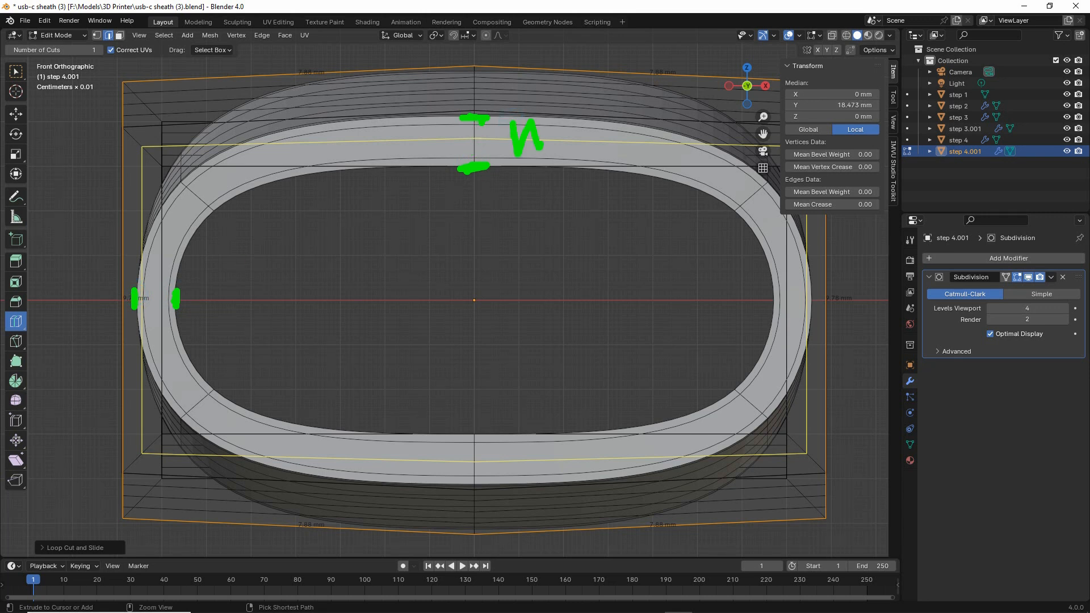
drag(154, 284, 155, 326)
mouse_move(116, 81)
mouse_down()
mouse_move(434, 67)
mouse_move(822, 88)
mouse_up()
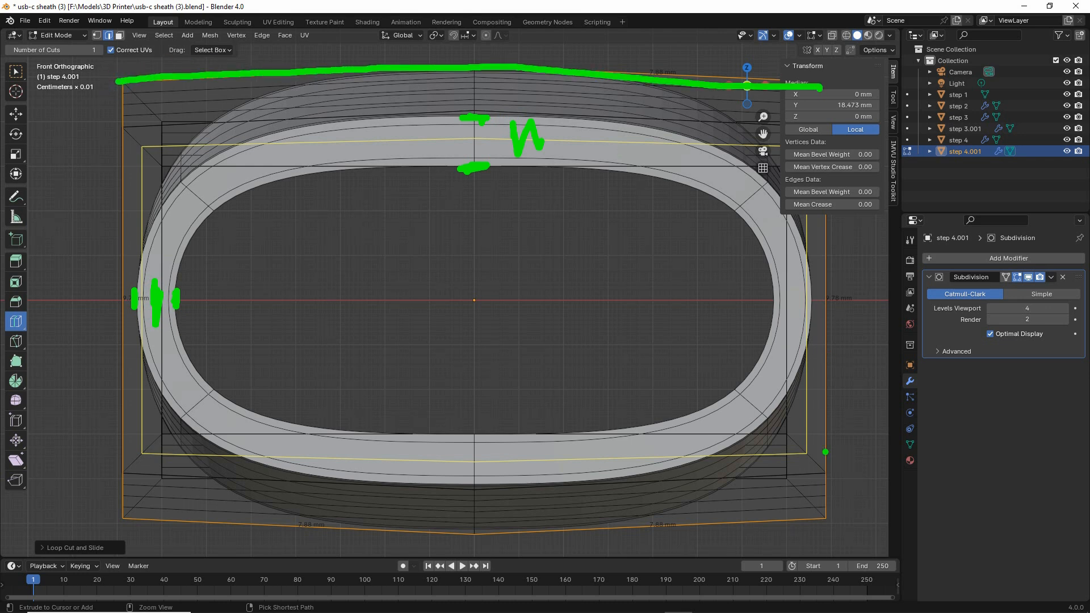
mouse_move(830, 516)
mouse_down()
mouse_move(633, 550)
mouse_move(423, 552)
mouse_move(107, 517)
mouse_up()
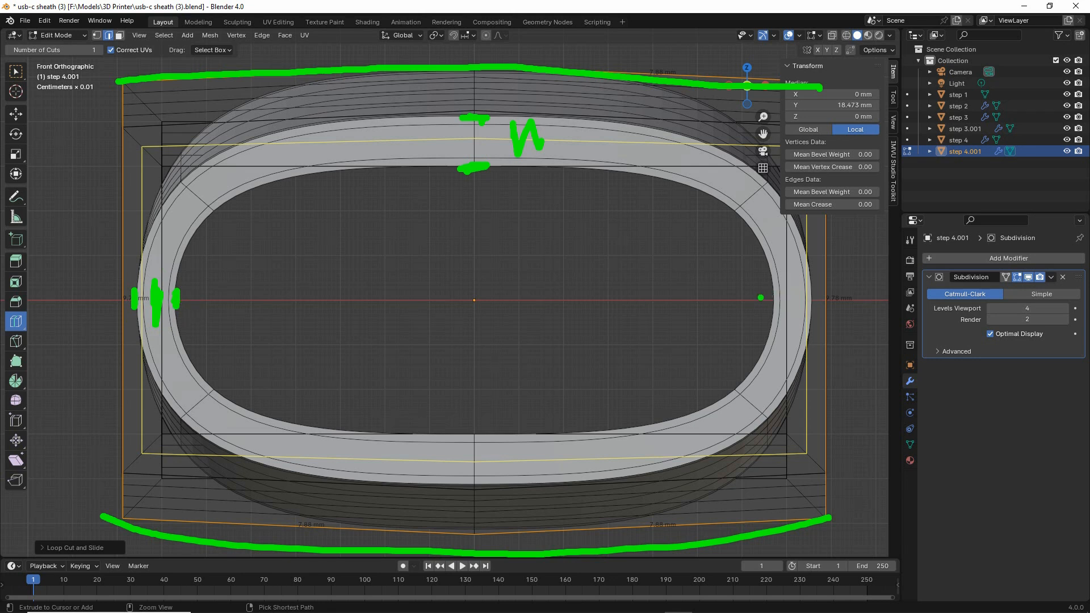
drag(761, 297, 730, 299)
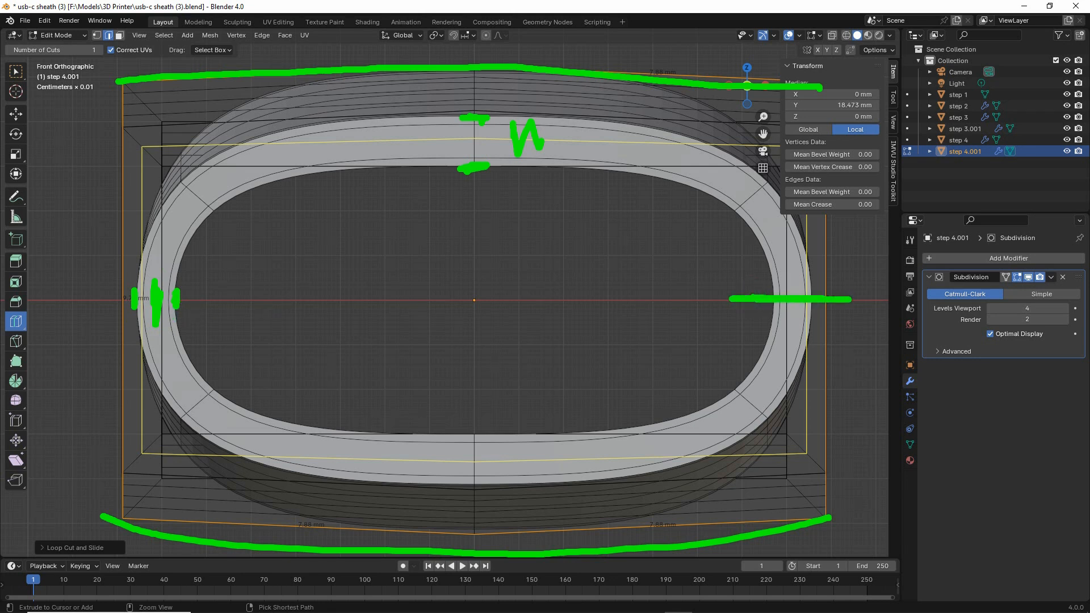
mouse_move(166, 303)
mouse_down()
mouse_move(90, 300)
mouse_move(241, 299)
mouse_up()
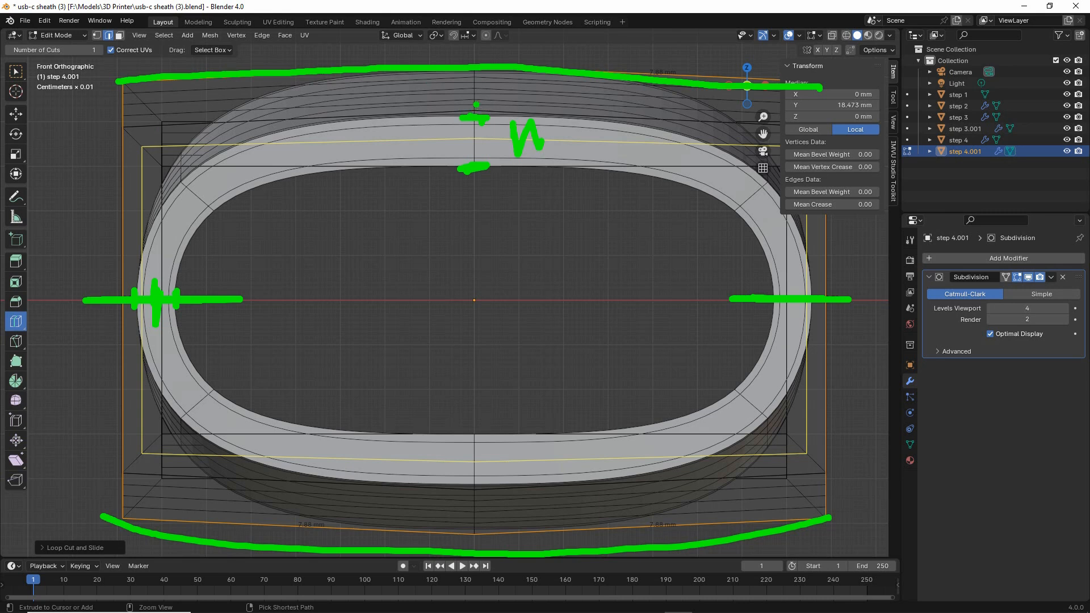
mouse_move(476, 103)
mouse_down()
mouse_move(480, 180)
mouse_move(206, 172)
mouse_move(128, 124)
mouse_move(842, 119)
mouse_move(806, 186)
mouse_move(481, 178)
mouse_up()
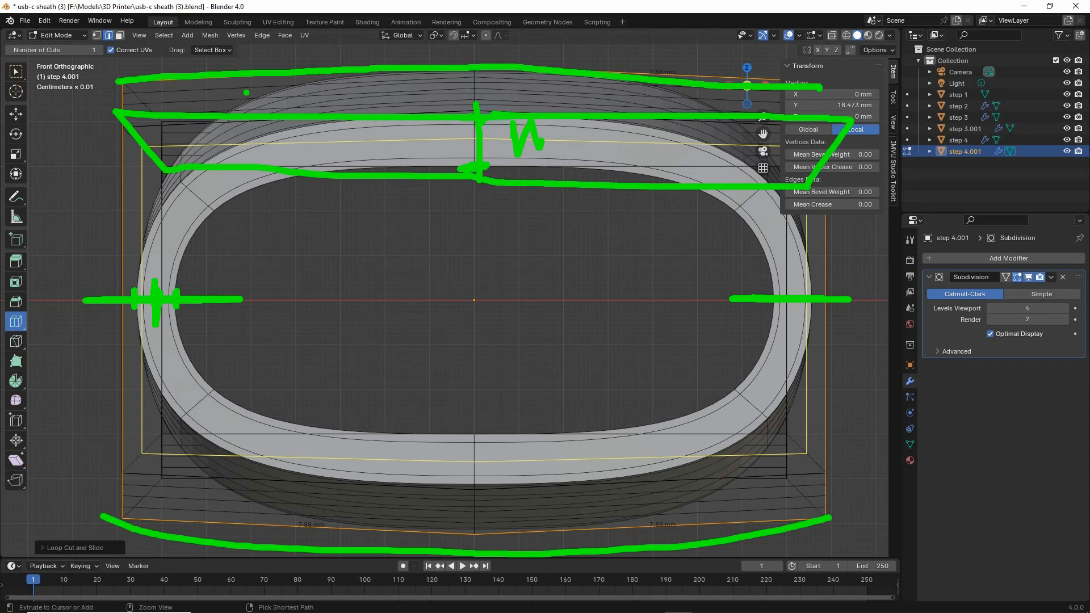
drag(246, 92, 408, 79)
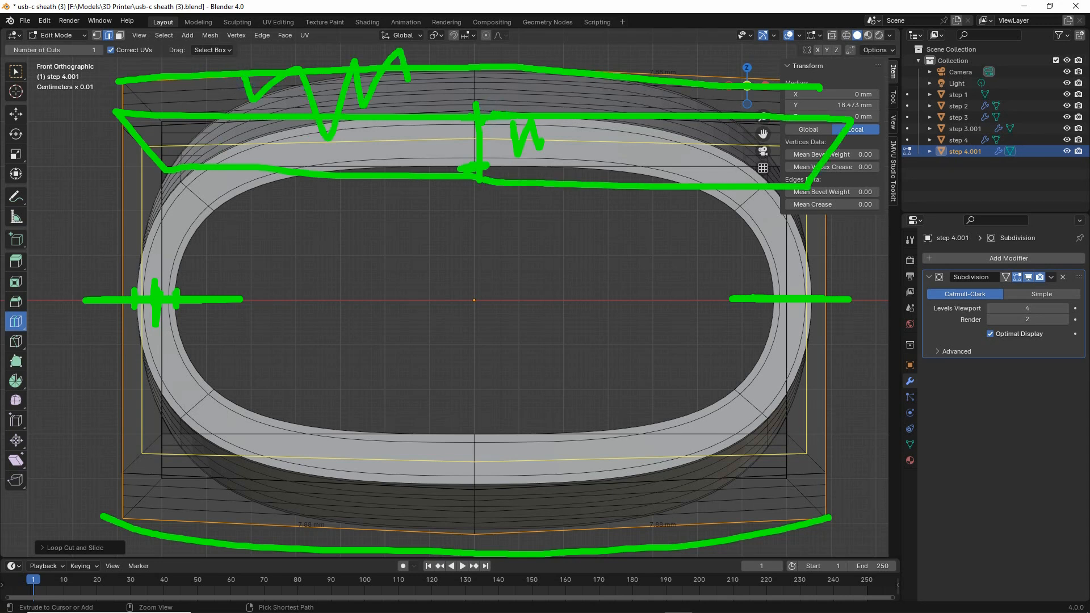
mouse_move(108, 109)
mouse_down()
mouse_move(105, 547)
mouse_move(165, 497)
mouse_move(169, 172)
mouse_up()
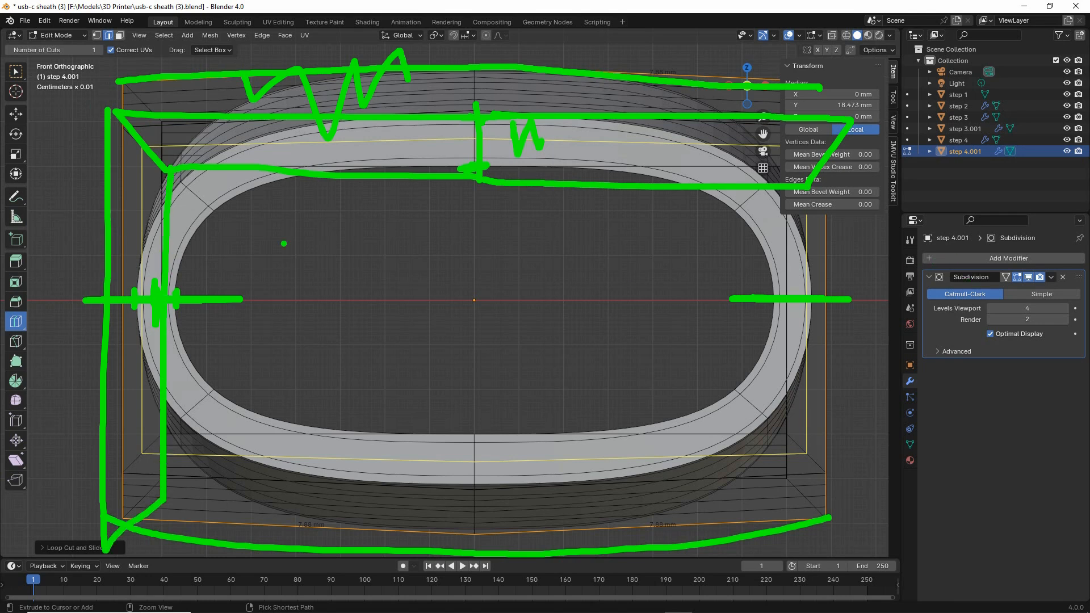
mouse_move(74, 203)
mouse_down()
mouse_move(181, 227)
mouse_move(96, 332)
mouse_move(136, 464)
mouse_up()
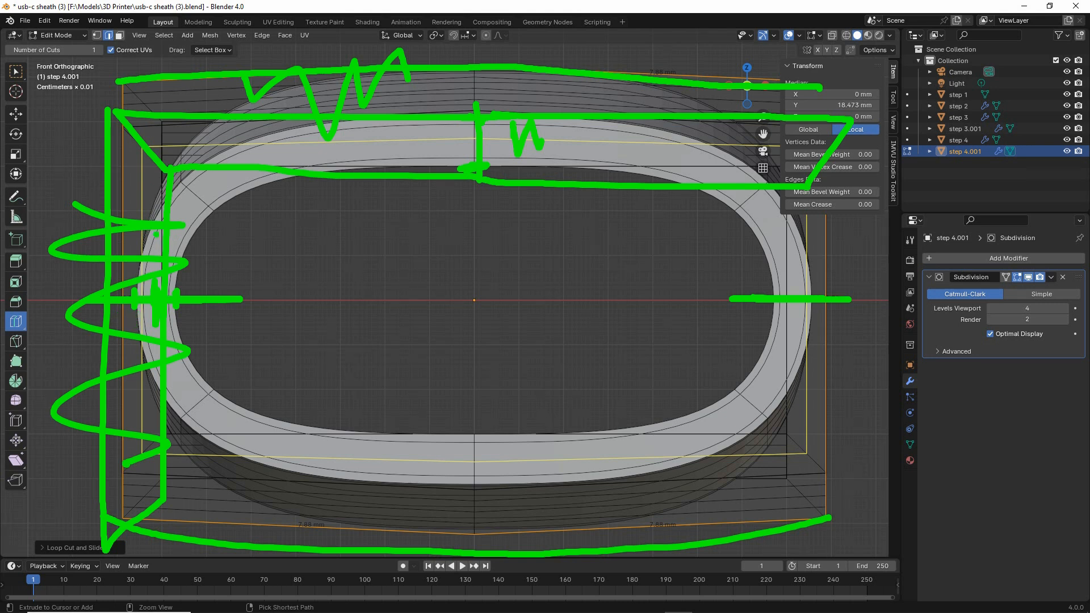
drag(155, 217, 123, 473)
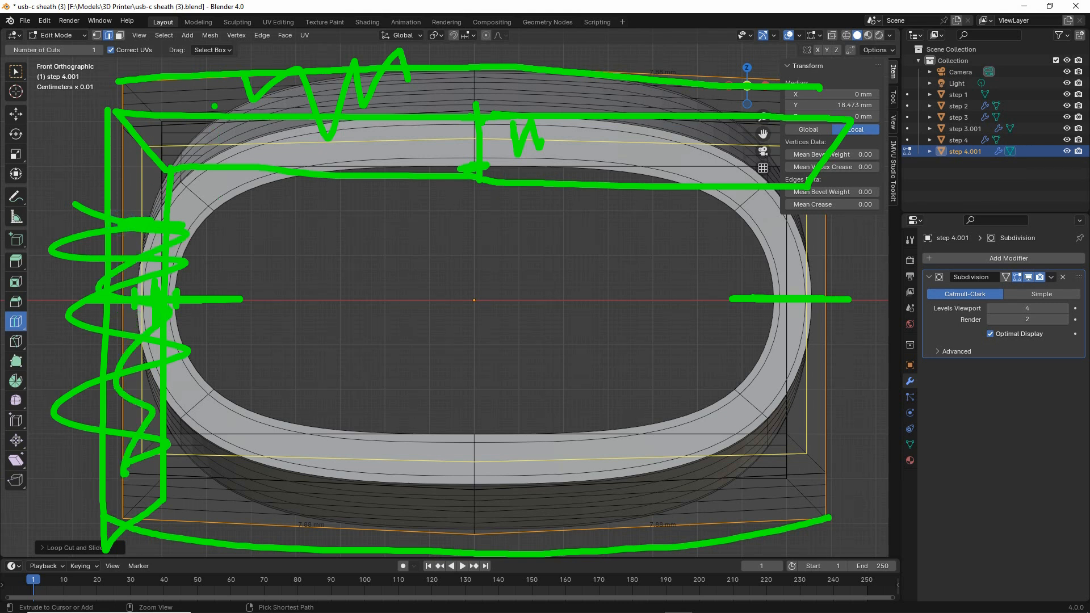
mouse_move(218, 94)
mouse_down()
mouse_move(250, 161)
mouse_move(390, 153)
mouse_up()
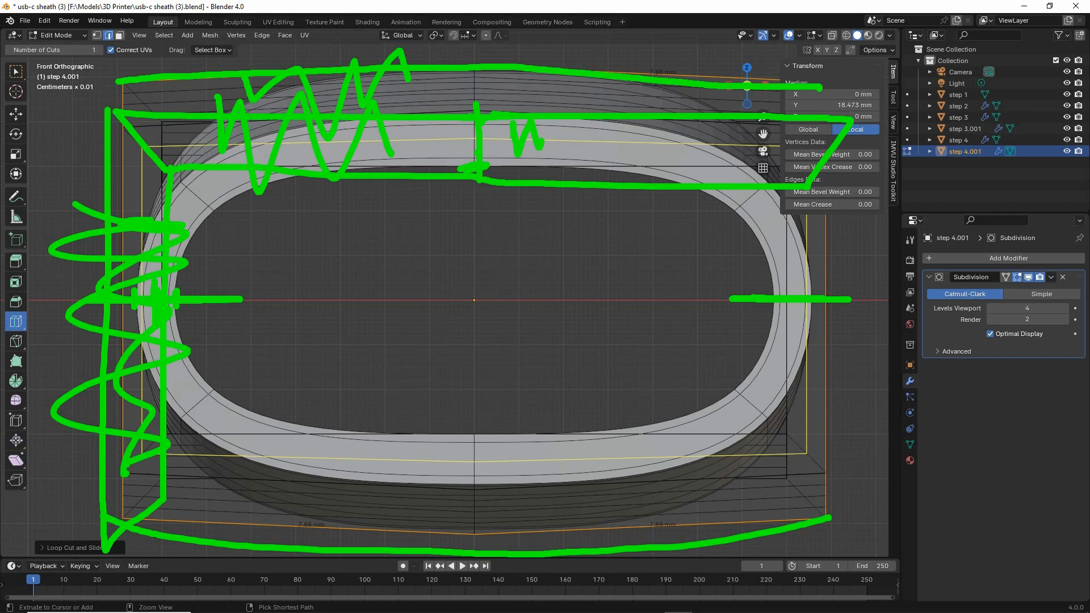
key(Escape)
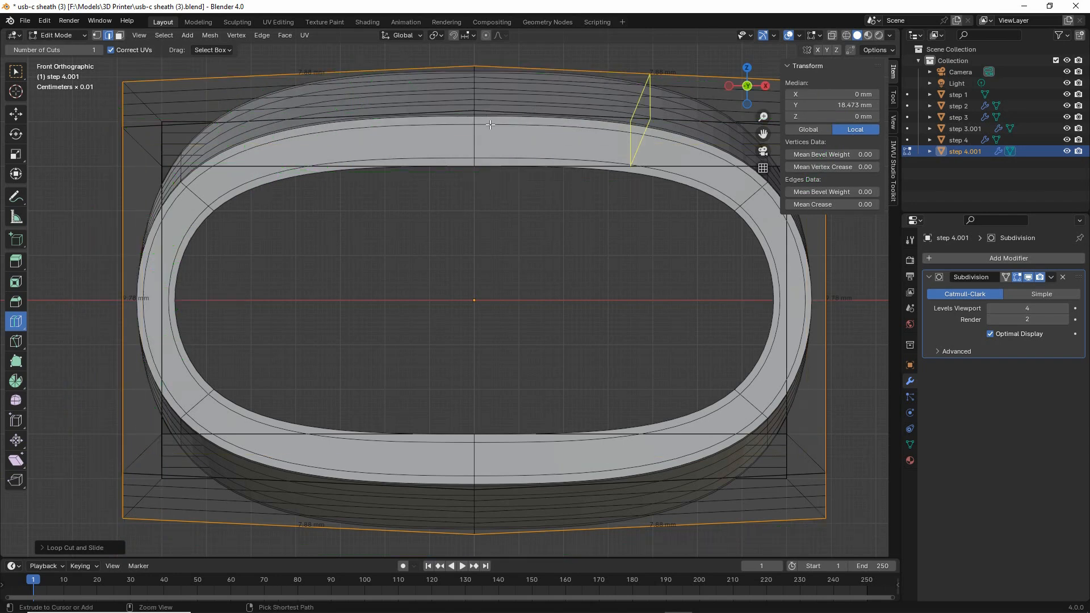
drag(496, 115, 475, 126)
drag(467, 165, 442, 182)
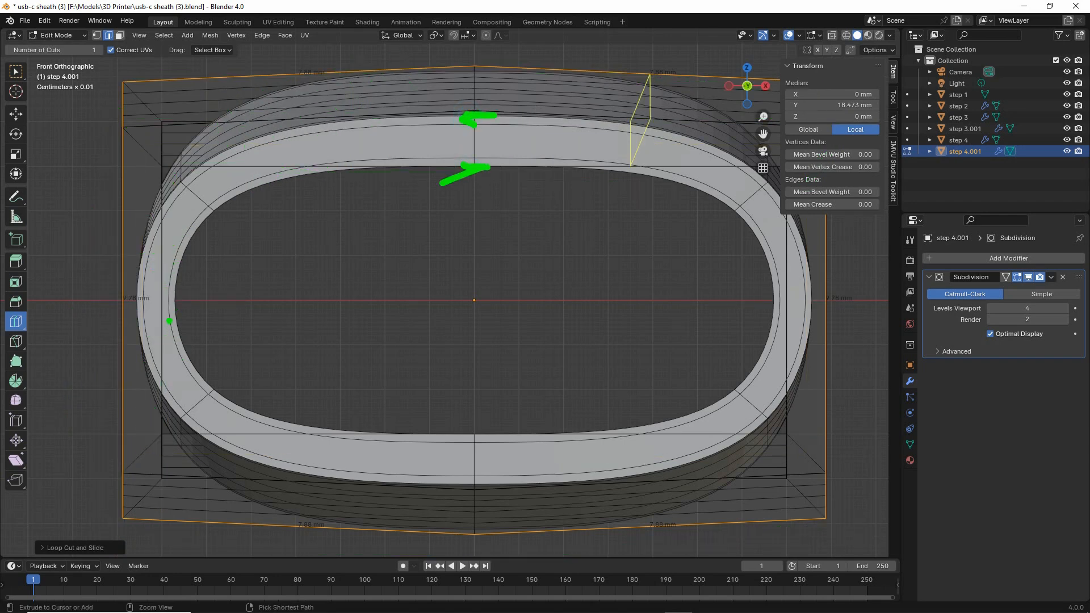
mouse_move(171, 289)
mouse_down()
mouse_move(174, 314)
mouse_move(134, 308)
mouse_up()
key(Escape)
Show the full length of step 4.001 in the top orthographic view with wireframe shading.
middle_drag(823, 261, 781, 310)
scroll(759, 312, down, 4)
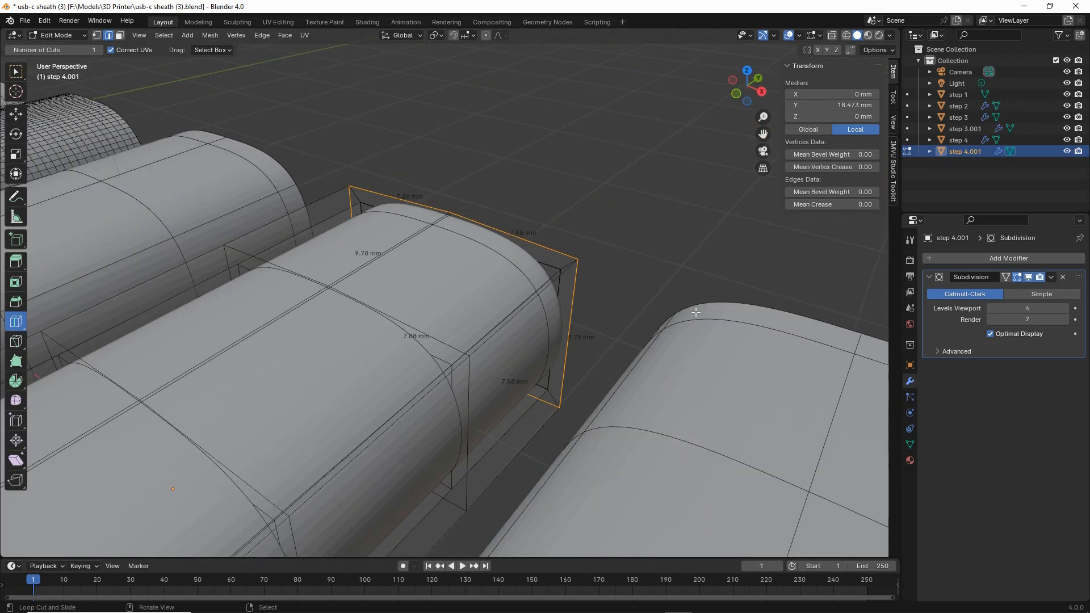
shift+middle_drag(432, 375, 630, 224)
scroll(607, 244, down, 4)
scroll(488, 255, up, 1)
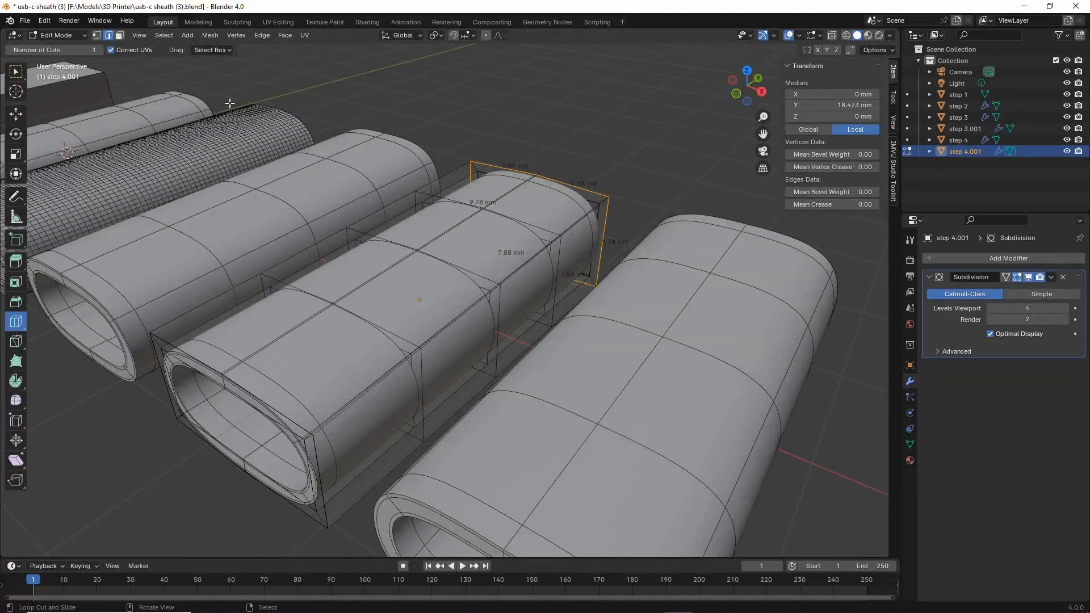
click(137, 35)
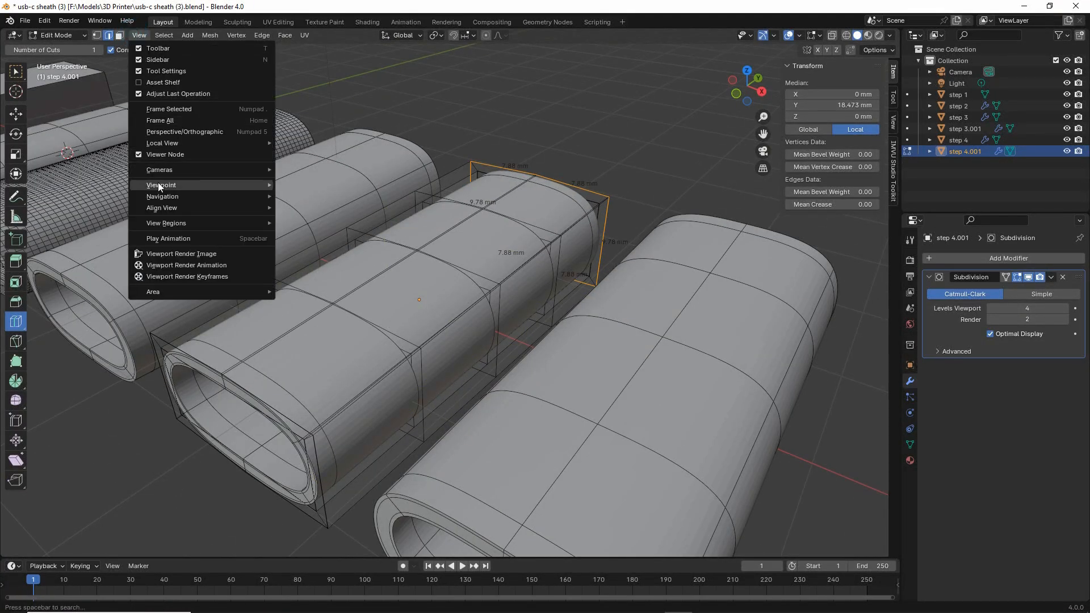
mouse_move(158, 182)
click(301, 201)
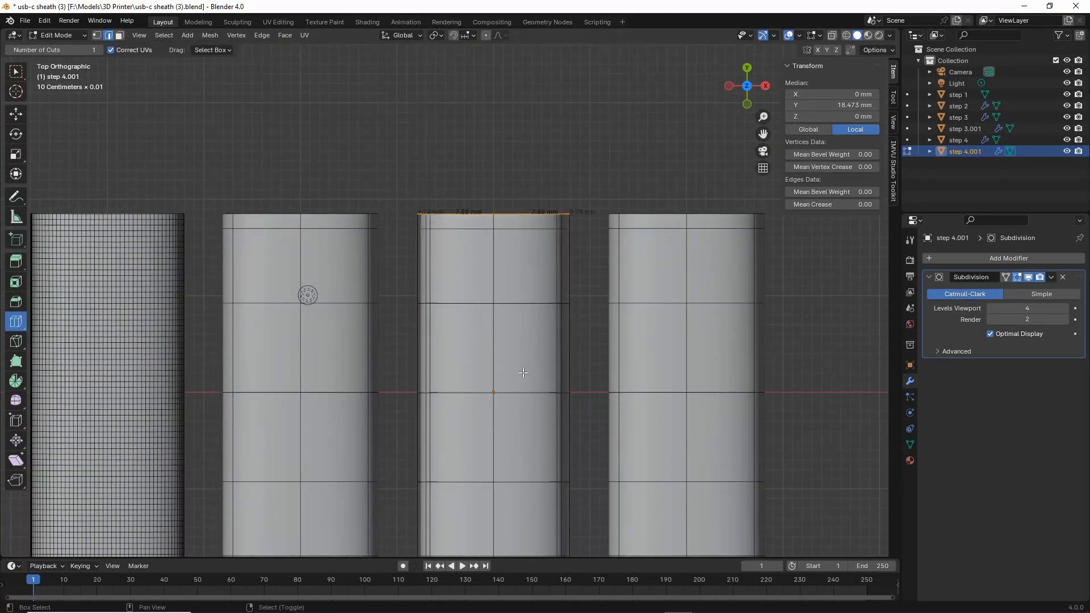
shift+middle_drag(521, 377, 490, 255)
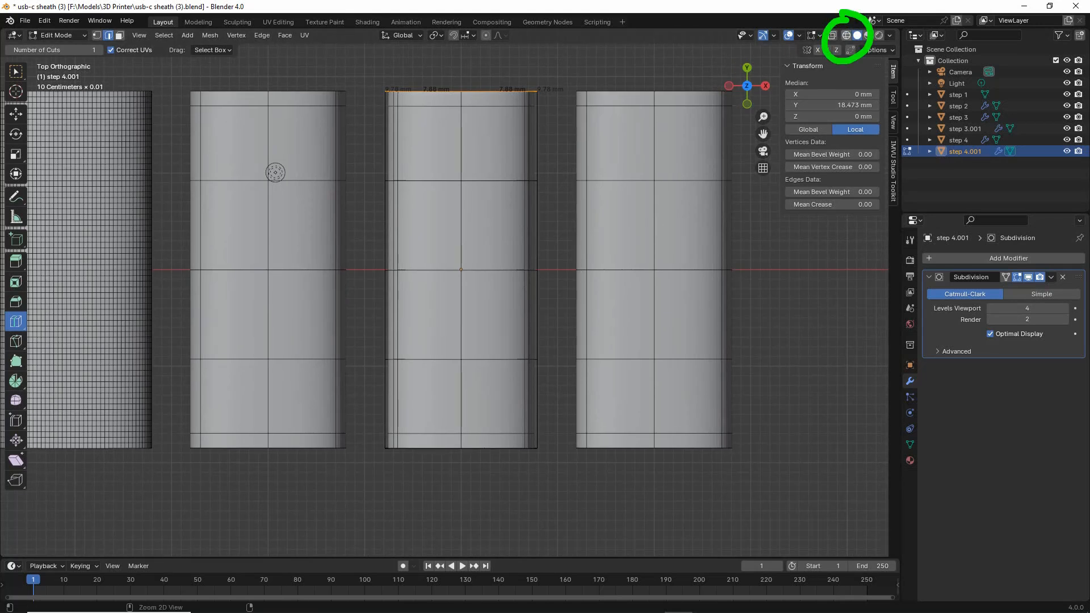
click(847, 35)
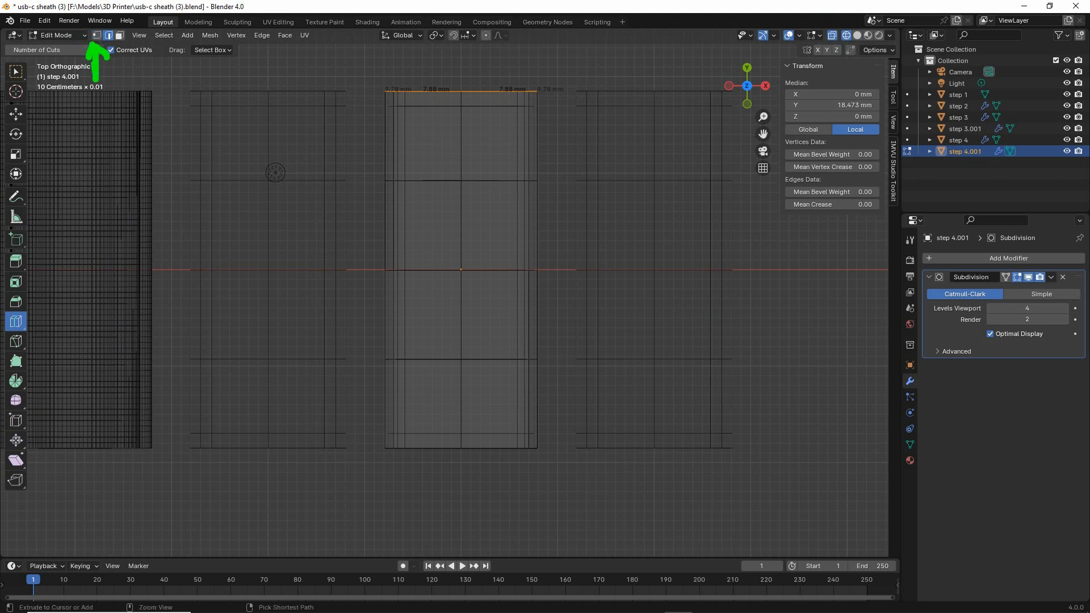
Select all vertices along both long outer side edges of step 4.001 in vertex select mode.
click(97, 35)
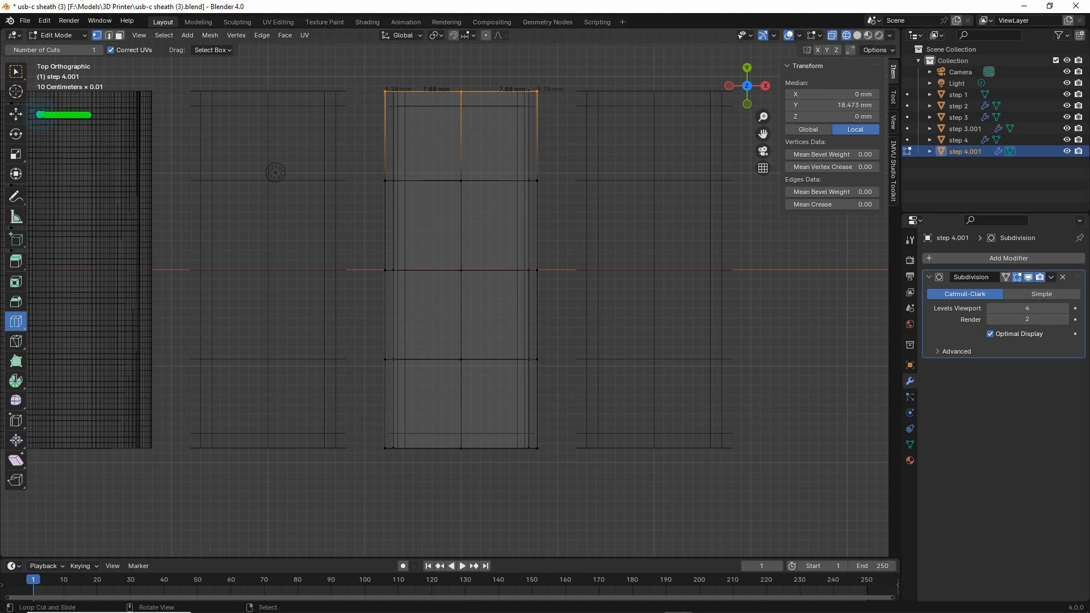
click(16, 114)
drag(360, 61, 390, 483)
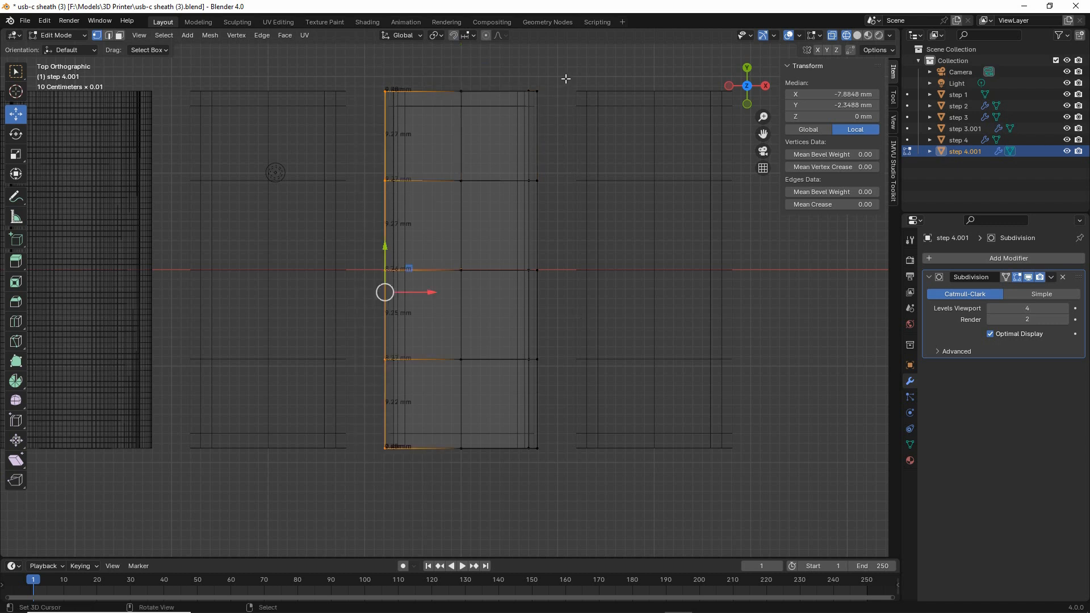
drag(580, 54, 533, 480)
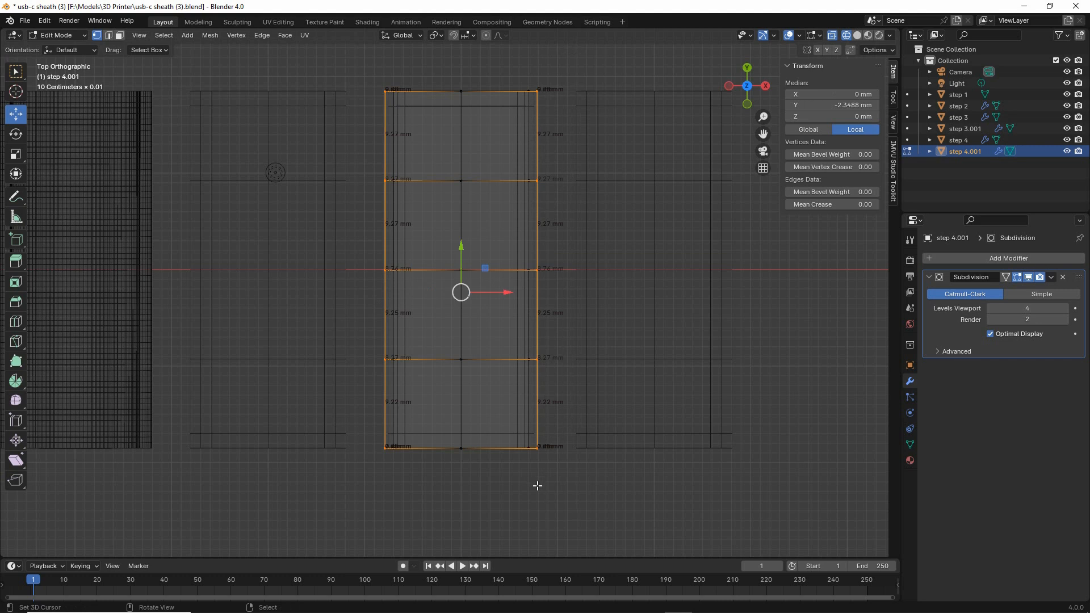
In the front view, scale the selected outer-wall vertices of step 4.001 by about 1.08 along Z.
click(140, 35)
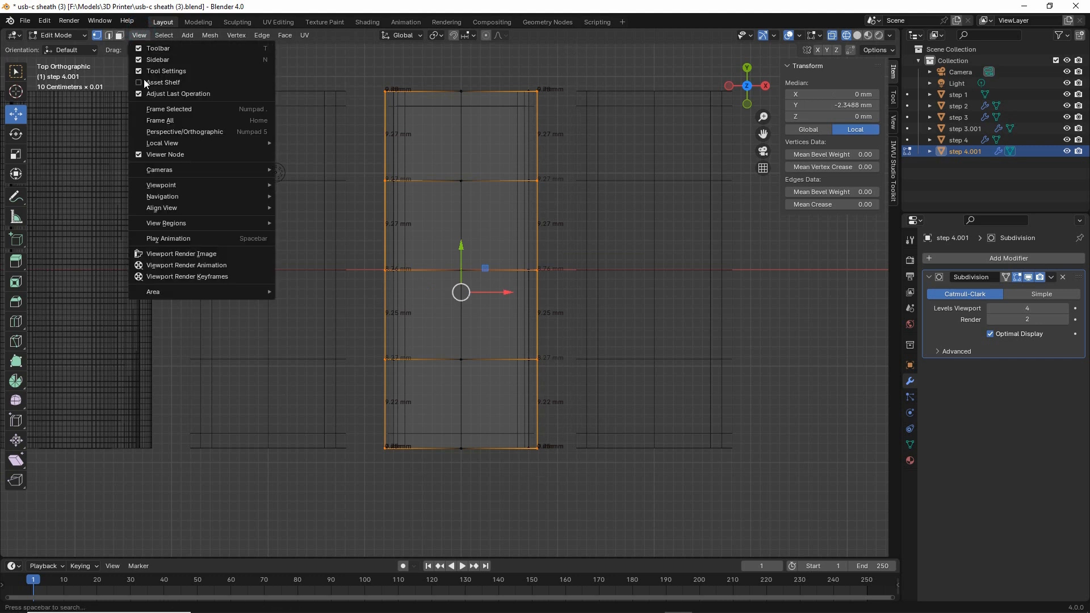
mouse_move(151, 187)
click(301, 227)
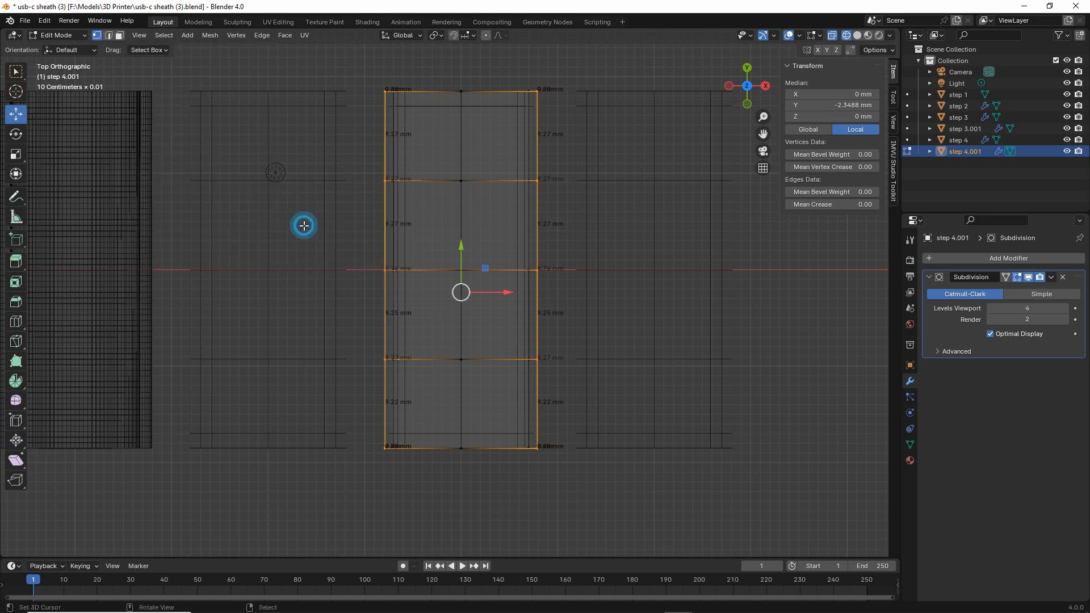
scroll(491, 245, up, 1)
shift+middle_drag(422, 184, 385, 345)
scroll(401, 329, up, 2)
scroll(385, 345, up, 1)
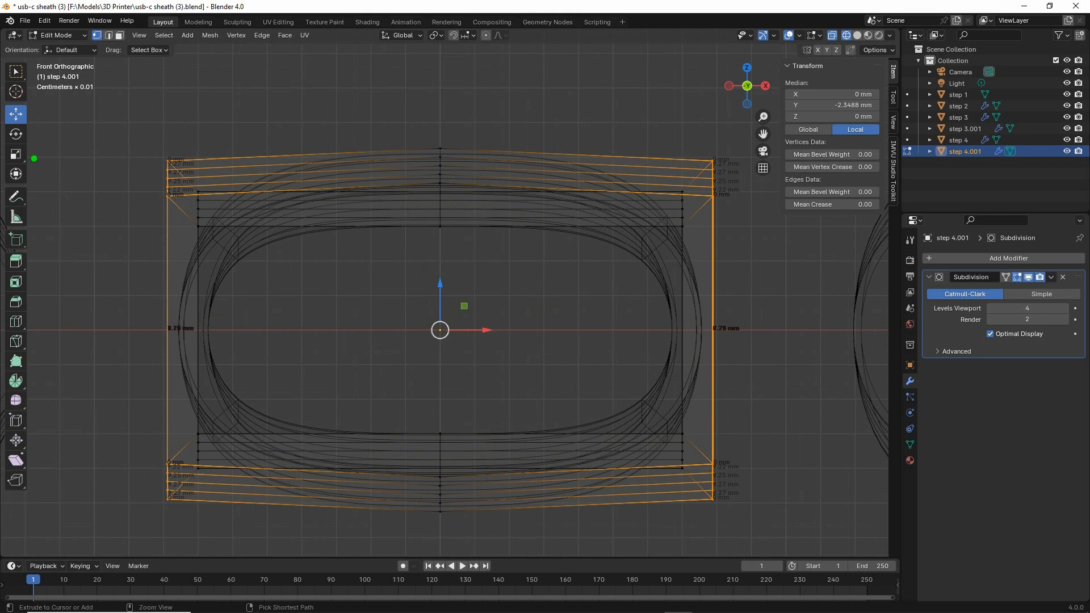
mouse_move(76, 154)
mouse_down()
mouse_move(31, 155)
mouse_move(35, 164)
mouse_up()
click(16, 154)
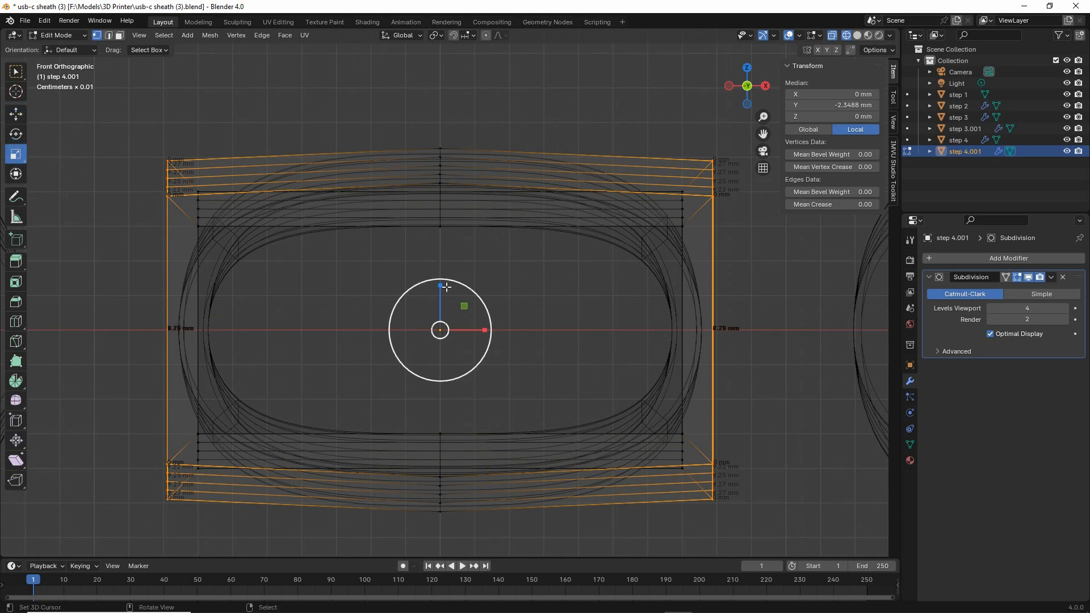
drag(439, 285, 441, 285)
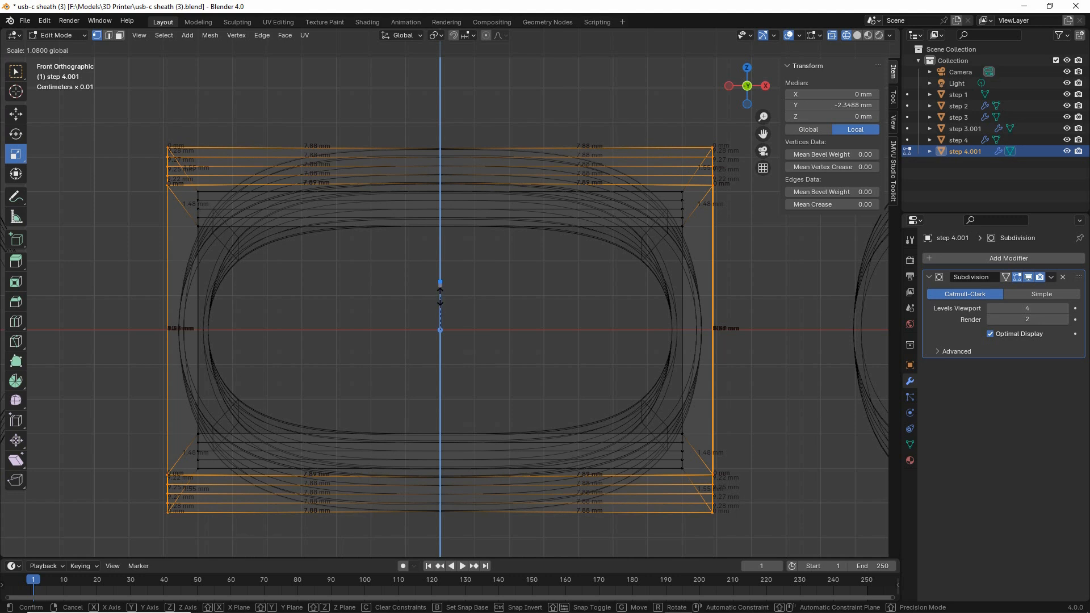
drag(440, 293, 440, 294)
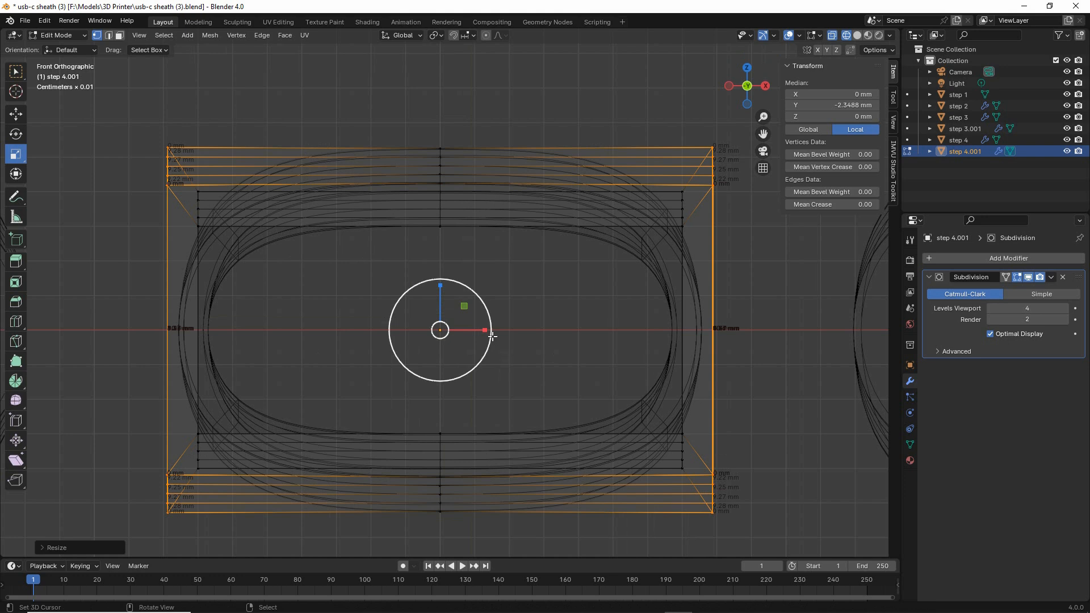
Scale the same outer-wall vertices outward along X until the side walls look as thick as the top and bottom, checking in solid shading.
drag(484, 330, 494, 331)
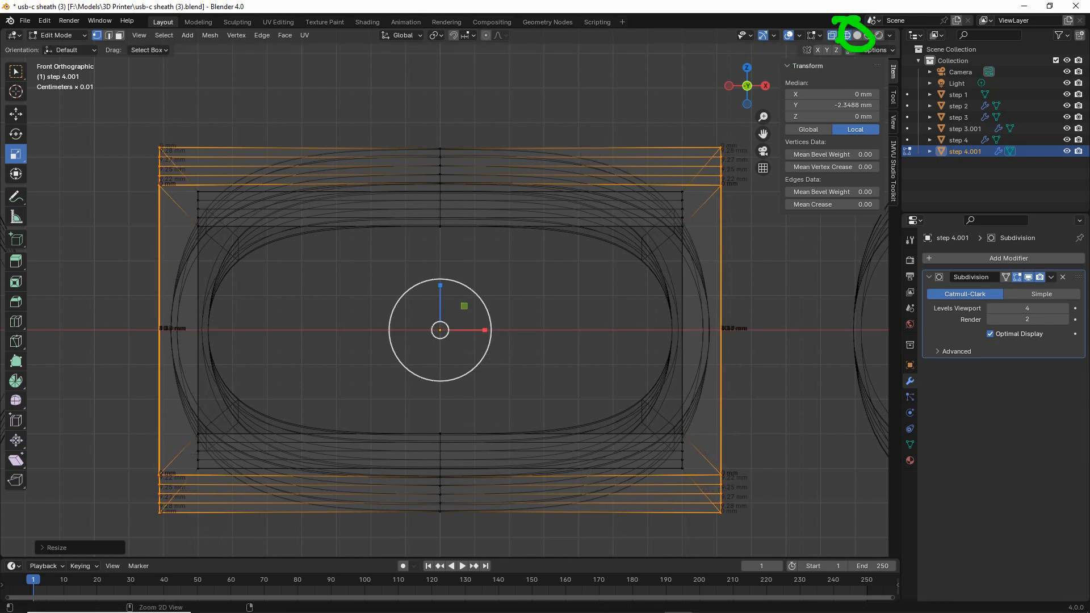
click(856, 35)
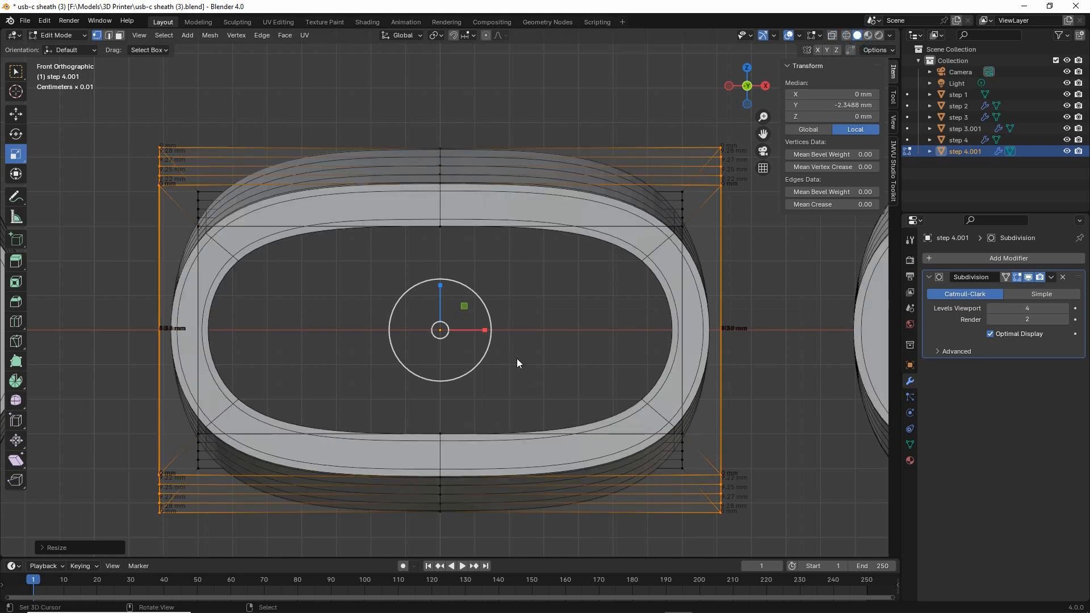
drag(485, 330, 505, 328)
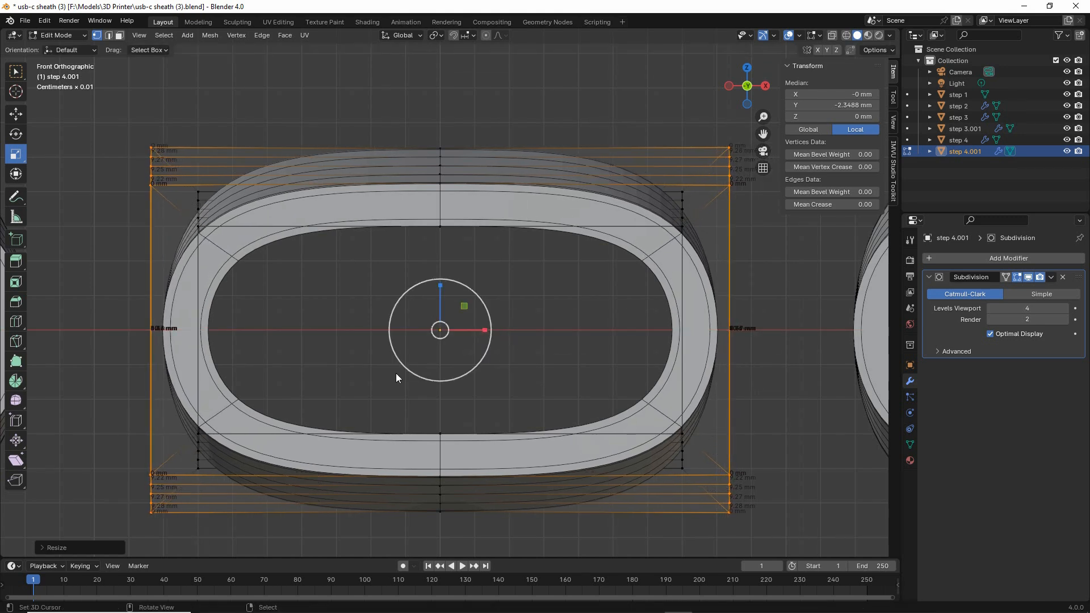
mouse_move(423, 182)
mouse_down()
mouse_move(445, 196)
mouse_move(419, 244)
mouse_up()
mouse_move(206, 321)
mouse_down()
mouse_move(202, 341)
mouse_move(159, 323)
mouse_move(157, 340)
mouse_up()
key(Escape)
scroll(459, 290, down, 2)
middle_drag(493, 194, 450, 271)
scroll(447, 230, down, 5)
scroll(450, 272, up, 1)
scroll(449, 271, up, 1)
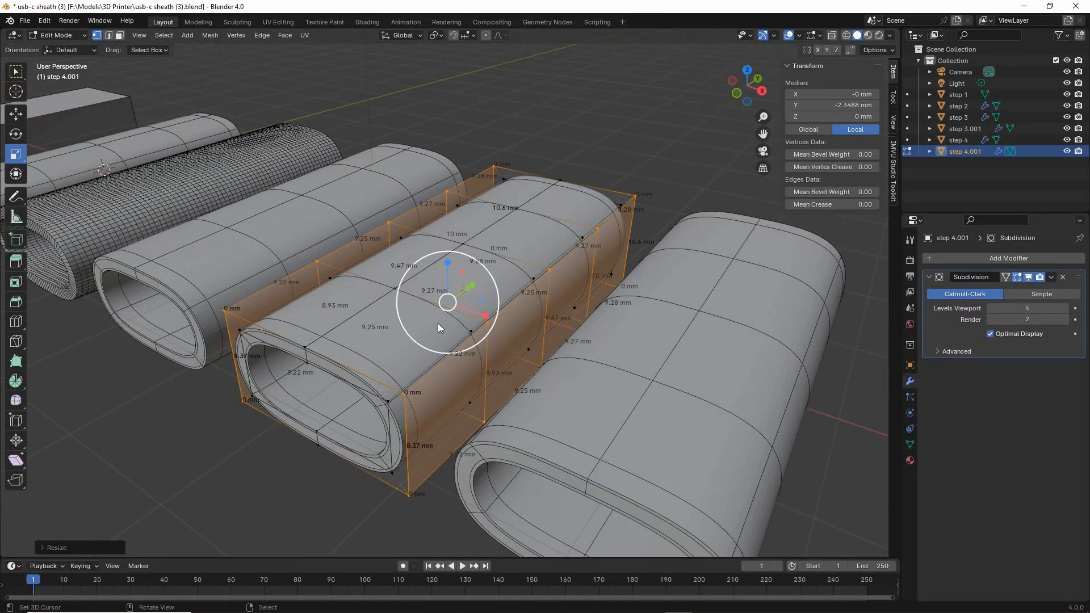
Add another pair of loop cuts around the outer and inner walls of step 4.001, sliding both up against the rear rim.
middle_drag(437, 322, 278, 334)
shift+middle_drag(388, 339, 358, 247)
scroll(438, 315, up, 1)
scroll(533, 340, up, 1)
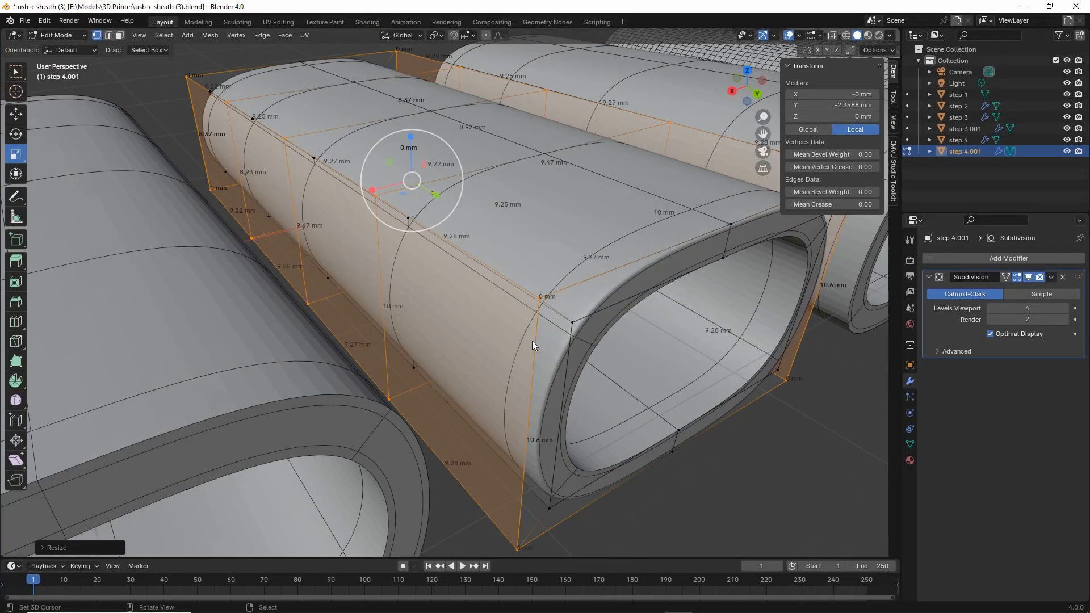
click(16, 321)
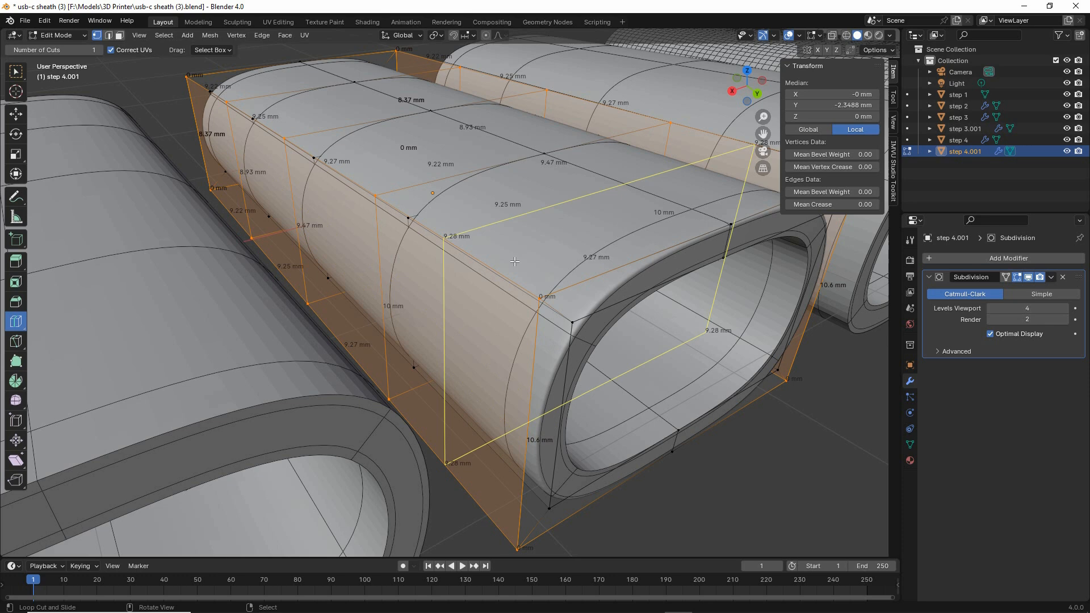
drag(454, 238, 573, 325)
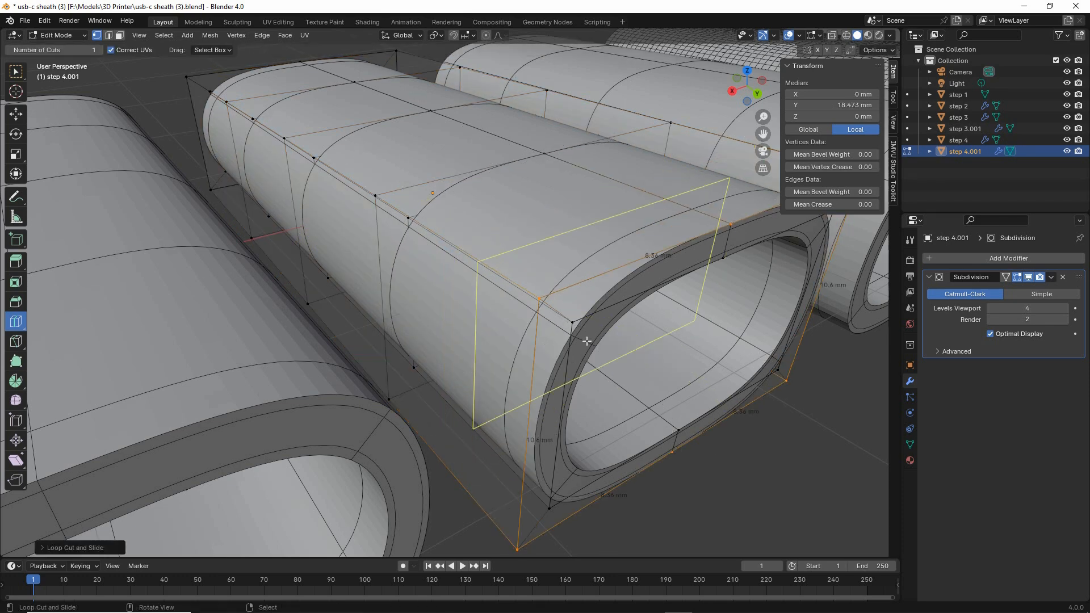
click(692, 327)
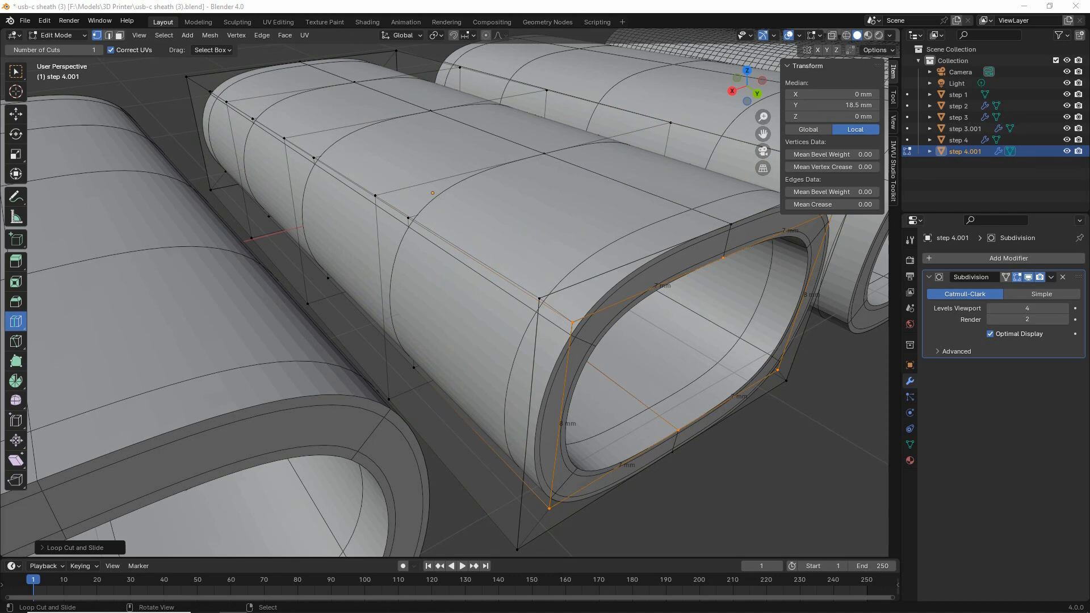
Add a matching pair of loop cuts around the outer and inner walls of step 4.001, sliding both up against the front rim.
middle_drag(329, 316, 356, 302)
click(371, 262)
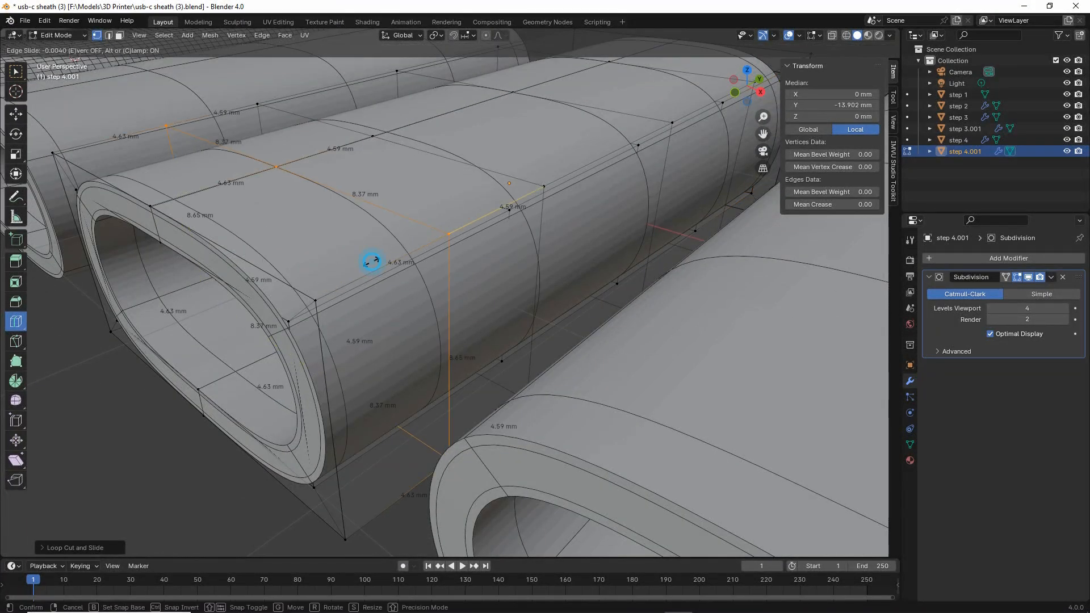
click(240, 334)
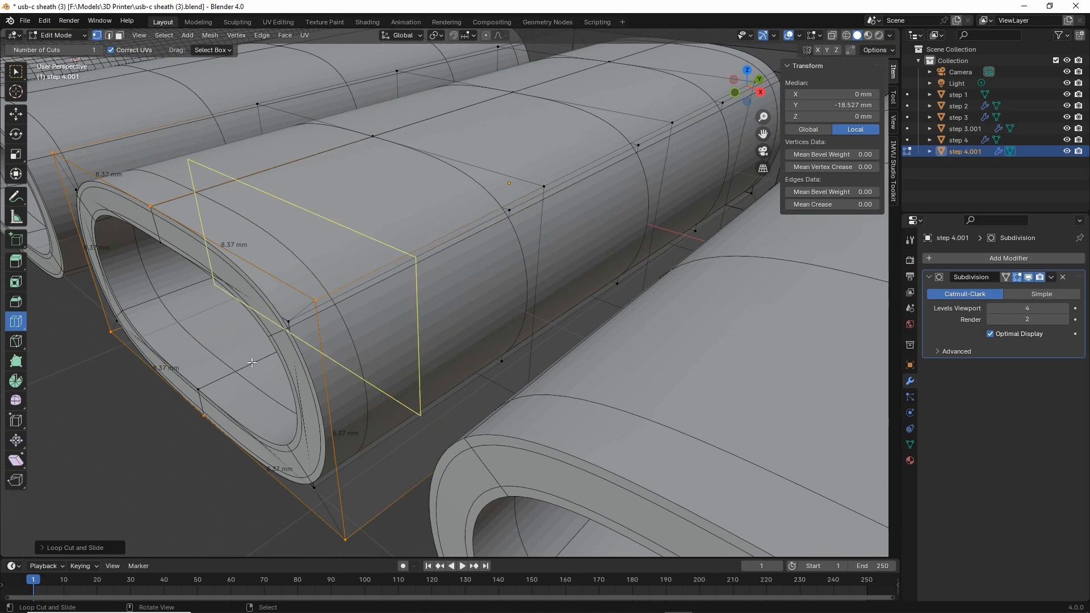
drag(246, 359, 100, 443)
scroll(256, 400, down, 2)
scroll(256, 400, down, 2)
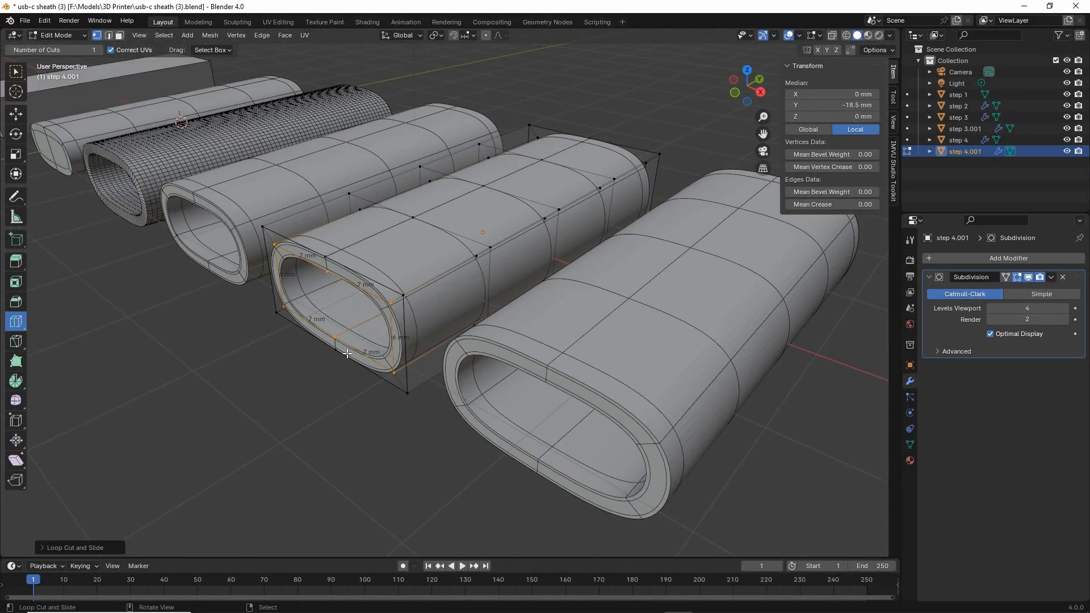
middle_drag(344, 361, 364, 352)
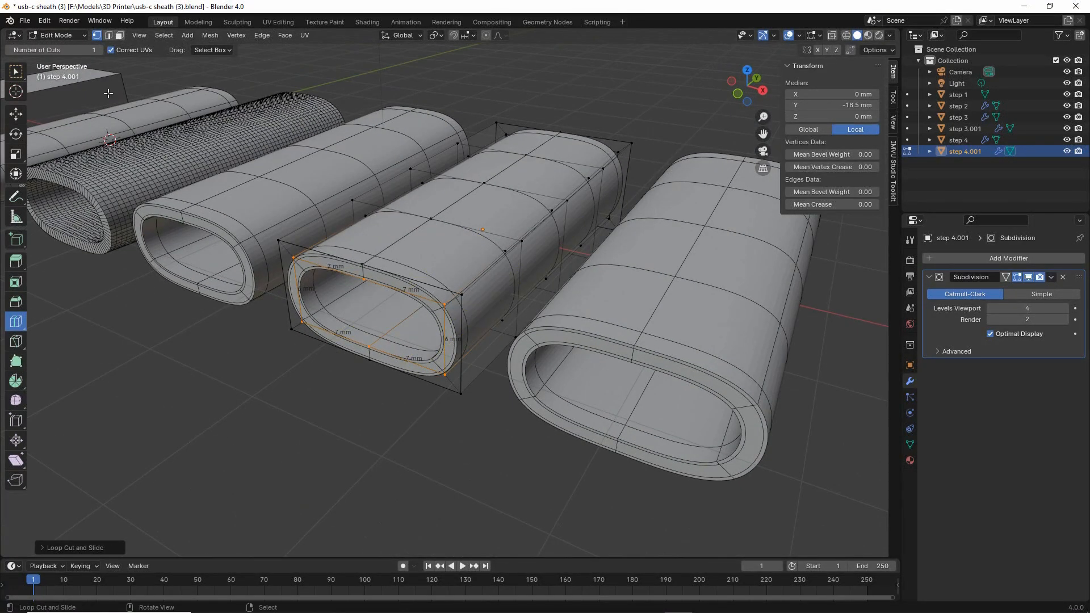
Return to Object Mode and apply the Subdivision modifier on step 4.001.
click(57, 35)
click(53, 50)
middle_drag(383, 285, 394, 349)
scroll(396, 321, up, 1)
key(ctrl+2)
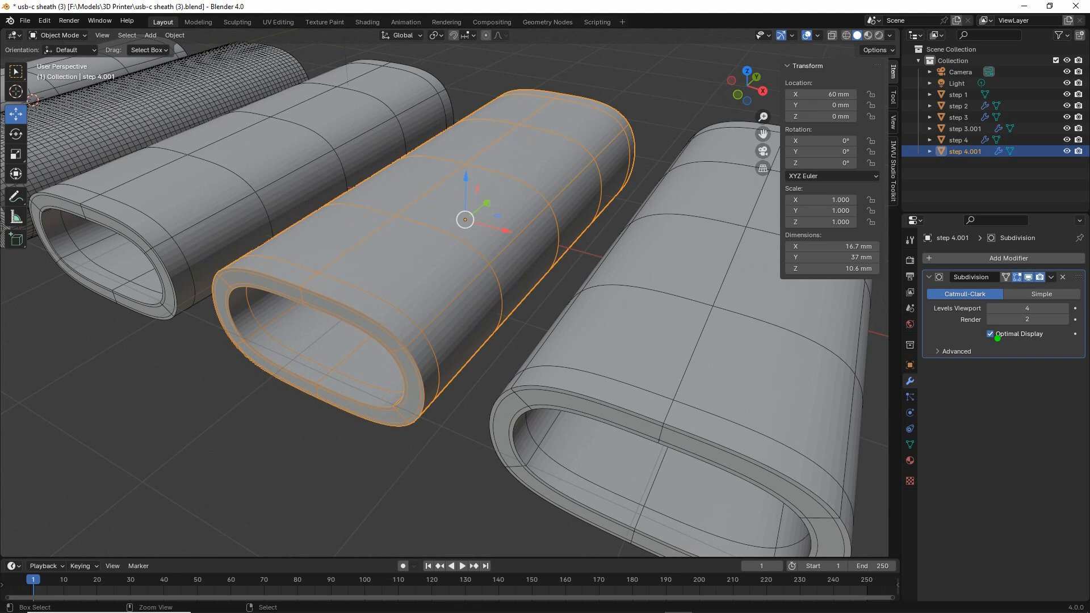
mouse_move(1002, 264)
mouse_down()
mouse_move(1057, 304)
mouse_move(1000, 296)
mouse_move(1034, 274)
mouse_up()
key(Escape)
key(ctrl+2)
key(Escape)
click(1051, 277)
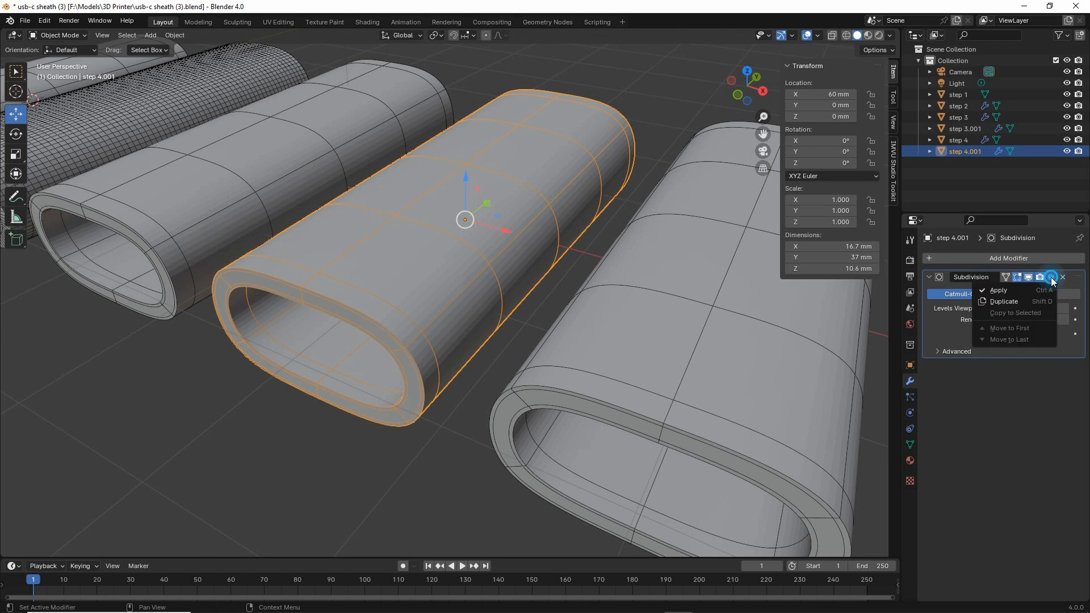
click(998, 290)
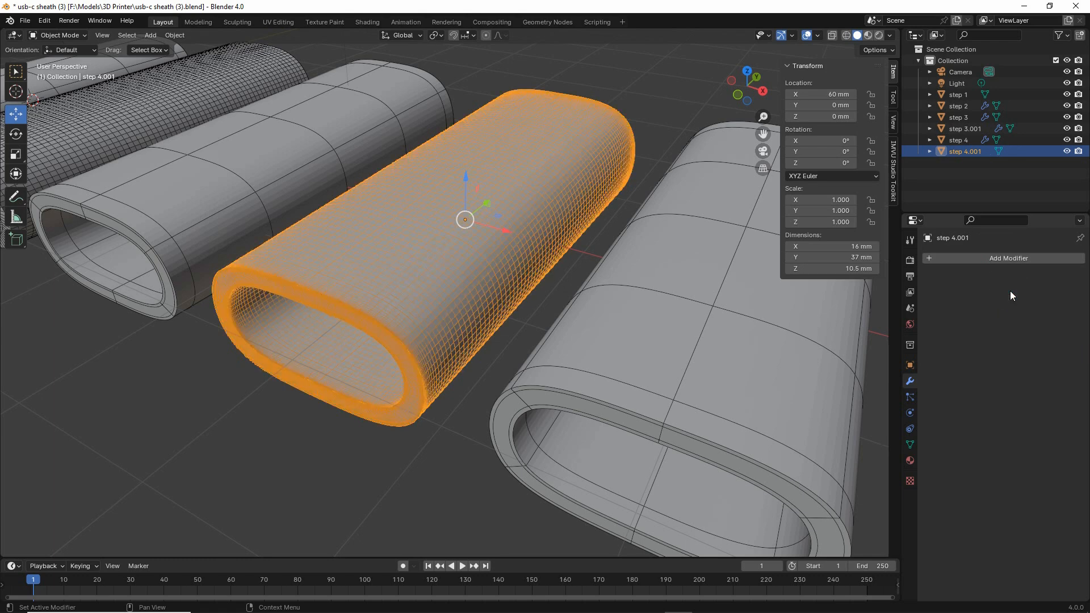
middle_drag(459, 329, 471, 308)
scroll(471, 310, up, 6)
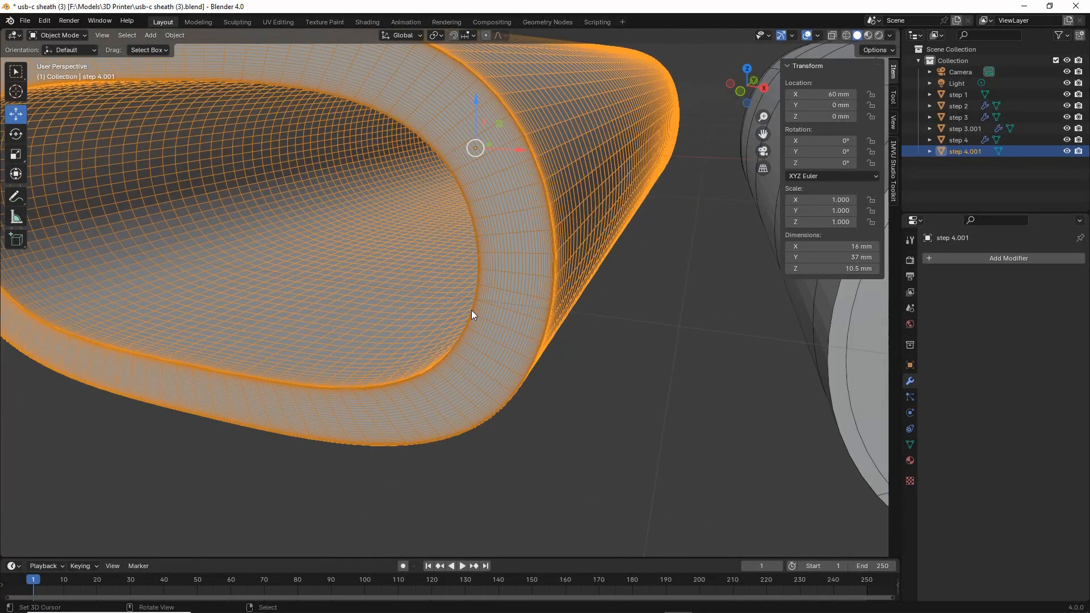
scroll(459, 330, down, 4)
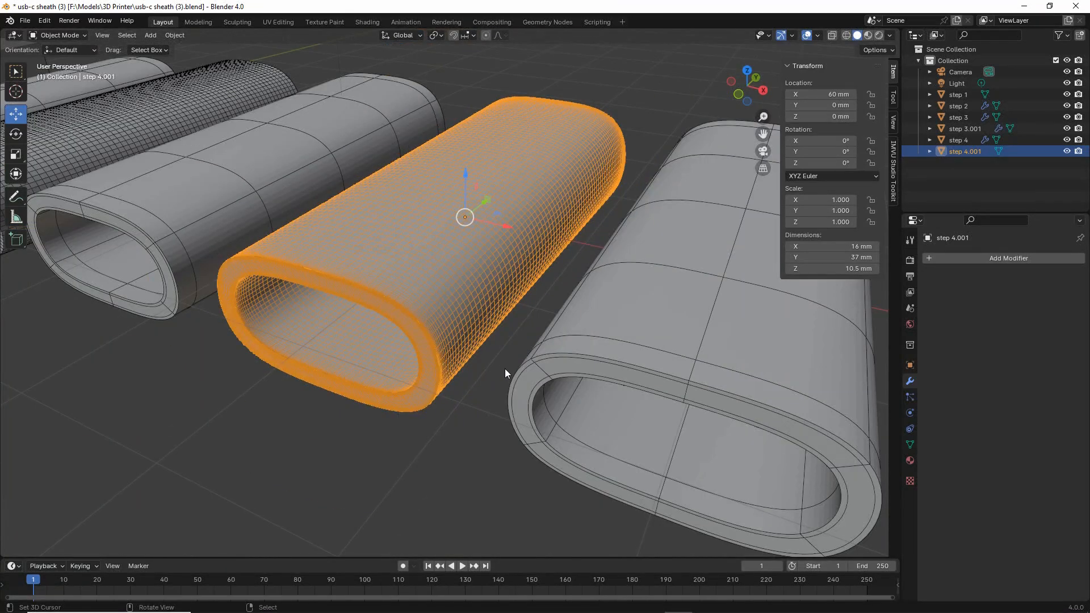
Select step 3.001 and apply its Subdivision modifier.
shift+middle_drag(620, 379, 539, 365)
click(544, 369)
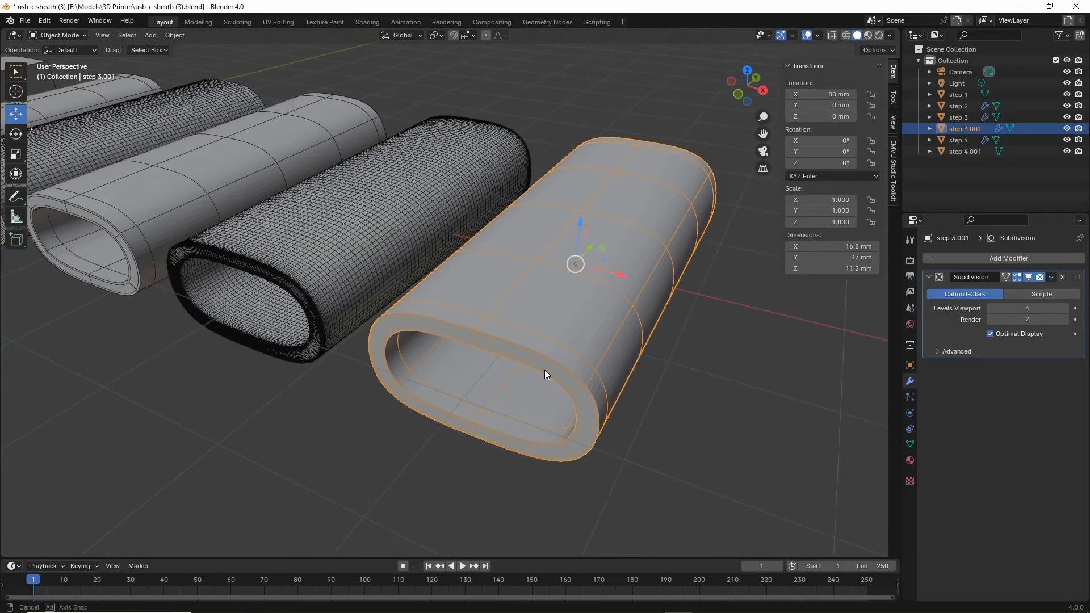
scroll(544, 370, up, 1)
mouse_move(256, 243)
mouse_down()
mouse_move(267, 290)
mouse_move(307, 316)
mouse_up()
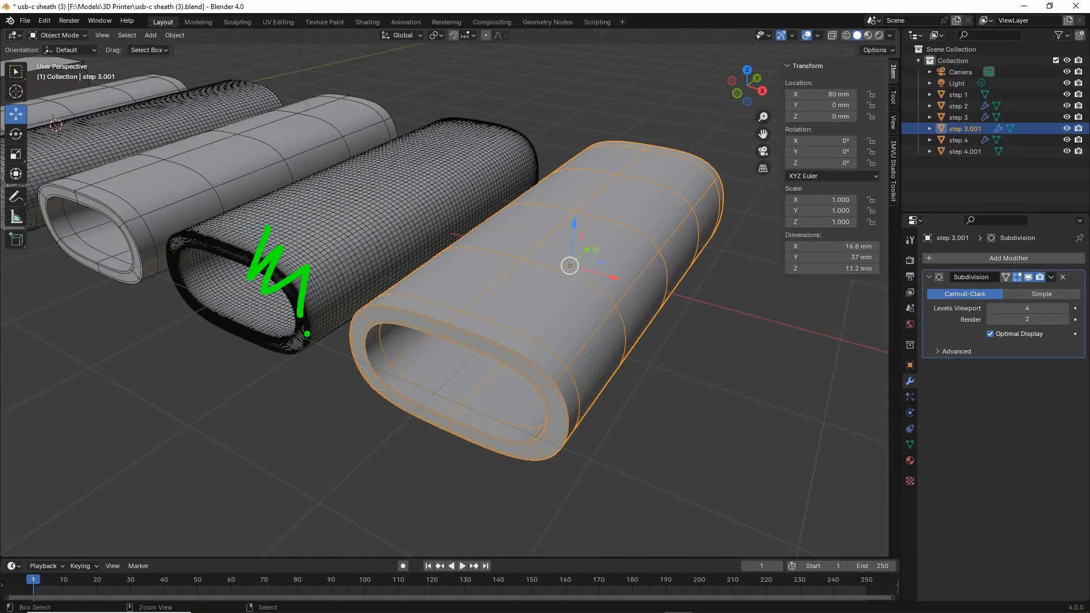
key(Escape)
mouse_move(1055, 266)
mouse_down()
mouse_move(1047, 299)
mouse_move(1028, 303)
mouse_up()
key(Escape)
click(1050, 277)
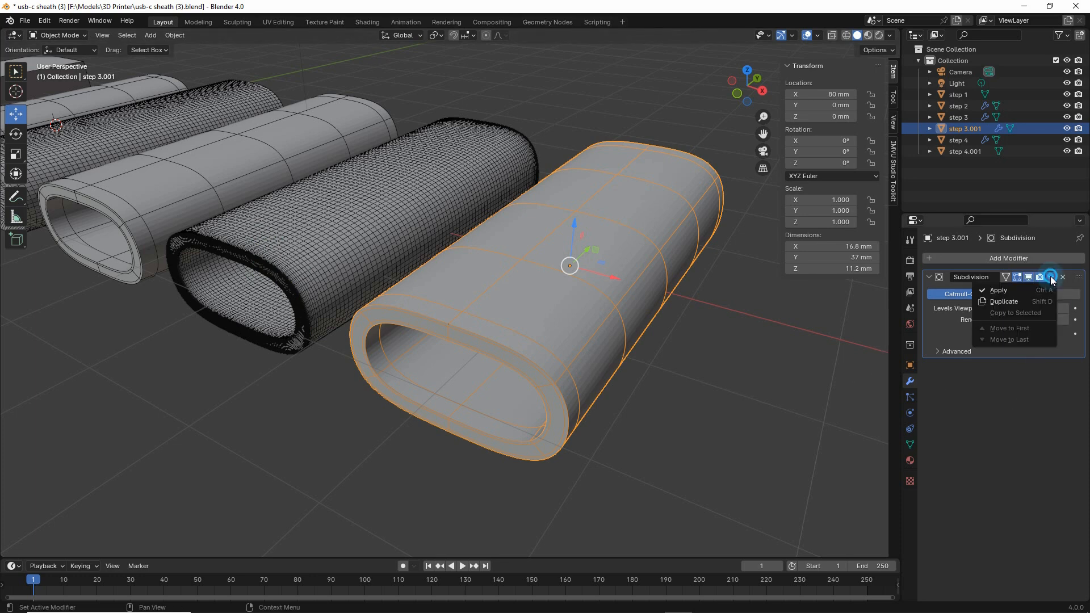
click(1016, 291)
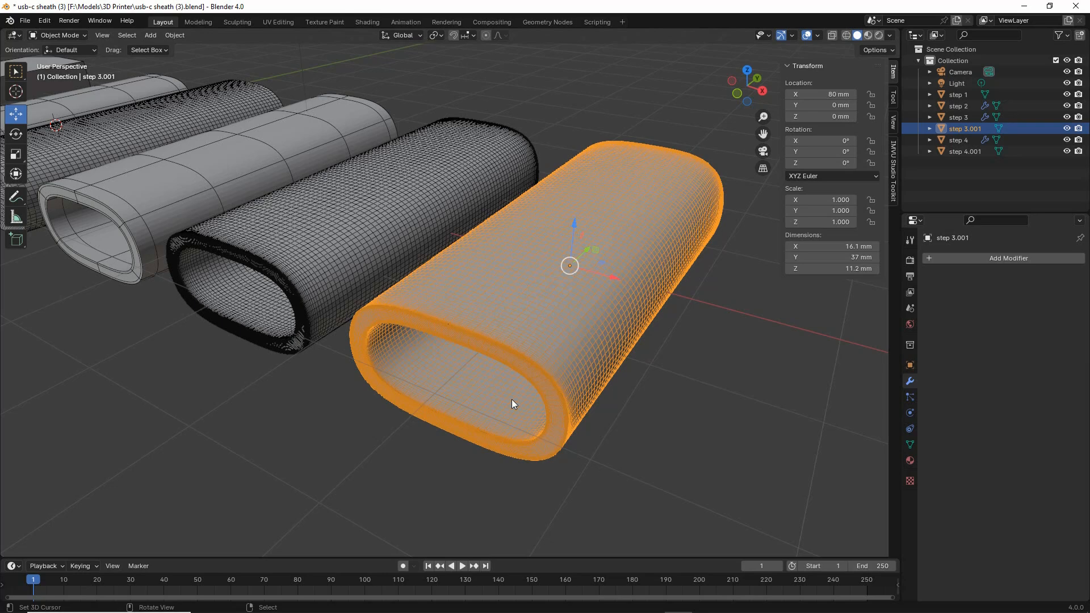
scroll(512, 400, up, 5)
middle_drag(497, 391, 459, 409)
scroll(460, 409, up, 2)
scroll(475, 401, down, 3)
Save the scene as a new version named usb-c sheath (4).blend in the 3D Printer folder.
middle_drag(263, 250, 386, 368)
middle_drag(294, 282, 410, 344)
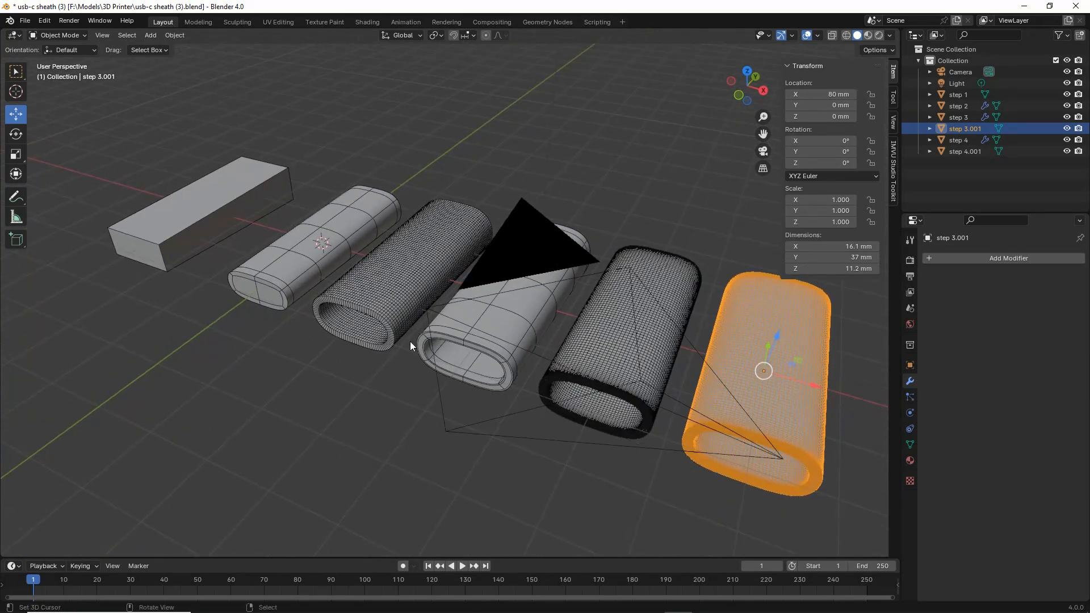
click(25, 20)
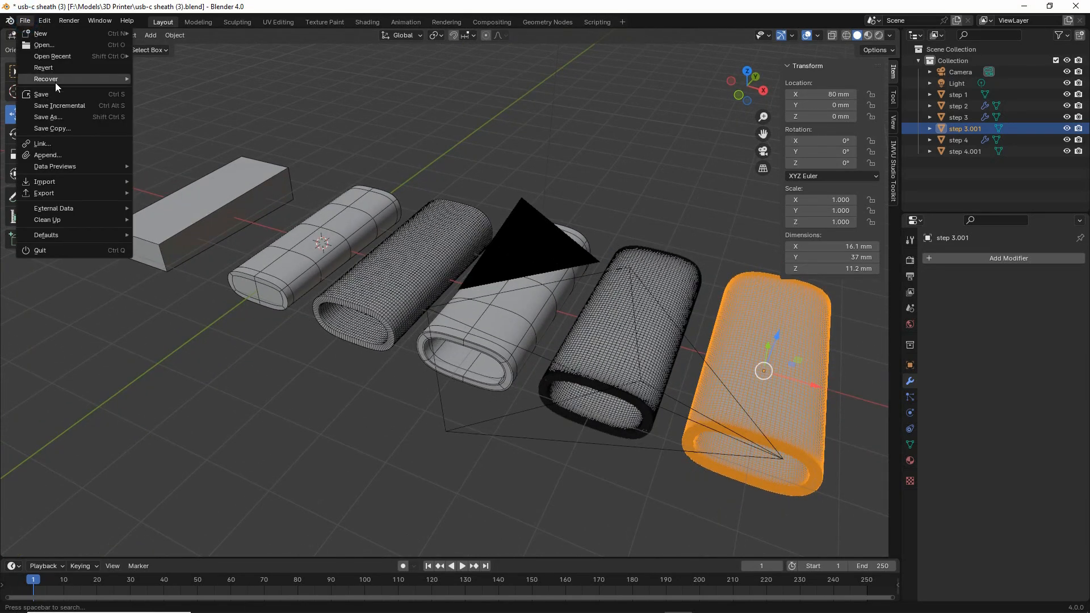
click(55, 118)
click(434, 474)
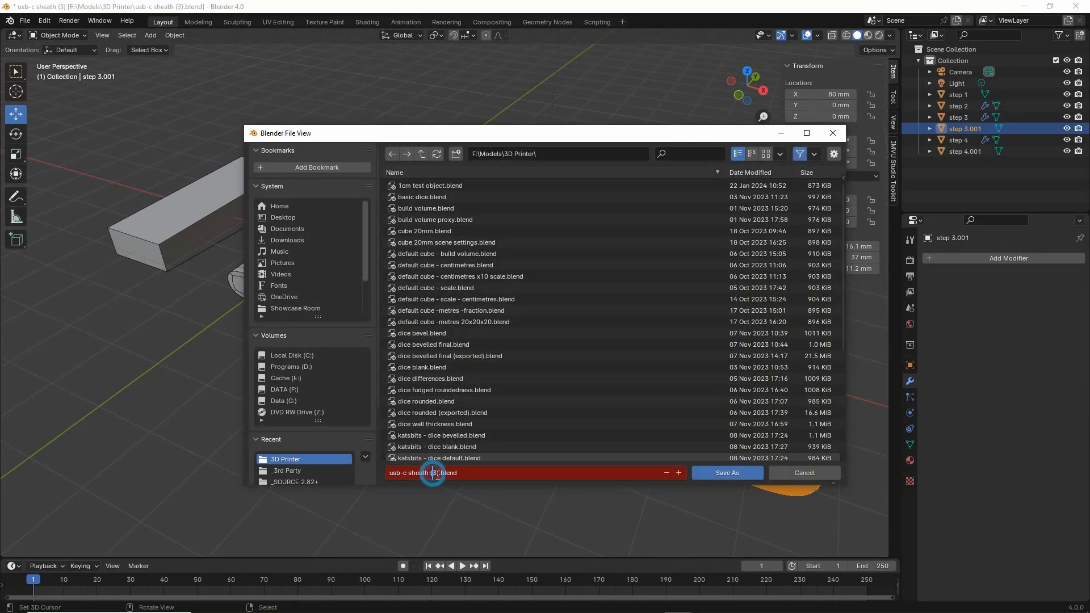
key(Delete)
text(4)
key(Return)
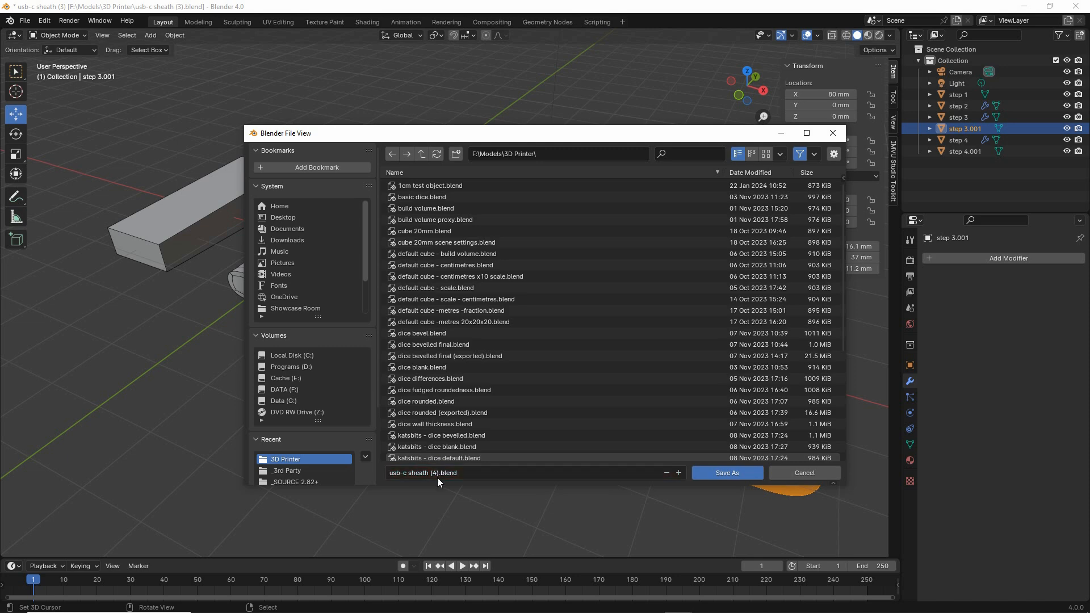
click(714, 473)
middle_drag(379, 435, 400, 400)
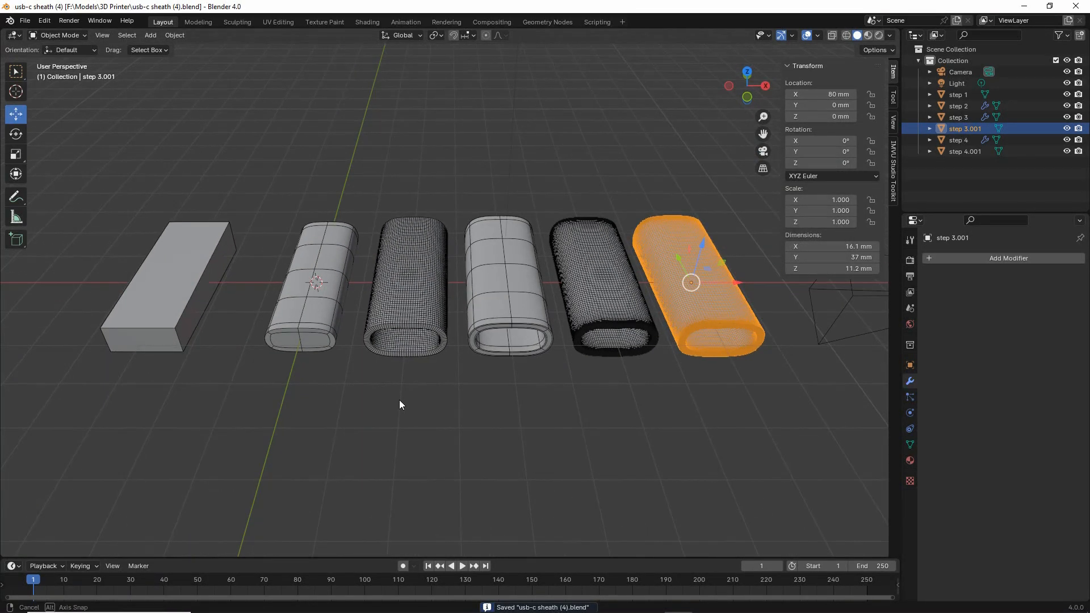
Move step 2 along X from the origin to the far side of the plain step 1 block.
click(307, 300)
drag(361, 281, 137, 278)
Select step 4.001 and rename it step 5.
click(622, 285)
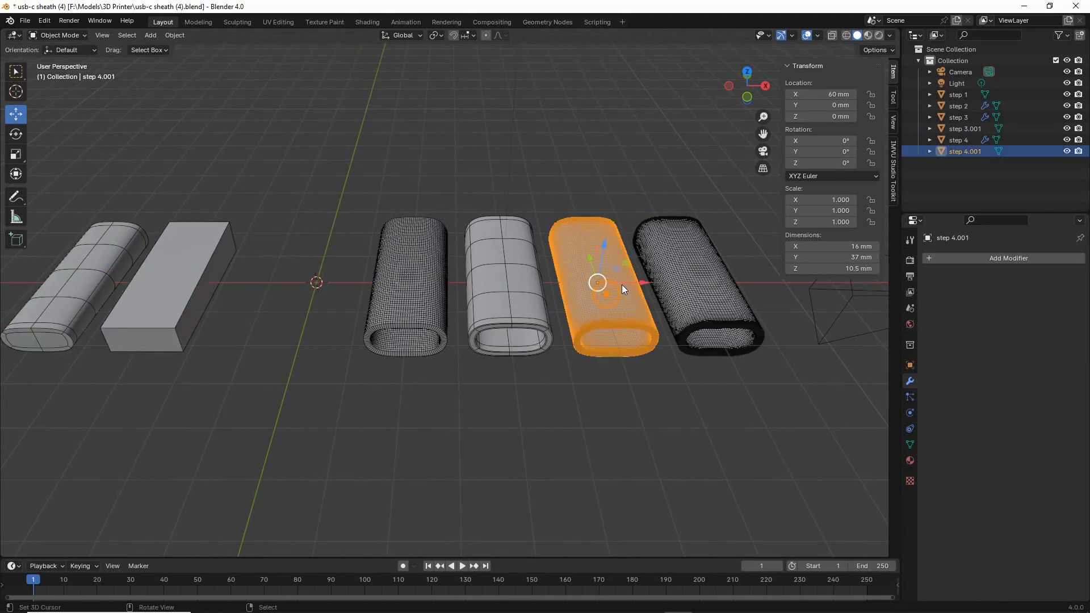
click(496, 275)
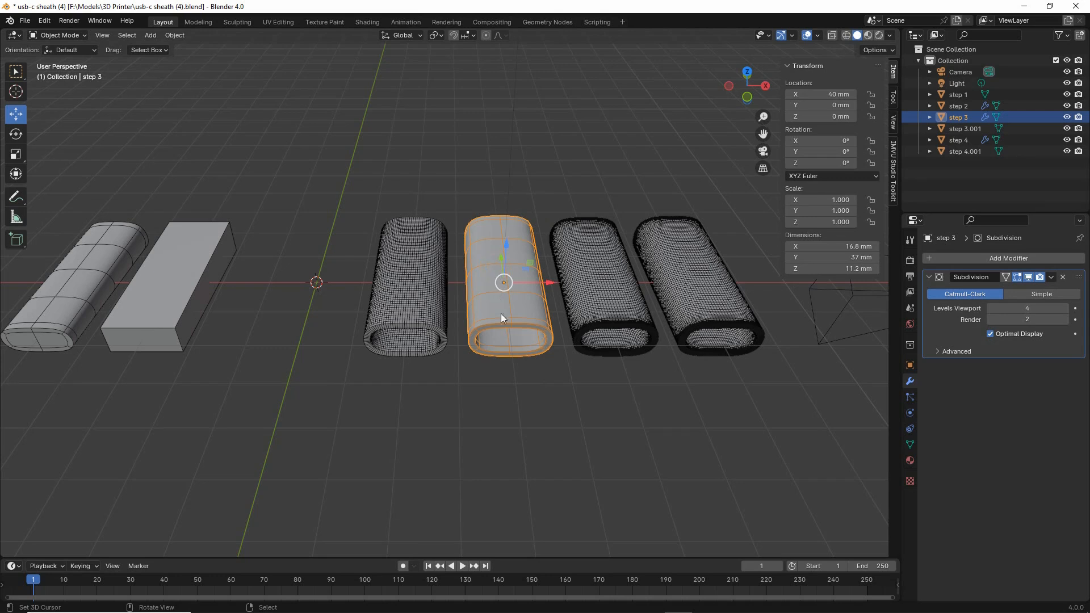
click(418, 282)
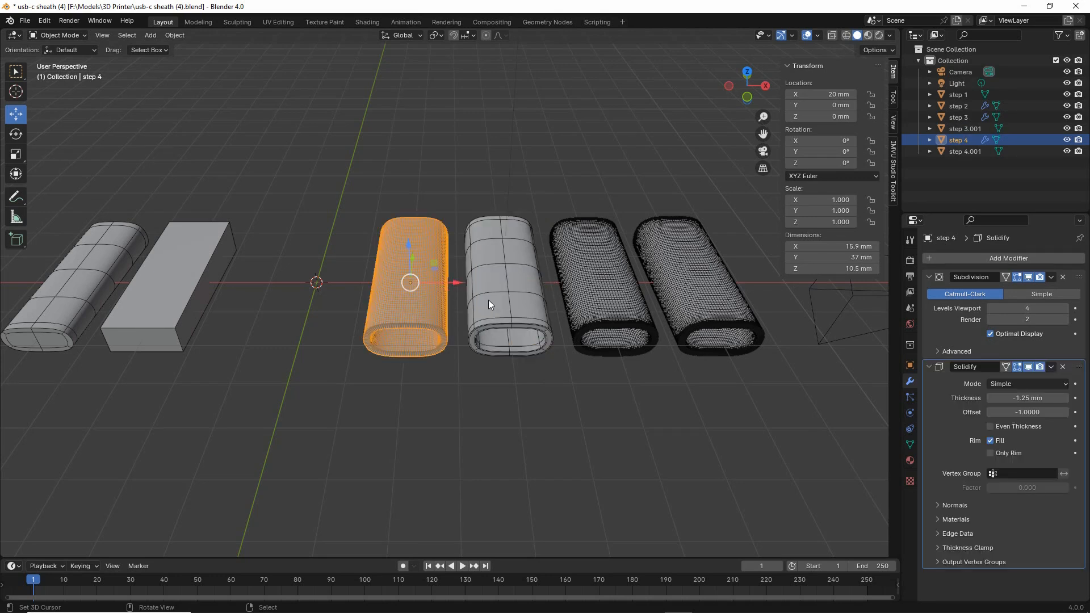
click(604, 276)
double_click(968, 152)
text(ste)
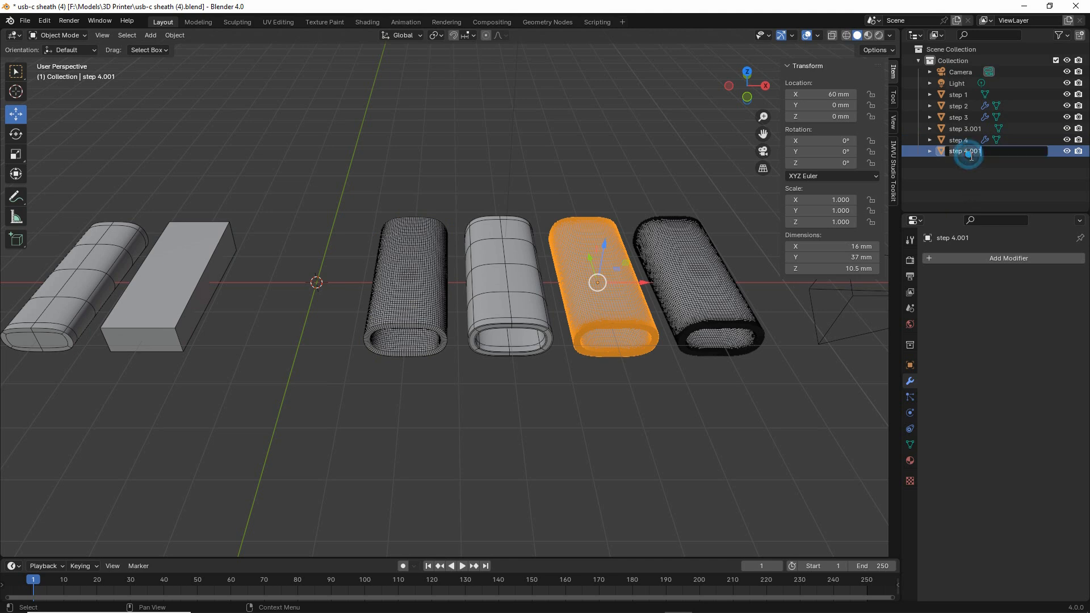
key(Return)
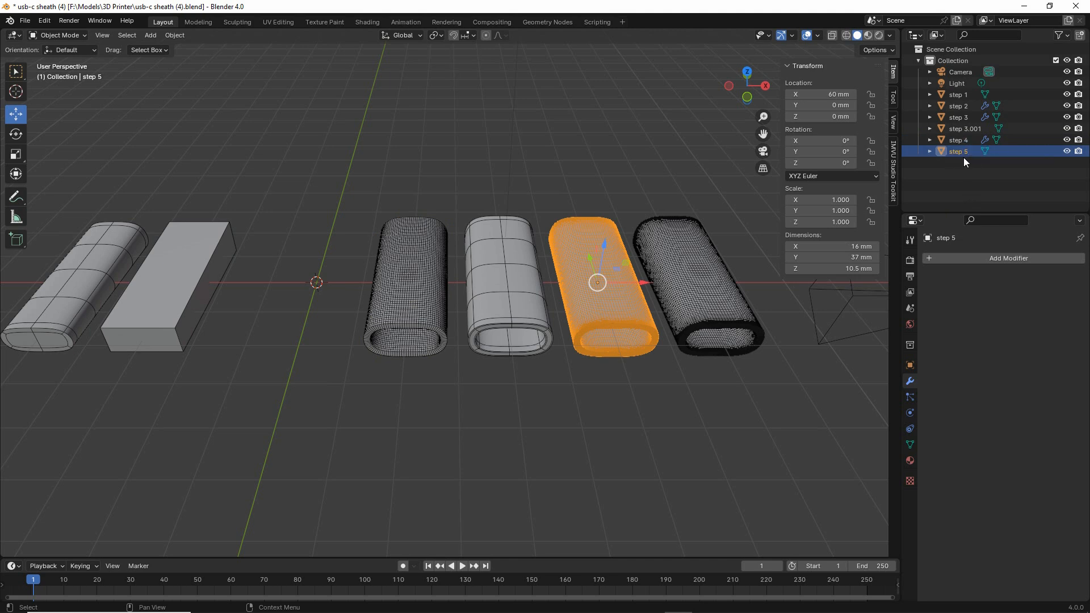
Rename step 3.001 as step 6.
click(963, 128)
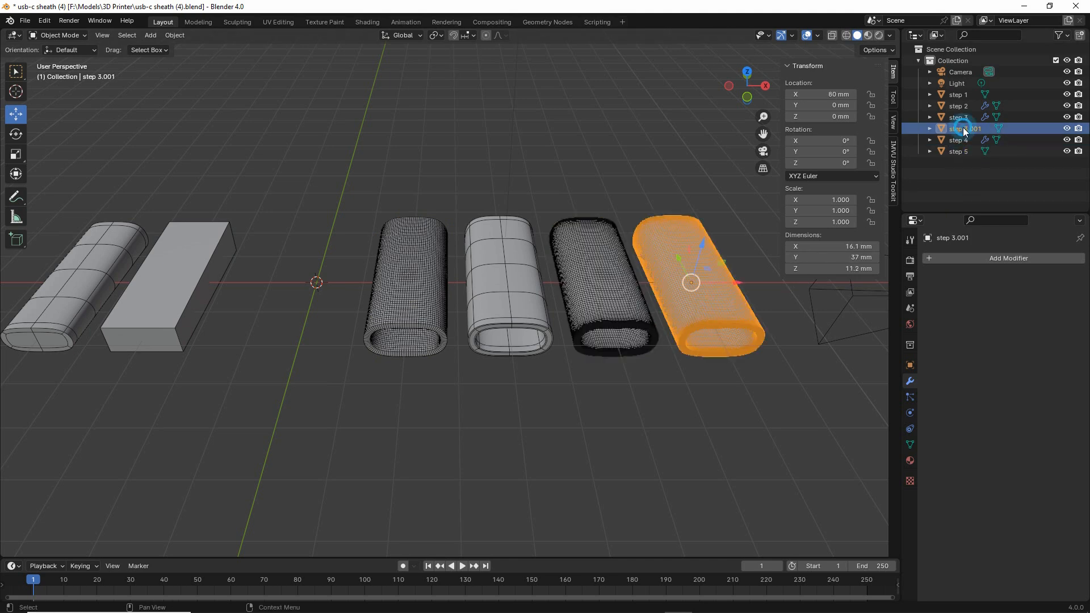
double_click(961, 128)
text(step 6)
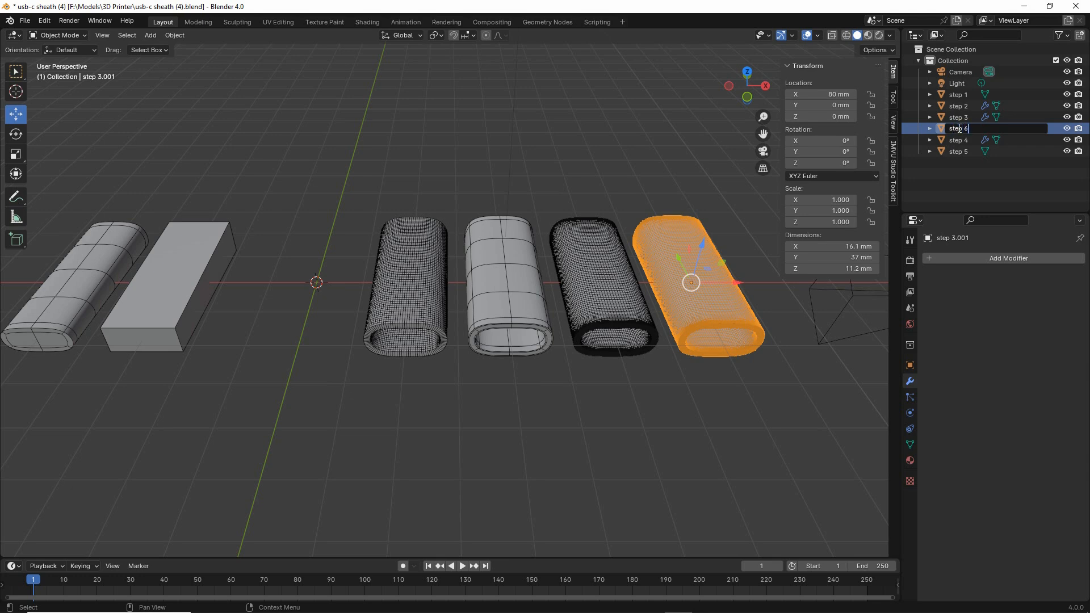
key(Return)
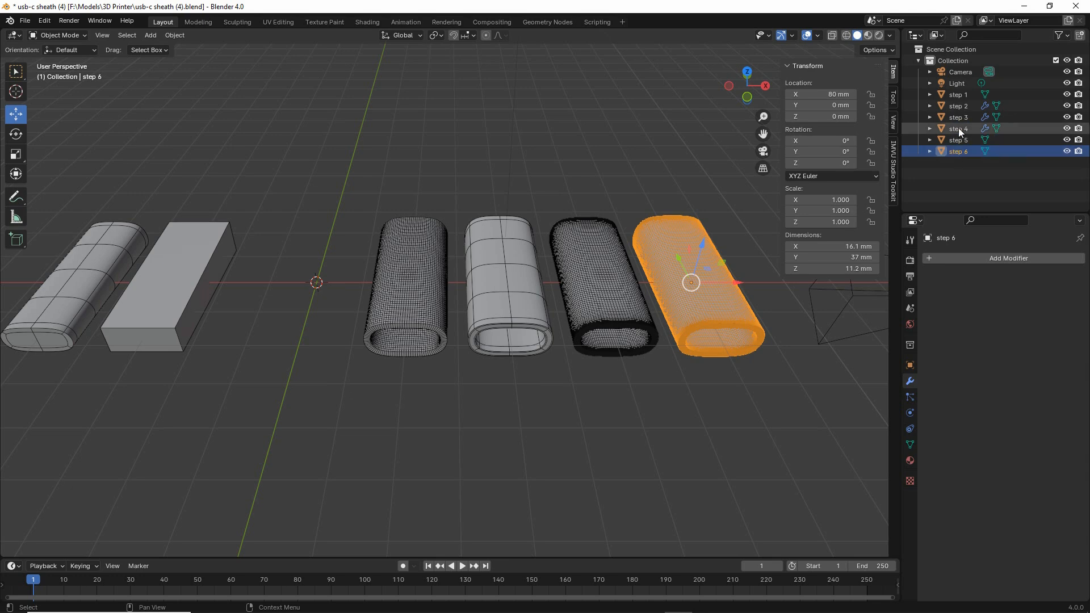
Select step 5 and move it along the X axis in snapped increments to X 0 mm at the origin.
mouse_move(621, 339)
middle_down()
mouse_move(600, 337)
mouse_move(585, 315)
mouse_move(649, 342)
mouse_move(631, 345)
middle_up()
click(631, 345)
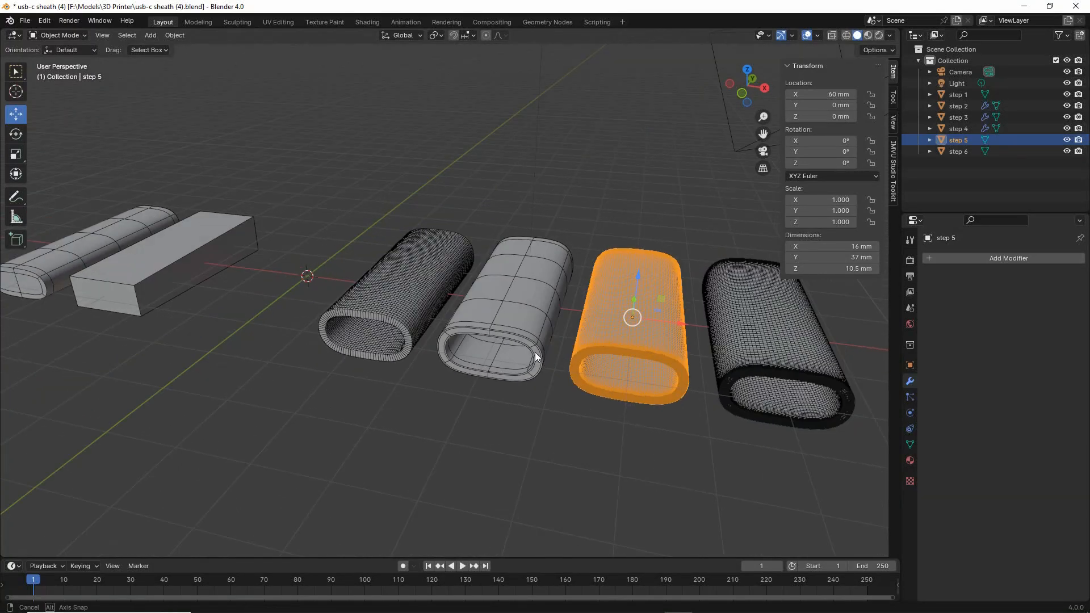
middle_drag(536, 357, 571, 361)
ctrl+drag(671, 294, 342, 291)
middle_drag(472, 367, 448, 363)
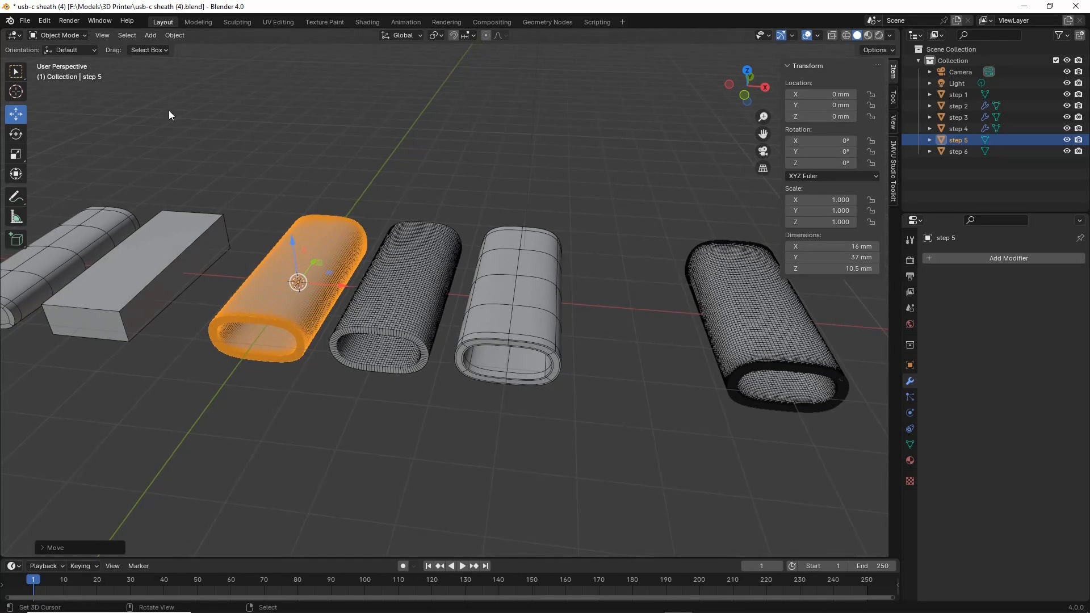
Start an STL export of step 5 to the 3D Printer folder and name the file usb-c sheath step 5.stl.
click(25, 21)
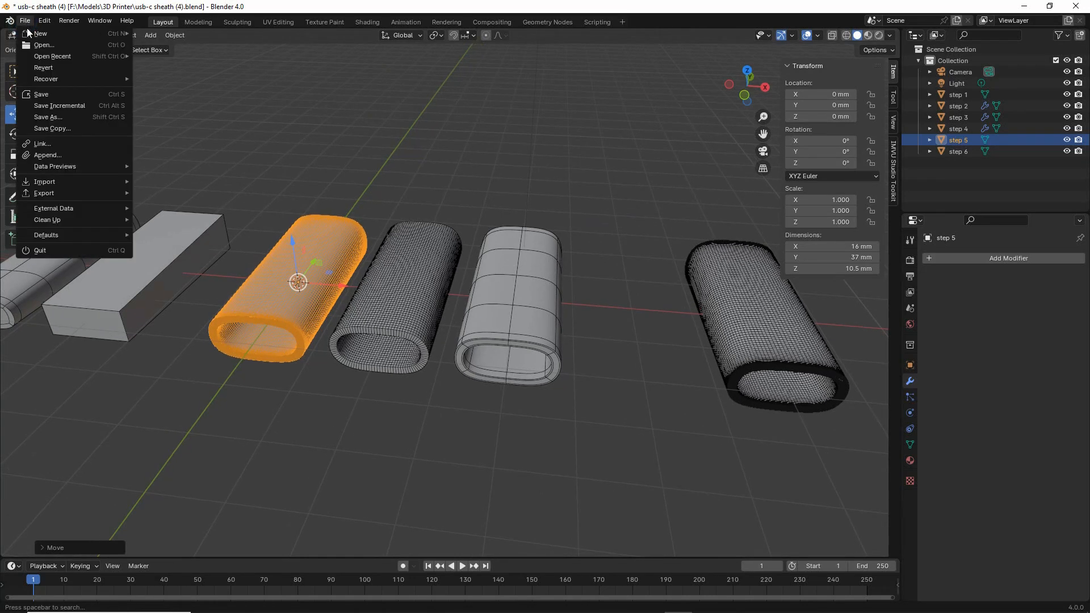
mouse_move(49, 193)
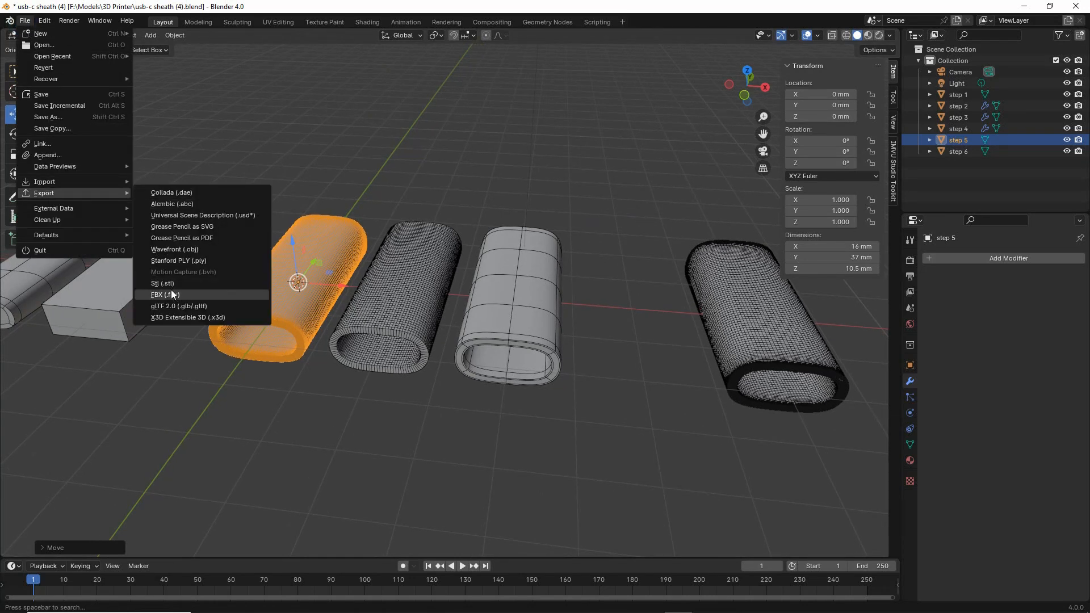
key(ctrl+2)
drag(150, 296, 143, 295)
drag(36, 200, 84, 200)
drag(26, 26, 27, 38)
click(159, 282)
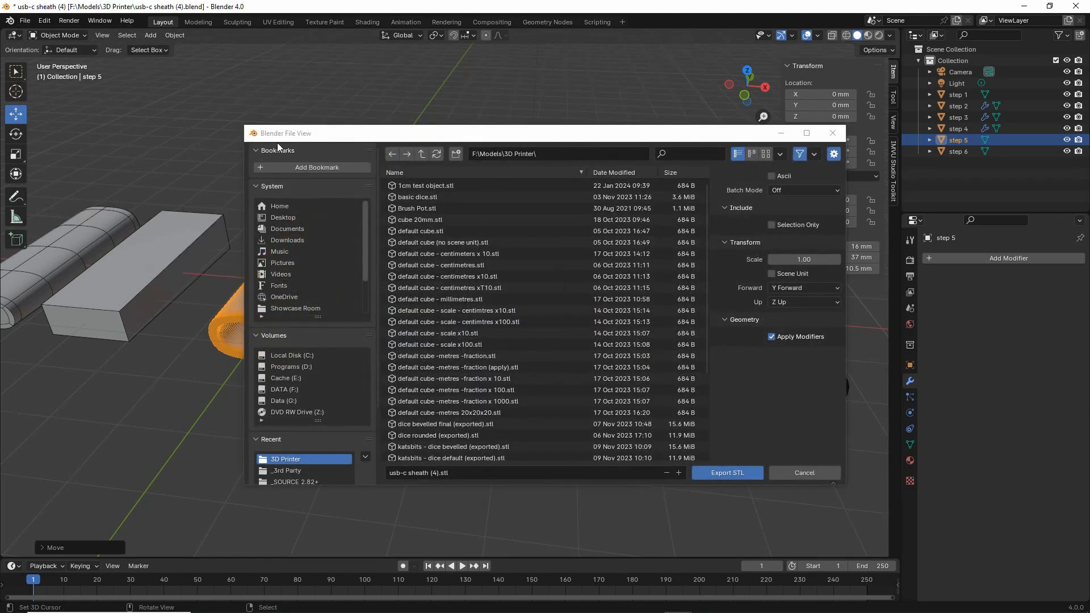
mouse_move(335, 136)
mouse_down()
mouse_move(650, 147)
mouse_move(327, 141)
mouse_up()
click(411, 476)
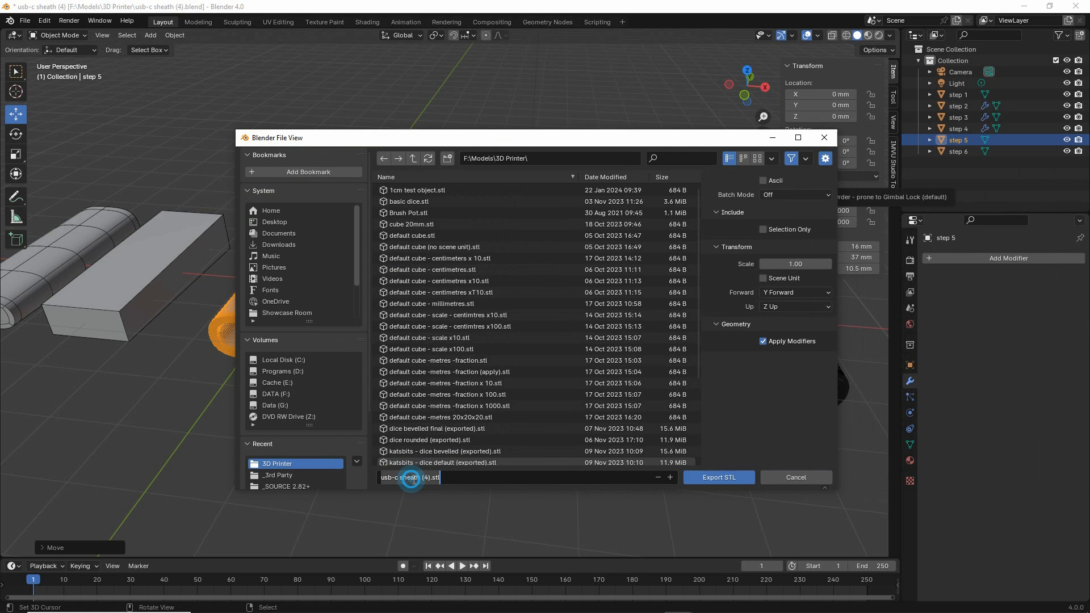
click(426, 477)
drag(423, 477, 500, 481)
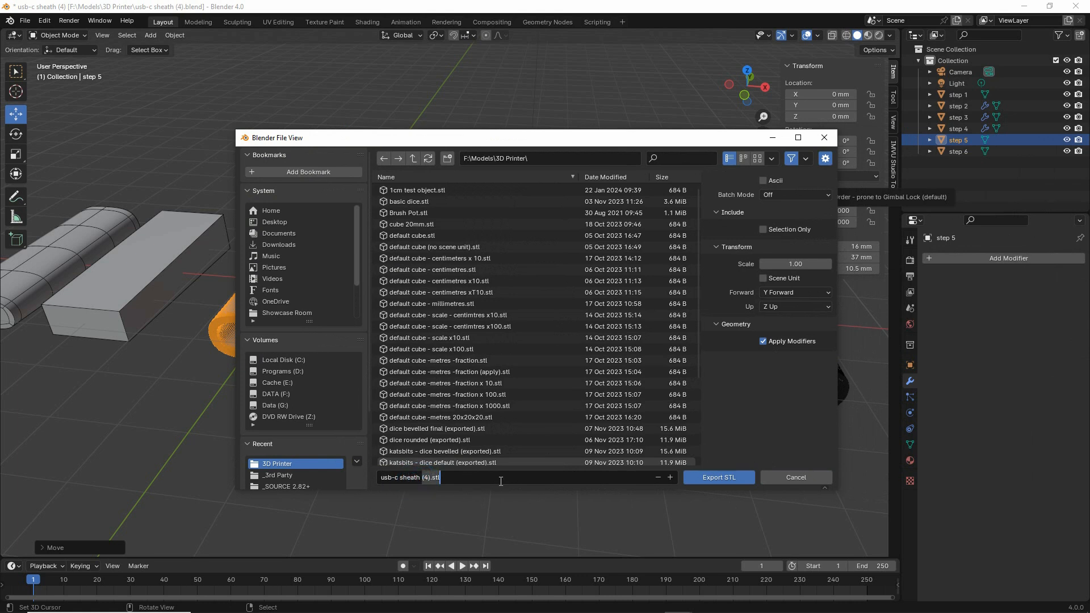
text(step 5)
key(Return)
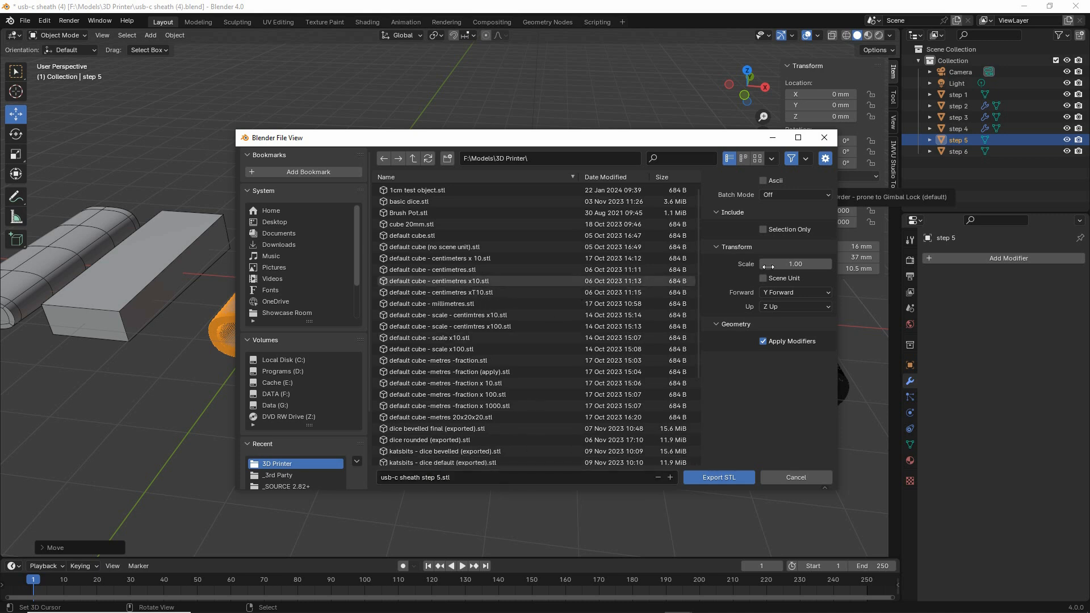
Turn on Selection Only, keep Apply Modifiers enabled, and export the step 5 STL.
key(ctrl+2)
mouse_move(774, 242)
mouse_down()
mouse_move(822, 243)
mouse_move(757, 243)
mouse_up()
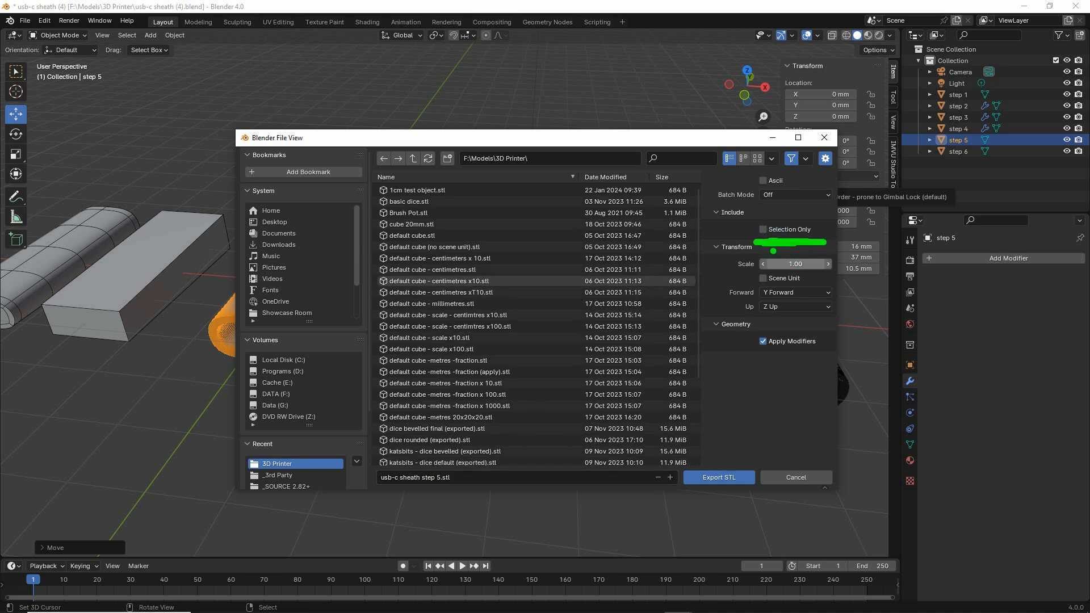
key(Escape)
click(763, 229)
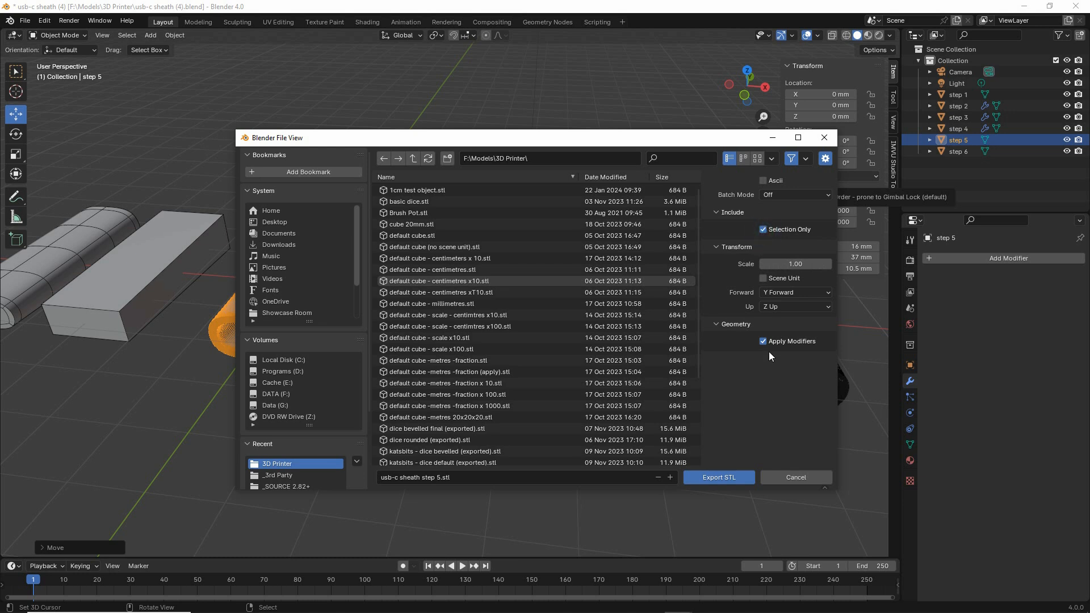
key(ctrl+2)
mouse_move(758, 355)
mouse_down()
mouse_move(812, 356)
mouse_move(769, 357)
mouse_up()
mouse_move(973, 270)
mouse_down()
mouse_move(1008, 283)
mouse_move(996, 423)
mouse_move(1016, 426)
mouse_move(1025, 410)
mouse_up()
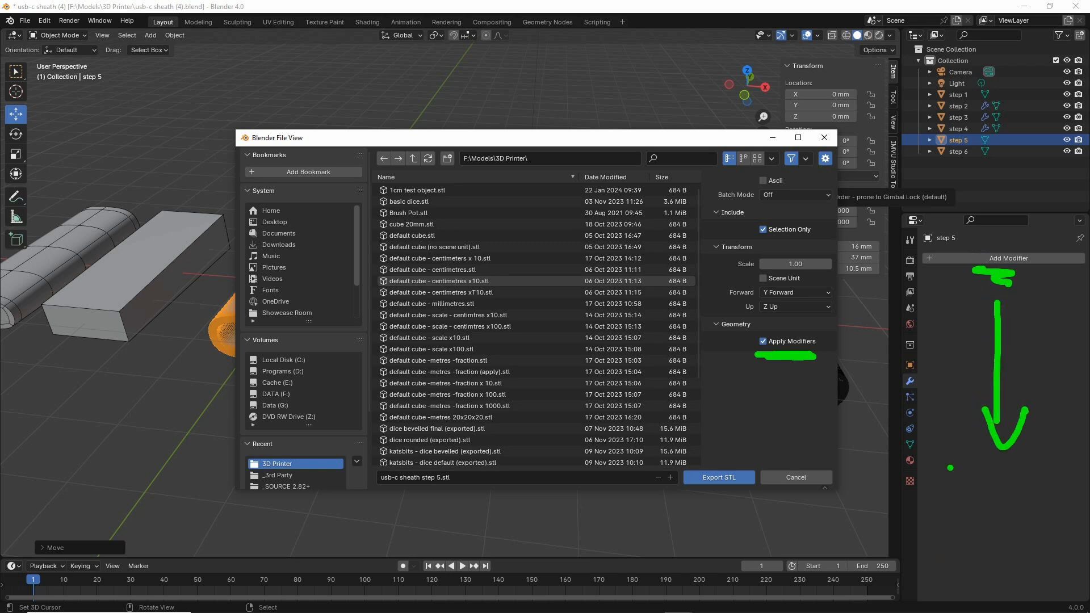
key(Escape)
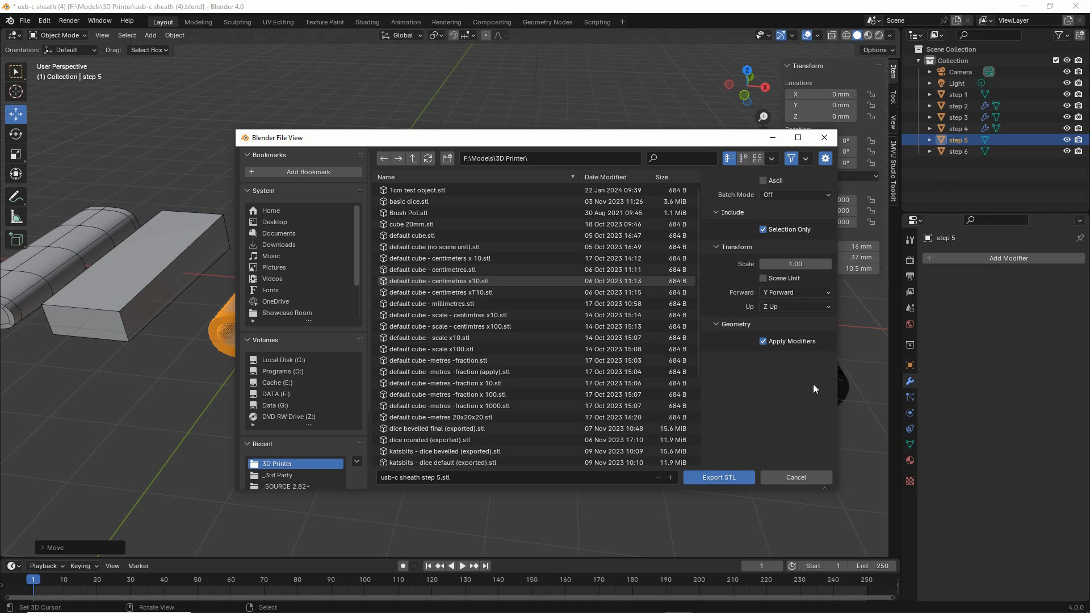
drag(772, 362, 810, 361)
drag(685, 454, 677, 470)
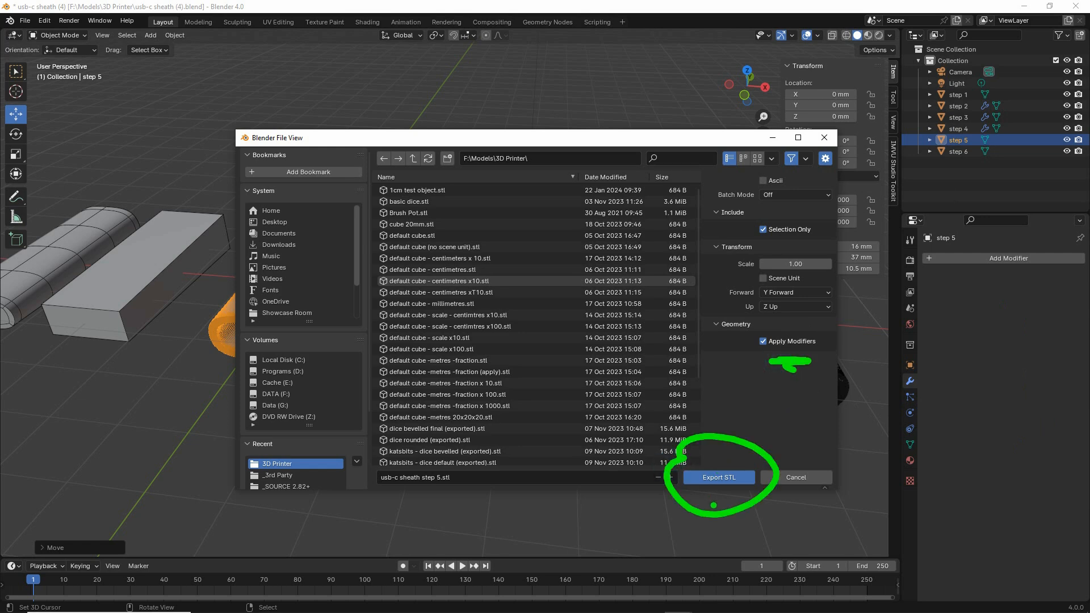
key(Escape)
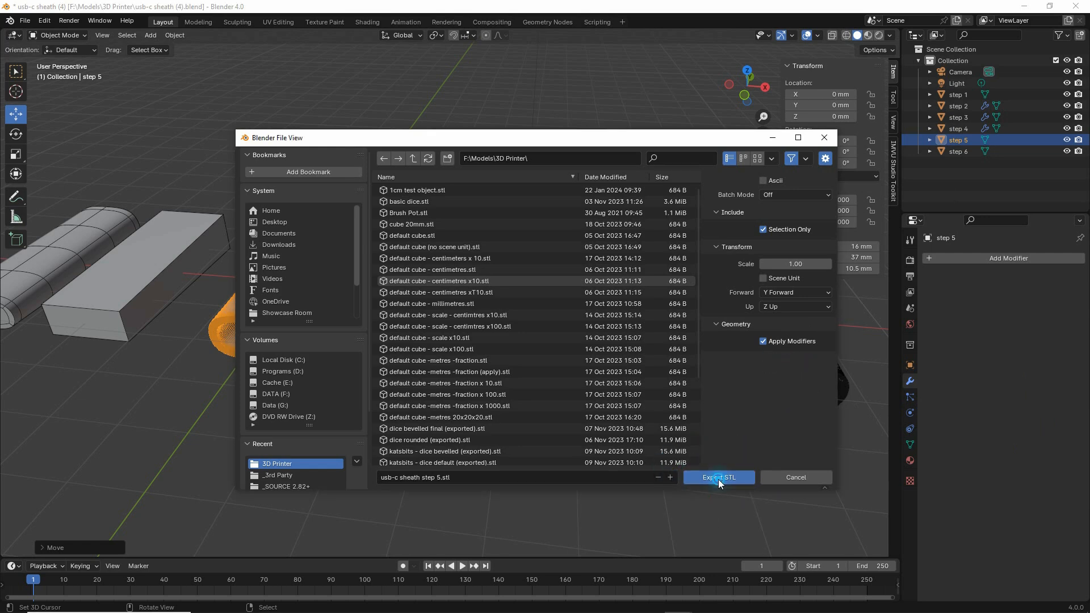
click(717, 479)
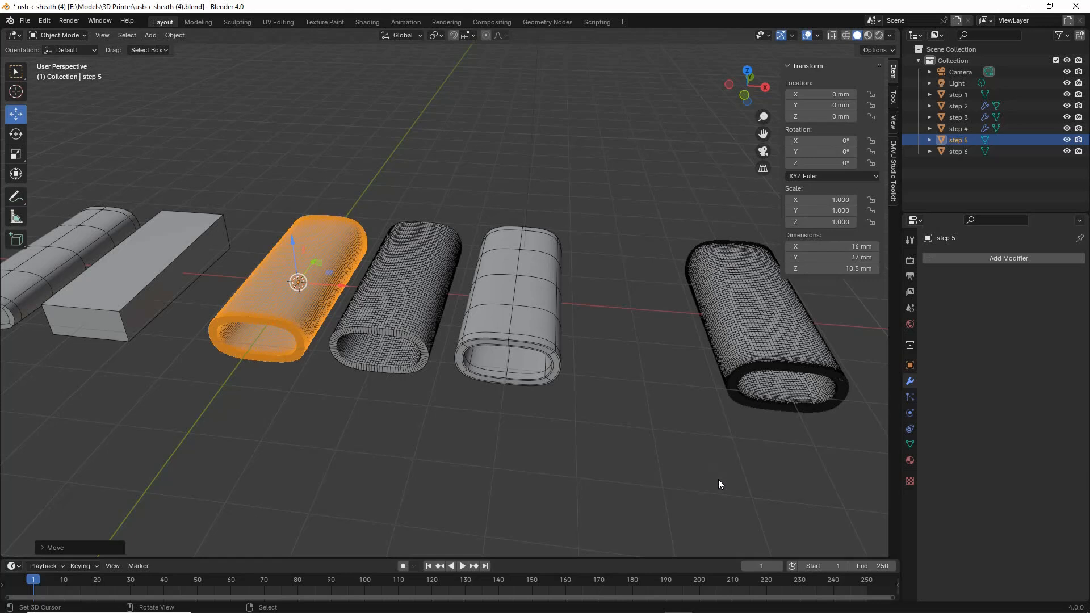
Move step 5 along X away from the origin to beyond step 3, and place step 6 at X 0 mm.
click(331, 254)
drag(343, 285, 371, 343)
click(784, 337)
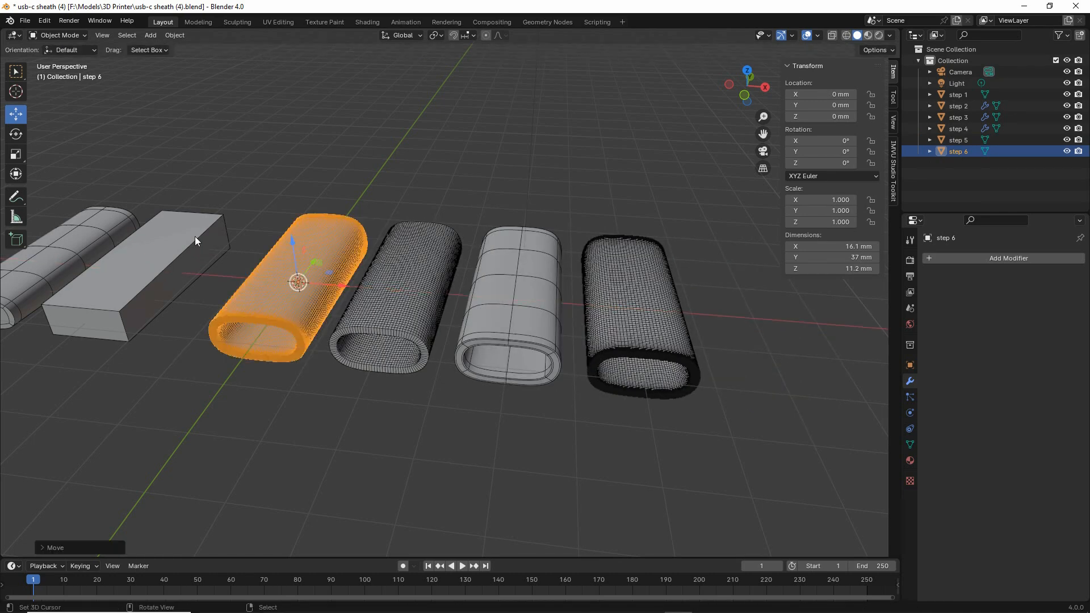
Start an STL export of step 6, keeping Selection Only and Apply Modifiers enabled.
click(26, 22)
mouse_move(55, 192)
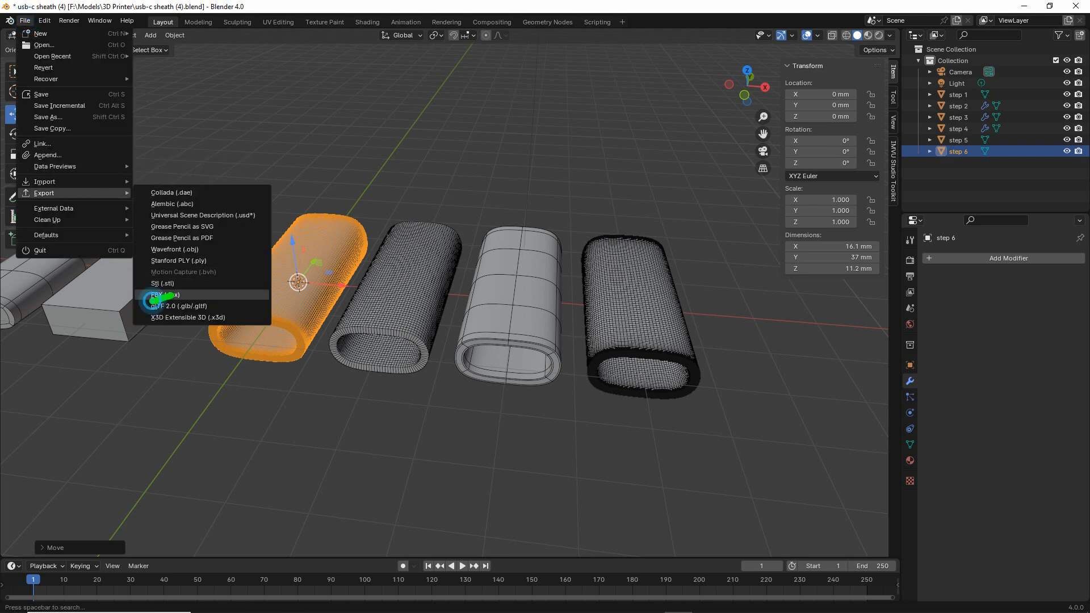
drag(34, 201, 64, 202)
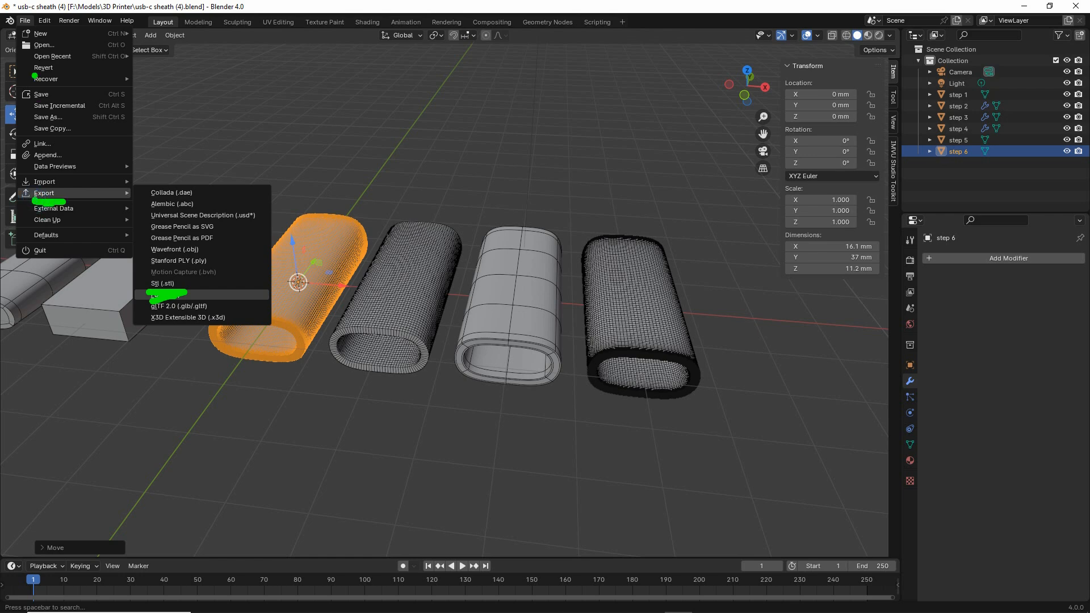
drag(21, 29, 36, 35)
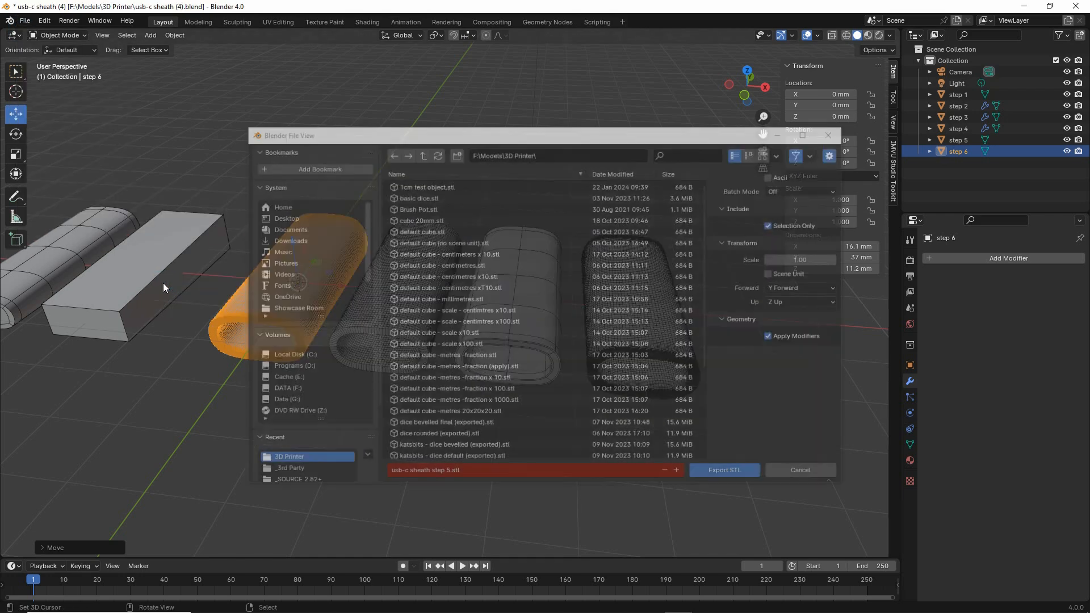
click(163, 284)
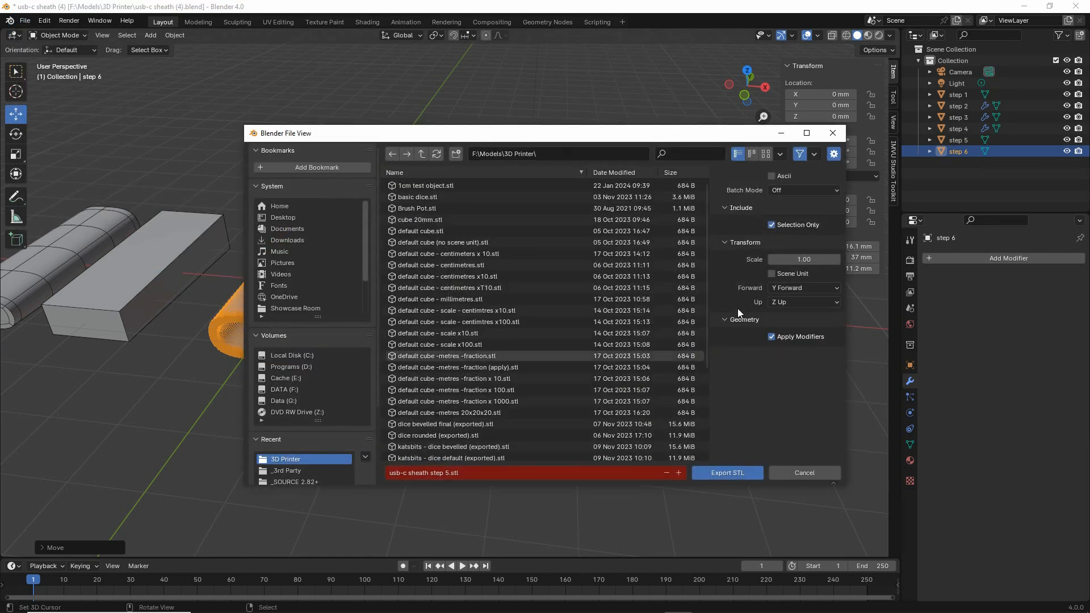
drag(763, 237, 826, 237)
drag(761, 350, 800, 357)
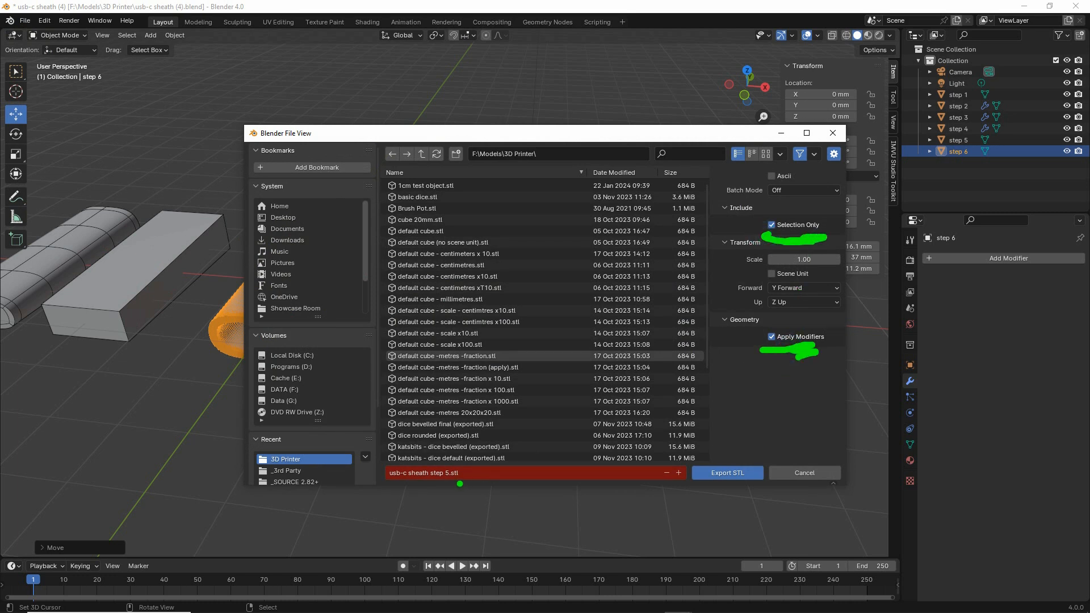
key(Escape)
Name the export file usb-c sheath step 6.stl and export it to the 3D Printer folder.
click(447, 474)
click(446, 474)
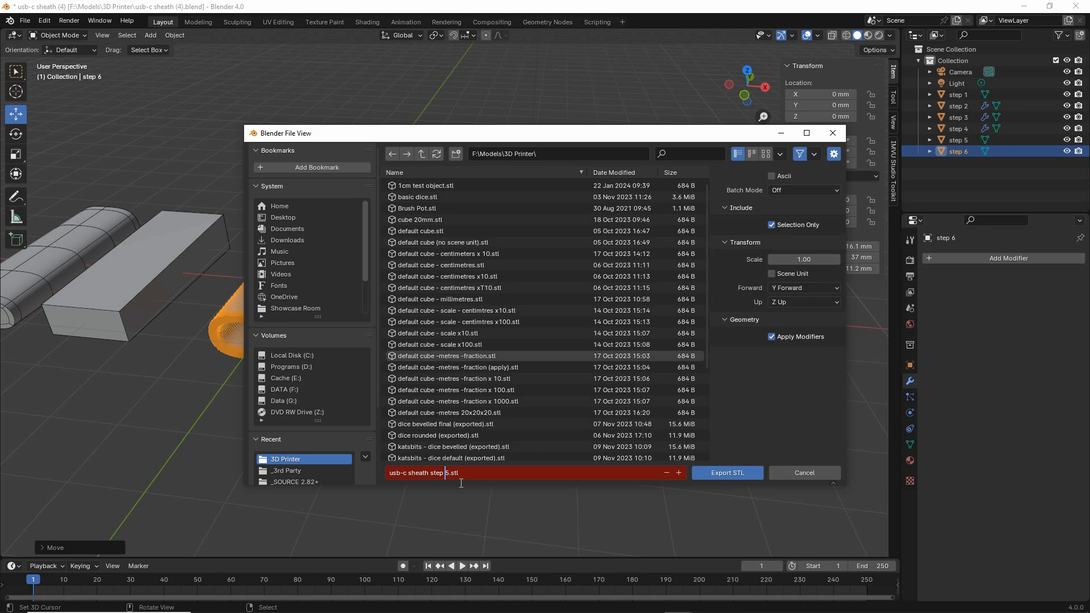
text(6)
key(Return)
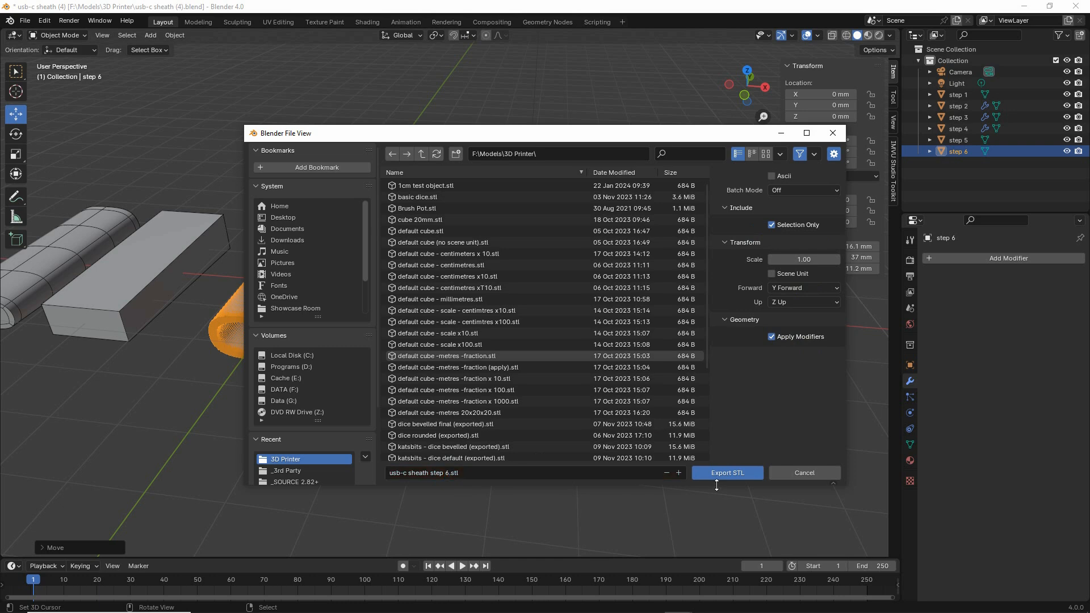
mouse_move(734, 465)
mouse_down()
mouse_move(689, 480)
mouse_move(695, 462)
mouse_up()
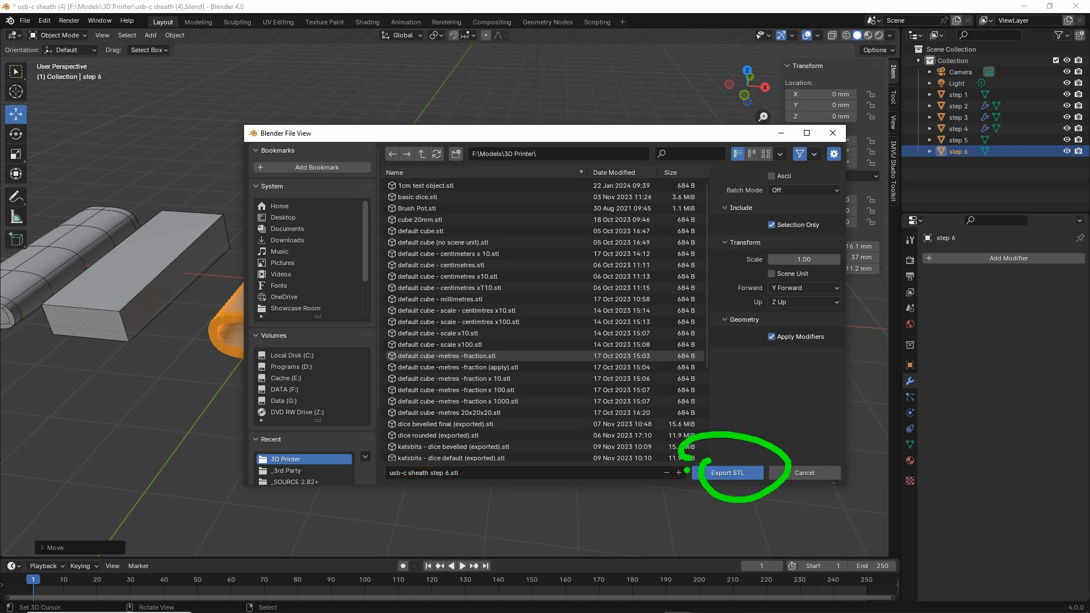
key(Escape)
click(731, 476)
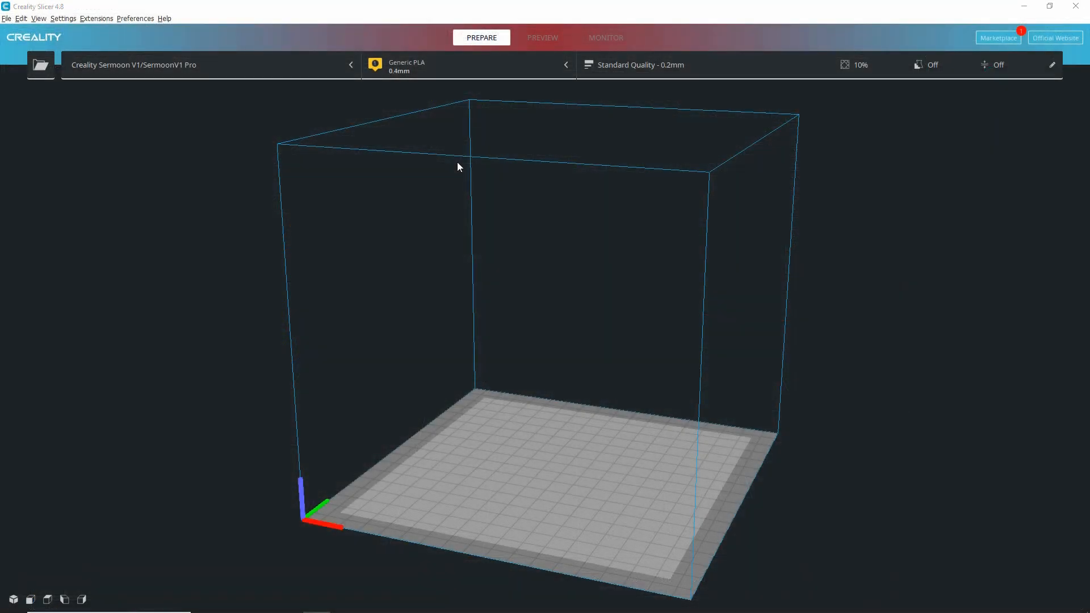
Load usb-c sheath step 5.stl from the 3D Printer folder onto the build plate.
click(43, 66)
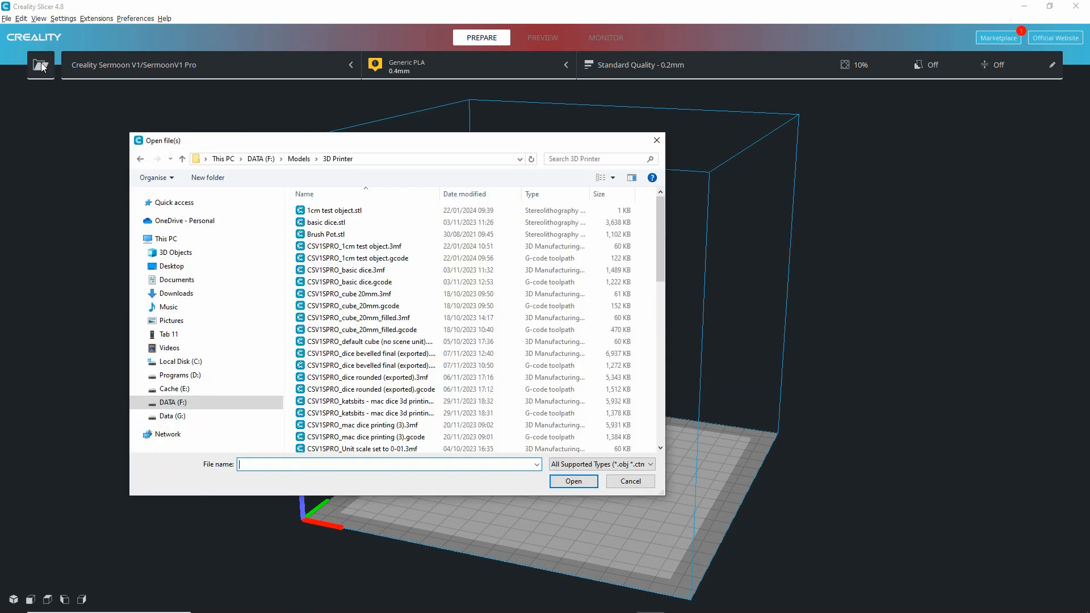
scroll(384, 322, down, 7)
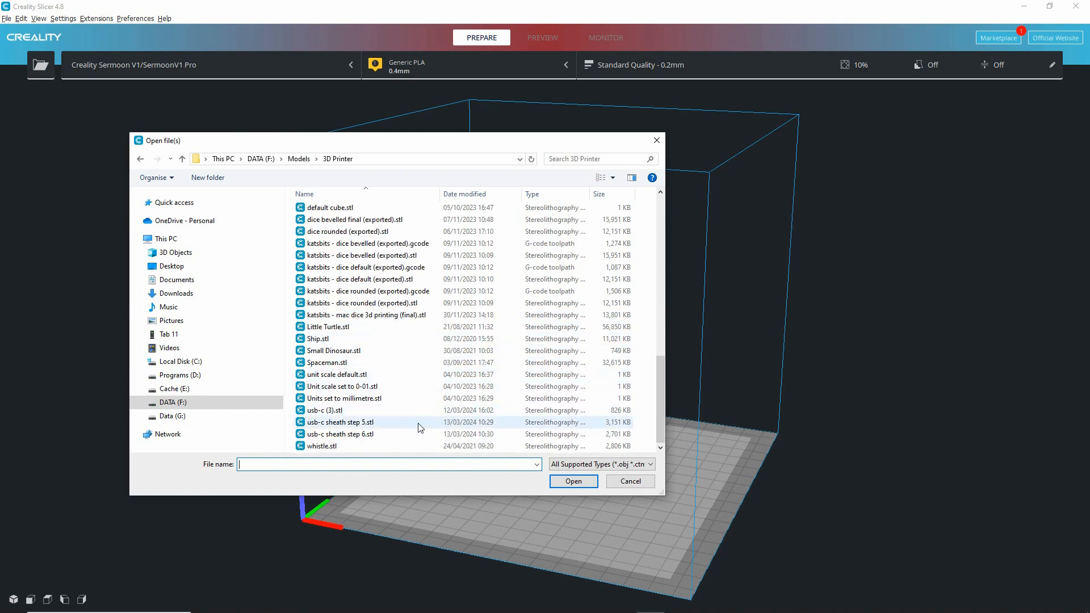
click(346, 422)
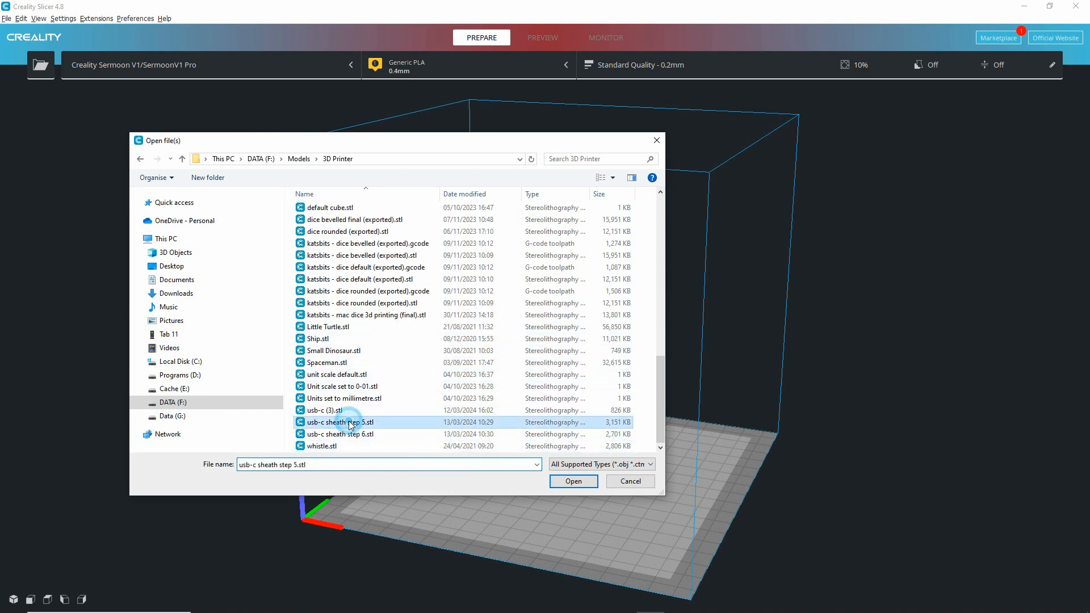
click(574, 483)
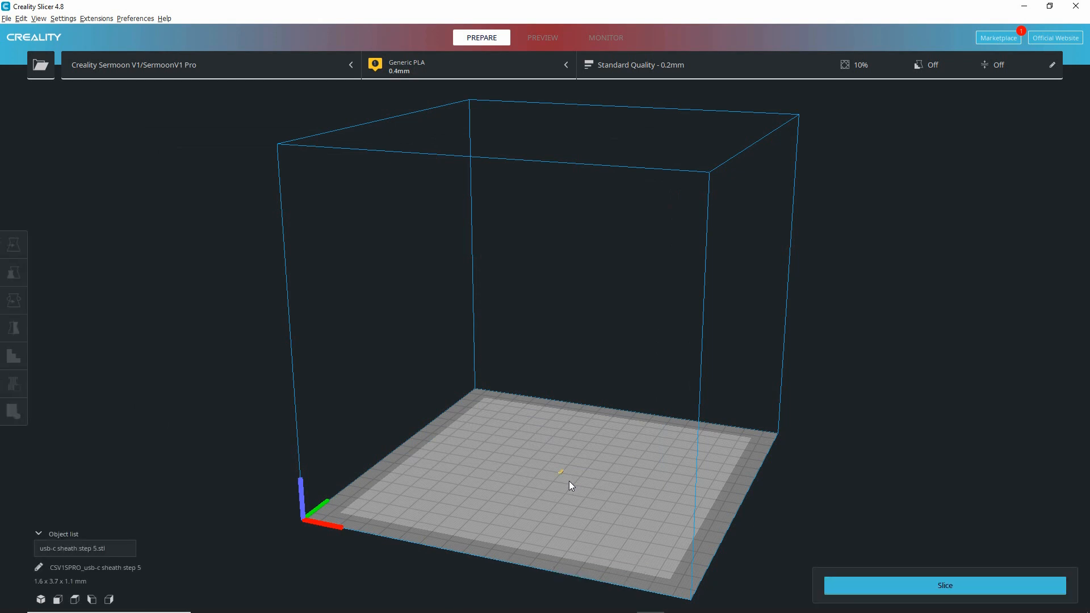
Select the tiny sheath model on the build plate and scale it uniformly to 1000%.
scroll(559, 499, up, 2)
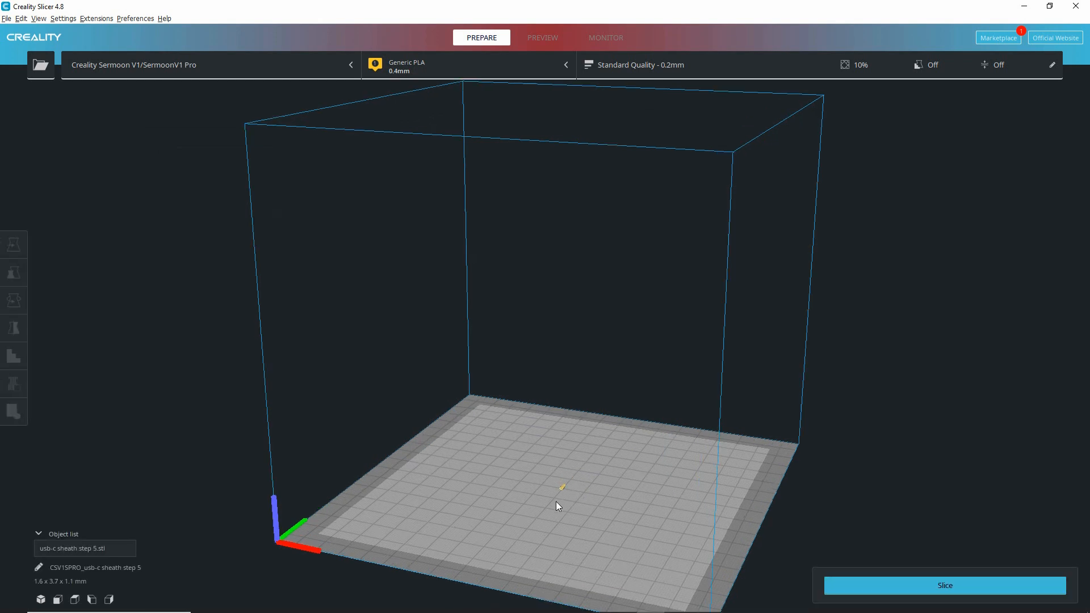
right_drag(483, 526, 602, 518)
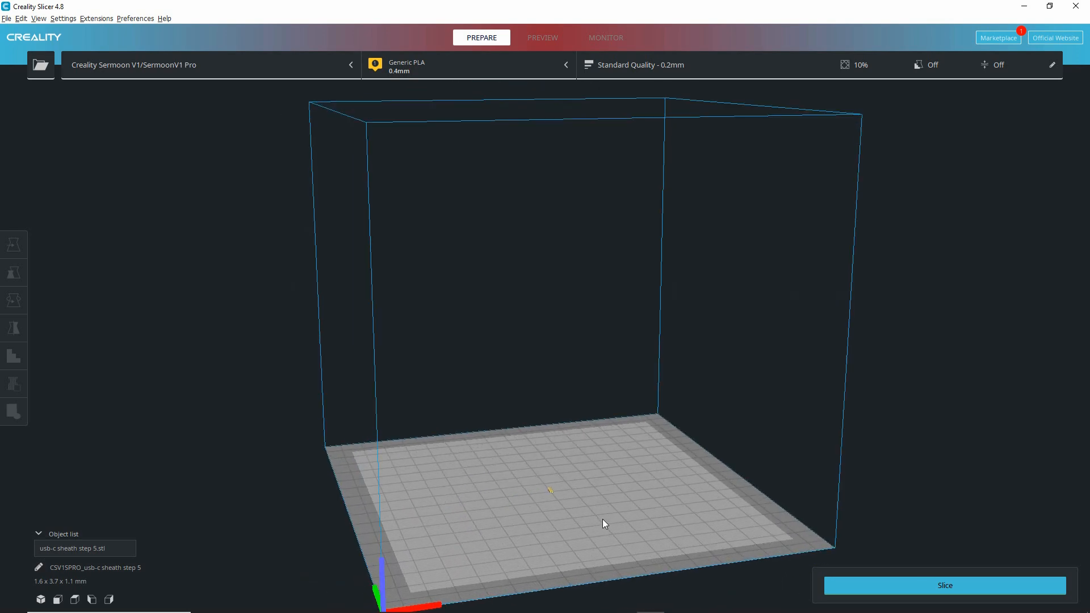
scroll(542, 554, up, 5)
mouse_move(541, 554)
right_down()
mouse_move(533, 541)
mouse_move(530, 560)
right_up()
middle_drag(530, 559, 515, 422)
scroll(516, 422, down, 2)
scroll(516, 422, up, 4)
scroll(517, 421, down, 3)
scroll(517, 421, up, 8)
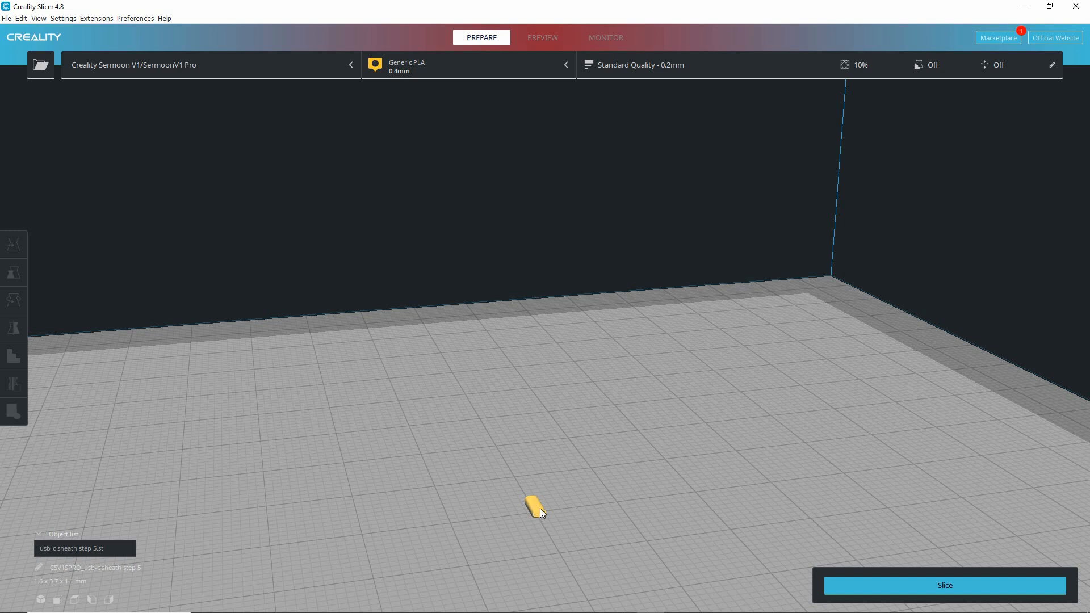
click(539, 505)
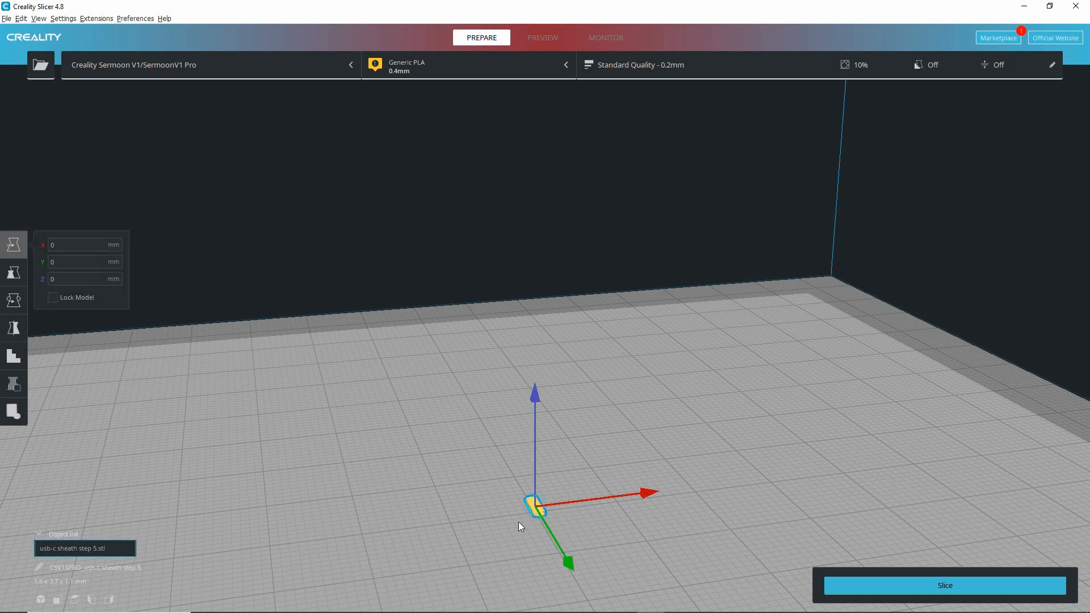
click(14, 273)
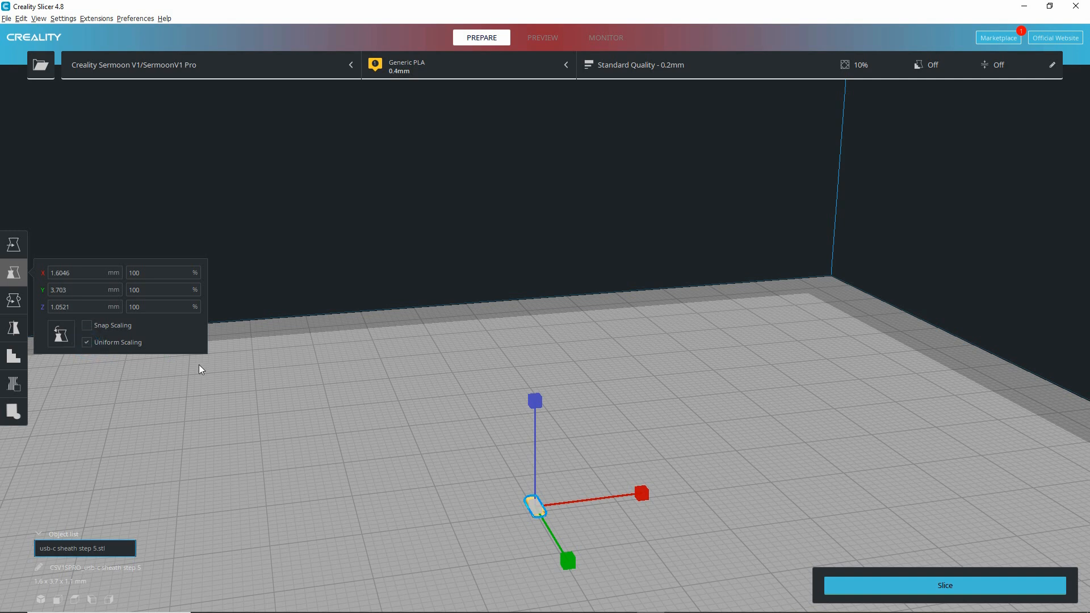
click(152, 272)
text(0)
key(Tab)
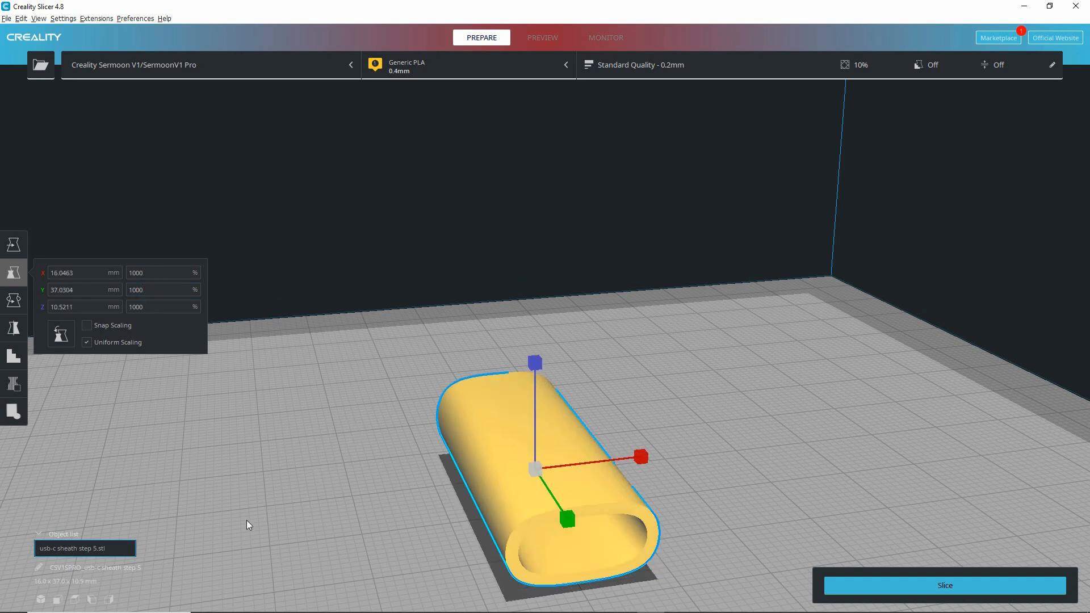
Check the scaled sheath's overall dimensions below the object list.
right_drag(209, 521, 161, 526)
middle_drag(161, 526, 497, 489)
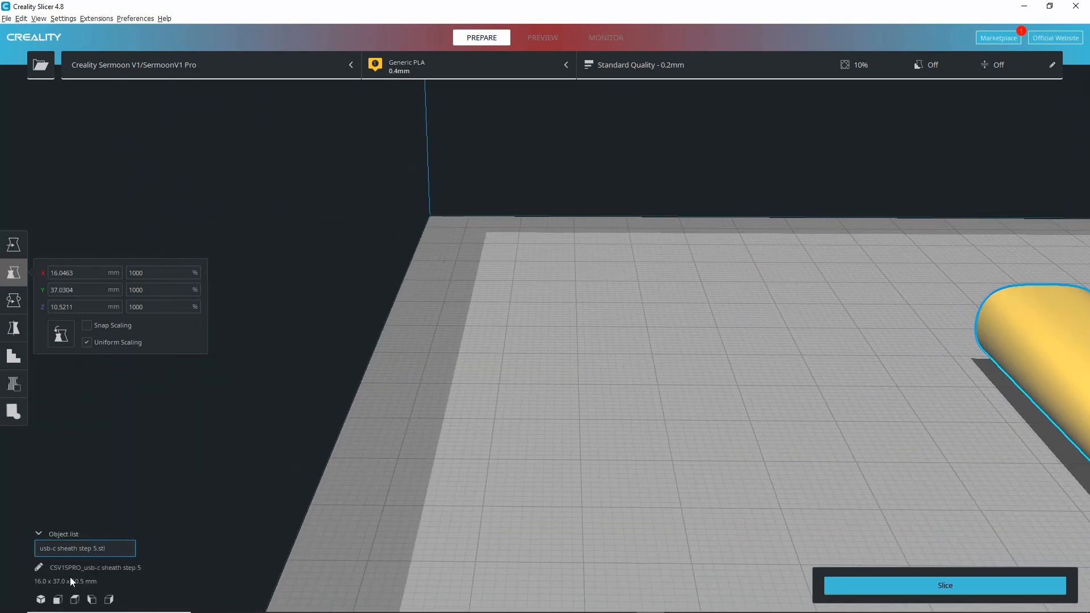
key(ctrl+2)
mouse_move(22, 570)
mouse_down()
mouse_move(42, 597)
mouse_move(138, 573)
mouse_move(20, 566)
mouse_up()
mouse_move(152, 534)
mouse_down()
mouse_move(188, 490)
mouse_move(144, 540)
mouse_move(172, 548)
mouse_up()
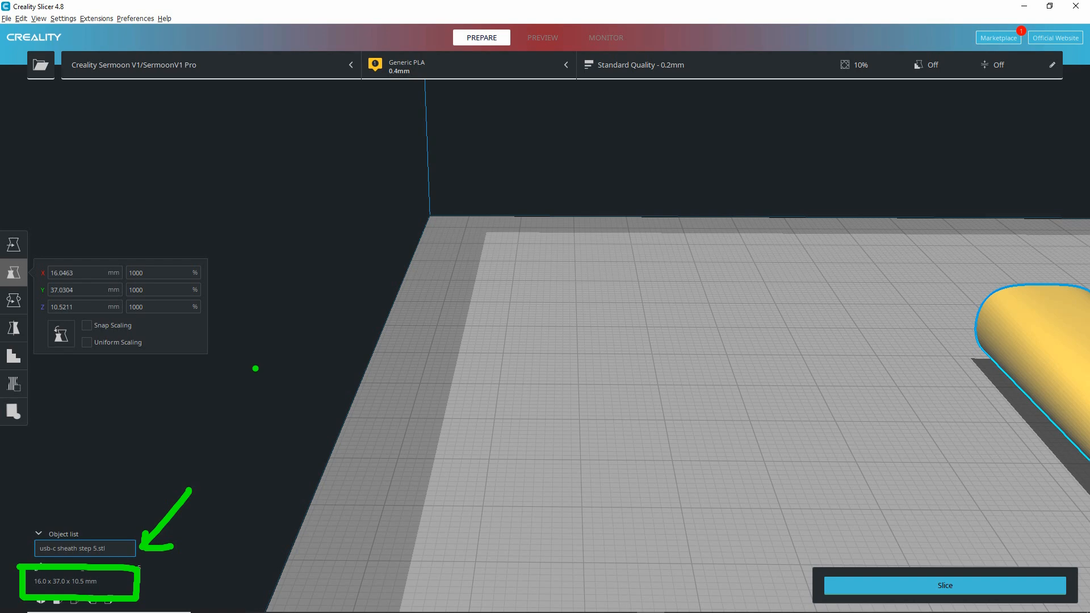
key(Escape)
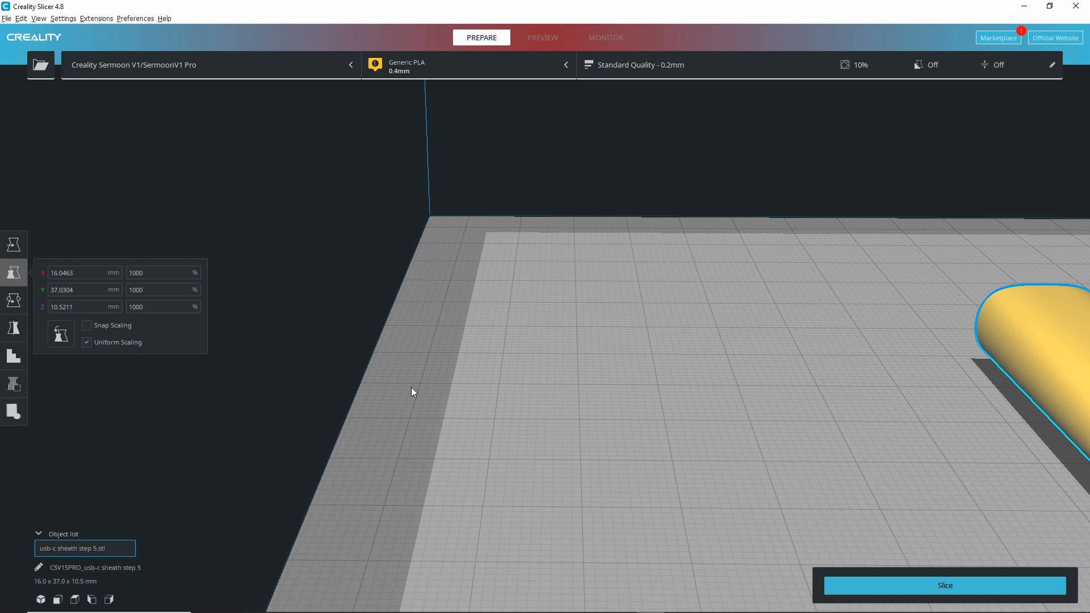
Examine the sheath from below for red overhang areas on its underside and inner ceiling.
middle_drag(853, 416, 530, 397)
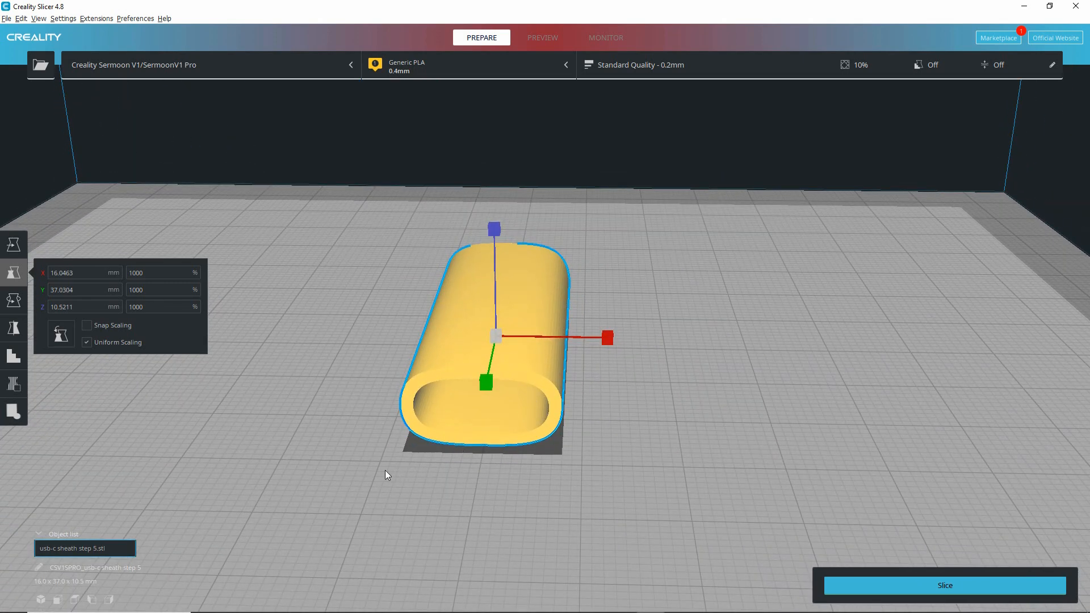
right_drag(385, 471, 308, 466)
click(14, 244)
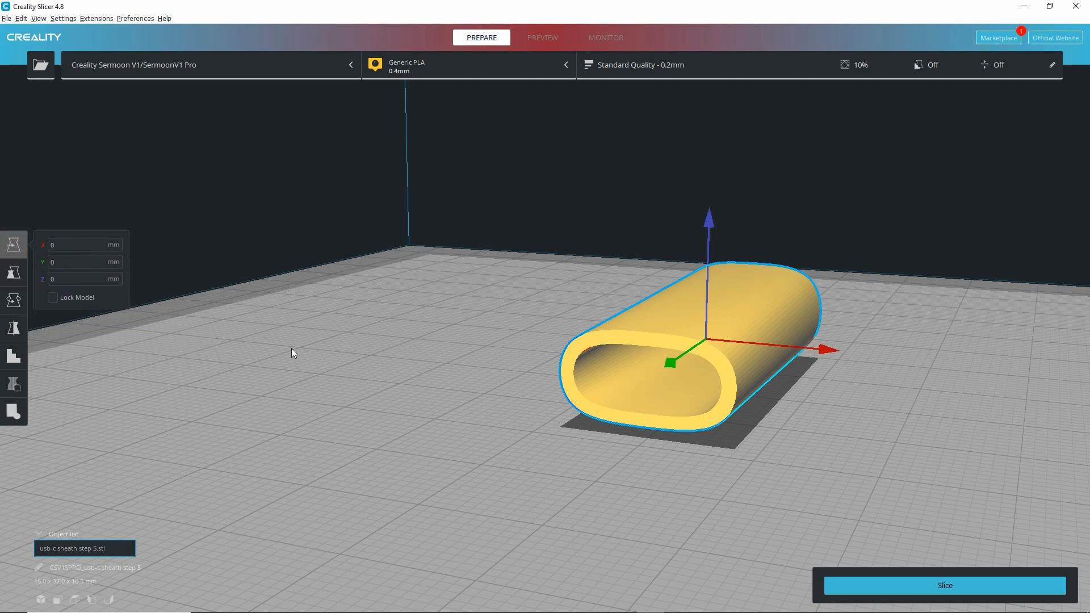
right_drag(507, 441, 603, 457)
scroll(603, 456, up, 1)
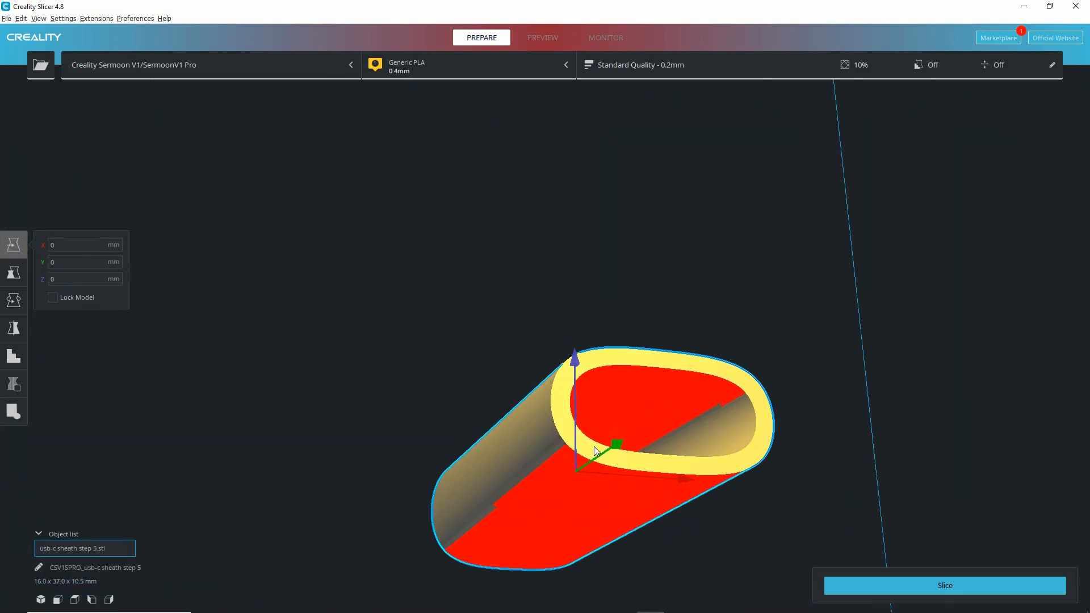
key(ctrl+2)
mouse_move(577, 437)
mouse_down()
mouse_move(531, 460)
mouse_move(458, 566)
mouse_move(725, 483)
mouse_move(526, 457)
mouse_up()
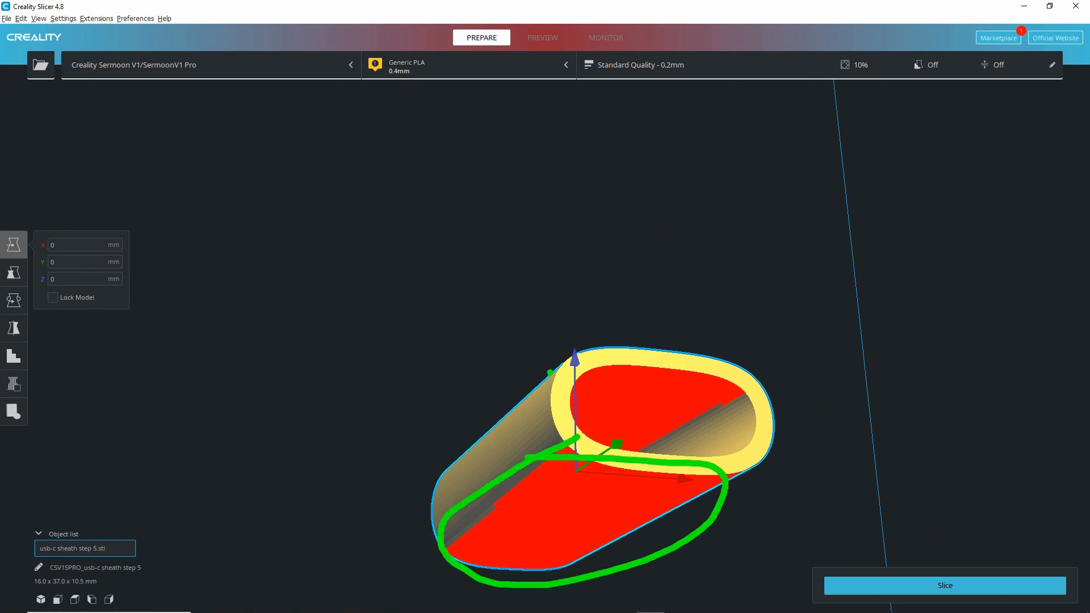
key(Escape)
Examine the sheath from the side, comparing its end heights and the gap between its tapered underside and the build plate.
right_drag(371, 409, 598, 442)
scroll(580, 444, down, 2)
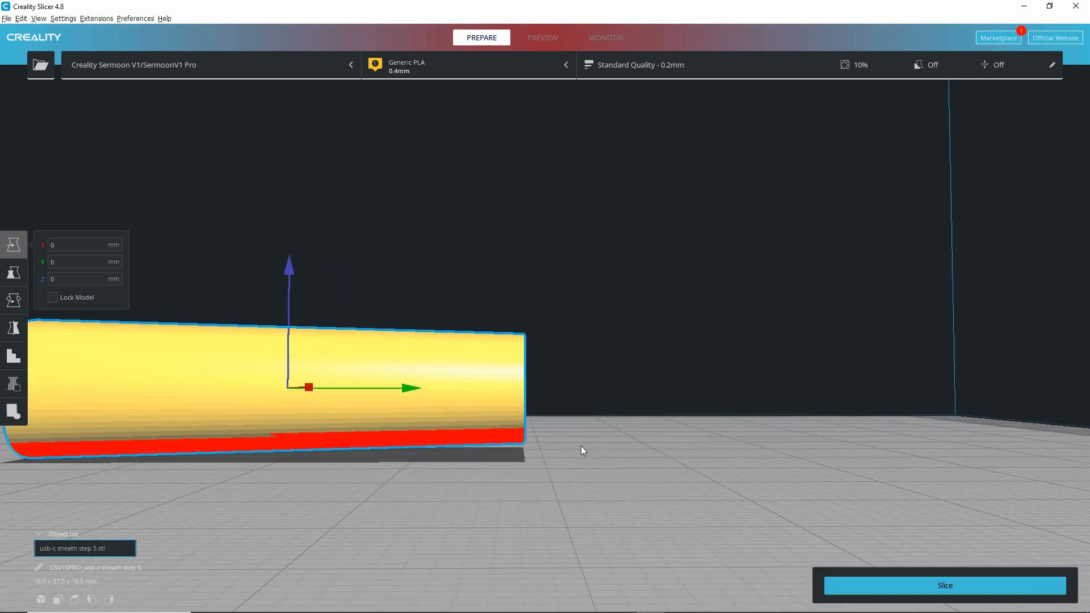
key(ctrl+2)
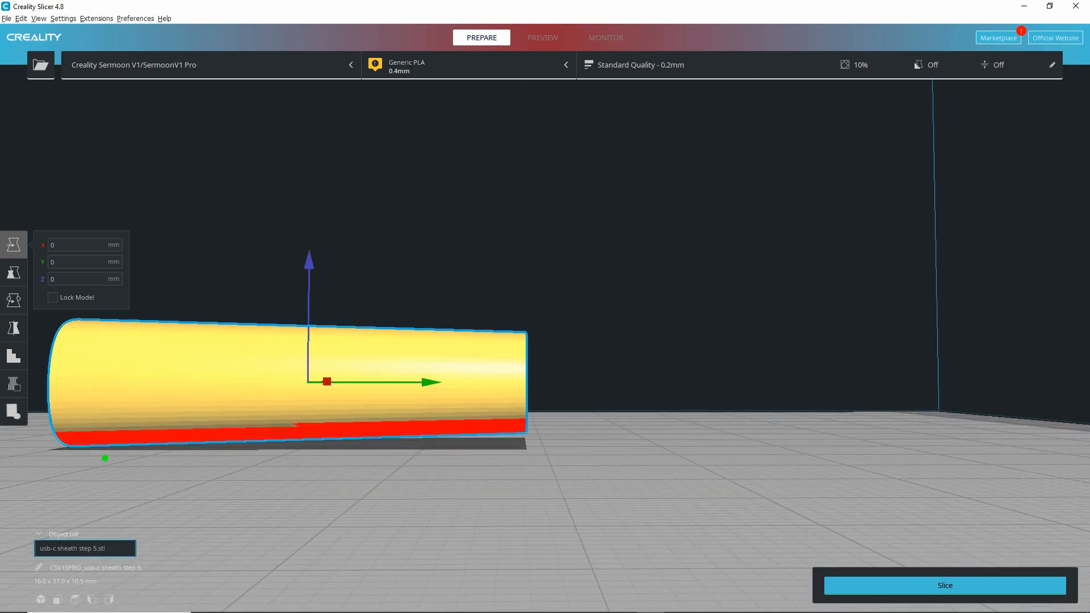
mouse_move(69, 449)
mouse_down()
mouse_move(507, 453)
mouse_move(522, 435)
mouse_up()
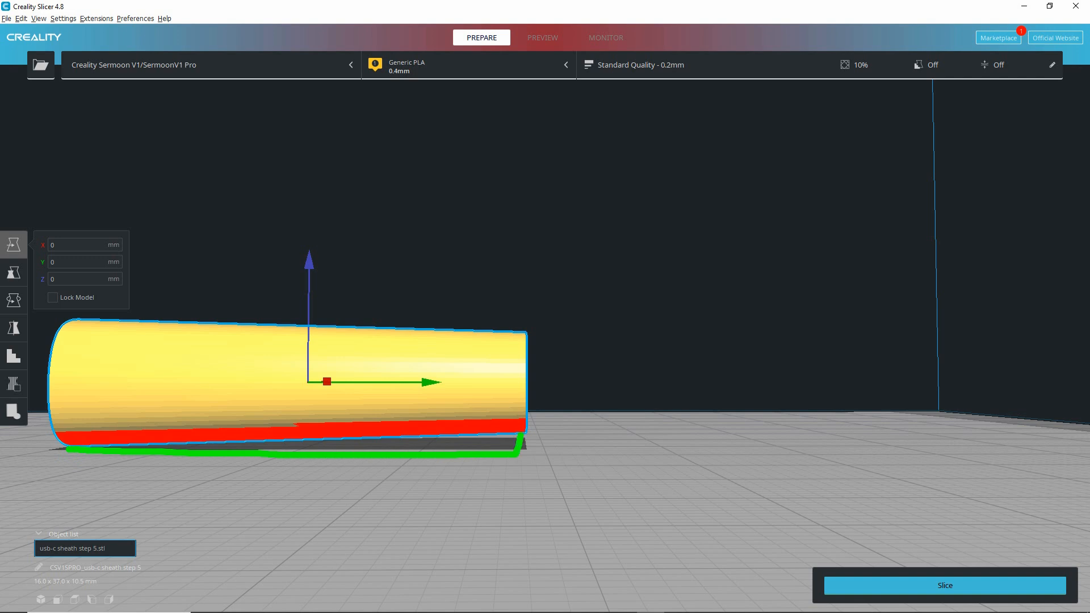
drag(535, 391, 560, 383)
drag(33, 338, 42, 356)
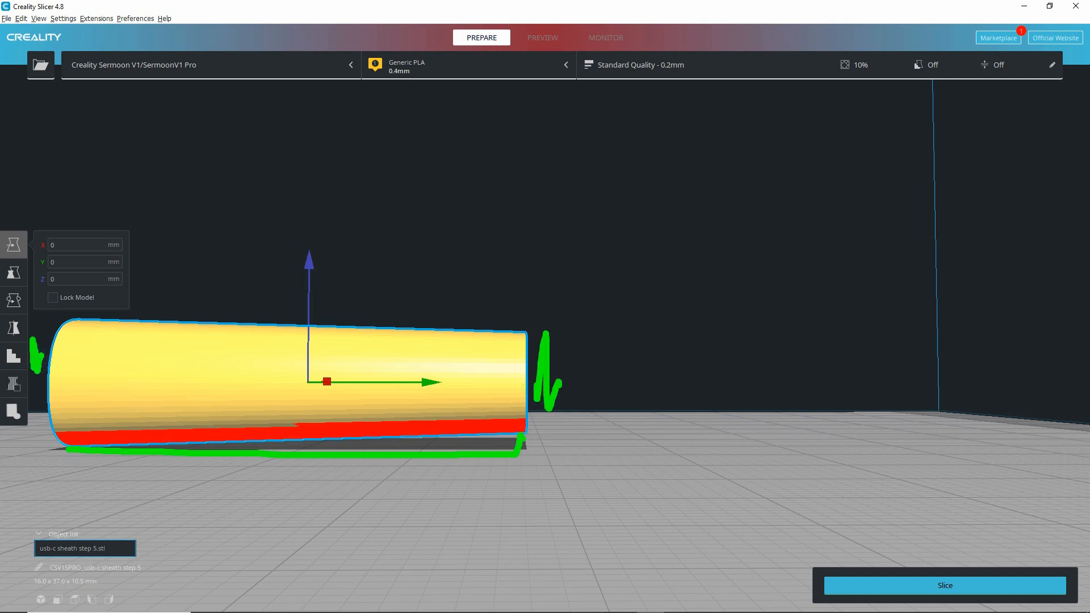
mouse_move(526, 449)
mouse_down()
mouse_move(516, 427)
mouse_move(210, 435)
mouse_up()
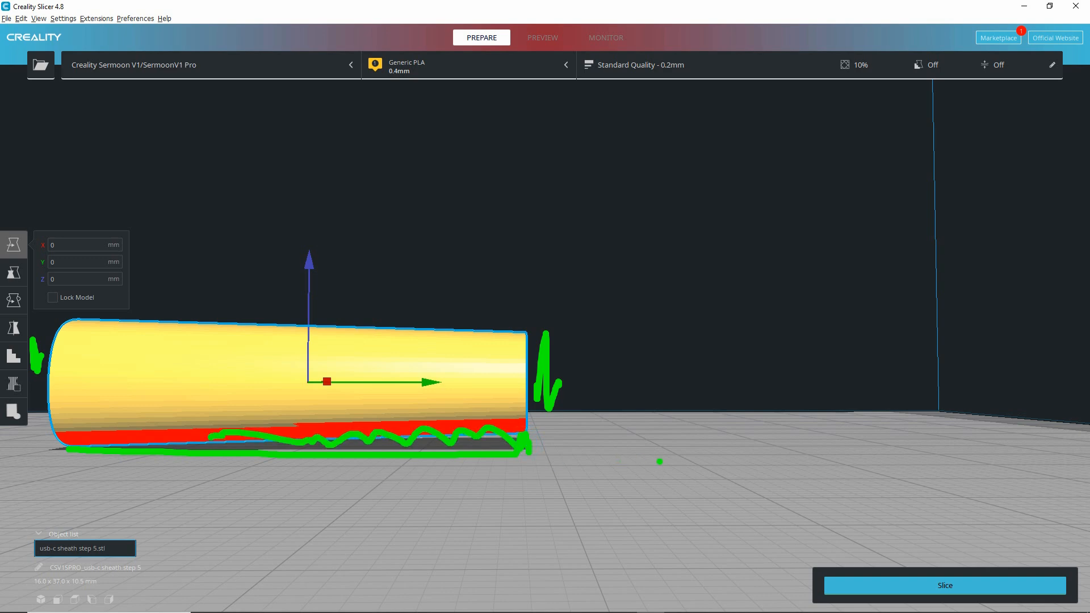
right_click(643, 460)
Inspect the sheath's open end and the lower side along its length while it lies flat.
right_drag(609, 457, 374, 463)
drag(628, 359, 653, 406)
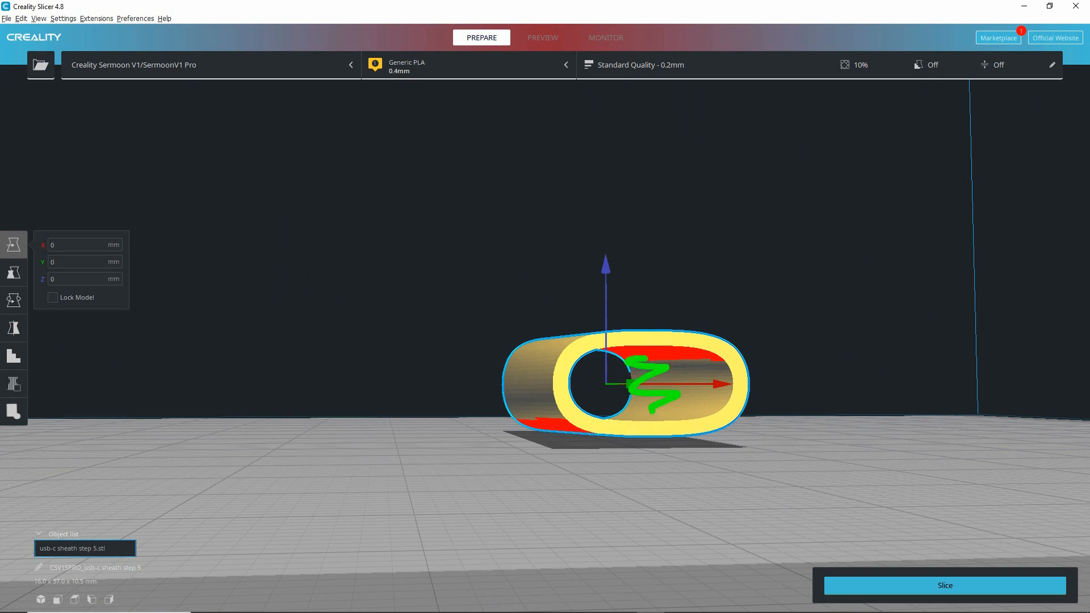
right_click(652, 410)
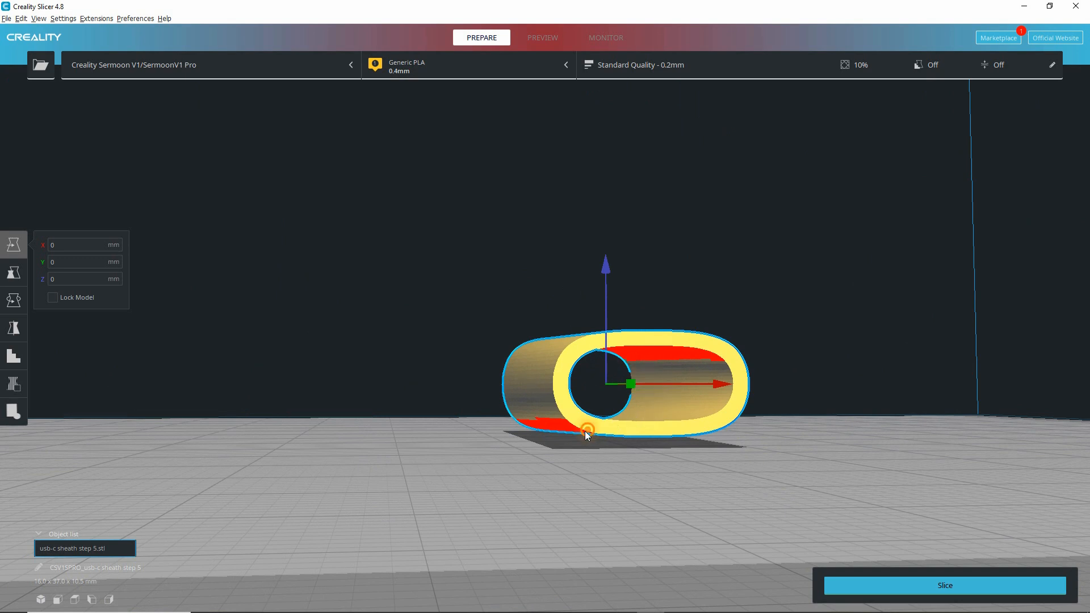
mouse_move(586, 433)
right_down()
mouse_move(424, 441)
mouse_move(414, 462)
right_up()
right_drag(720, 450, 590, 453)
scroll(566, 477, down, 3)
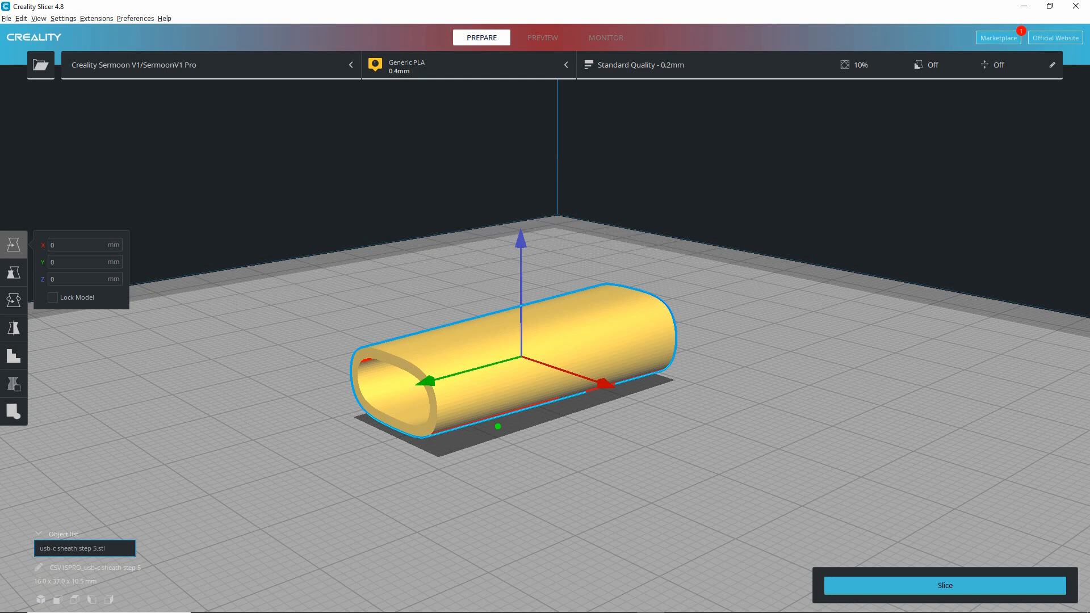
mouse_move(434, 425)
mouse_down()
mouse_move(710, 350)
mouse_move(397, 423)
mouse_move(695, 340)
mouse_move(401, 418)
mouse_move(407, 398)
mouse_move(689, 327)
mouse_move(372, 407)
mouse_up()
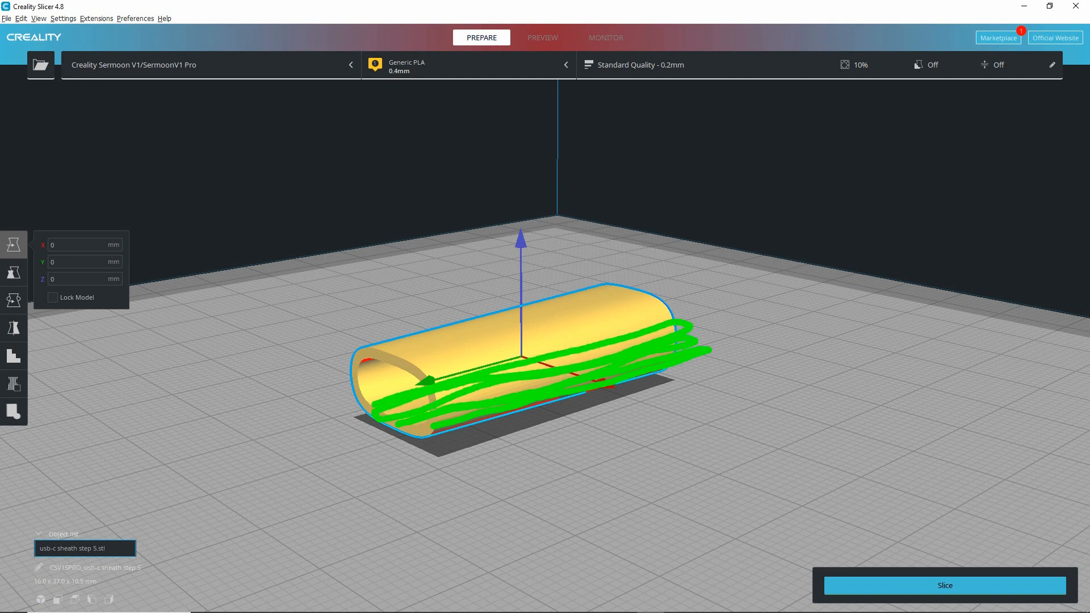
key(Escape)
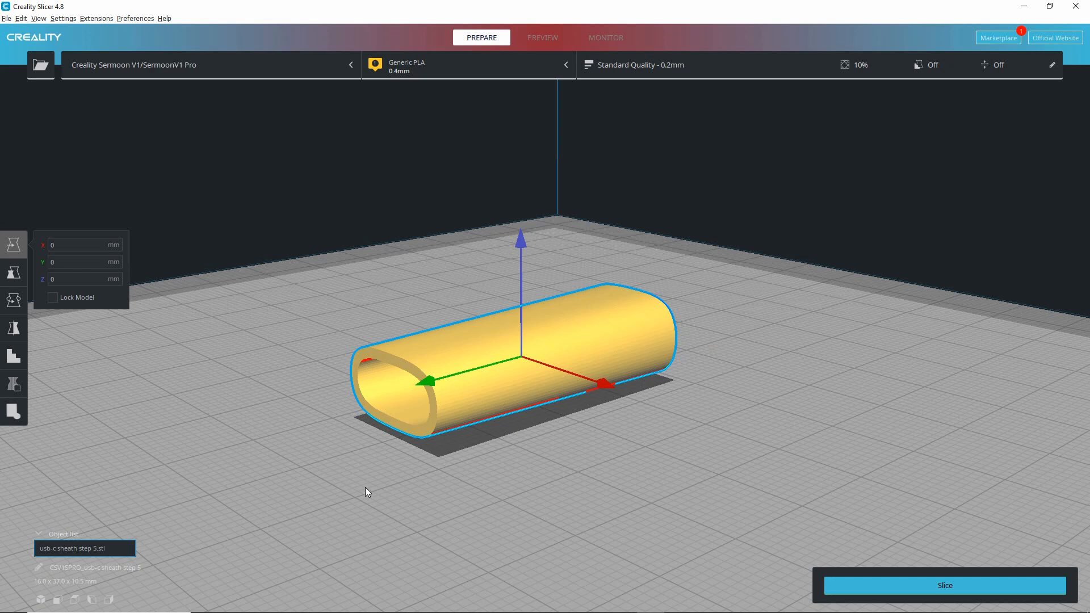
Examine the sheath's opening in the vertical direction and how the layers run along its side.
right_drag(366, 487, 607, 469)
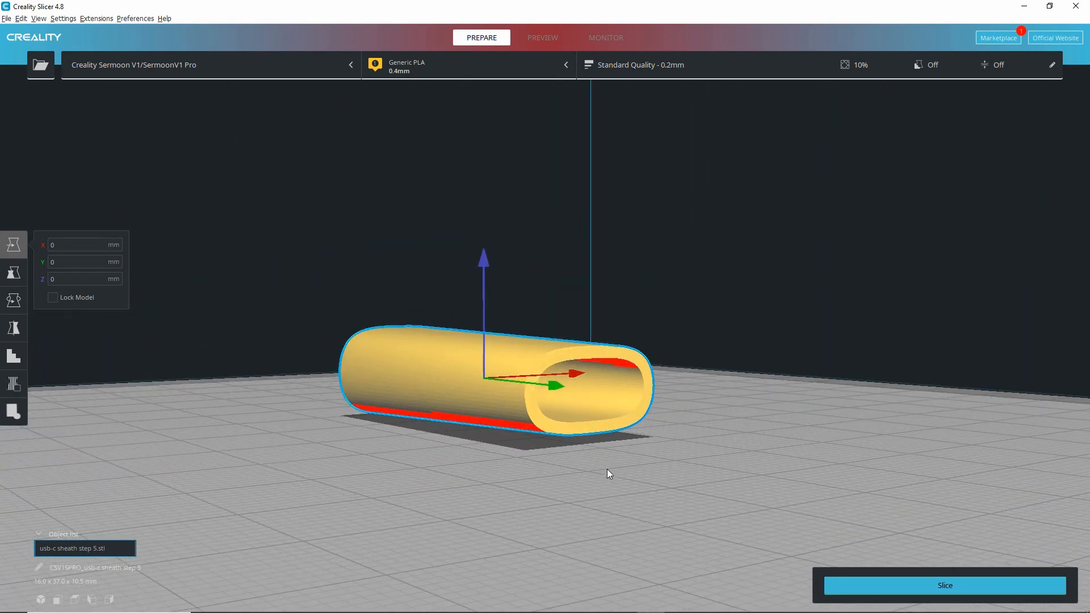
mouse_move(594, 375)
mouse_down()
mouse_move(599, 281)
mouse_move(624, 303)
mouse_up()
drag(595, 409, 596, 514)
mouse_move(580, 480)
mouse_down()
mouse_move(593, 516)
mouse_move(636, 476)
mouse_up()
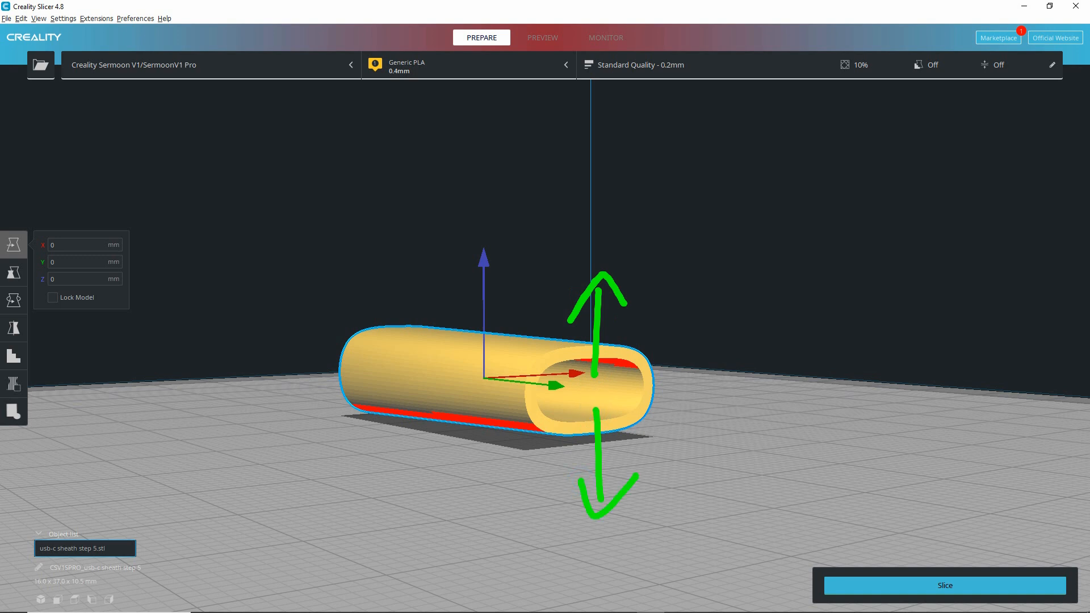
mouse_move(346, 373)
mouse_down()
mouse_move(516, 375)
mouse_move(516, 387)
mouse_up()
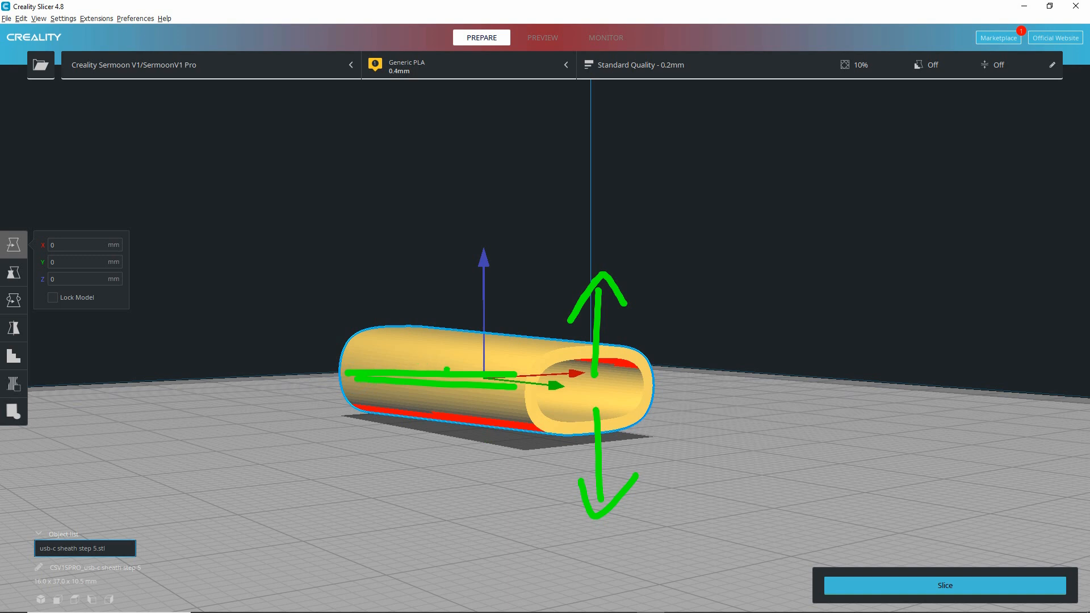
mouse_move(370, 371)
mouse_down()
mouse_move(417, 368)
mouse_move(469, 391)
mouse_move(499, 375)
mouse_up()
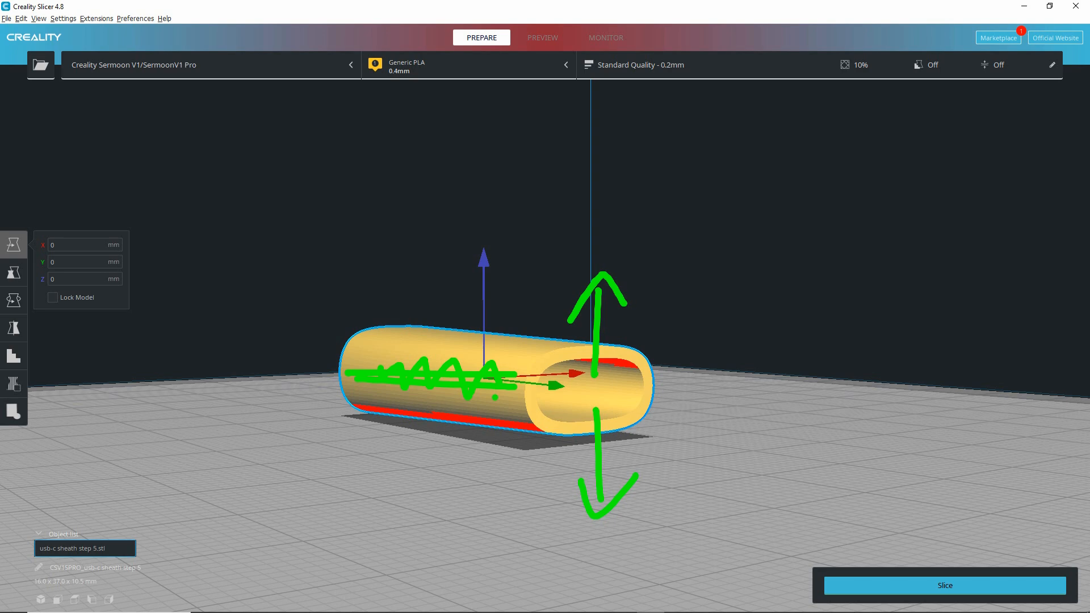
key(Escape)
Rotate the sheath 90 degrees about the X axis so it stands upright on its end, keeping Snap Rotation enabled.
mouse_move(577, 430)
right_down()
mouse_move(539, 449)
mouse_move(341, 459)
right_up()
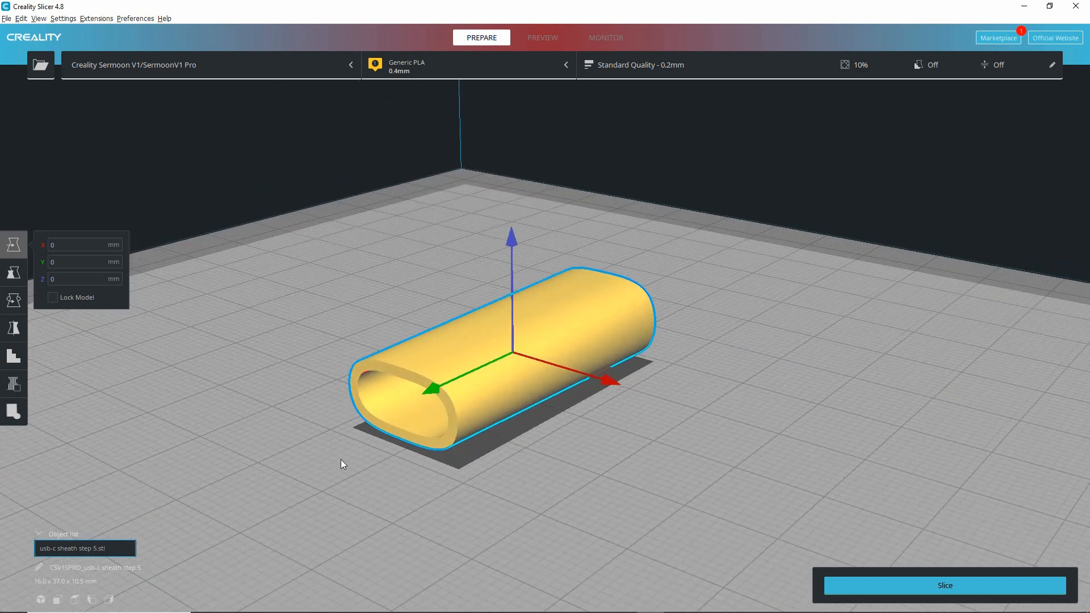
key(ctrl+2)
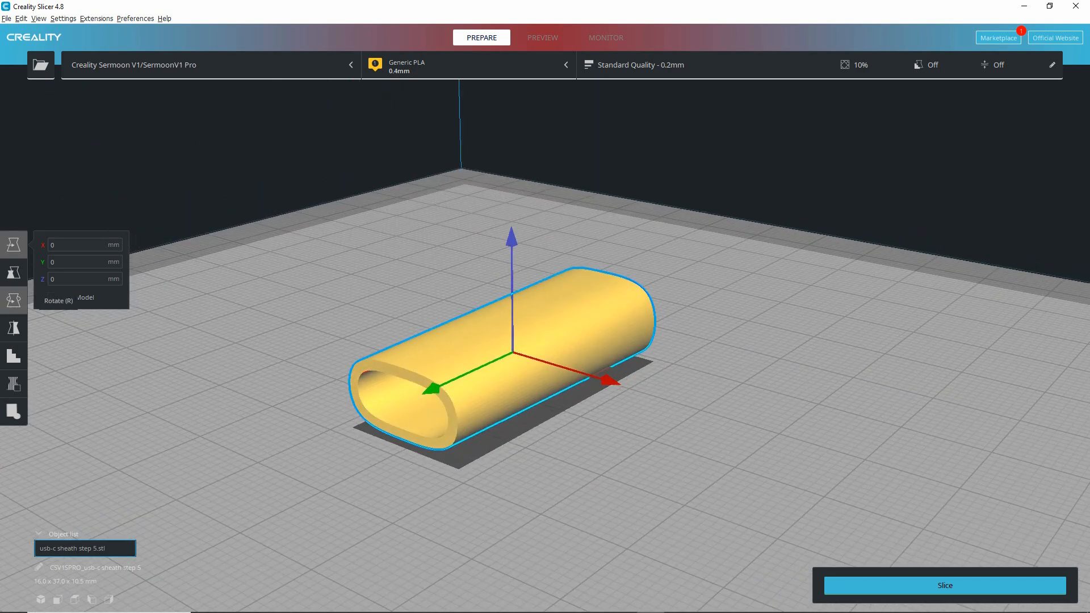
mouse_move(12, 289)
mouse_down()
mouse_move(11, 312)
mouse_move(5, 287)
mouse_up()
key(Escape)
click(17, 305)
right_drag(349, 508, 367, 360)
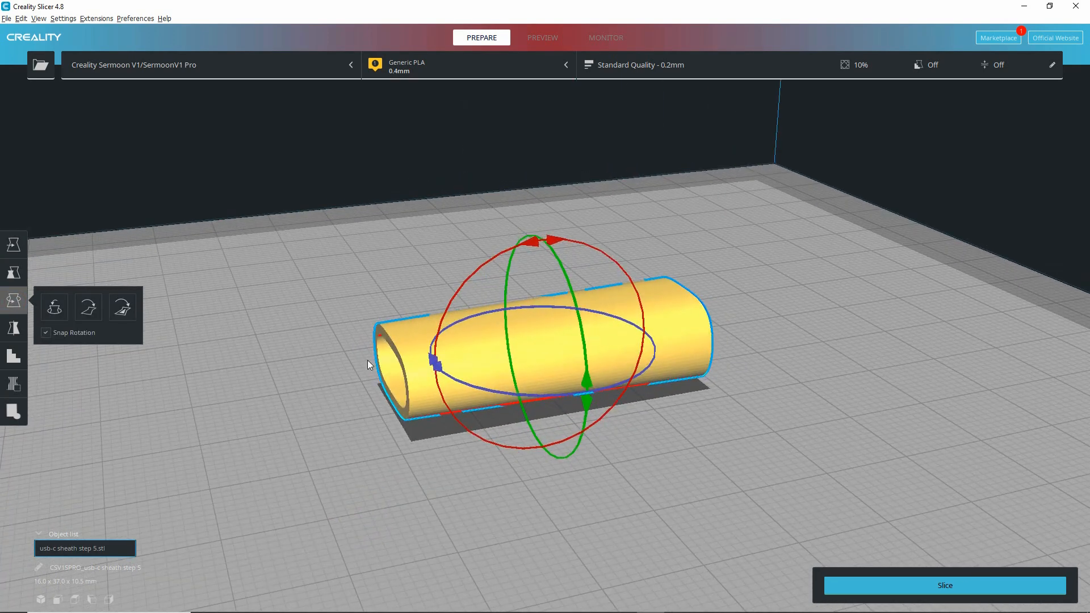
drag(454, 294, 652, 236)
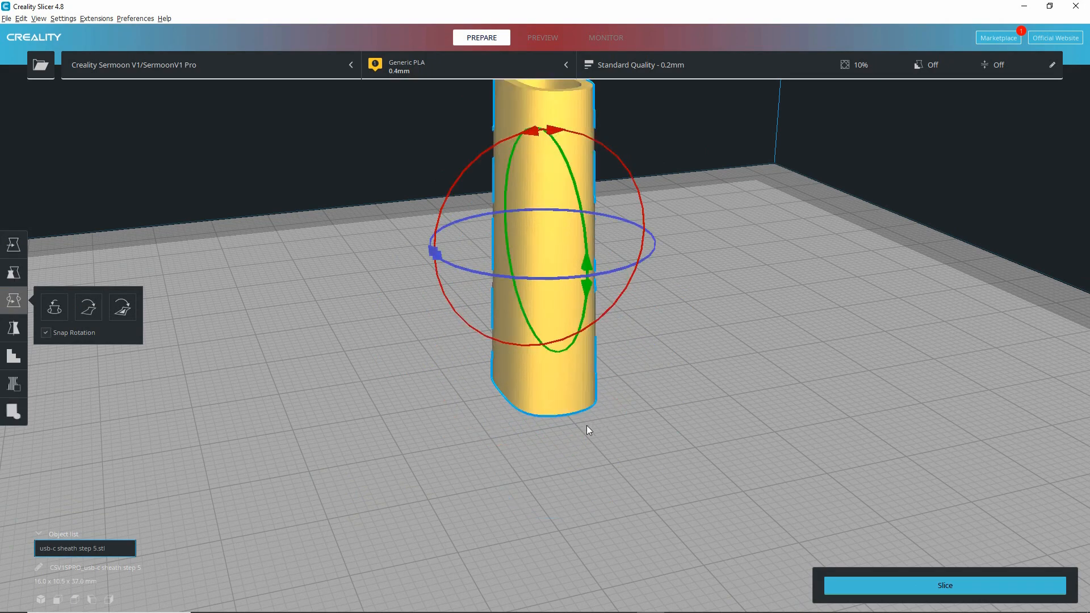
Inspect the upright sheath from below and around its sides, checking how its end rests on the build plate.
right_drag(587, 426, 603, 406)
right_drag(706, 356, 630, 367)
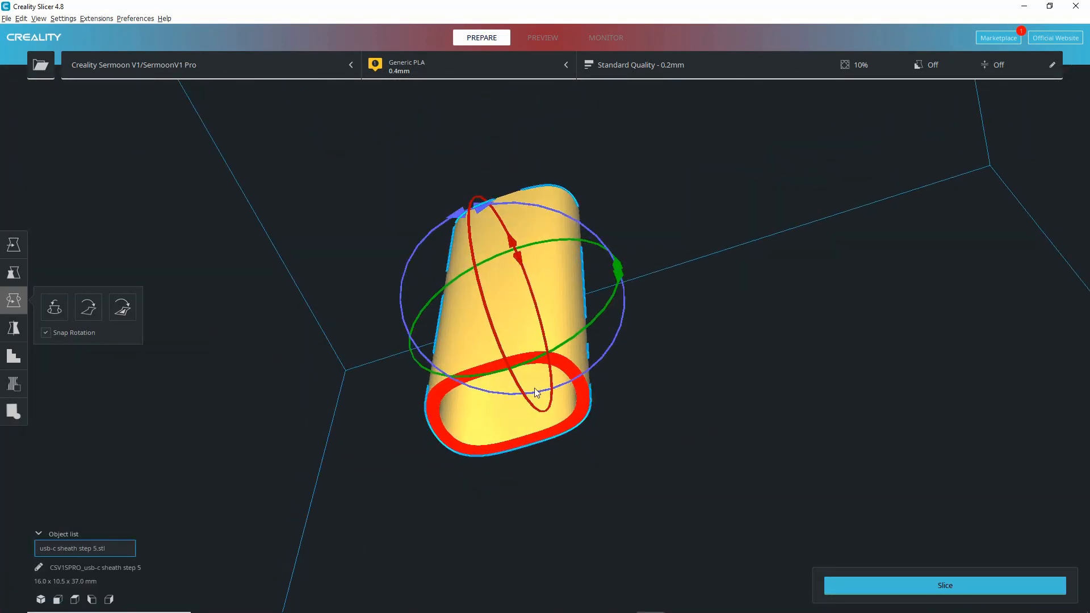
mouse_move(461, 375)
mouse_down()
mouse_move(427, 407)
mouse_move(606, 404)
mouse_move(501, 361)
mouse_move(519, 396)
mouse_up()
key(Escape)
mouse_move(659, 326)
right_down()
mouse_move(666, 418)
mouse_move(687, 441)
mouse_move(758, 468)
right_up()
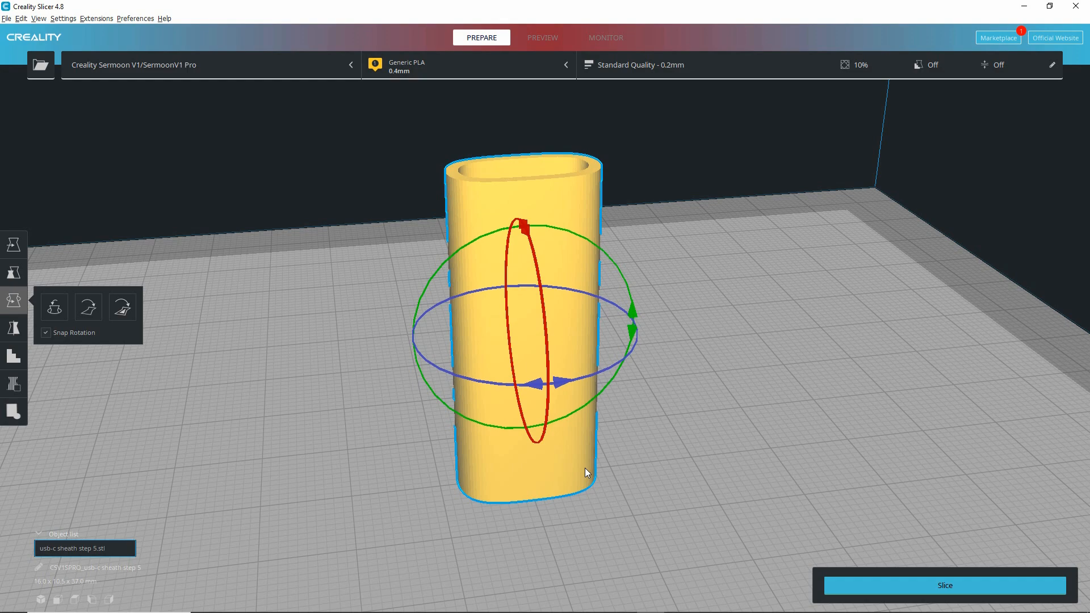
right_drag(343, 457, 571, 504)
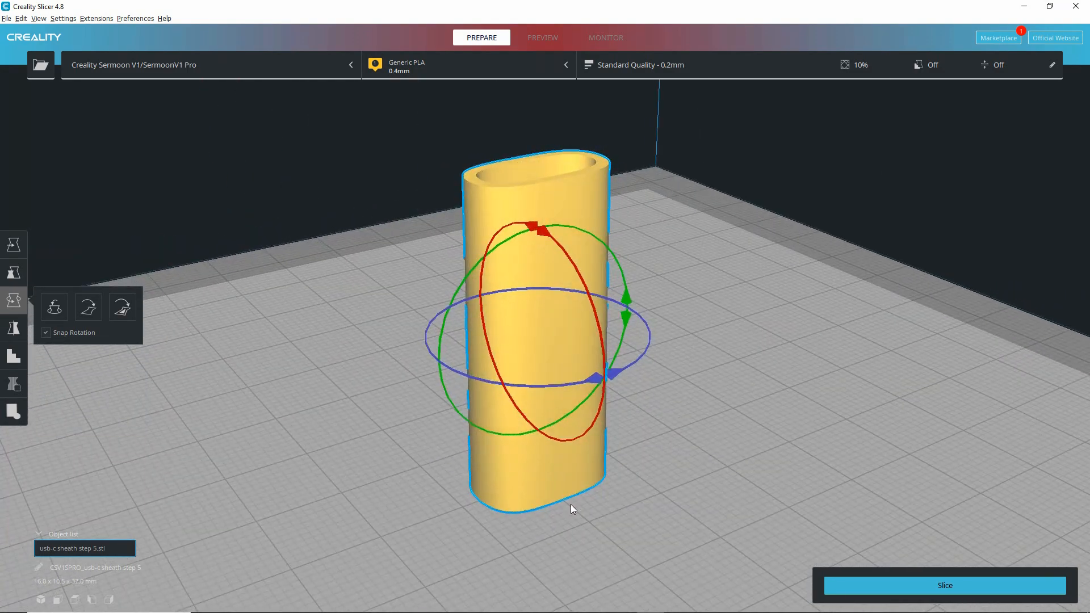
Slice the upright sheath and preview its layers, lowering the visible range to layer 26 to expose the wall structure.
click(946, 585)
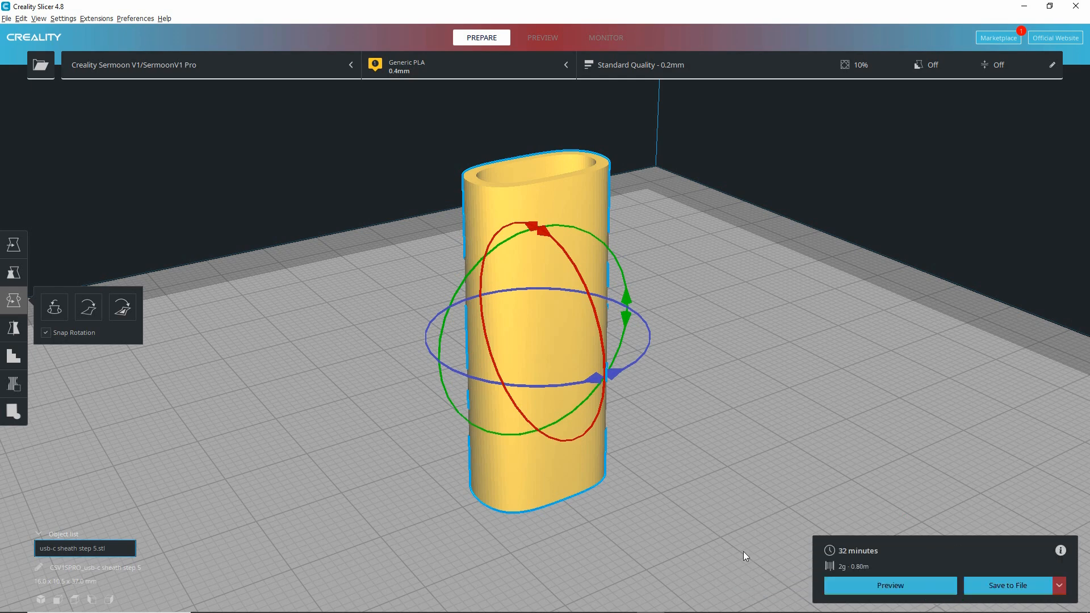
click(890, 585)
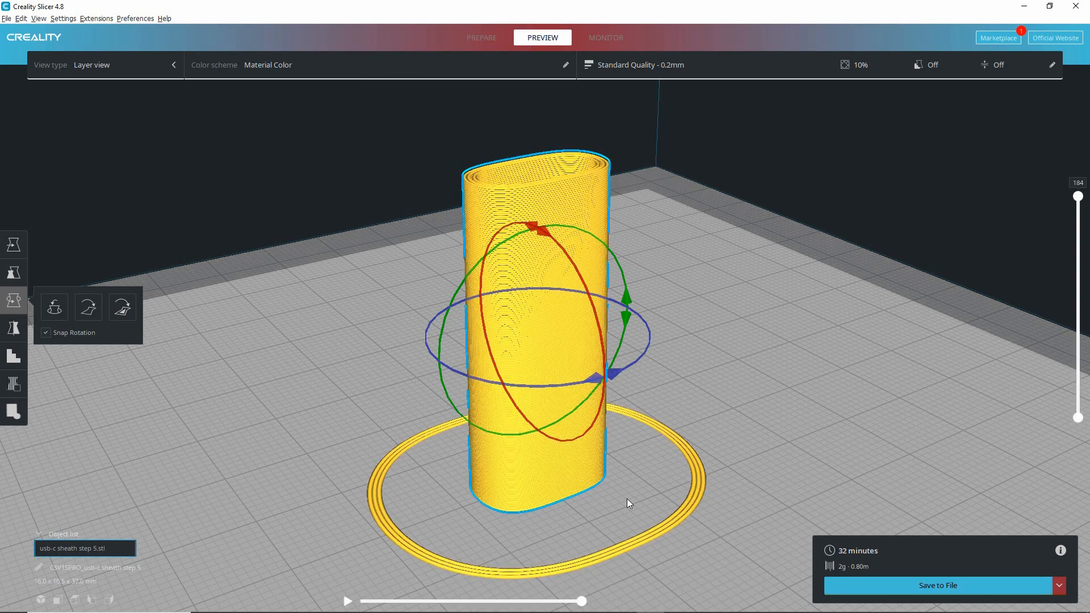
right_drag(661, 369, 623, 482)
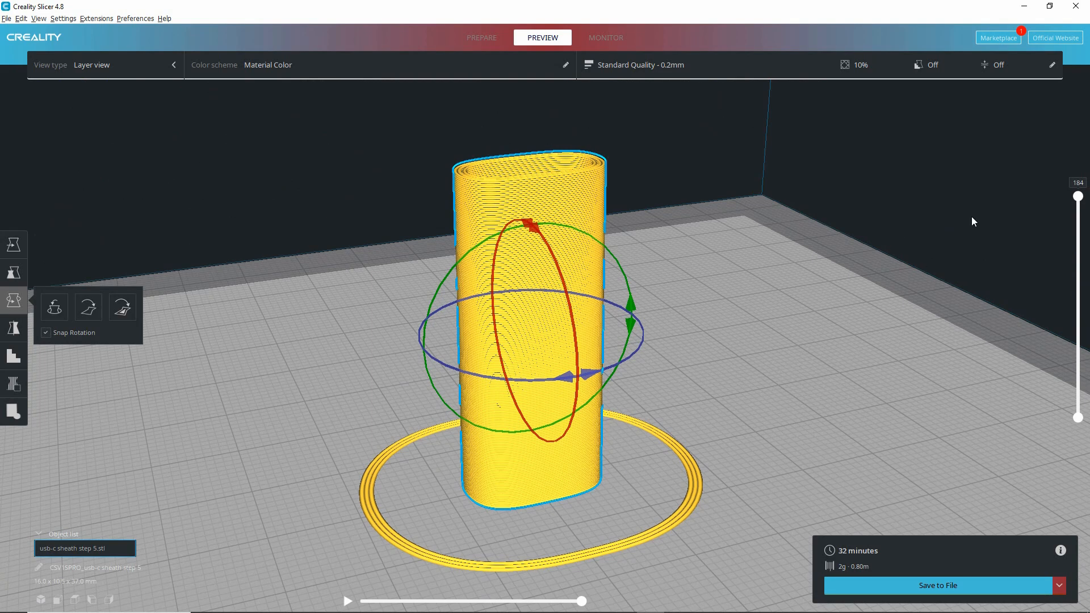
drag(1078, 196, 1077, 373)
scroll(680, 452, up, 3)
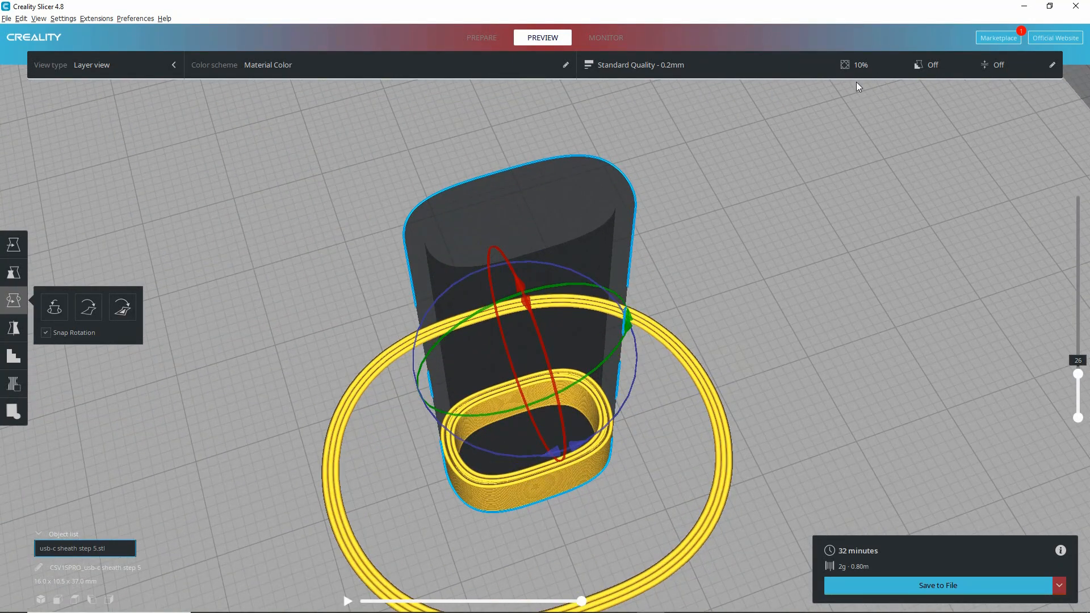
Set the infill to 100% and slice the upright sheath again.
click(856, 67)
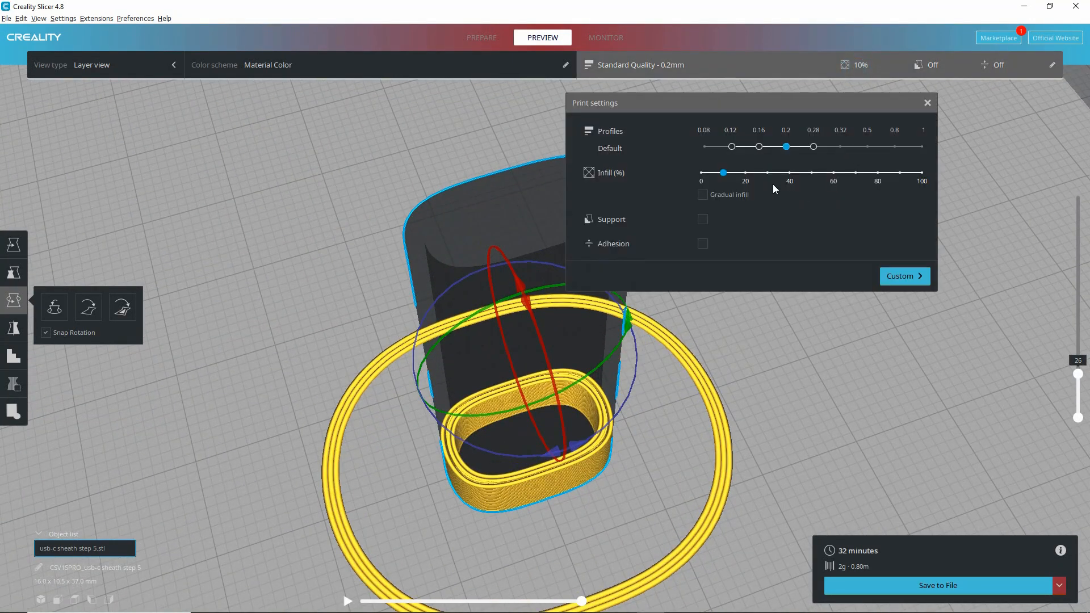
drag(723, 172, 953, 173)
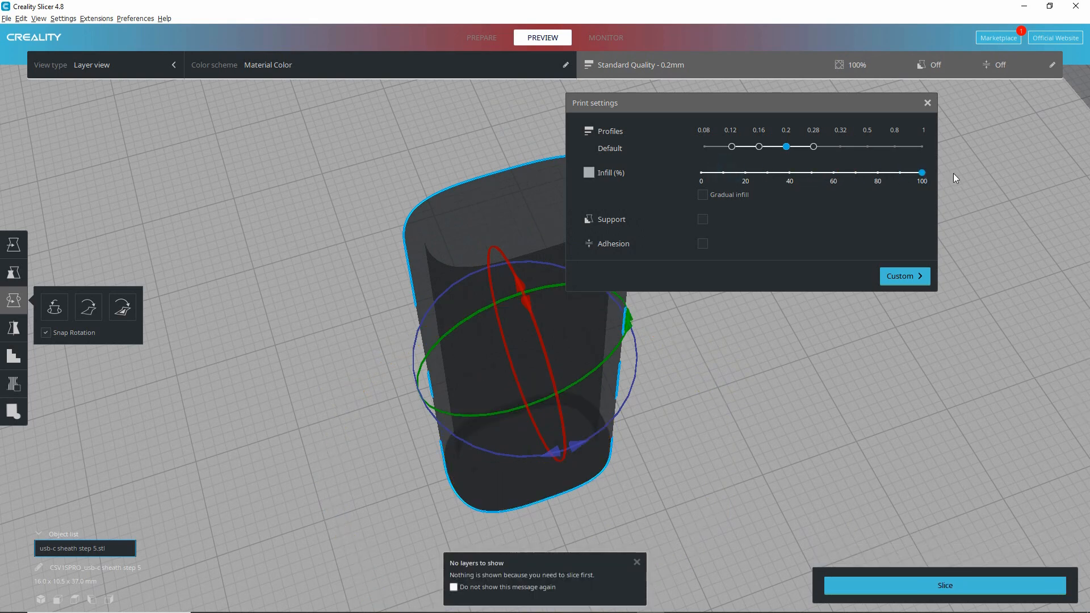
click(934, 586)
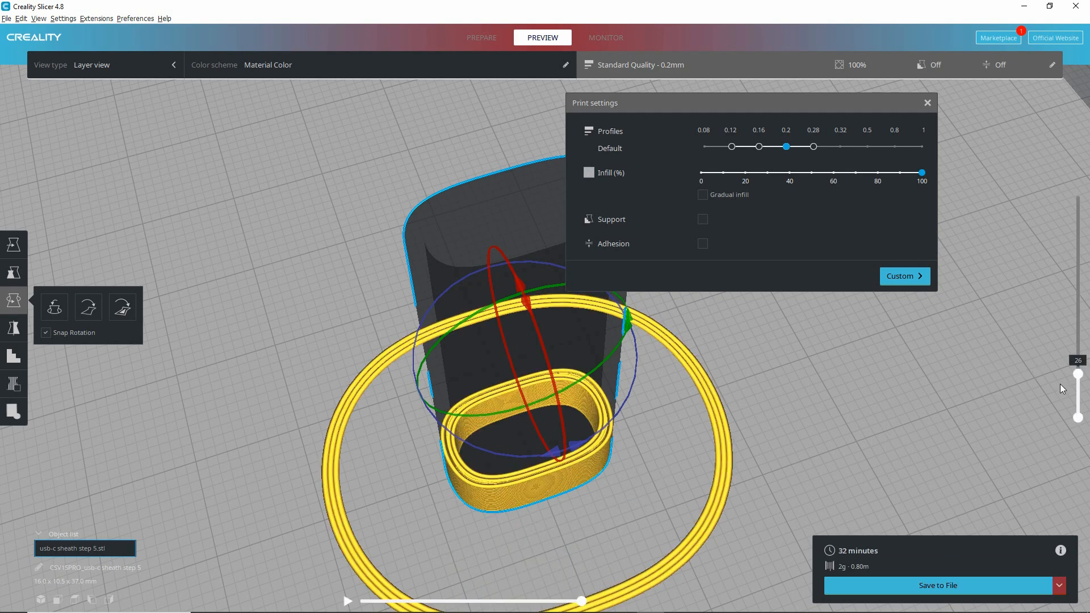
Examine the walls in the sheath's first layer, especially at both rounded sides, and restore the preview to all 184 layers.
drag(1077, 374, 1077, 417)
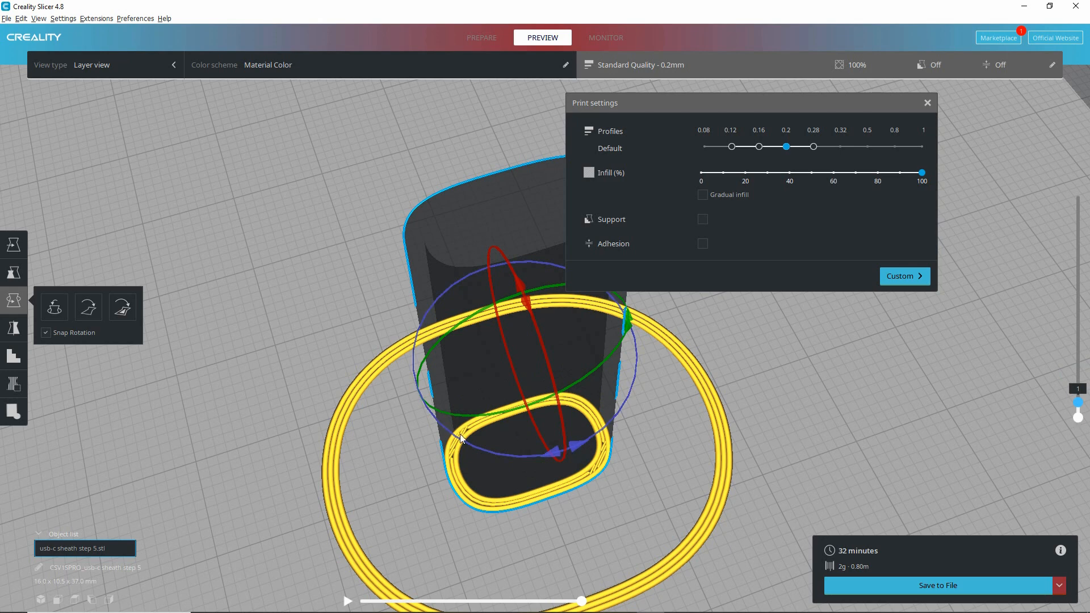
drag(457, 425, 466, 427)
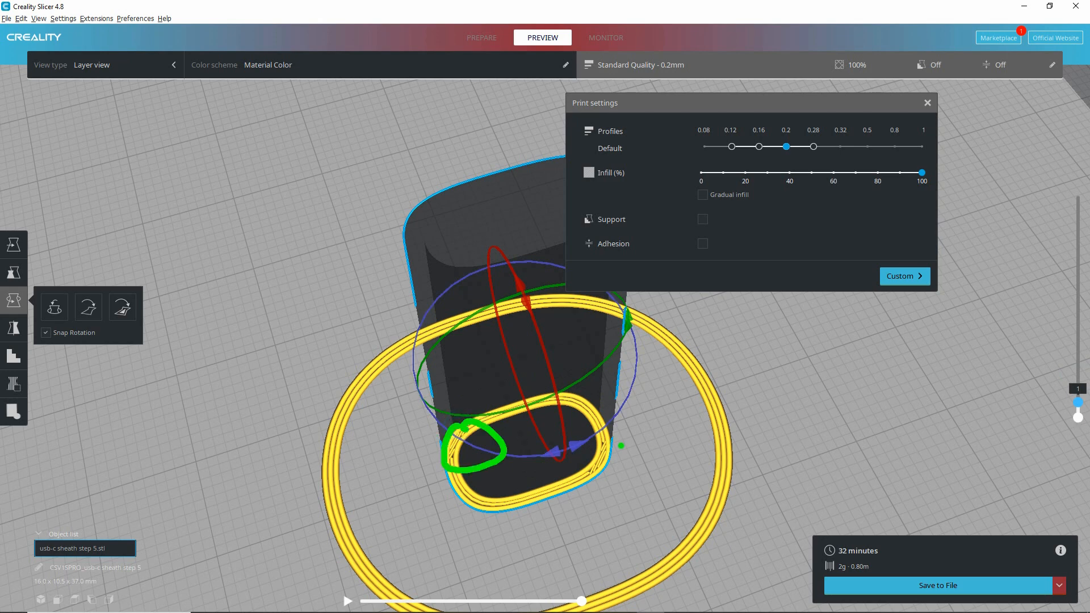
mouse_move(599, 431)
mouse_down()
mouse_move(570, 448)
mouse_move(607, 438)
mouse_up()
key(Escape)
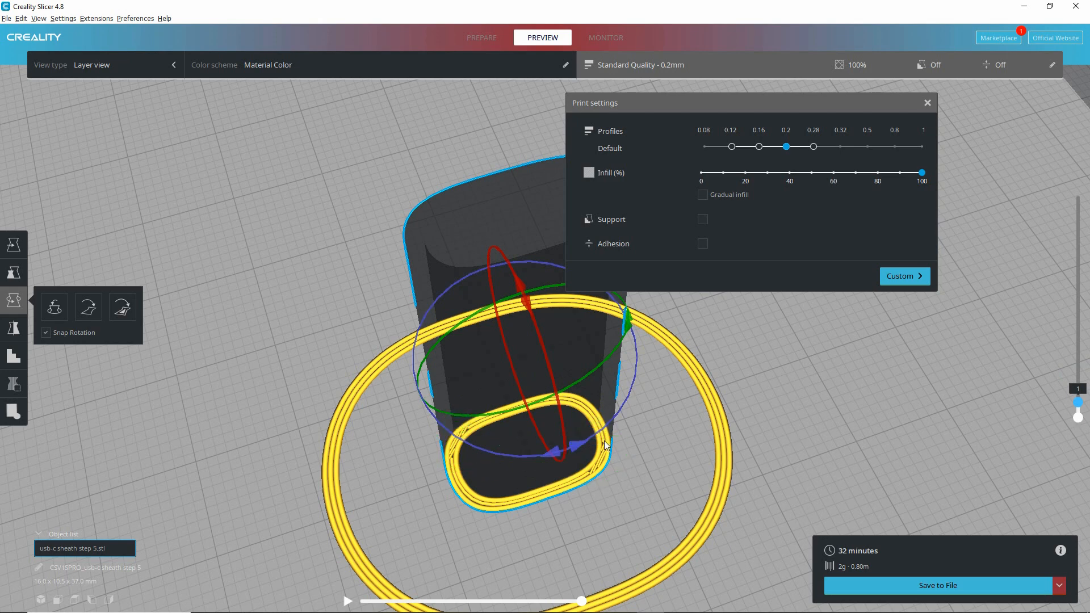
drag(1078, 402, 1085, 196)
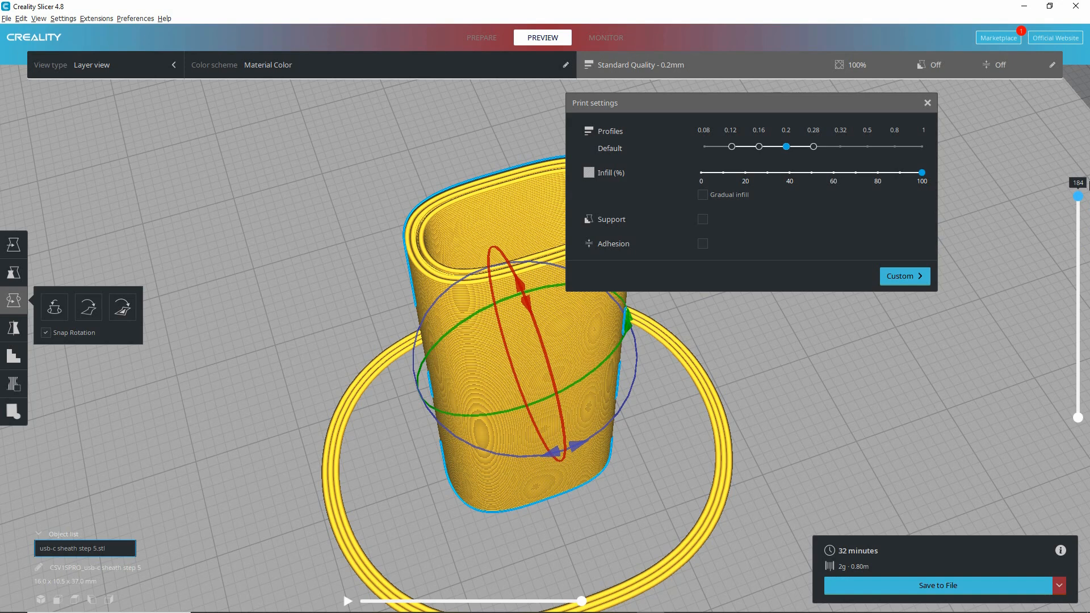
Set the infill back to 10% and re-slice the sheath, displaying every layer for comparison.
click(724, 172)
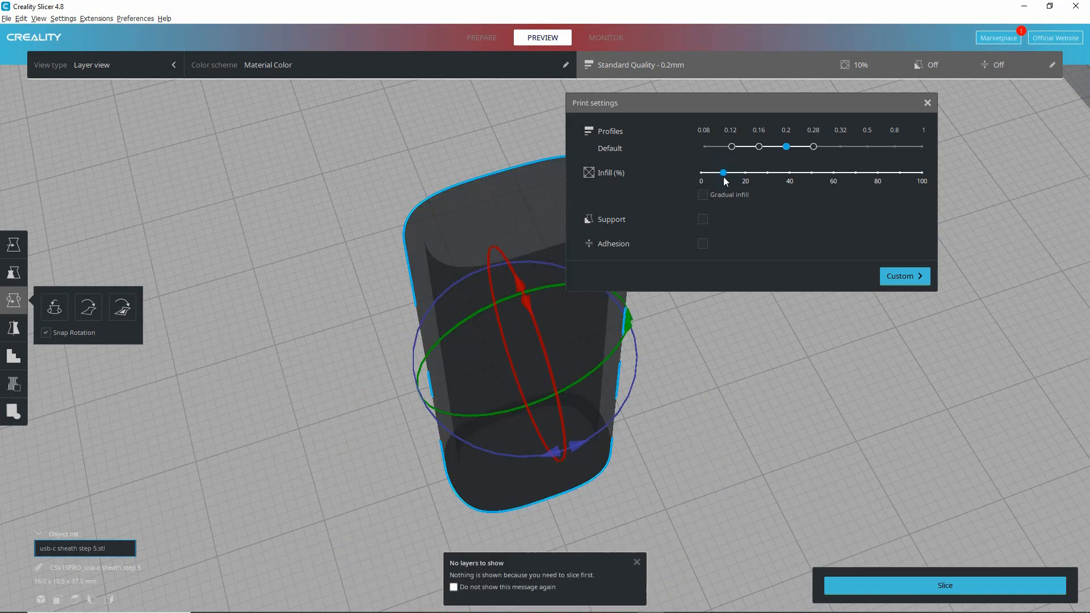
click(944, 586)
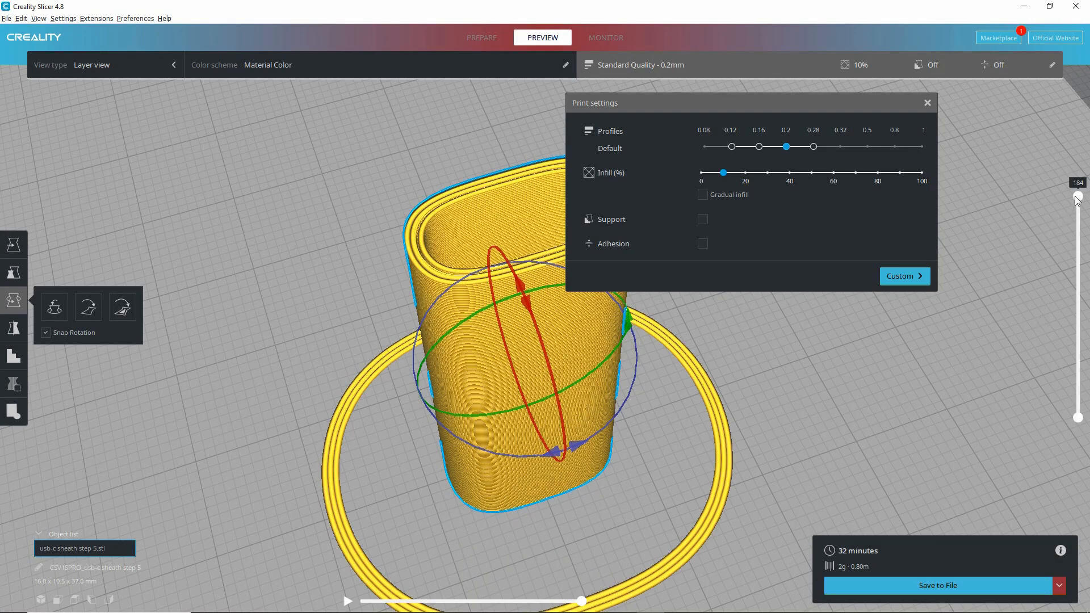
mouse_move(1077, 196)
mouse_down()
mouse_move(1071, 420)
mouse_move(1077, 190)
mouse_up()
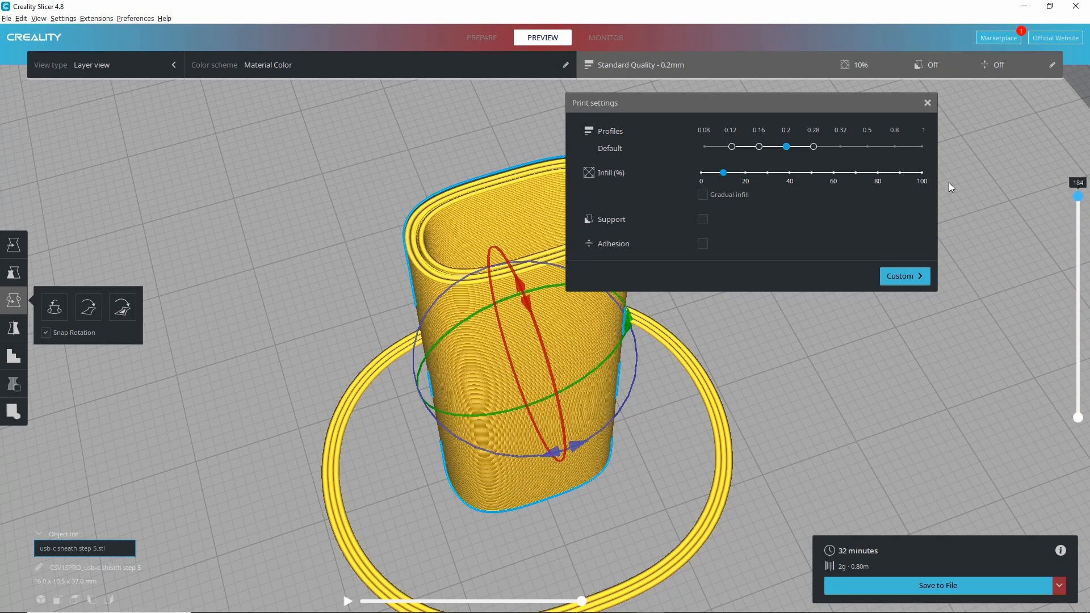
Change the infill to 100% and regenerate the sheath's slices.
click(917, 176)
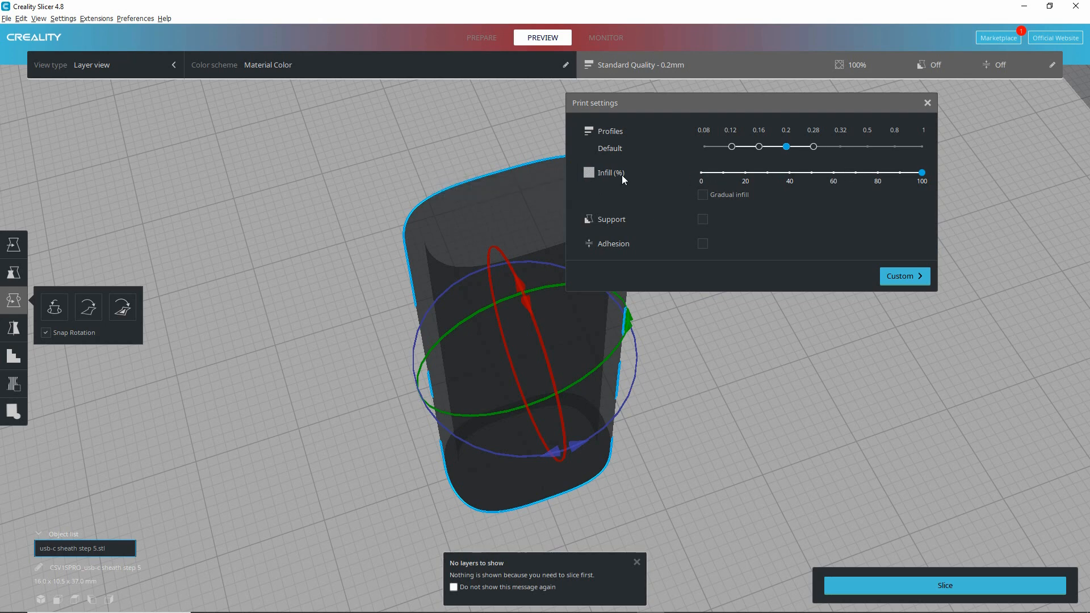
click(944, 592)
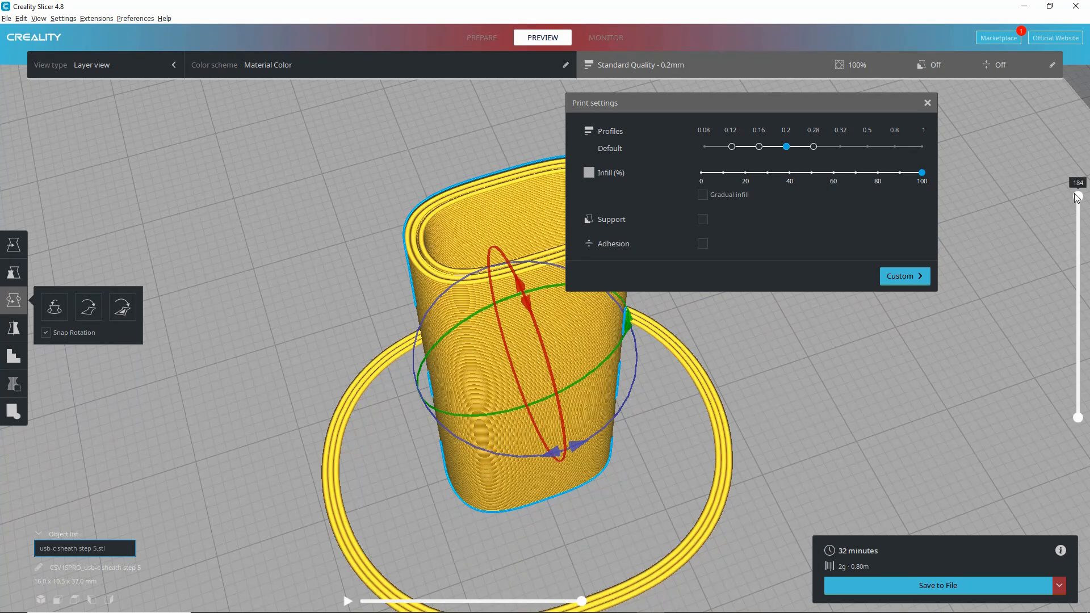
Save the sliced sheath as CSV1SPRO_usb-c sheath step 5.gcode in the 3D Printer folder under Models on drive F.
mouse_move(1077, 197)
mouse_down()
mouse_move(1073, 436)
mouse_move(1077, 197)
mouse_up()
right_drag(658, 489, 606, 477)
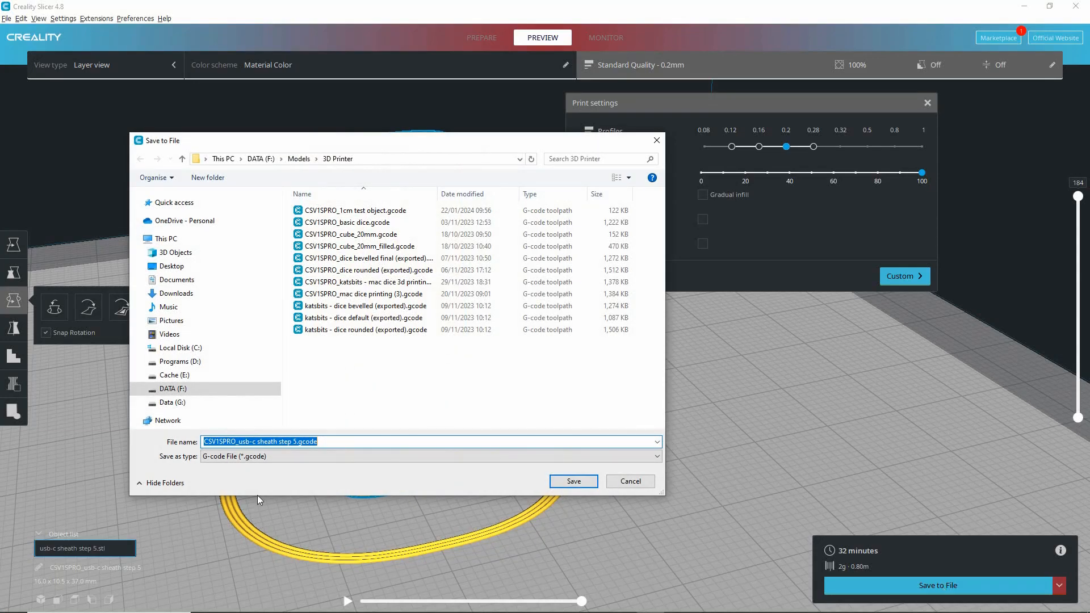
click(574, 482)
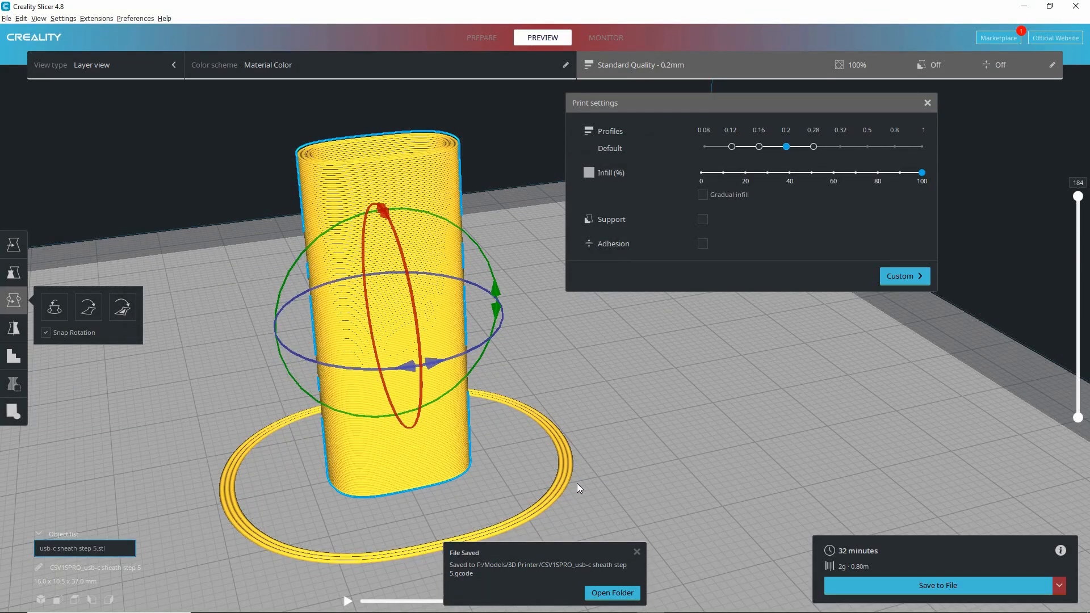
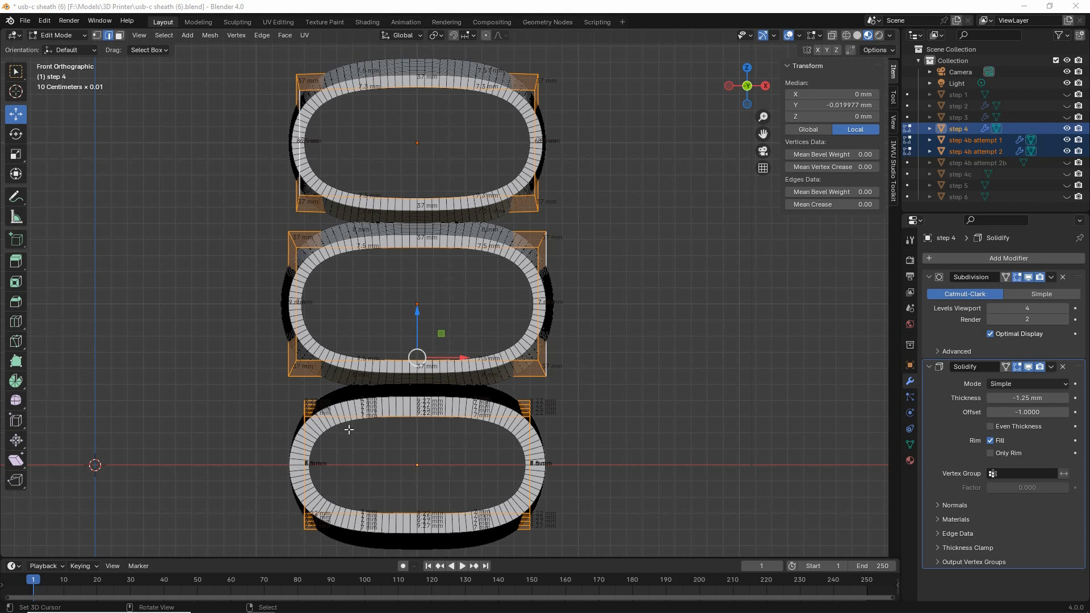
Switch to Blender and compare the end profiles and control-cage corners of step 4, attempt 1 and attempt 2 in front view.
drag(608, 465, 605, 465)
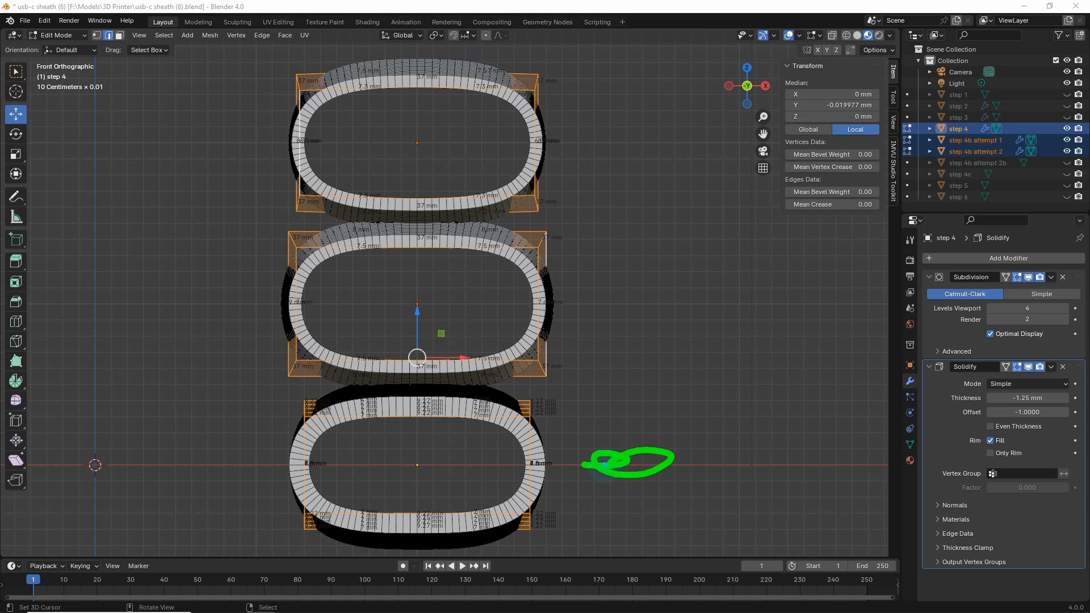
drag(597, 294, 638, 314)
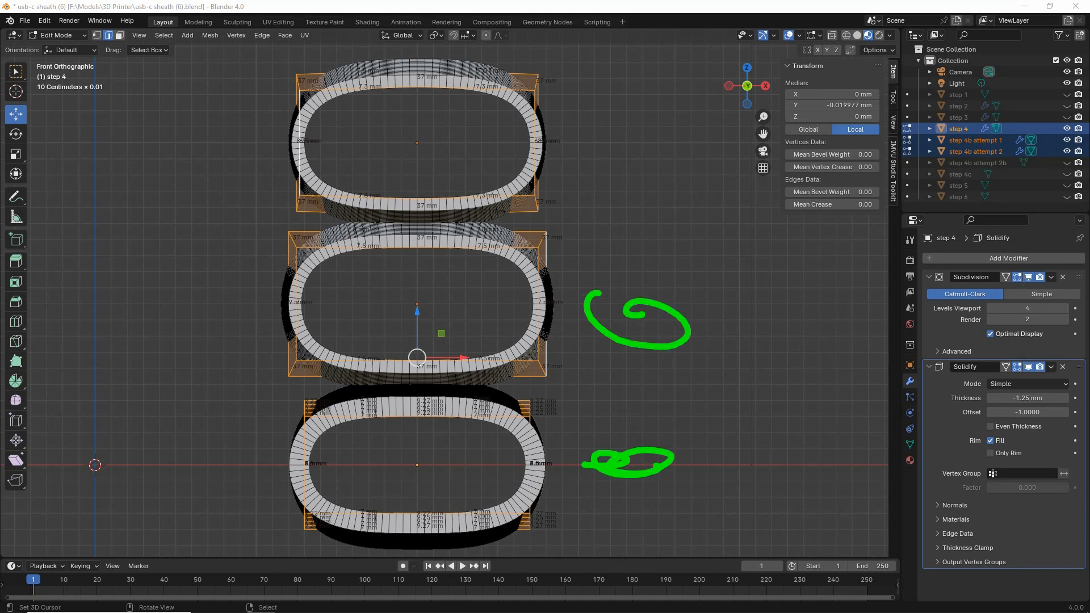
mouse_move(579, 408)
mouse_down()
mouse_move(577, 481)
mouse_move(603, 430)
mouse_move(612, 482)
mouse_up()
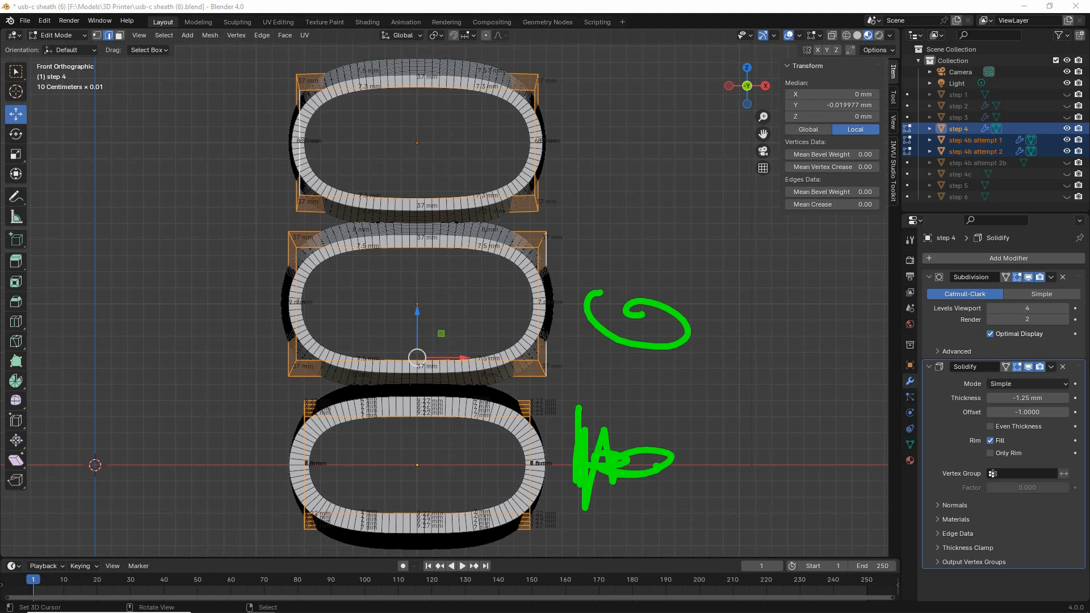
mouse_move(572, 262)
mouse_down()
mouse_move(575, 366)
mouse_move(606, 316)
mouse_up()
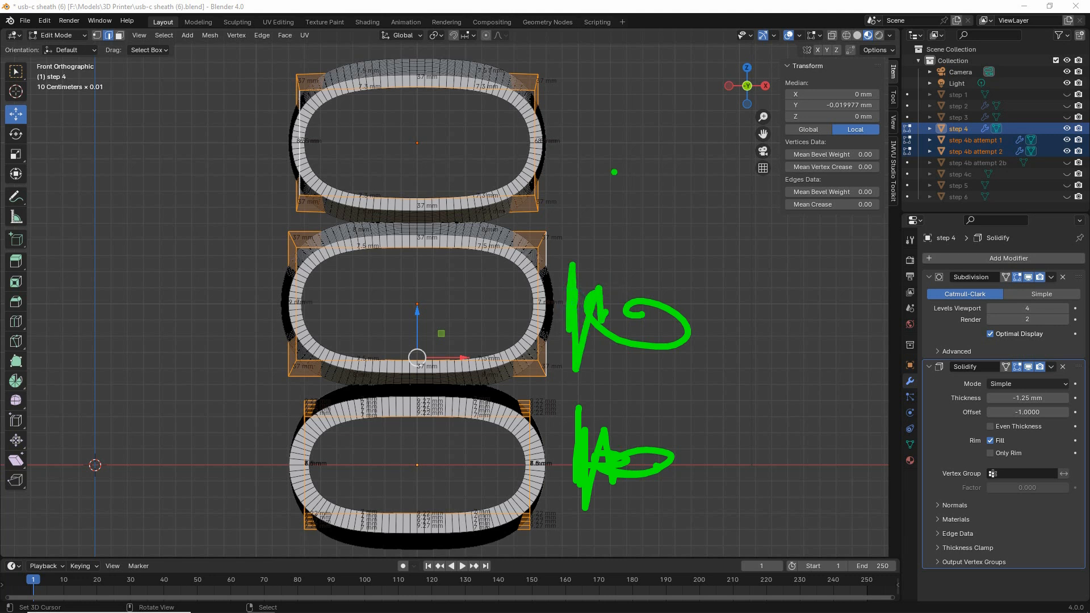
mouse_move(586, 134)
mouse_down()
mouse_move(625, 122)
mouse_move(642, 138)
mouse_up()
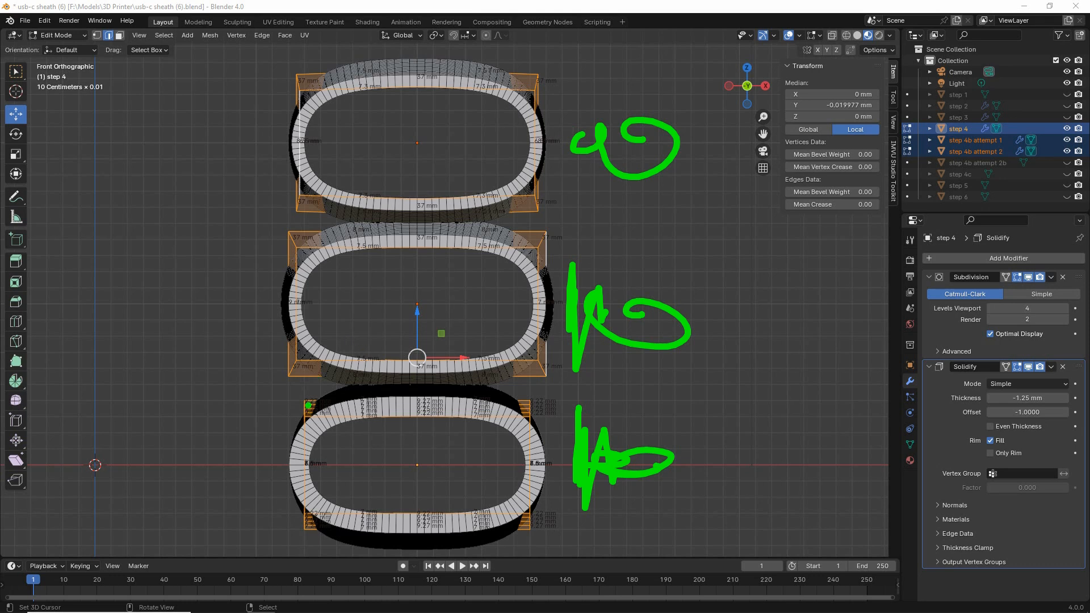
drag(305, 403, 304, 401)
drag(304, 196, 303, 214)
drag(530, 403, 528, 423)
drag(533, 194, 532, 217)
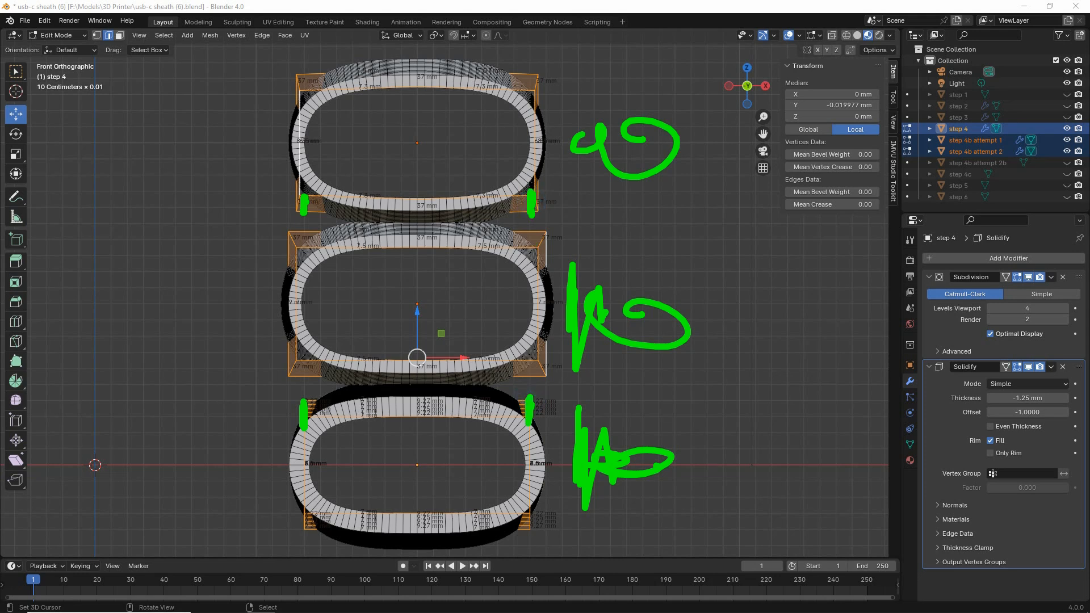
mouse_move(403, 87)
mouse_down()
mouse_move(369, 90)
mouse_move(332, 183)
mouse_move(510, 166)
mouse_move(418, 95)
mouse_up()
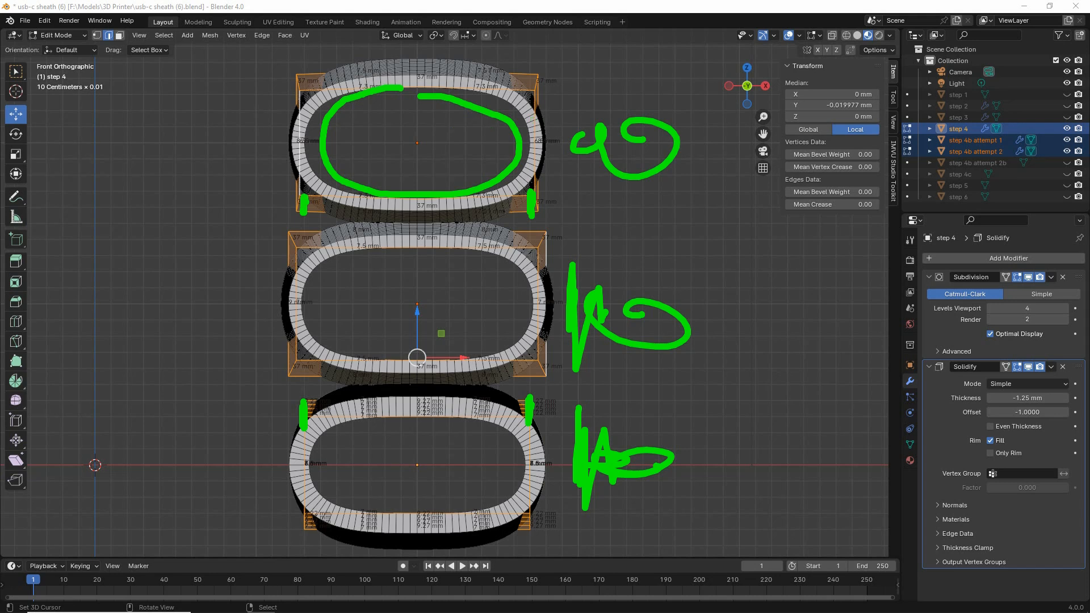
click(557, 148)
Review the Solidify settings of step 4 against the wall thickness at the side of the lowest sheath.
mouse_move(979, 324)
mouse_down()
mouse_move(962, 340)
mouse_move(969, 328)
mouse_up()
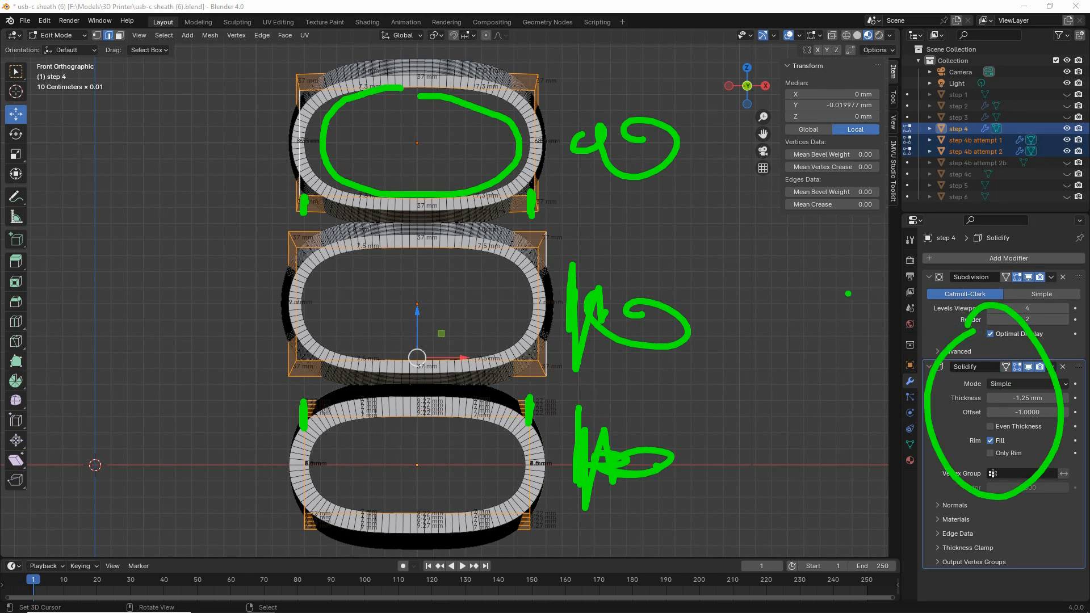
mouse_move(824, 293)
mouse_down()
mouse_move(842, 325)
mouse_move(873, 311)
mouse_up()
drag(845, 416, 886, 442)
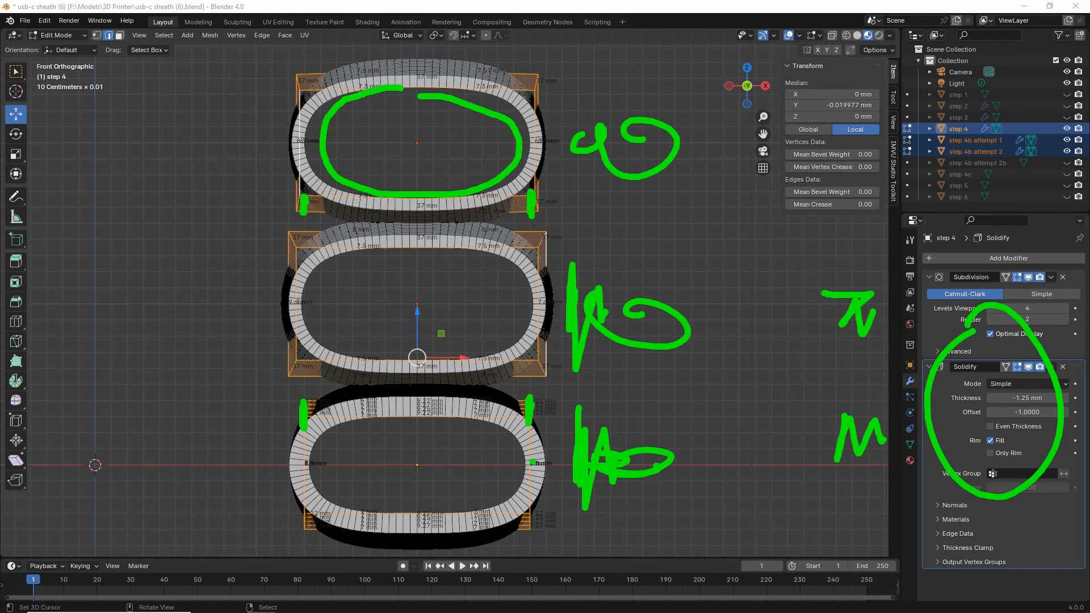
drag(534, 454, 530, 485)
drag(514, 447, 505, 489)
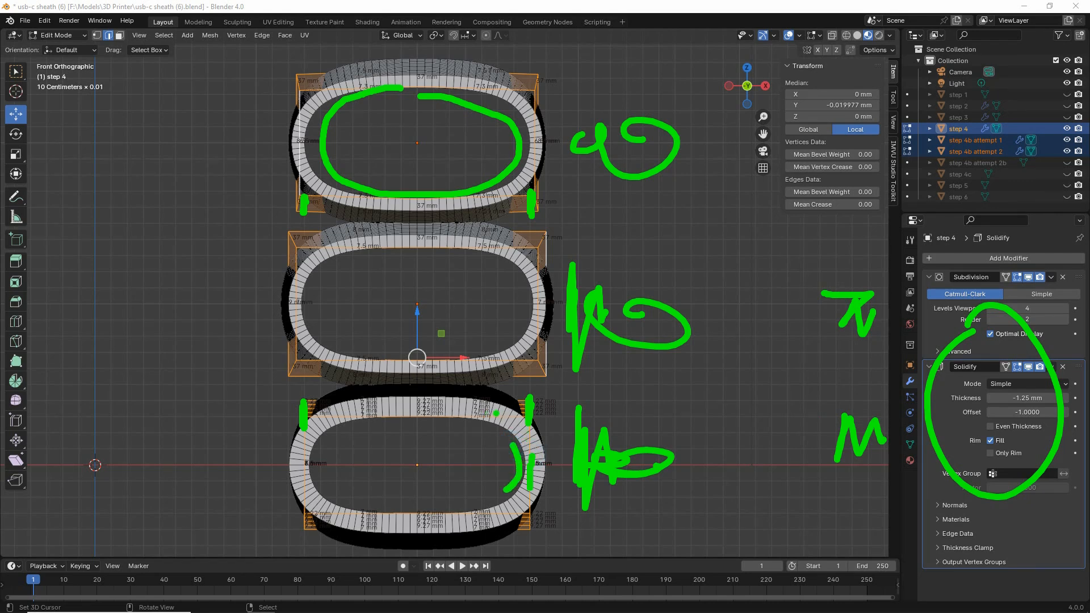
key(e)
Compare the lowest sheath's rectangular cage with its rounded sides, and the side curvature across all three sheaths.
mouse_move(304, 398)
mouse_down()
mouse_move(304, 527)
mouse_move(521, 530)
mouse_move(532, 397)
mouse_move(307, 397)
mouse_up()
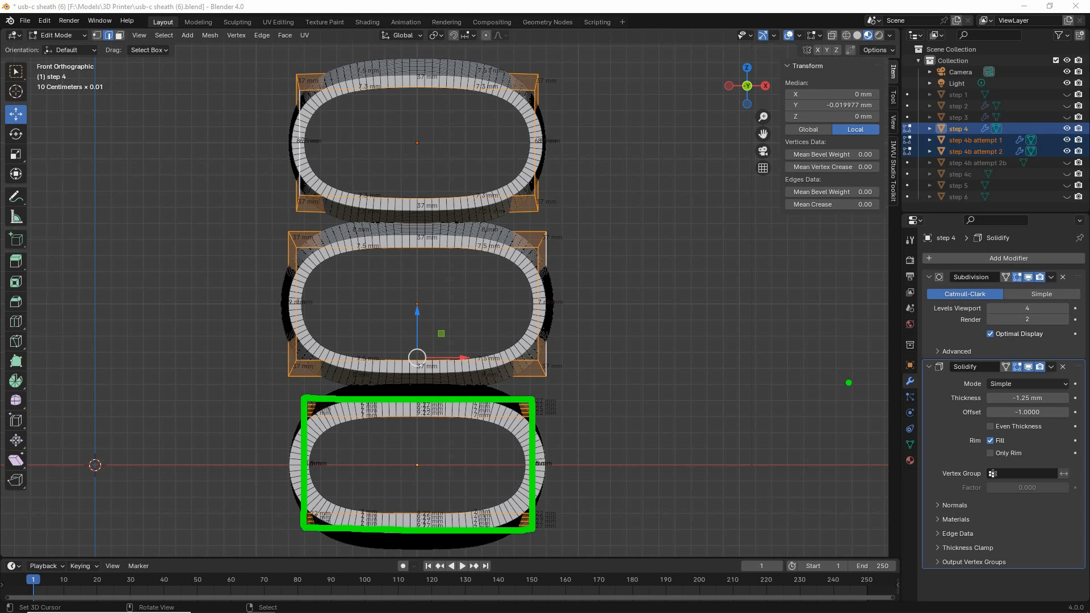
mouse_move(830, 472)
mouse_down()
mouse_move(882, 383)
mouse_move(906, 429)
mouse_up()
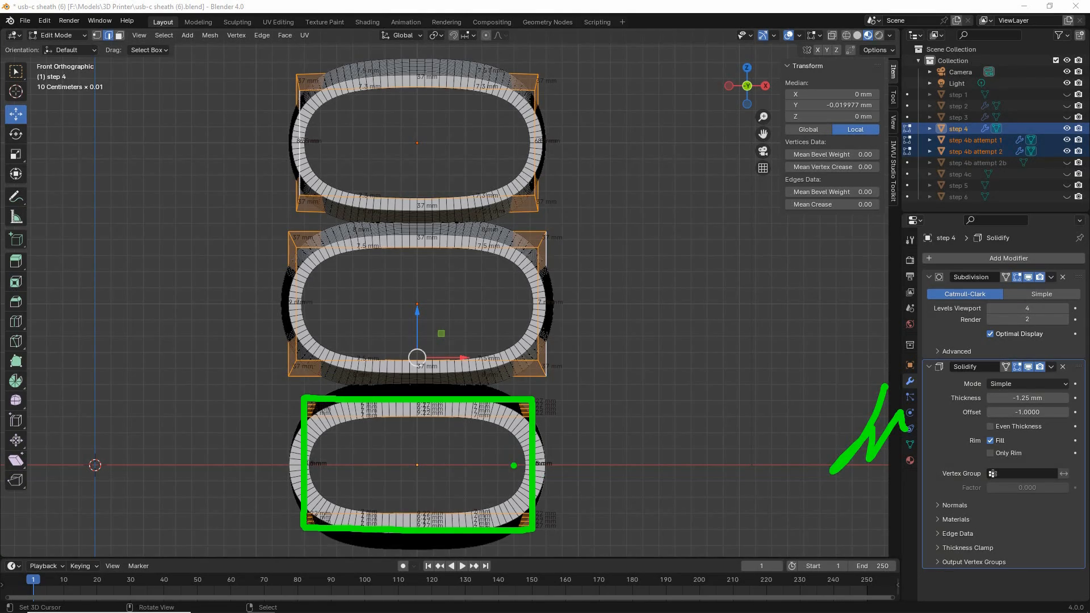
drag(519, 452, 507, 478)
mouse_move(316, 451)
mouse_down()
mouse_move(323, 478)
mouse_move(377, 467)
mouse_move(373, 351)
mouse_move(393, 368)
mouse_up()
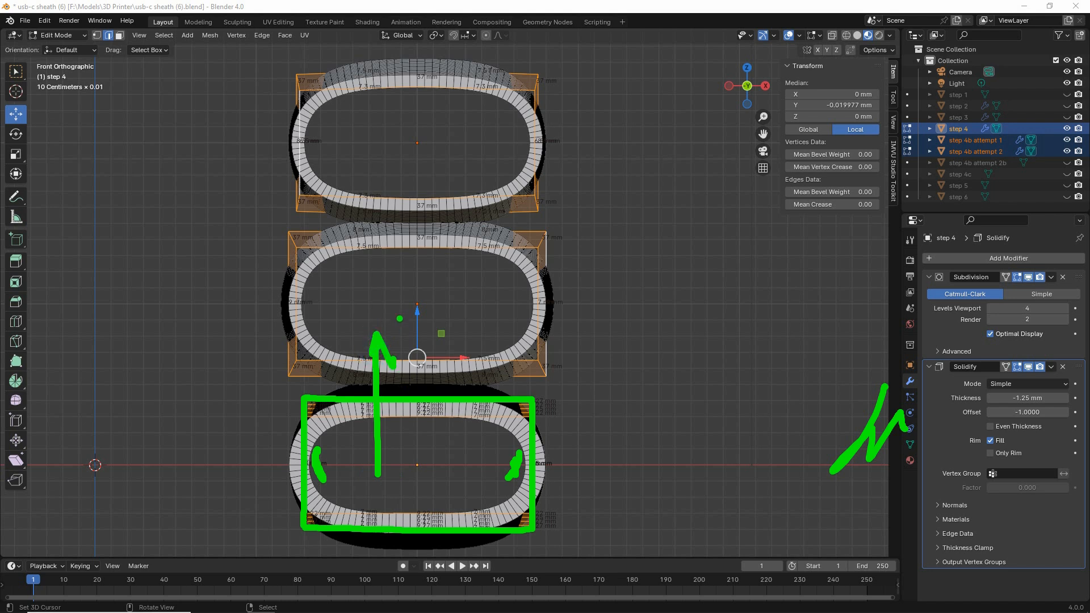
drag(307, 281, 304, 319)
drag(529, 289, 523, 315)
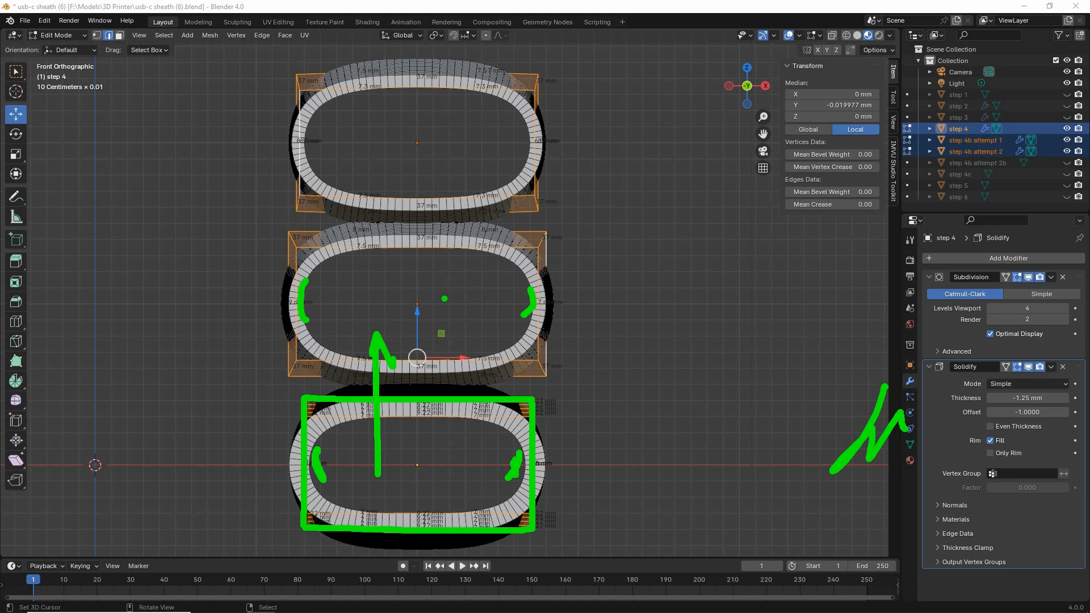
mouse_move(444, 299)
mouse_down()
mouse_move(430, 131)
mouse_move(454, 151)
mouse_up()
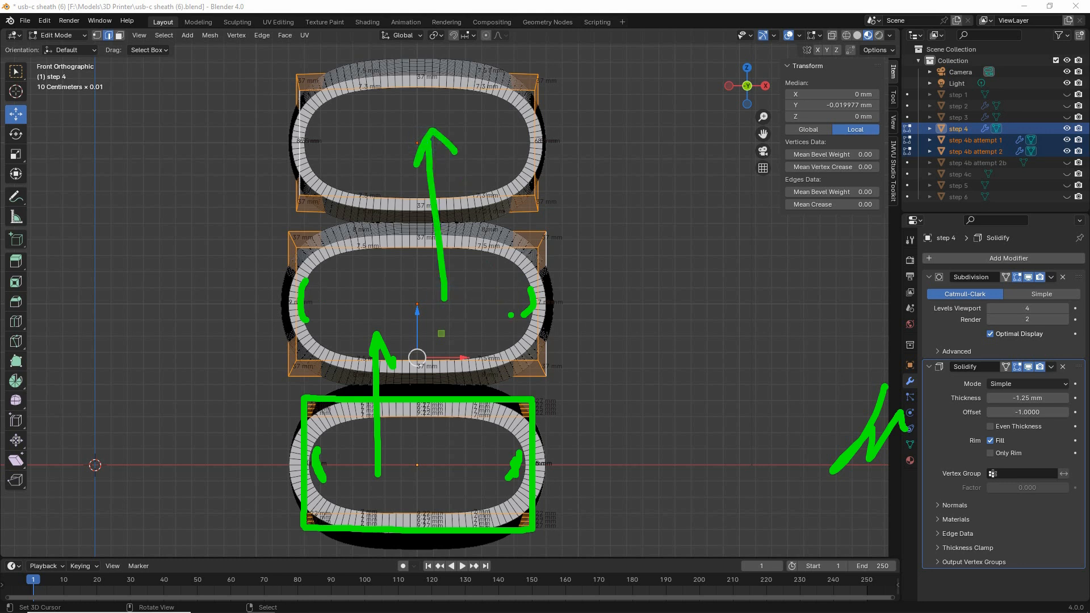
drag(311, 123, 323, 149)
drag(525, 129, 512, 160)
key(Escape)
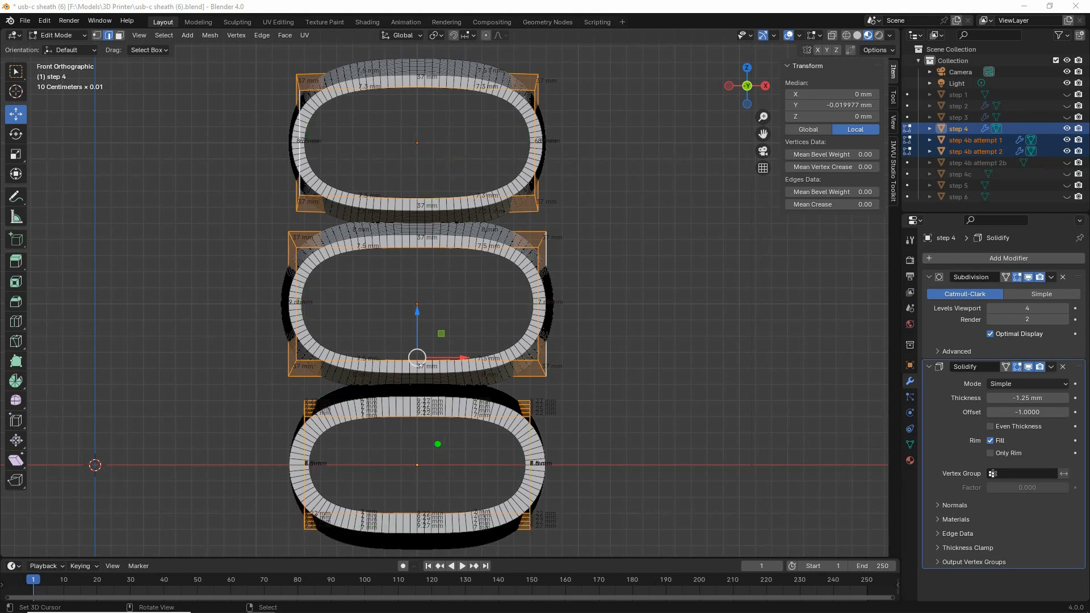
Compare the openings of the lowest and uppermost sheaths, and view all three variants in perspective along their length.
drag(417, 425, 376, 445)
drag(376, 111, 357, 118)
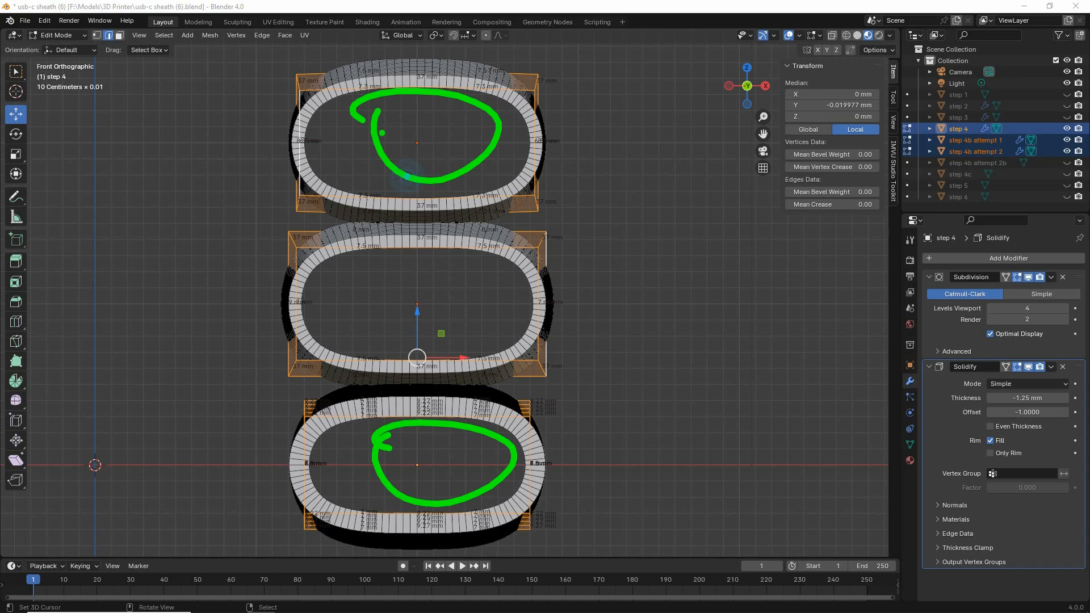
key(Escape)
mouse_move(613, 382)
middle_down()
mouse_move(578, 387)
mouse_move(540, 371)
mouse_move(555, 374)
middle_up()
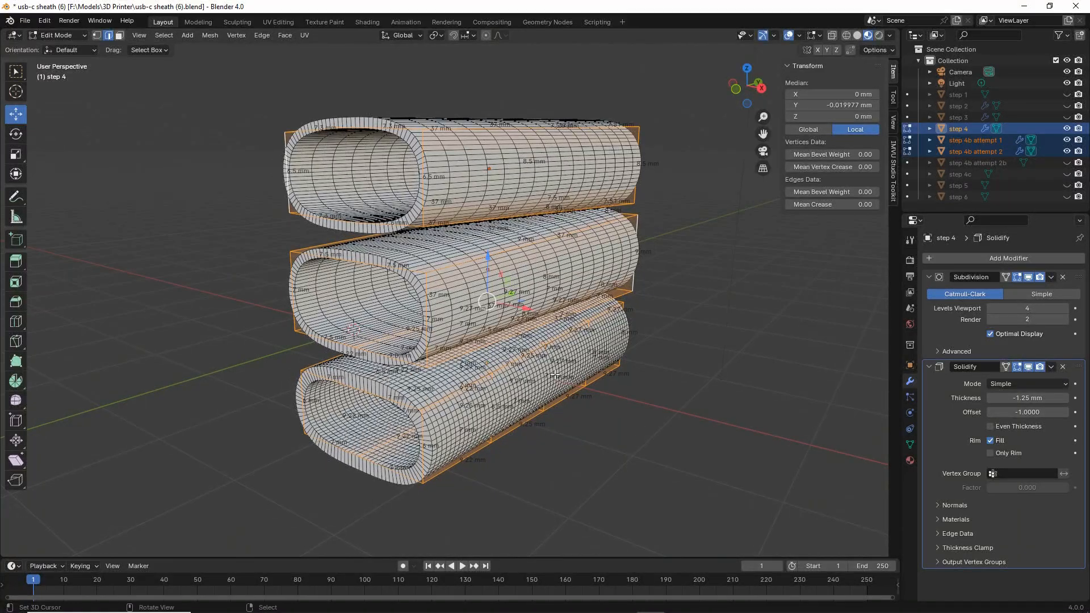